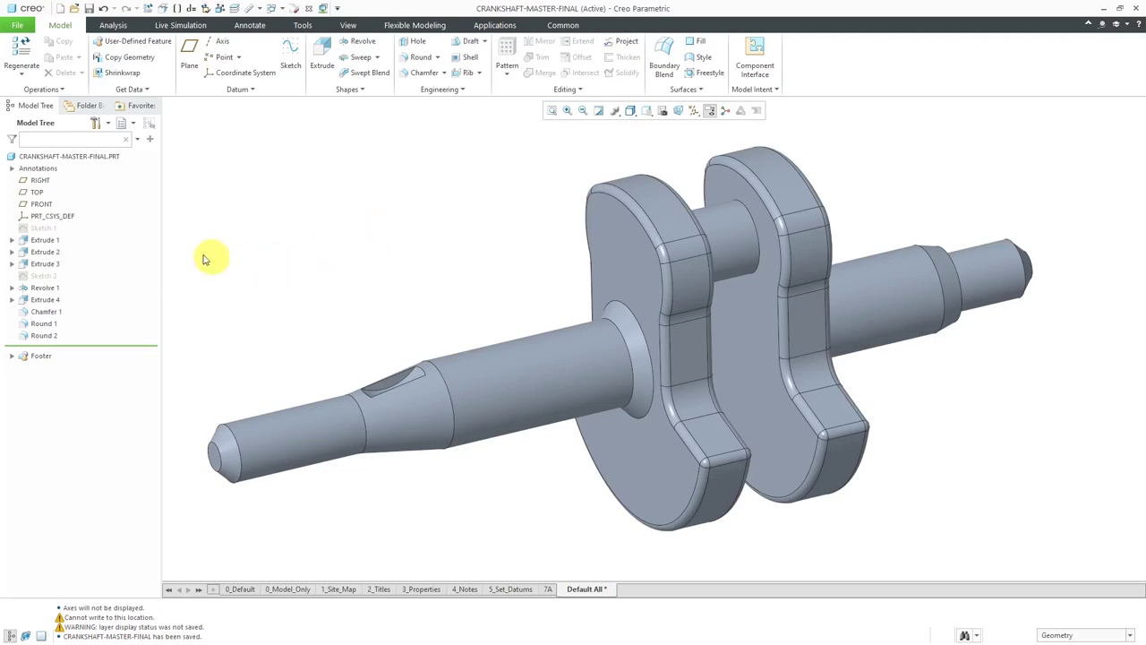
# Step: Examine Sketch 1 and Sketch 2 of the finished crankshaft by highlighting each one in the model
pyautogui.click(46, 230)
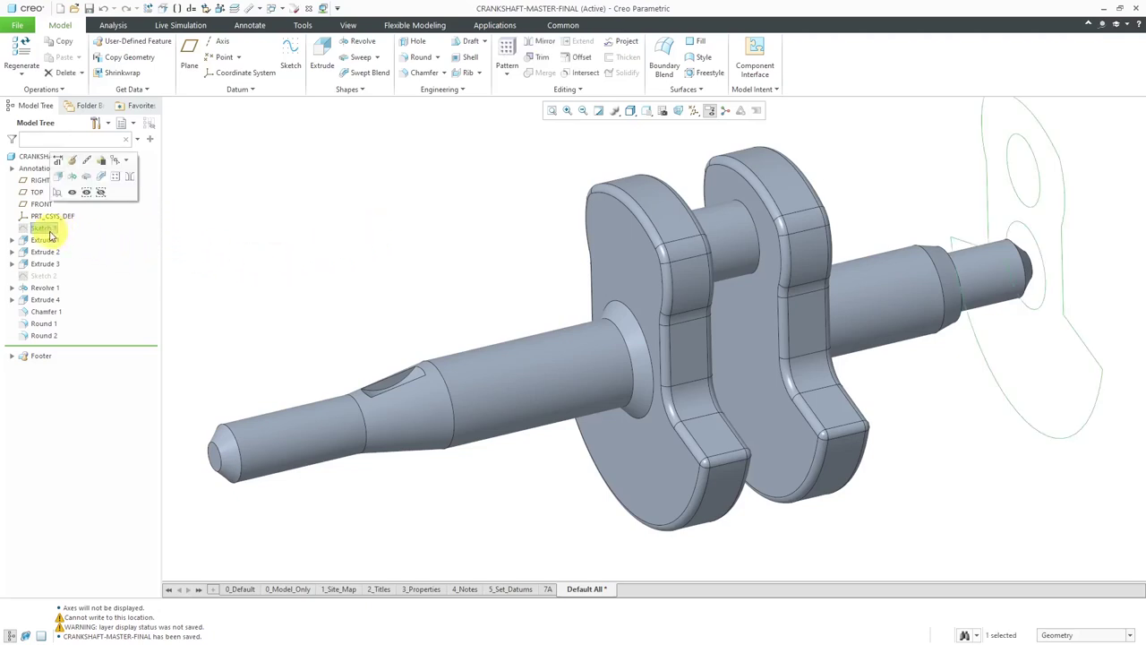
pyautogui.click(44, 276)
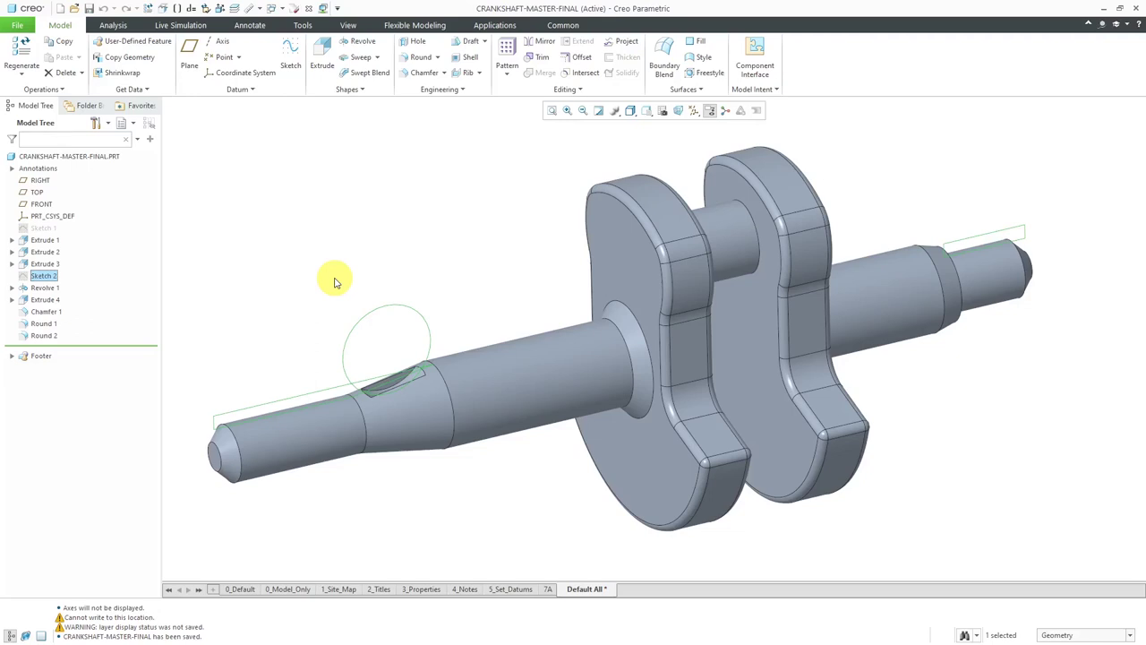
pyautogui.click(335, 267)
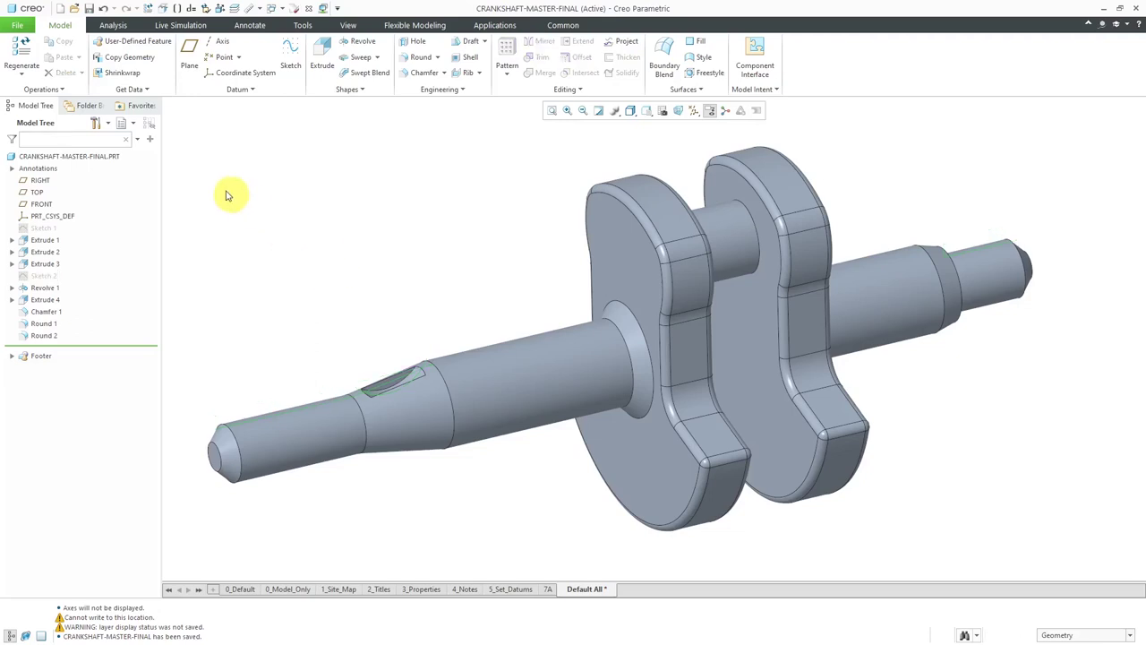
# Step: Create a new solid part named crankshaft-master from the mcae_part_metric_mbd template instead of the default template
pyautogui.click(60, 8)
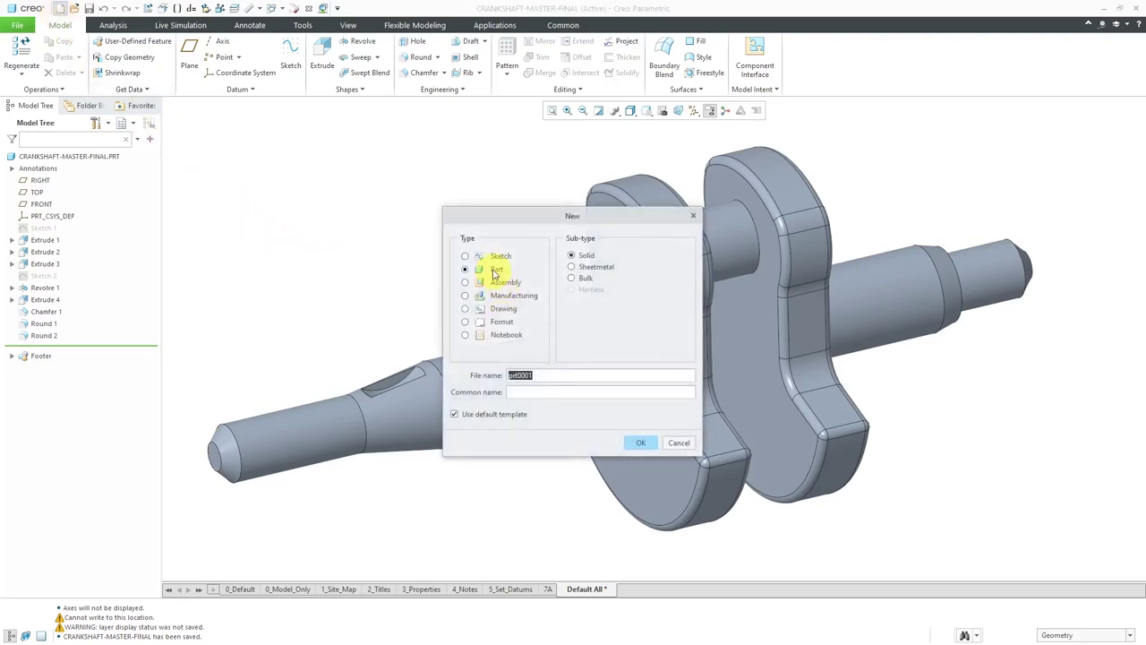
pyautogui.write('crankshaft-master')
pyautogui.click(522, 416)
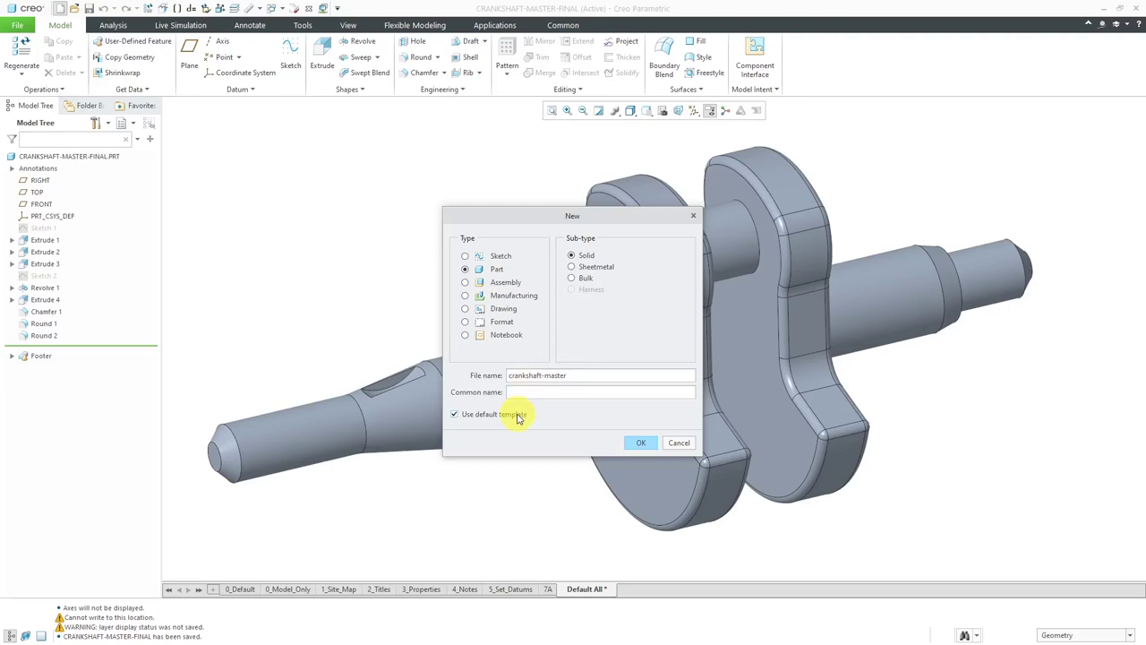
pyautogui.click(639, 443)
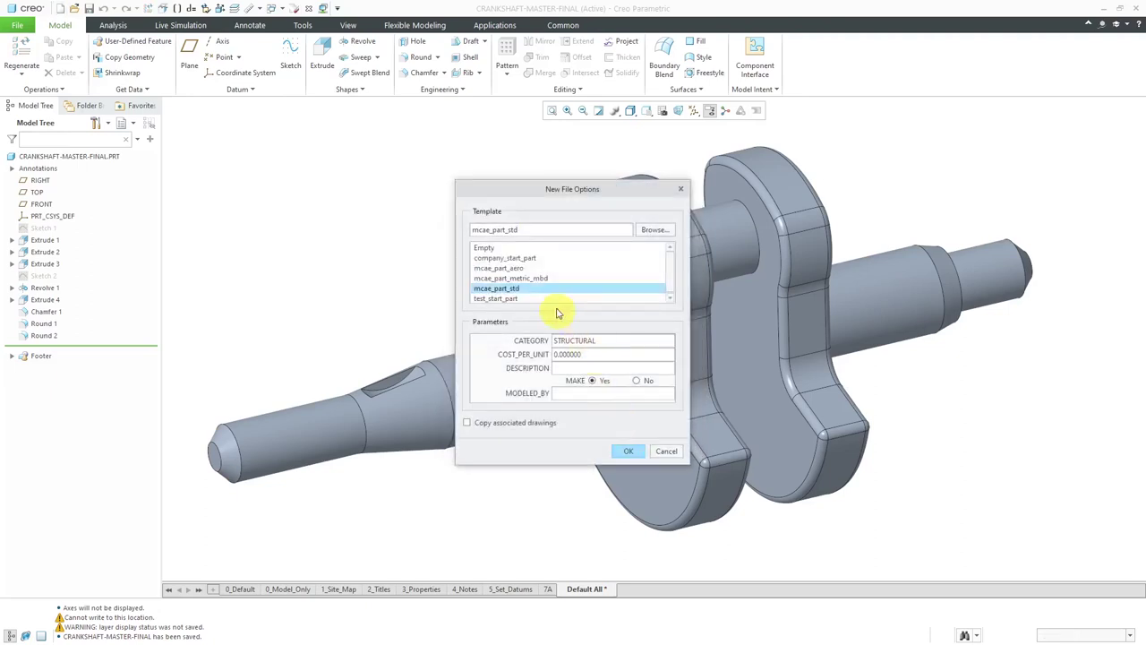
pyautogui.click(540, 279)
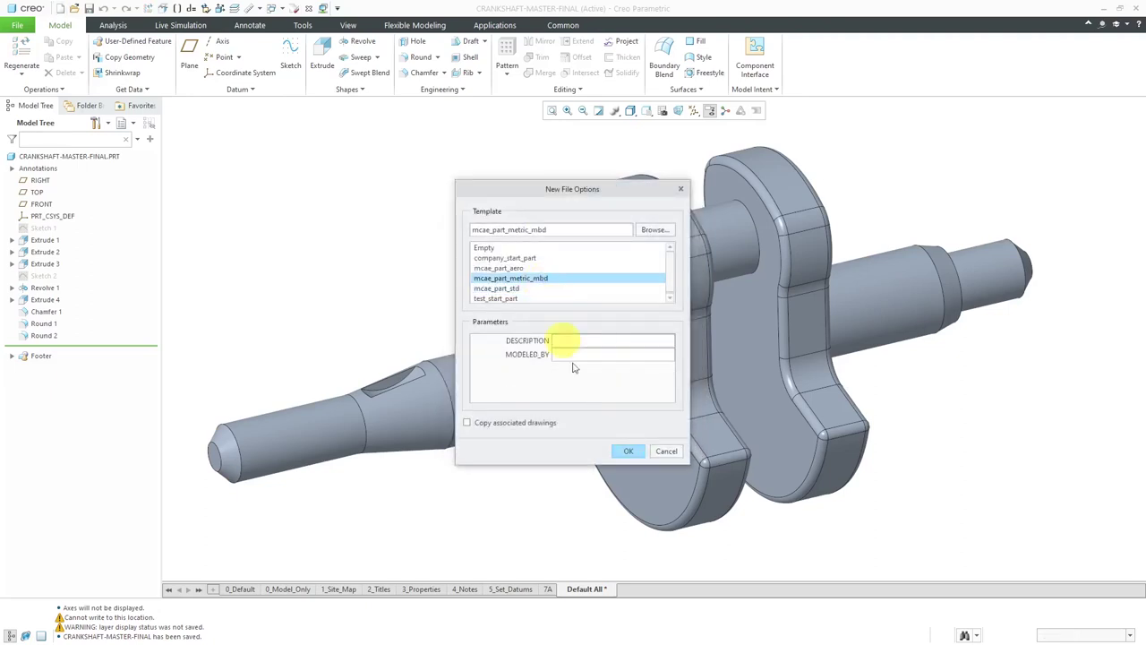
pyautogui.click(630, 452)
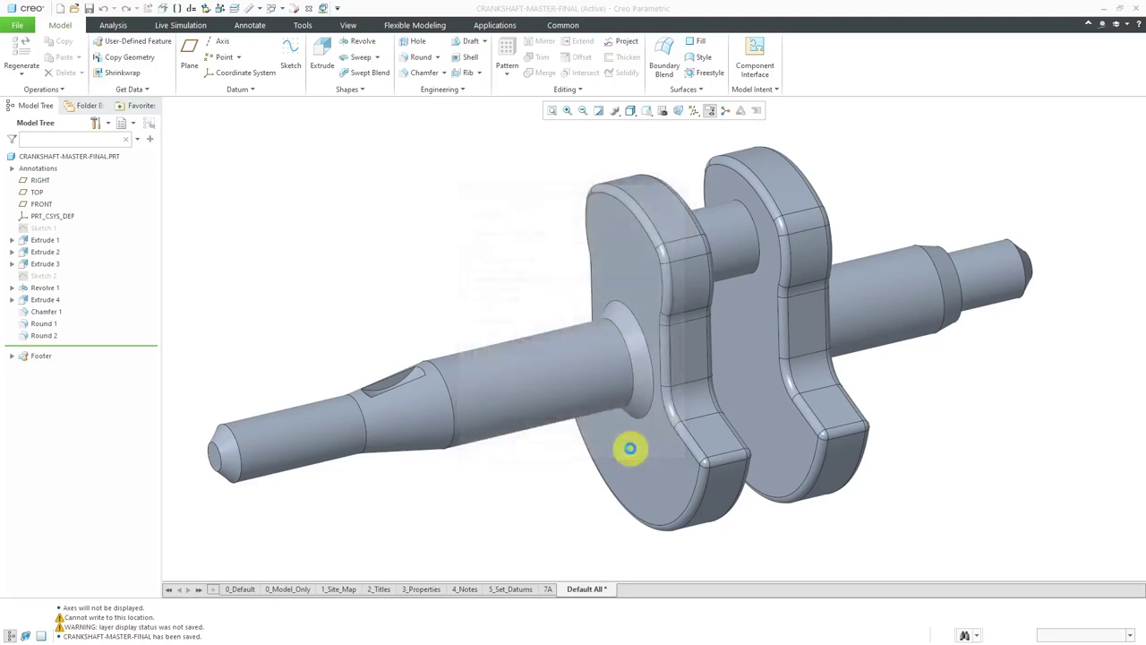
# Step: Turn on the display of datum planes and start a sketch on the FRONT plane
pyautogui.click(698, 114)
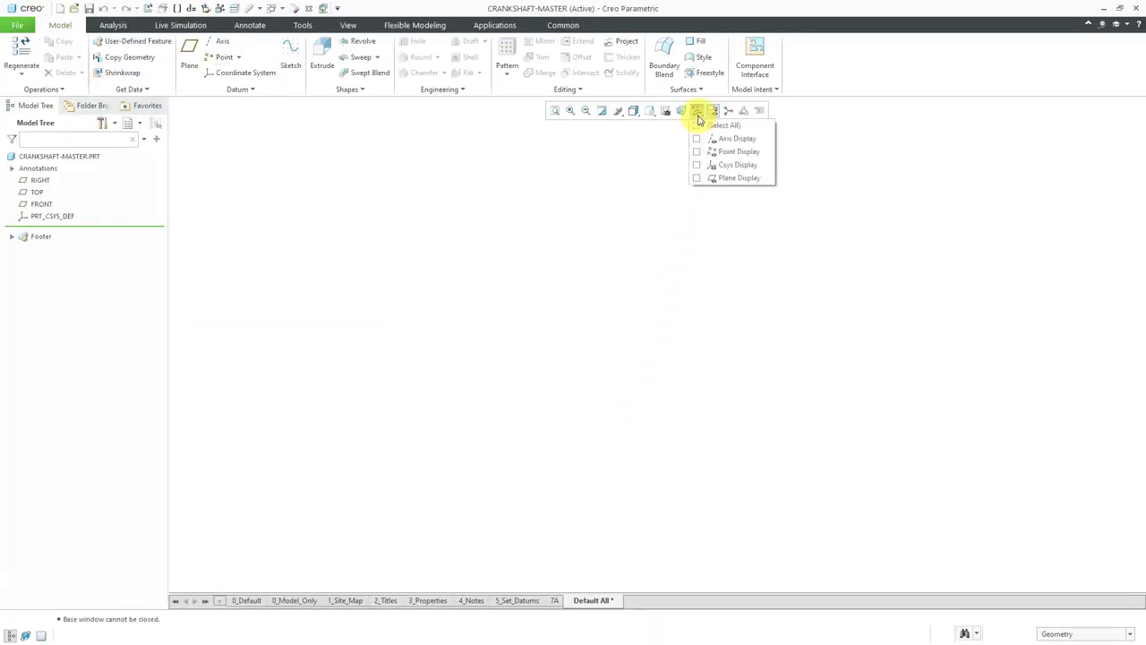
pyautogui.click(712, 177)
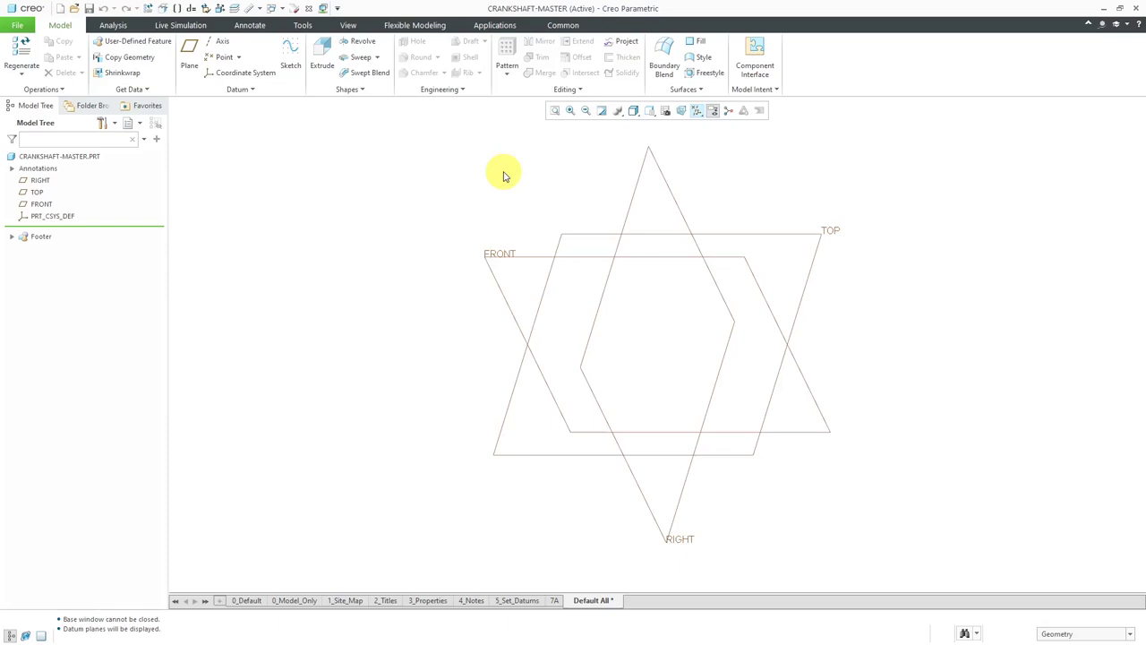
pyautogui.click(508, 257)
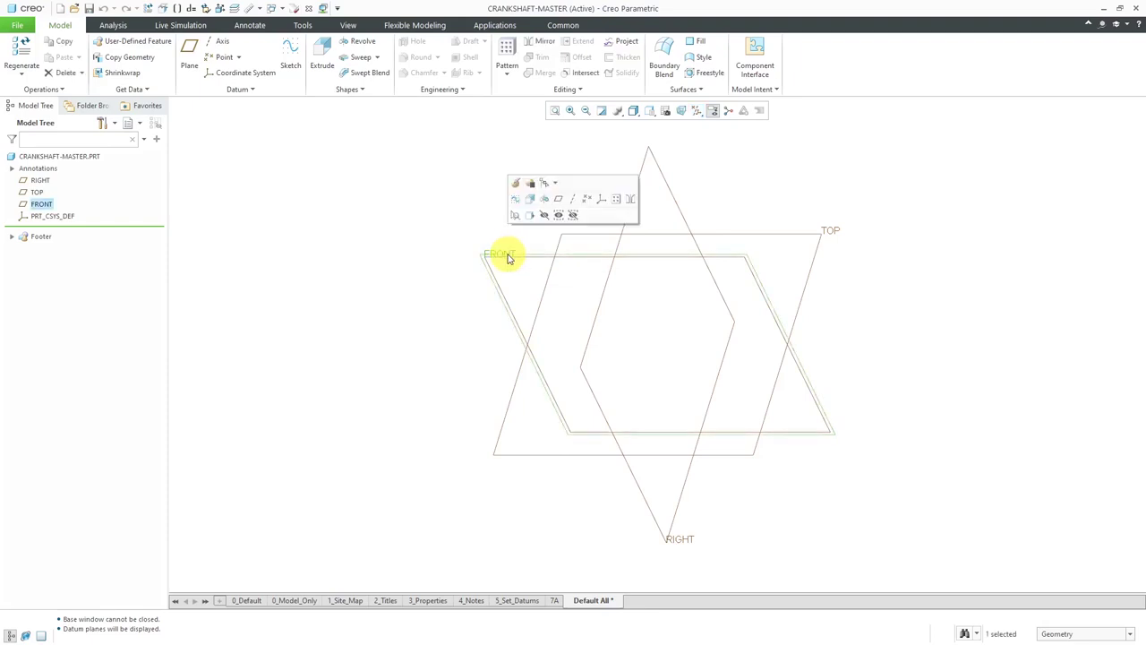
pyautogui.click(518, 201)
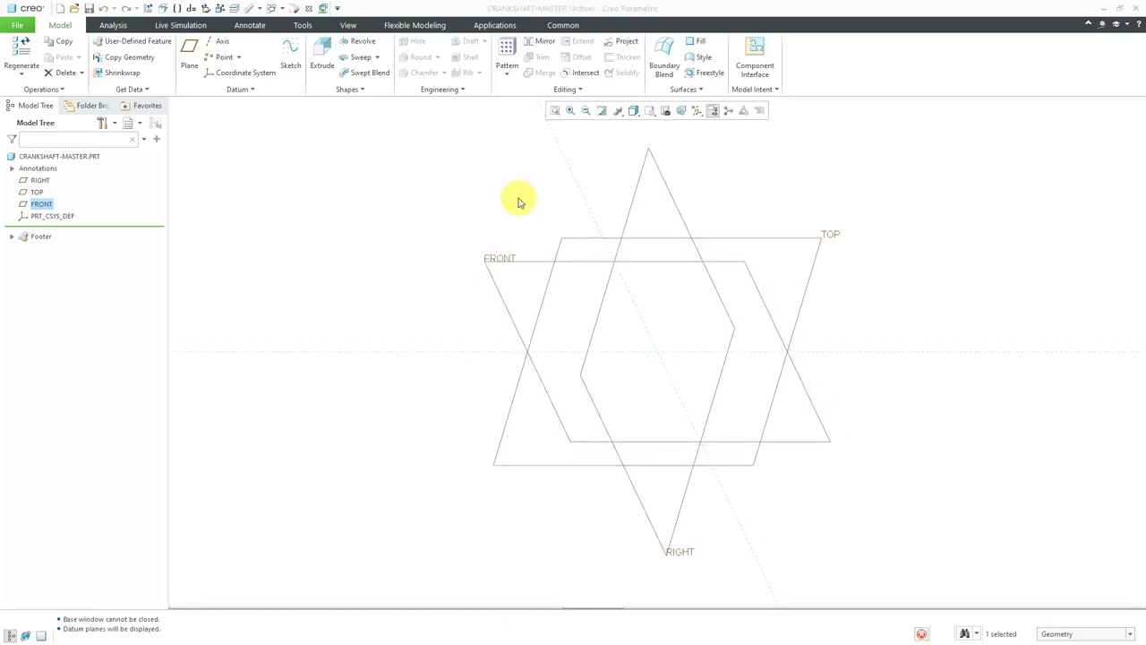
# Step: Hide the datum planes and orient the sketch plane parallel to the screen
pyautogui.click(665, 110)
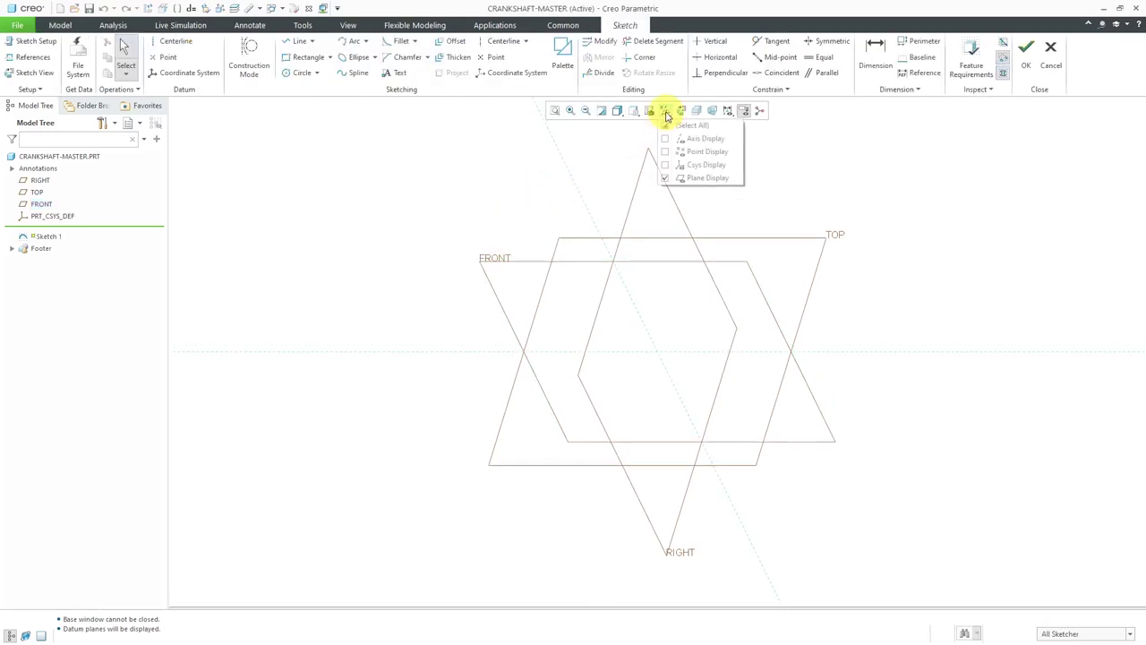
pyautogui.click(685, 180)
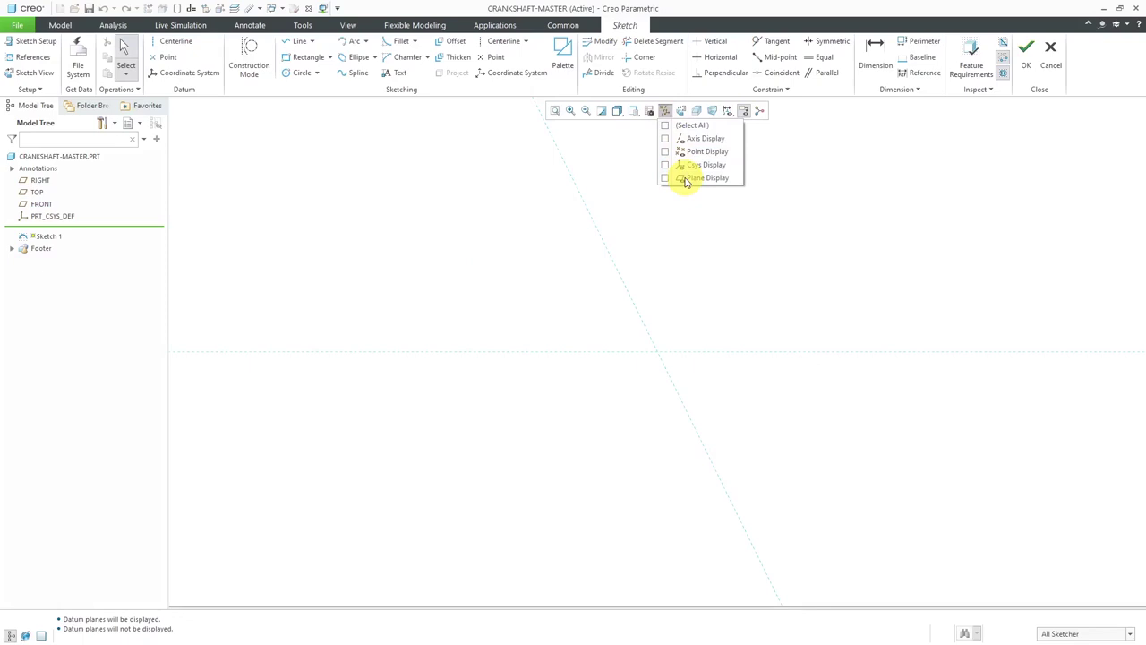
pyautogui.click(684, 112)
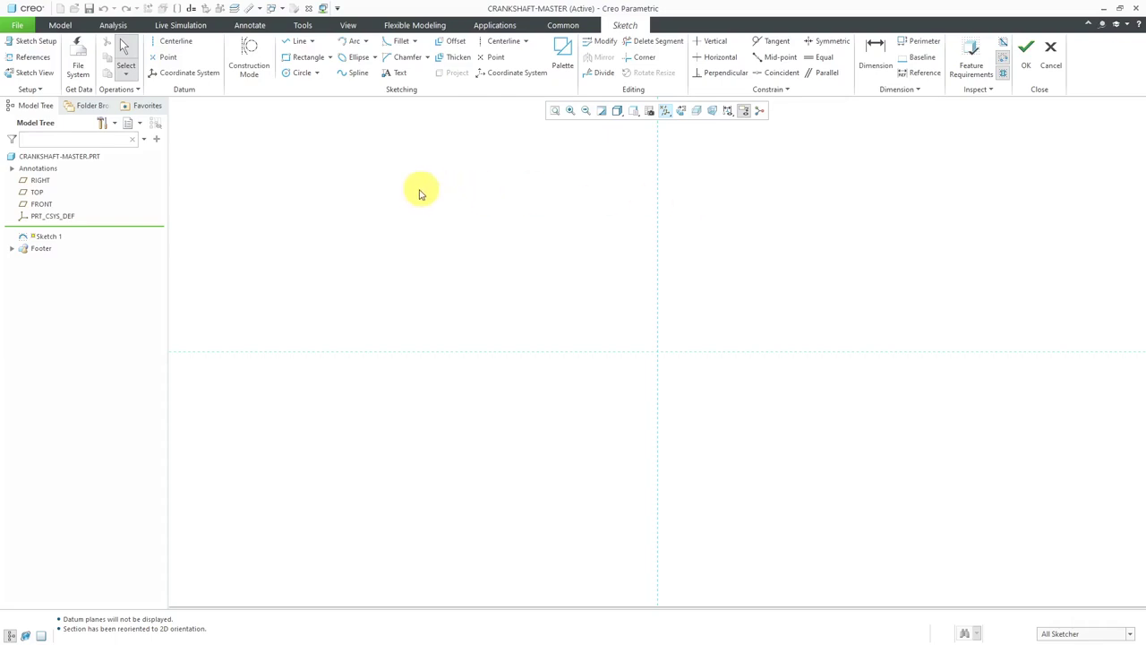
# Step: Sketch a circle centred on the intersection of the two references and set its diameter to 120
pyautogui.click(303, 73)
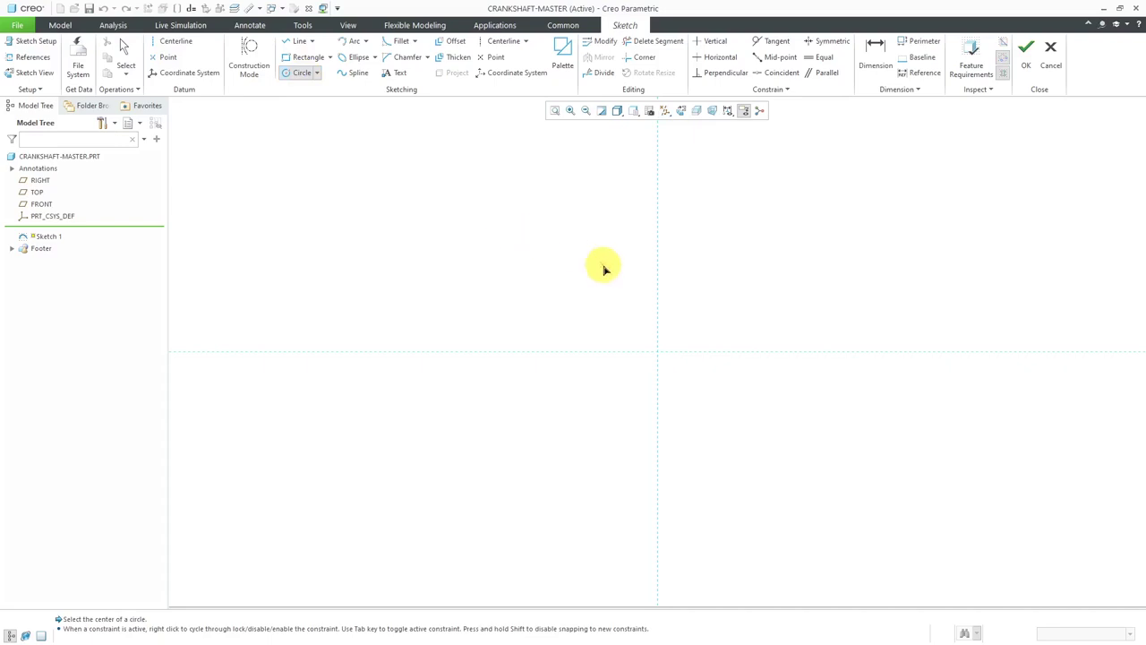
pyautogui.click(659, 361)
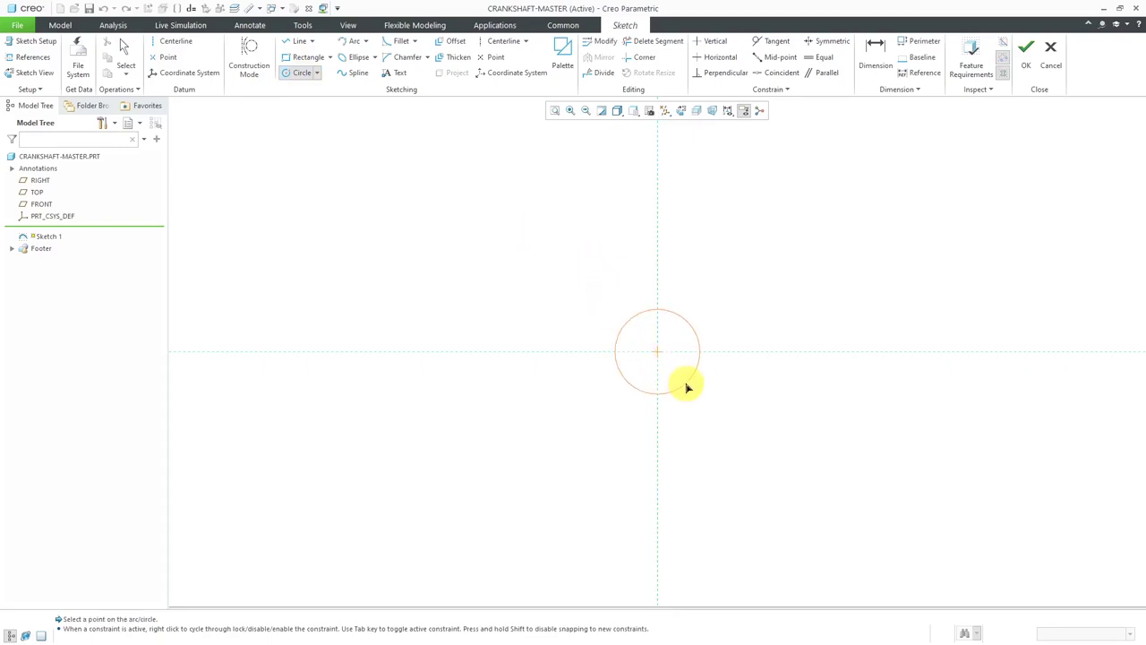
pyautogui.click(688, 388)
pyautogui.middleClick(747, 274)
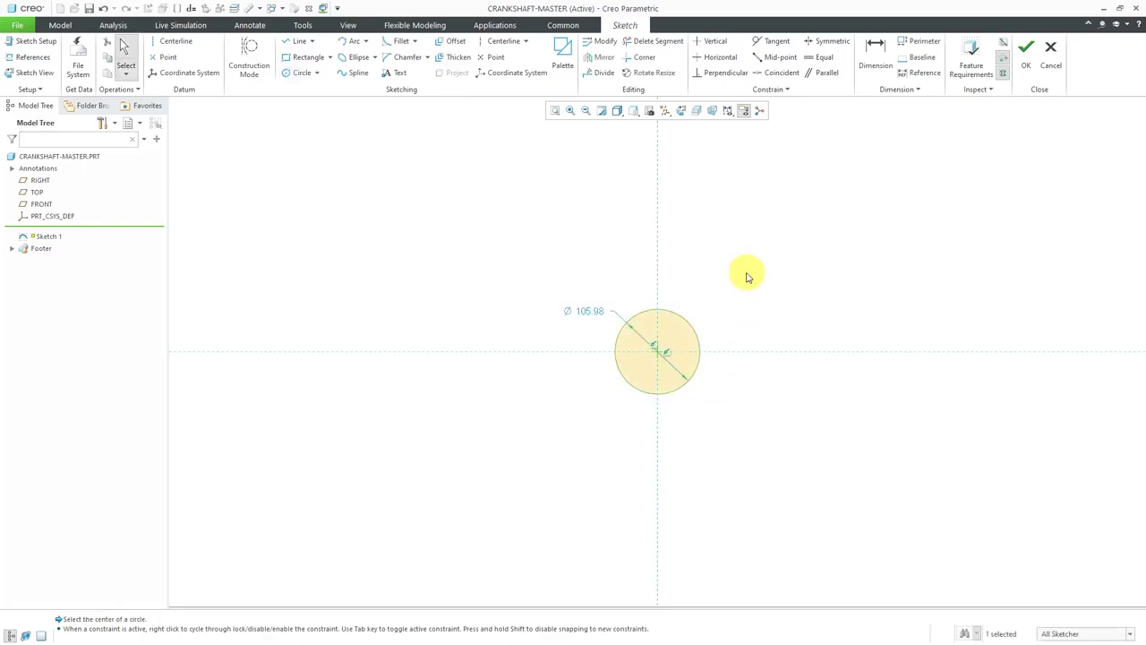
pyautogui.doubleClick(594, 313)
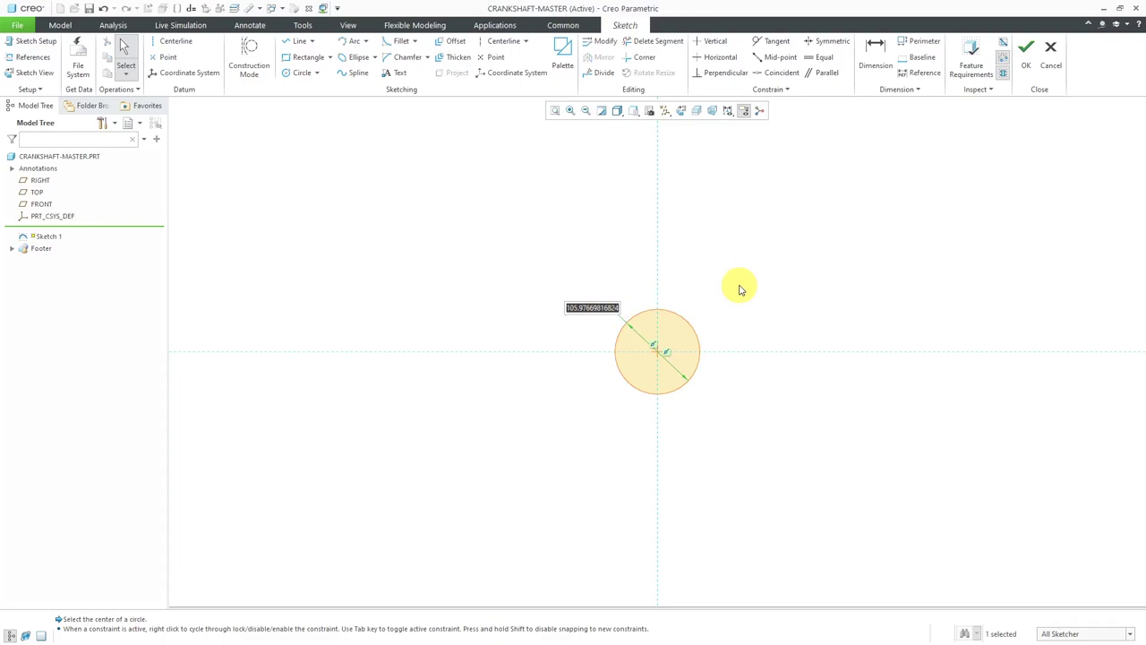
pyautogui.write('120')
pyautogui.press('Return')
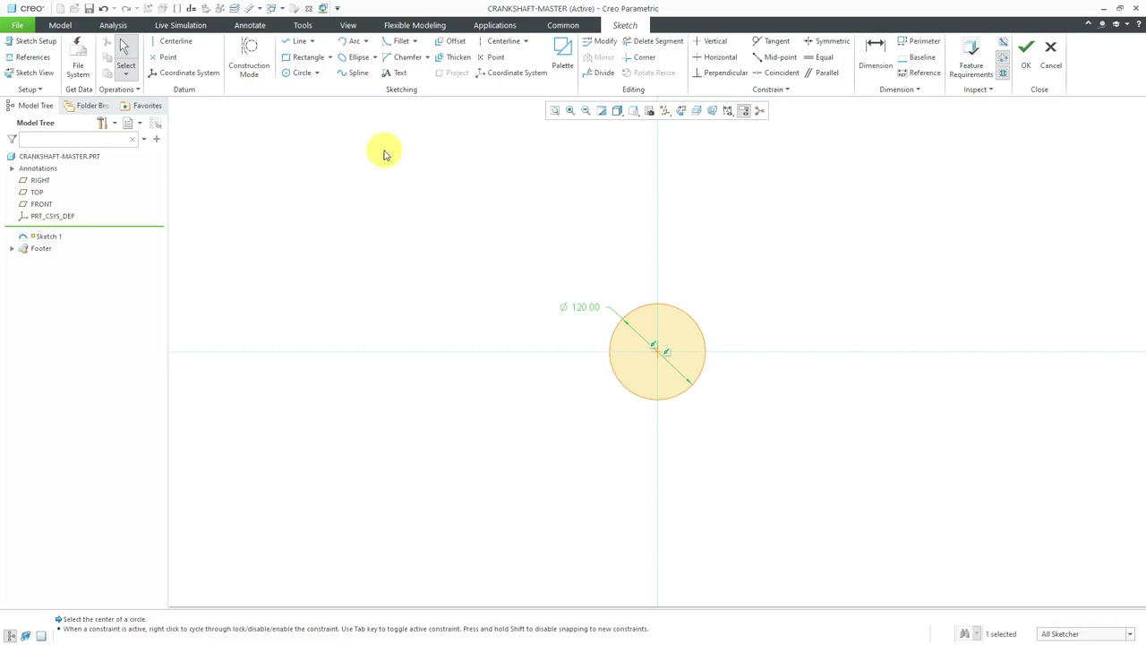
# Step: Sketch a second circle on the vertical reference about 225 above the first and set its diameter to 100
pyautogui.click(301, 72)
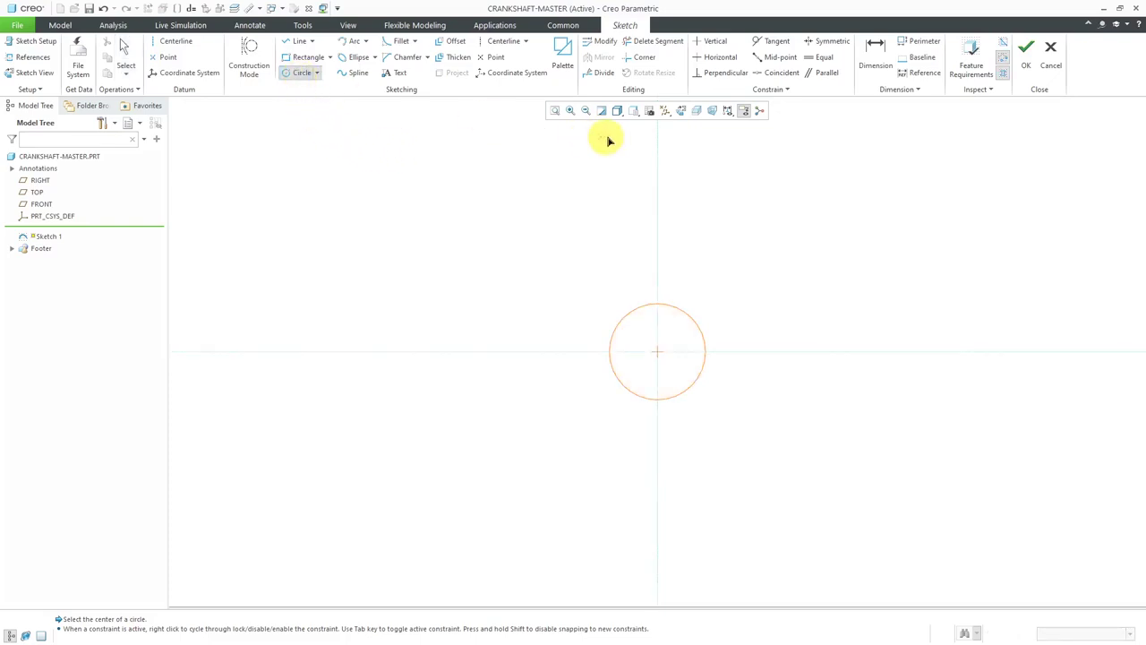
pyautogui.click(659, 171)
pyautogui.click(678, 205)
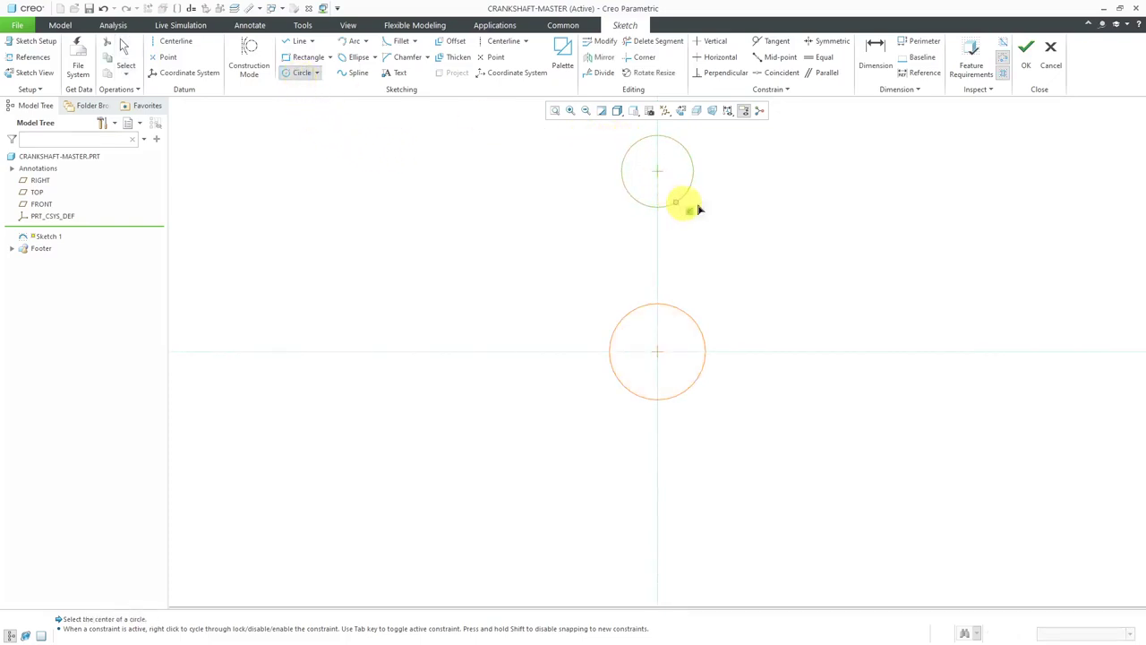
pyautogui.middleClick(765, 209)
pyautogui.doubleClick(602, 138)
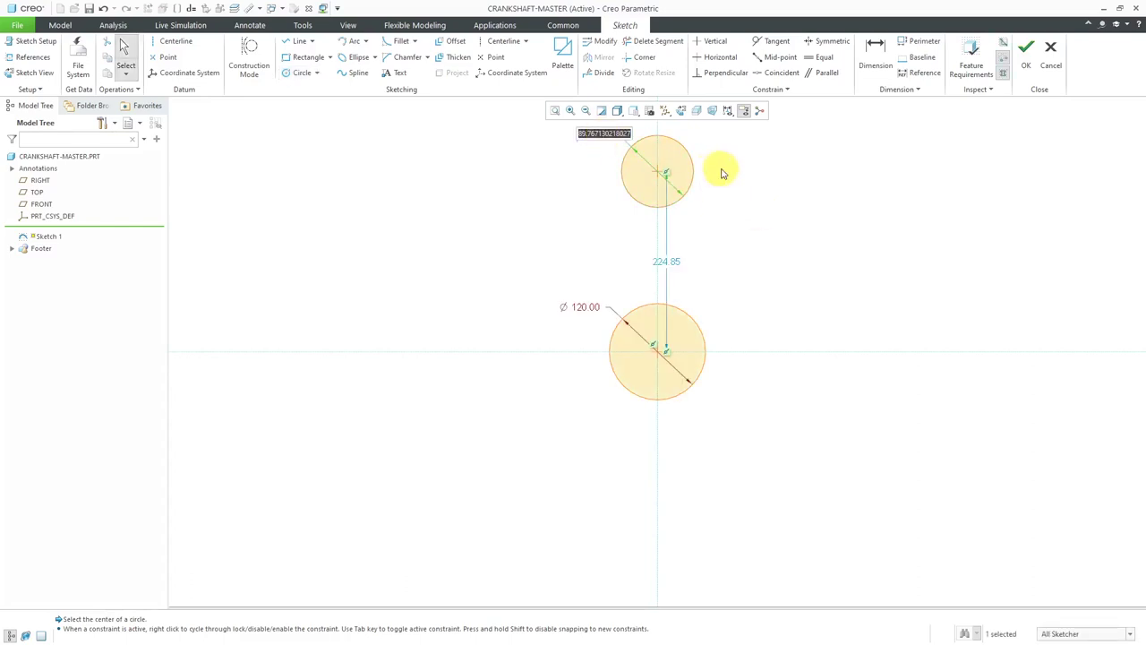
pyautogui.write('100')
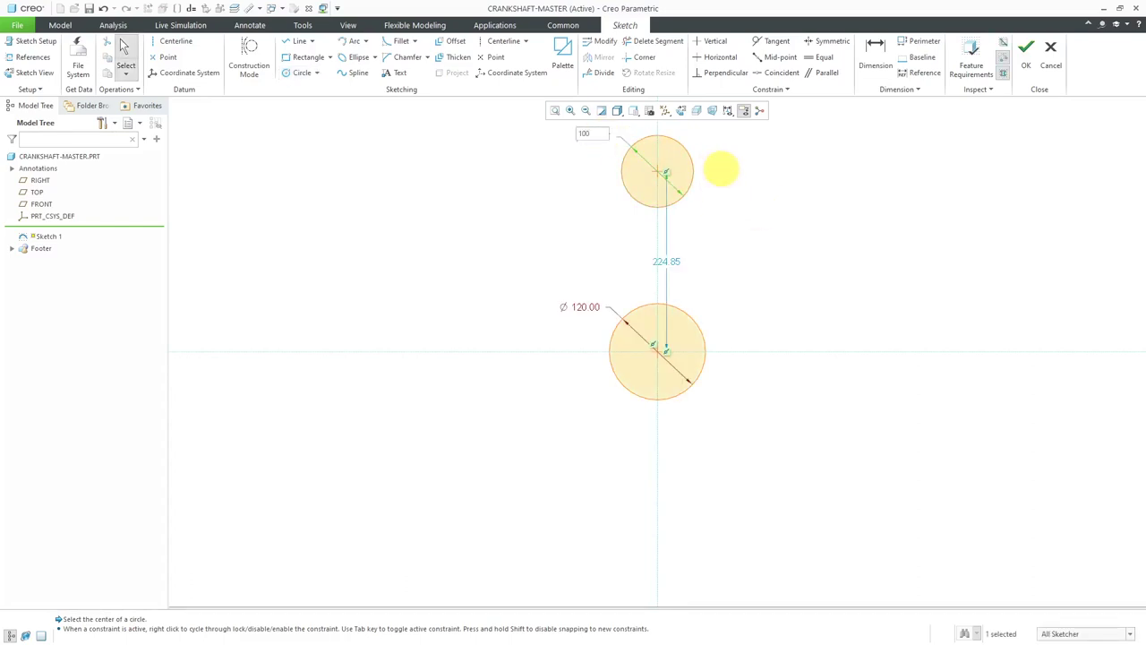
pyautogui.press('Return')
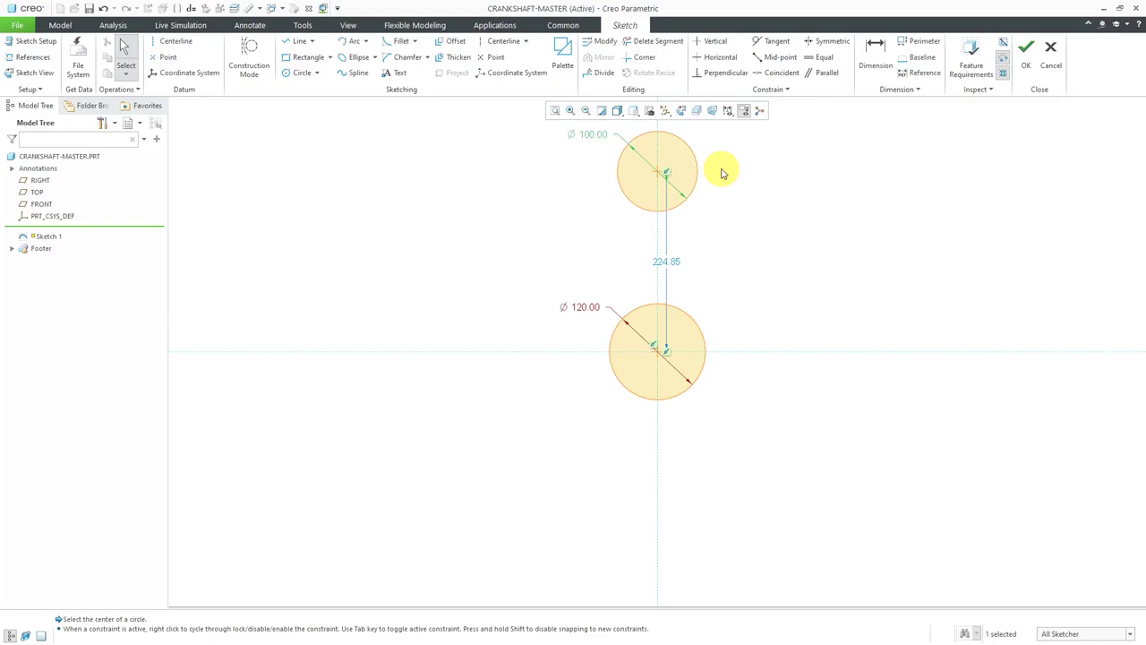
# Step: Set the distance between the two circle centres to 140
pyautogui.doubleClick(677, 262)
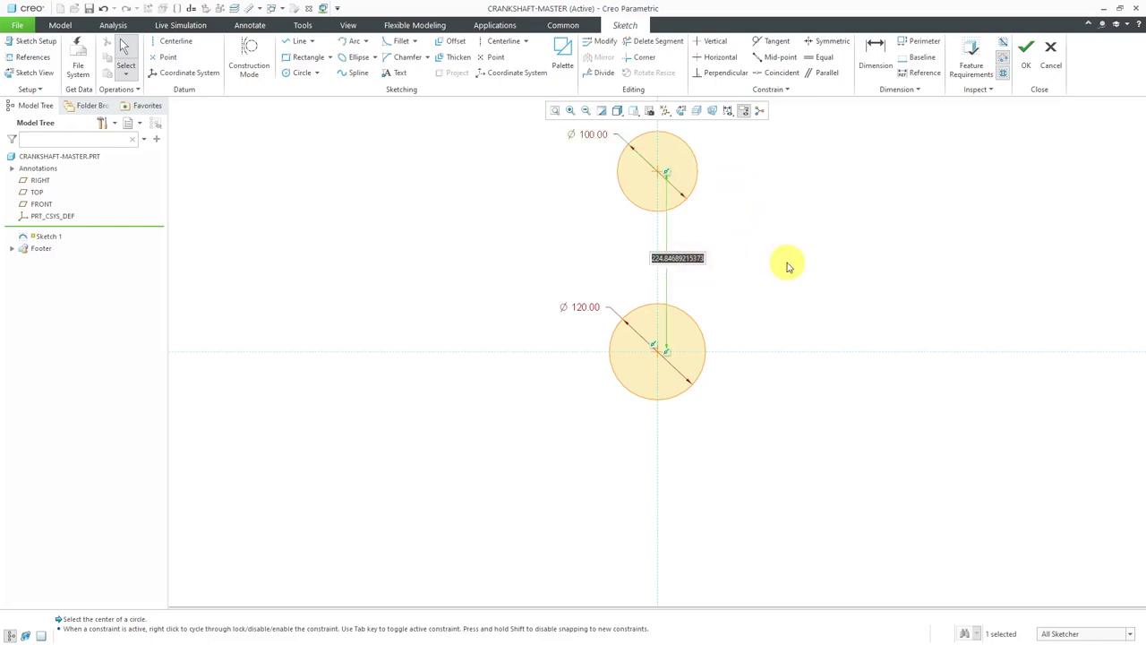
pyautogui.write('140')
pyautogui.press('Return')
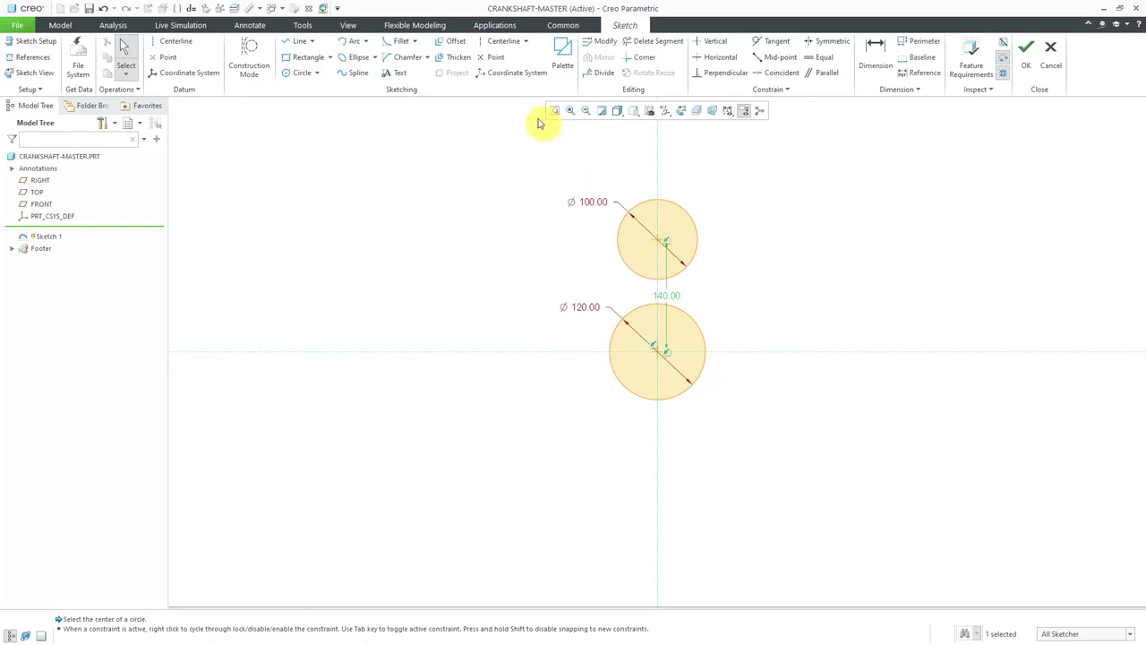
# Step: Add a vertical centerline through the centres of both circles
pyautogui.click(501, 45)
pyautogui.click(669, 161)
pyautogui.click(670, 287)
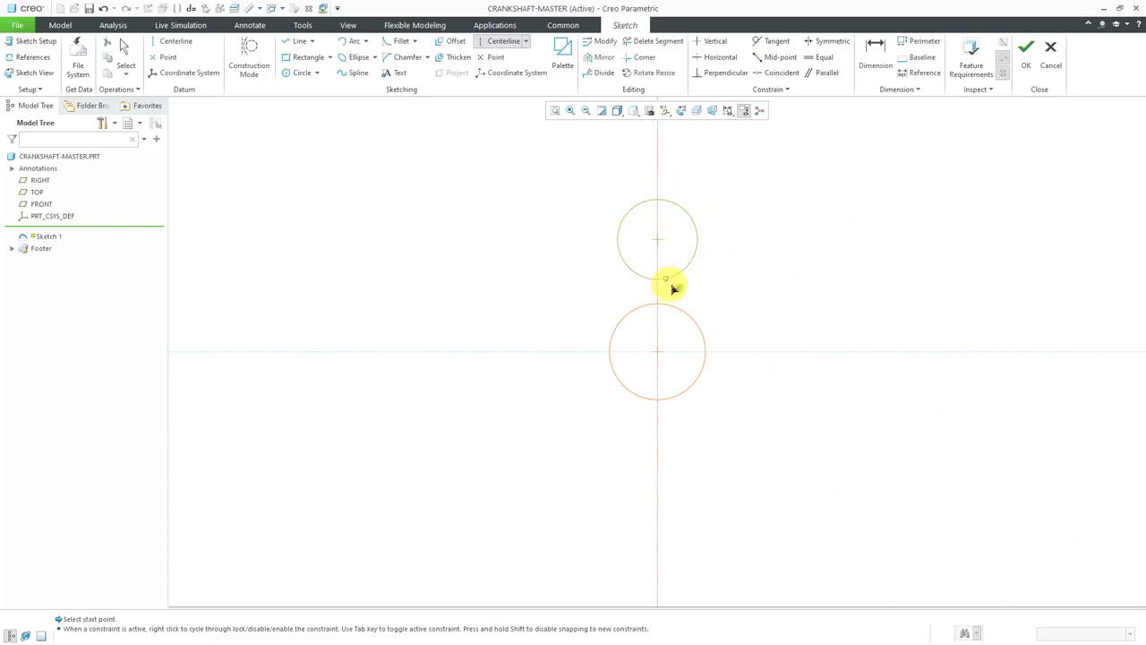
pyautogui.middleClick(785, 297)
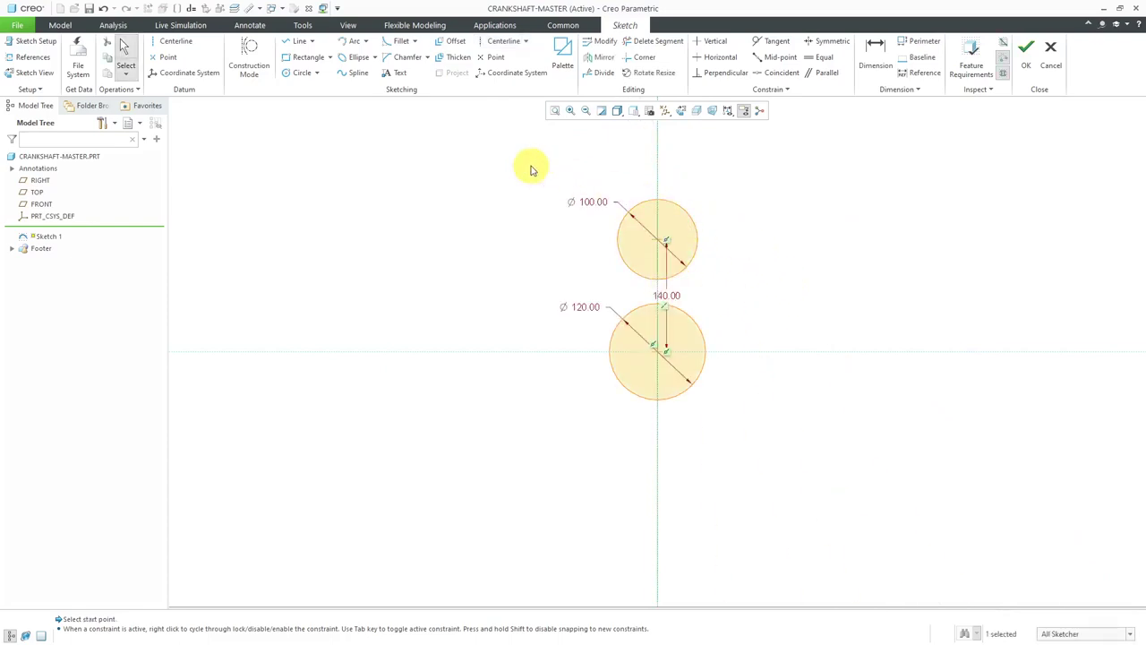
# Step: Sketch a Center and Ends arc below the larger circle, concentric with it, radius about 171, with level endpoints about 62 below the horizontal reference
pyautogui.click(371, 43)
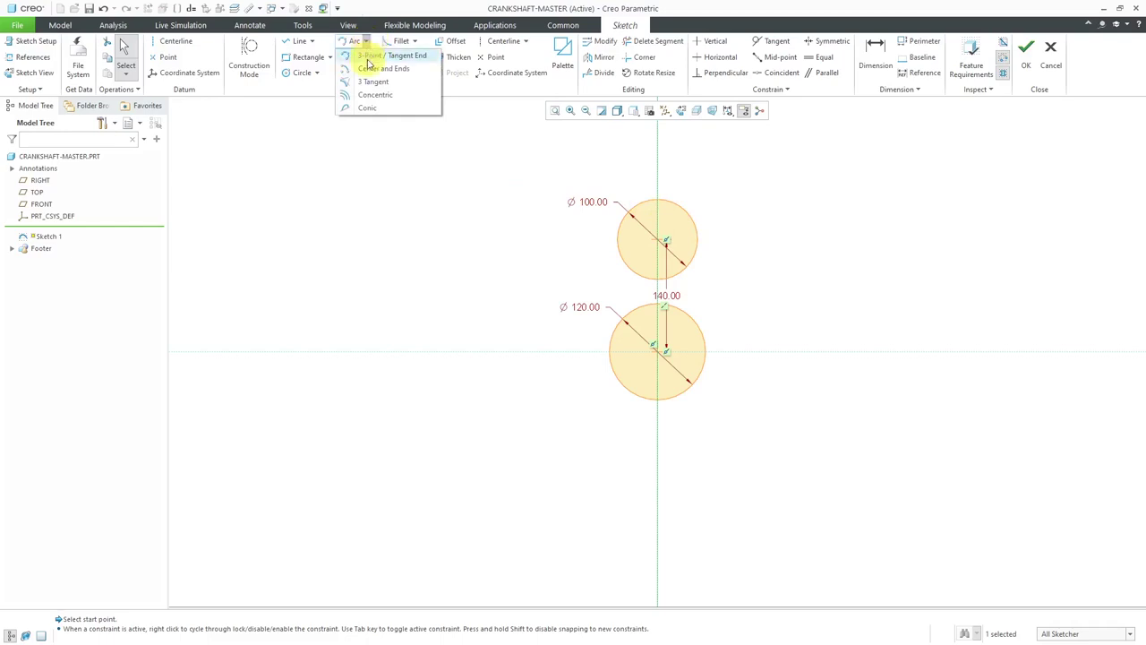
pyautogui.click(370, 70)
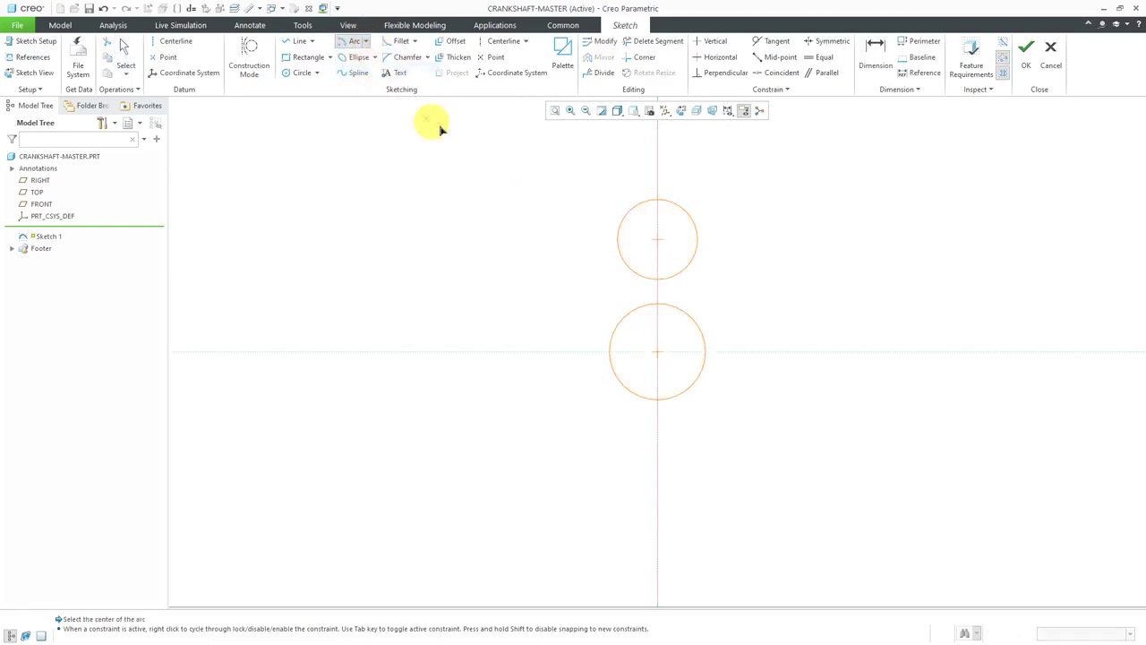
pyautogui.click(658, 351)
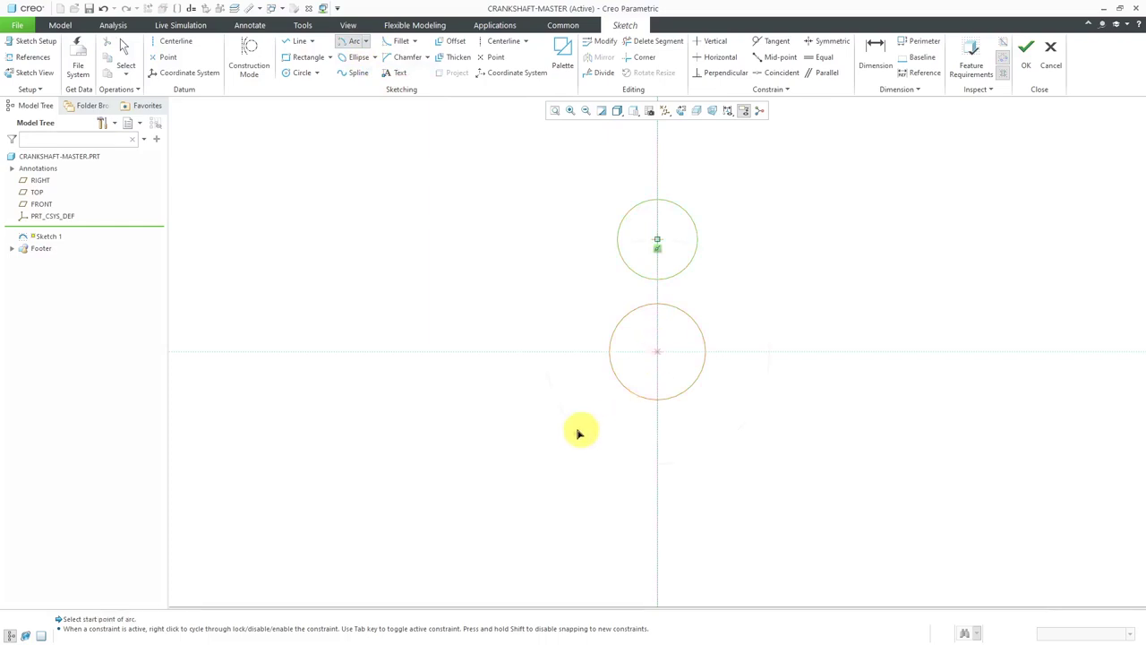
pyautogui.click(530, 401)
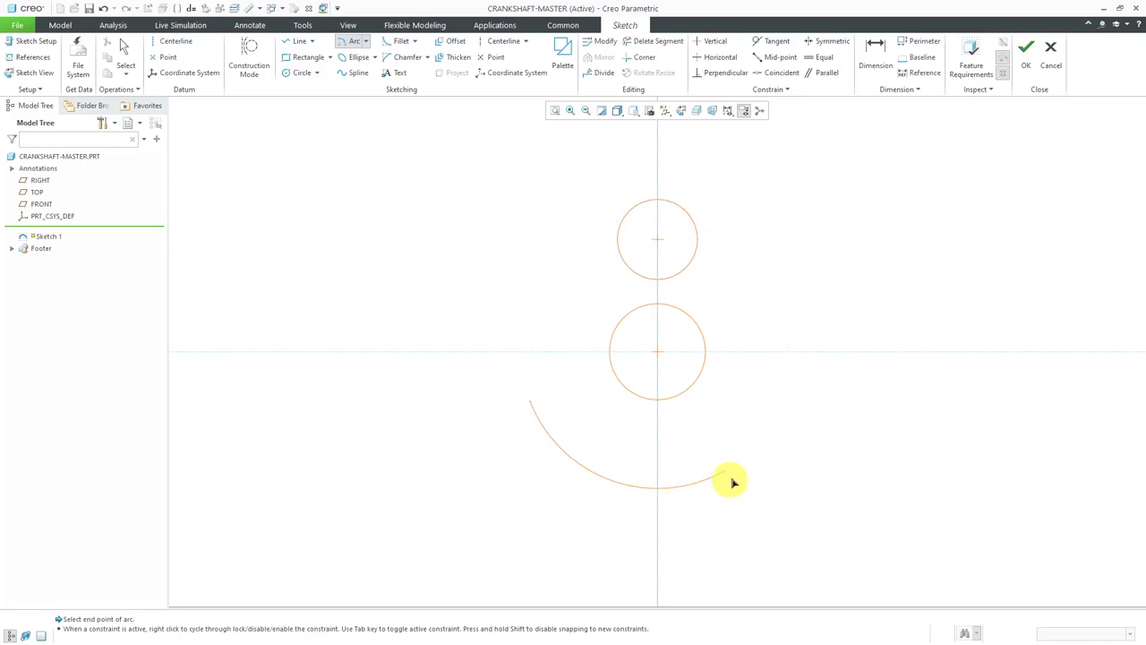
pyautogui.click(805, 412)
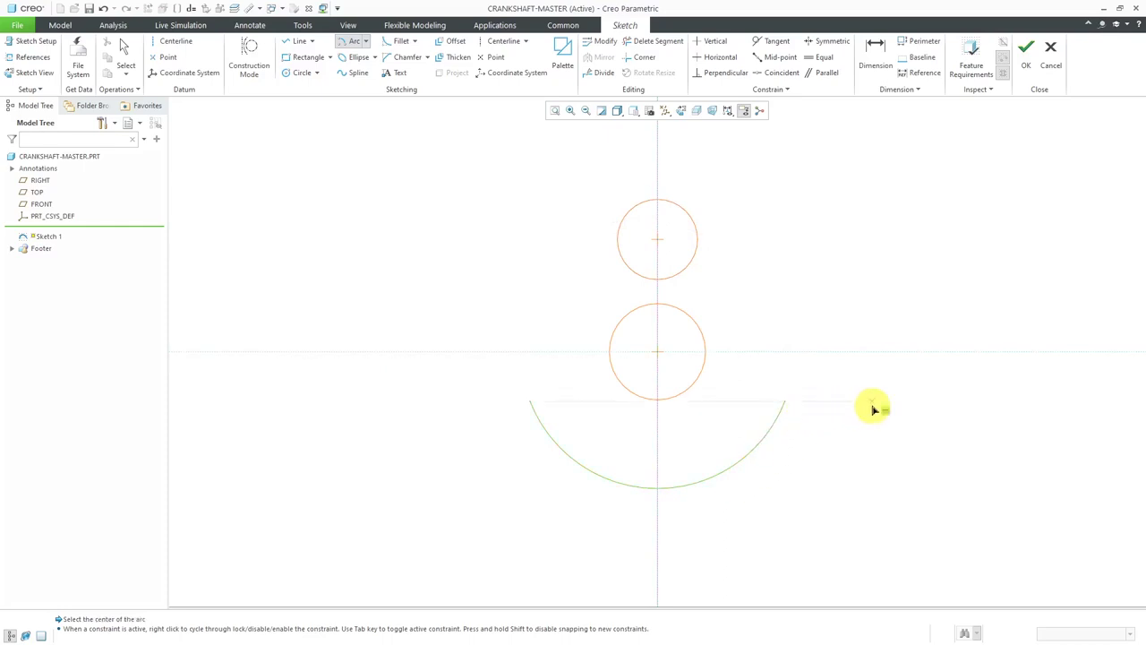
pyautogui.middleClick(875, 410)
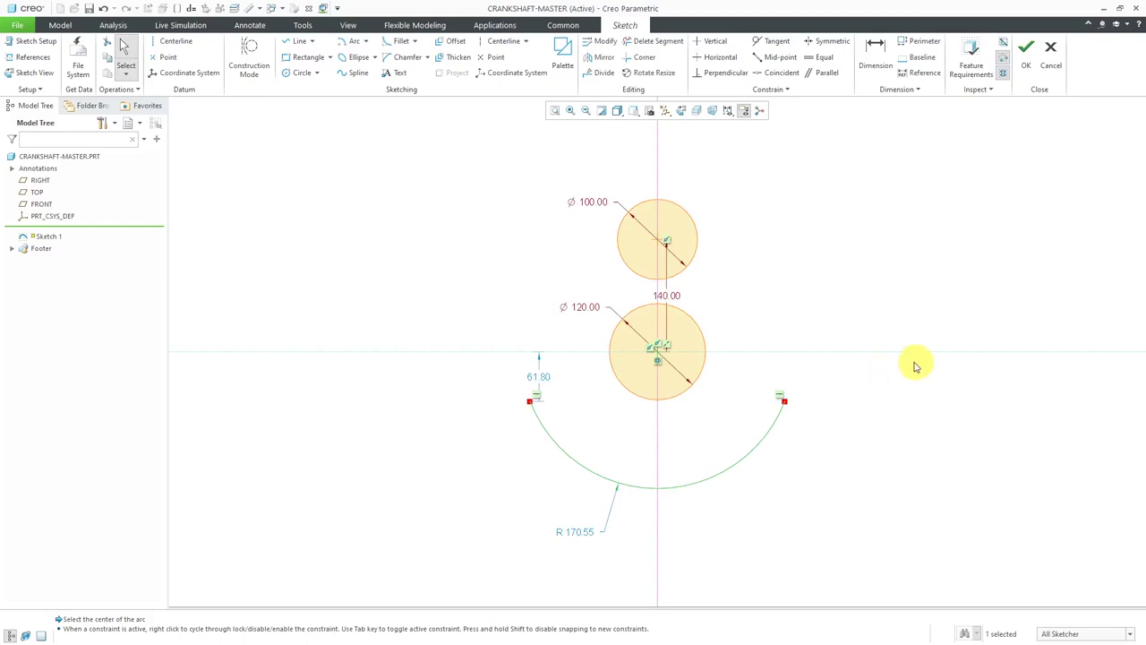
# Step: Sketch a line from the large arc's right endpoint inward at about 32 degrees, continuing into a vertical line about 109 long
pyautogui.click(300, 42)
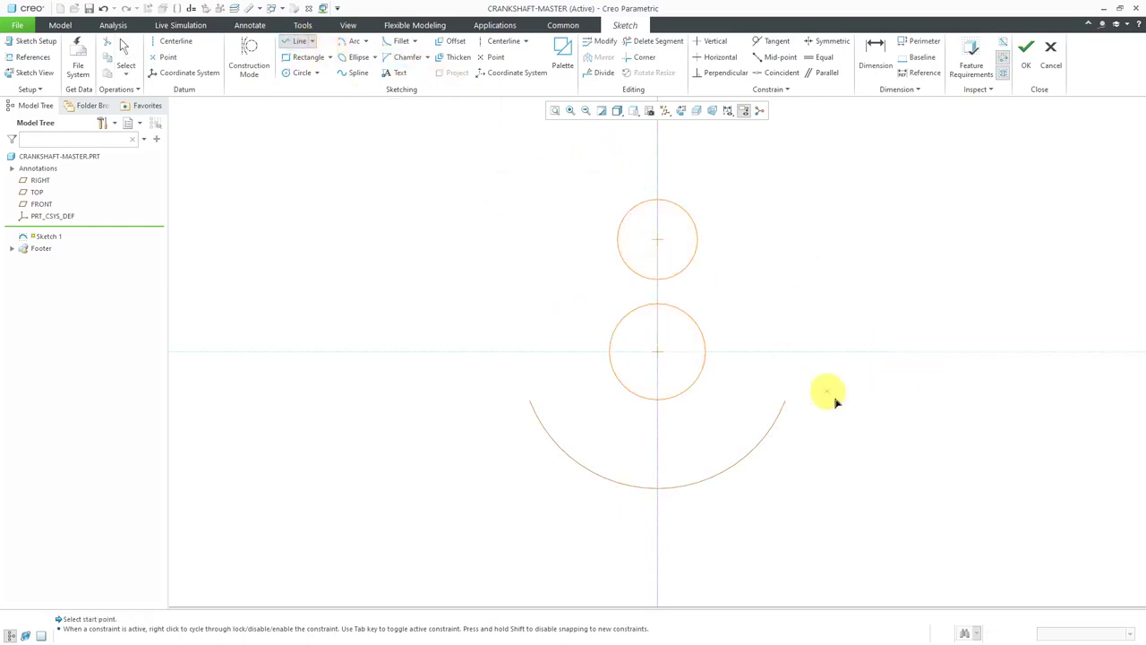
pyautogui.click(785, 401)
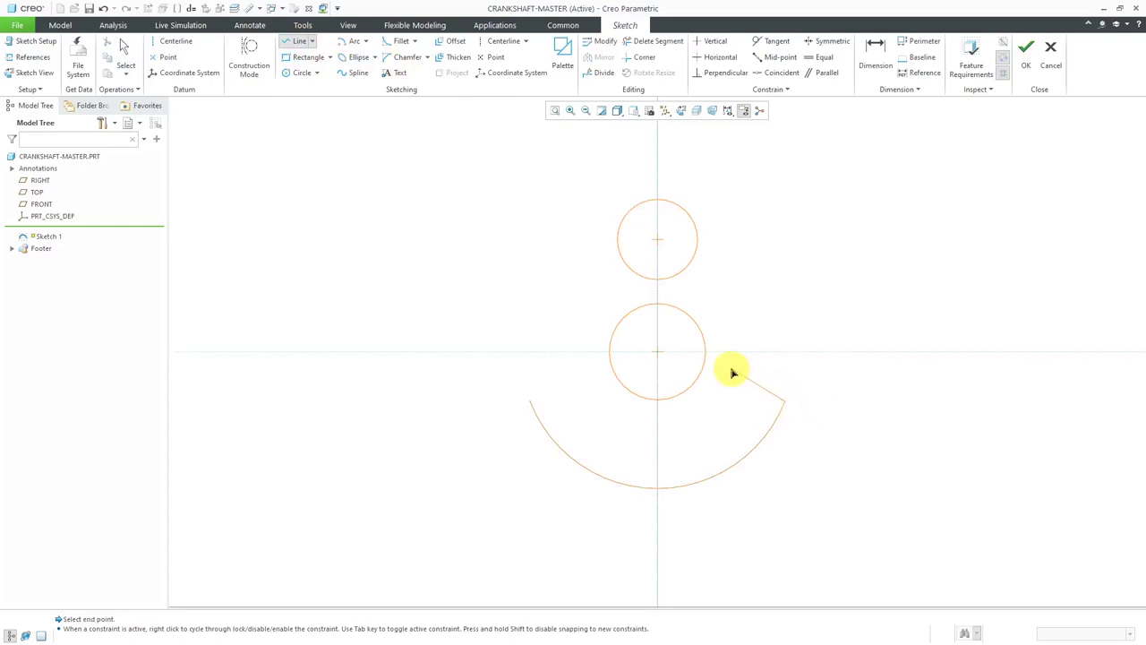
pyautogui.click(731, 368)
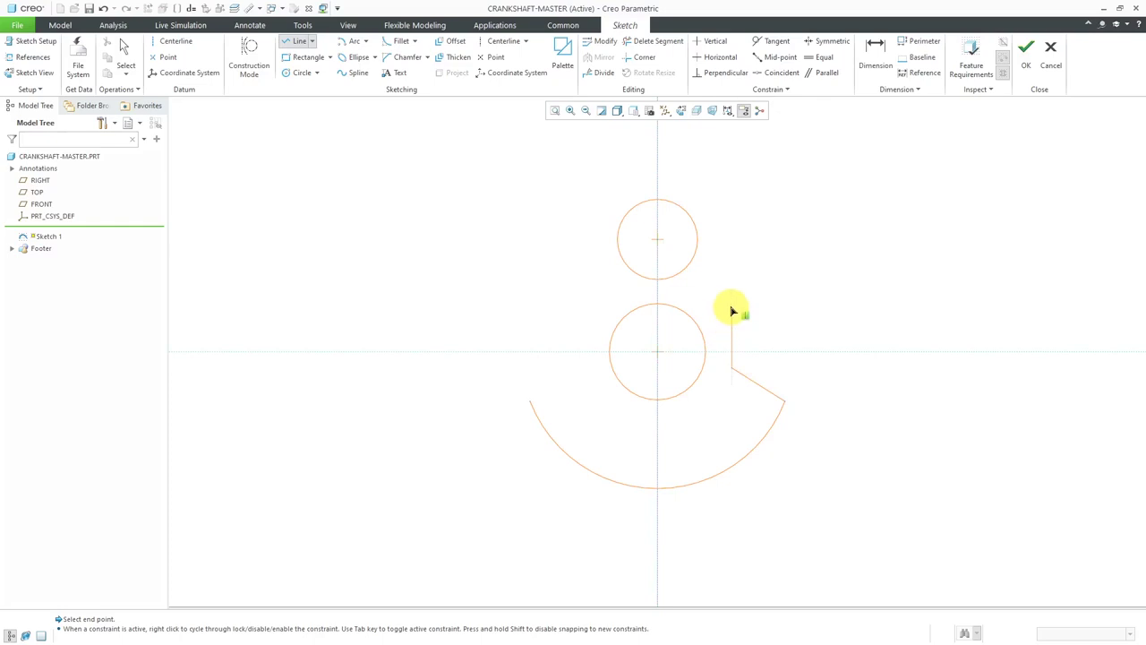
pyautogui.click(732, 281)
pyautogui.middleClick(791, 277)
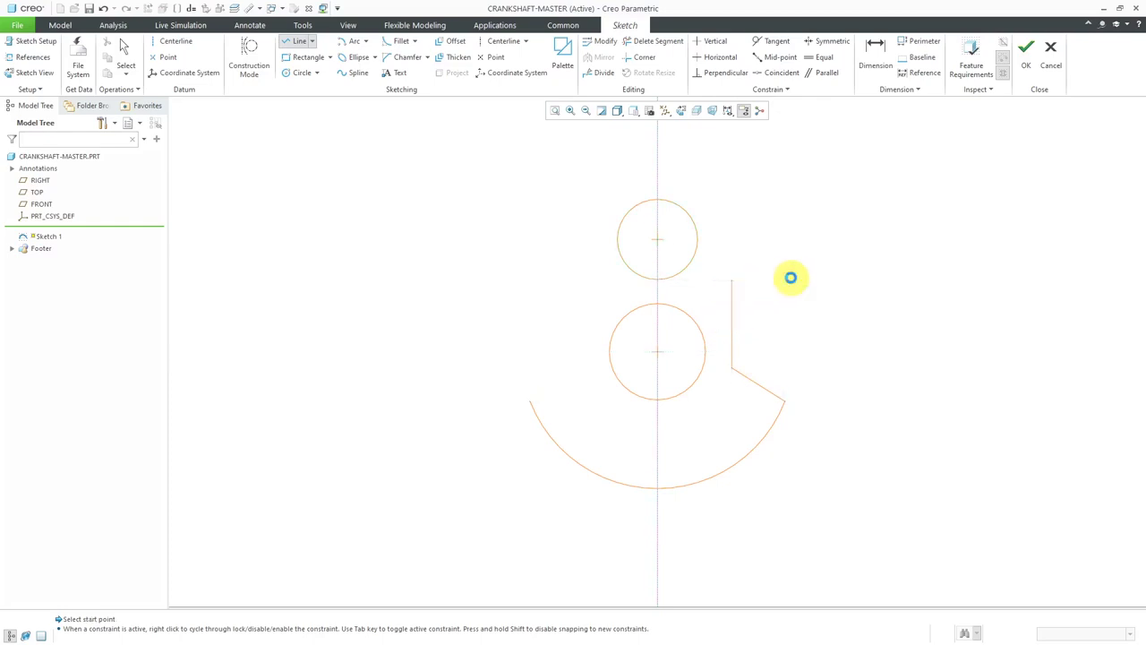
pyautogui.middleClick(777, 328)
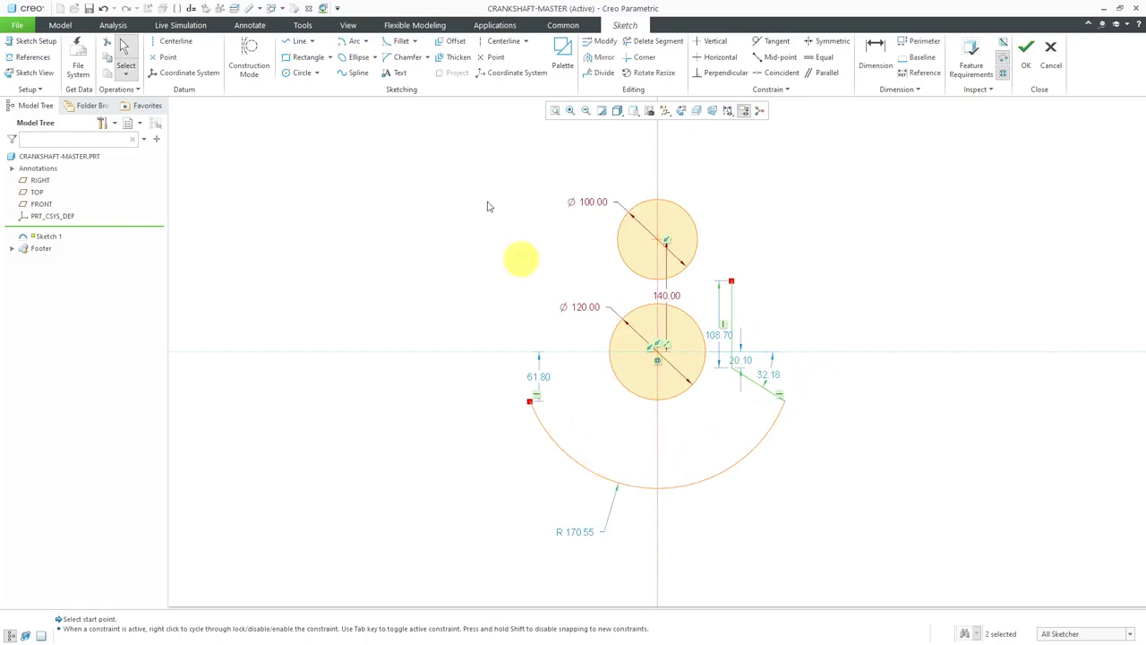
# Step: Sketch an outward-bulging 3-Point arc of radius about 95 from the vertical line's upper end, with its endpoints vertically aligned
pyautogui.click(366, 41)
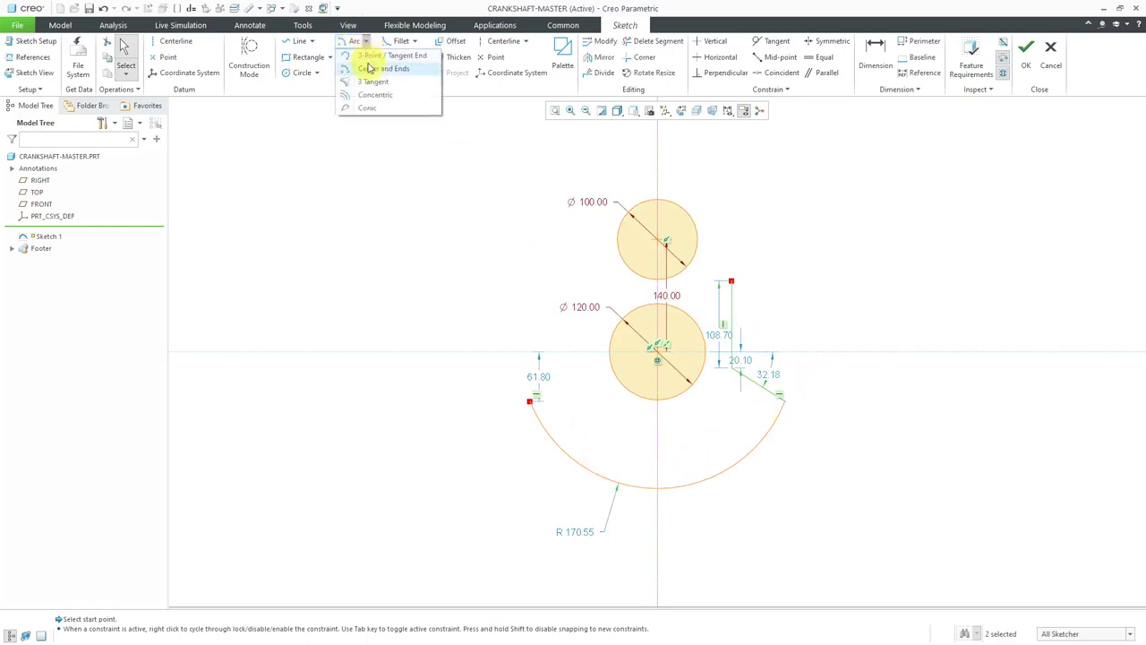
pyautogui.click(369, 57)
pyautogui.scroll(-2, 667, 430)
pyautogui.scroll(2, 732, 279)
pyautogui.click(697, 374)
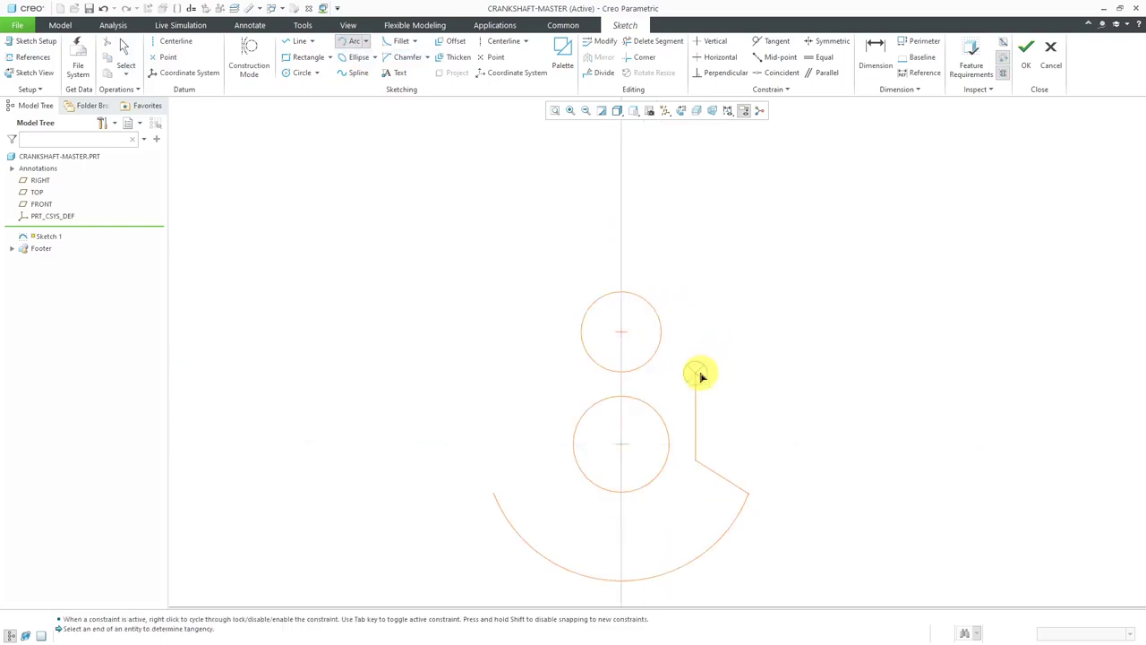
pyautogui.click(695, 272)
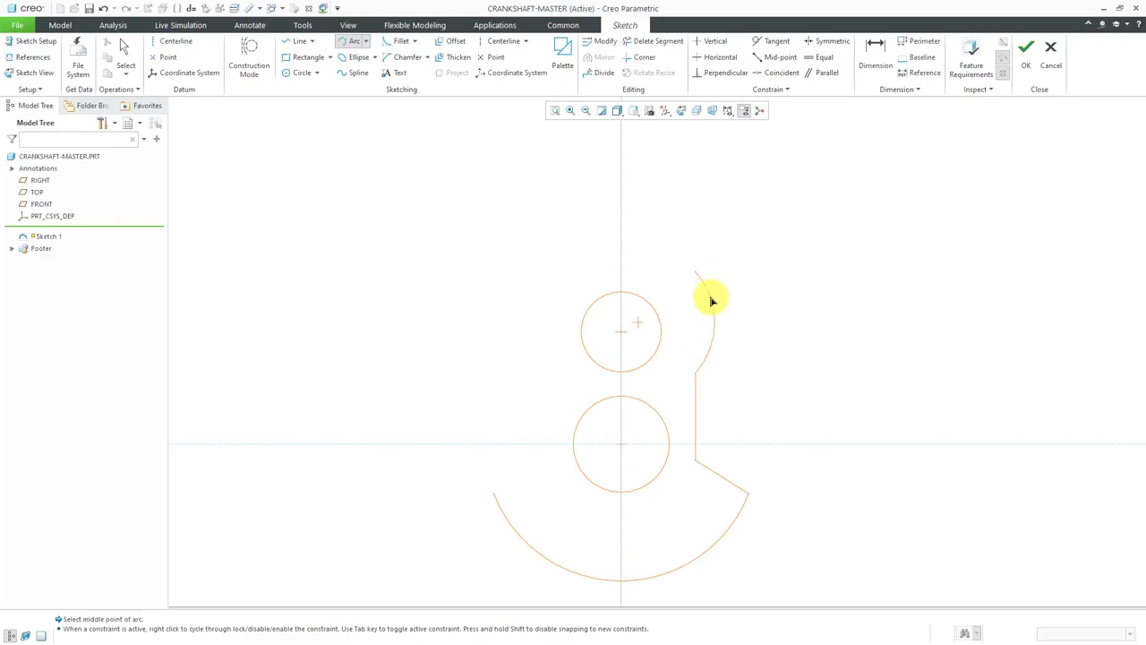
pyautogui.click(712, 302)
pyautogui.middleClick(770, 301)
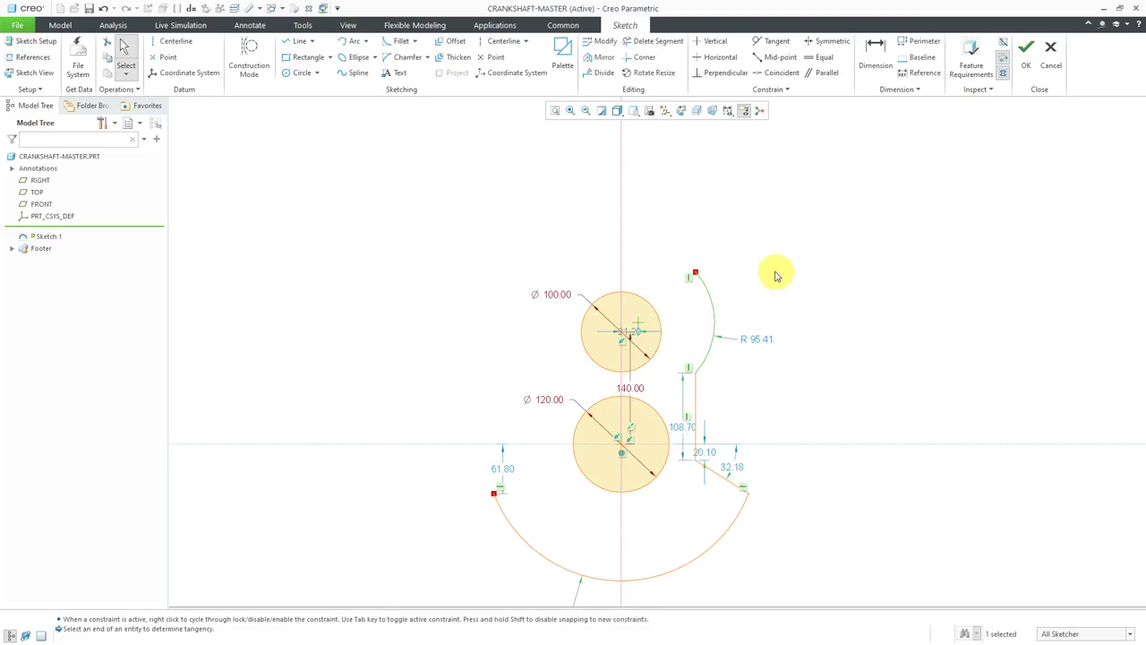
# Step: Mirror the slanted line, vertical line and side arc about the vertical centerline
pyautogui.keyDown('shift'); pyautogui.moveTo(649, 218); pyautogui.dragTo(615, 205, button='middle'); pyautogui.keyUp('shift')
pyautogui.keyDown('shift'); pyautogui.moveTo(747, 374); pyautogui.dragTo(747, 366, button='middle'); pyautogui.keyUp('shift')
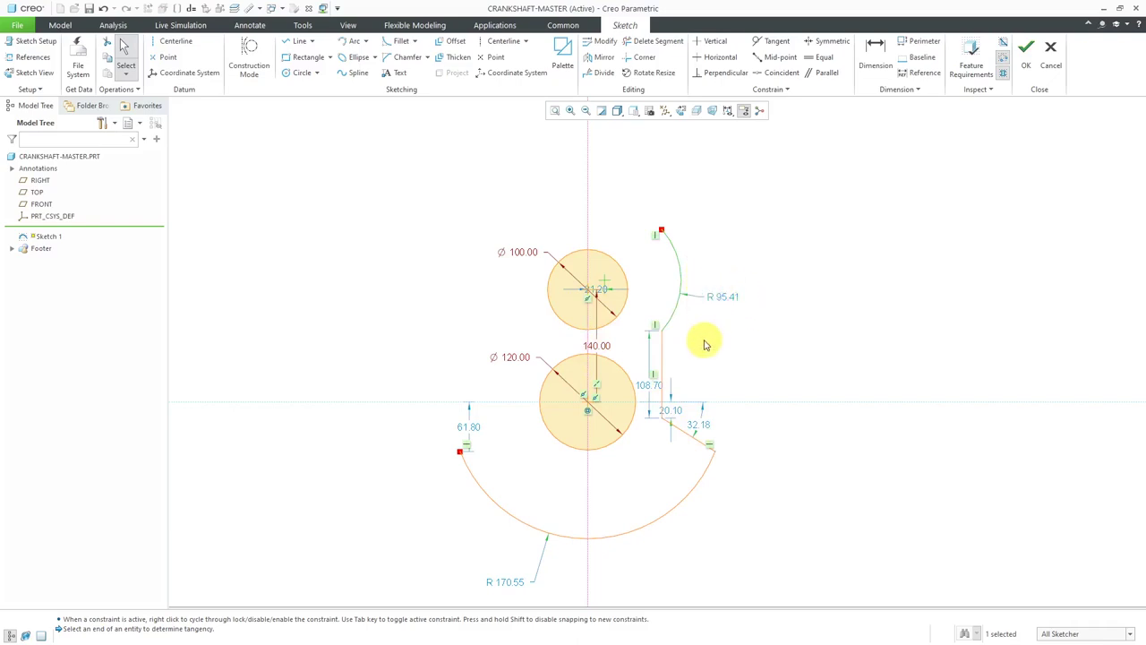
pyautogui.click(798, 356)
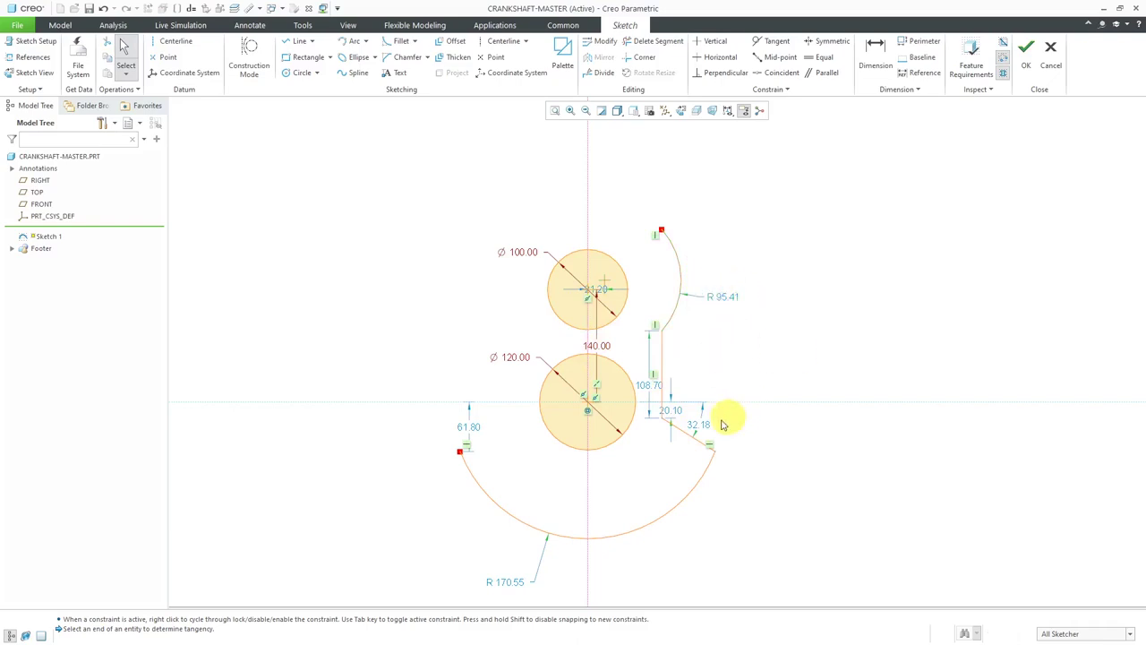
pyautogui.click(690, 439)
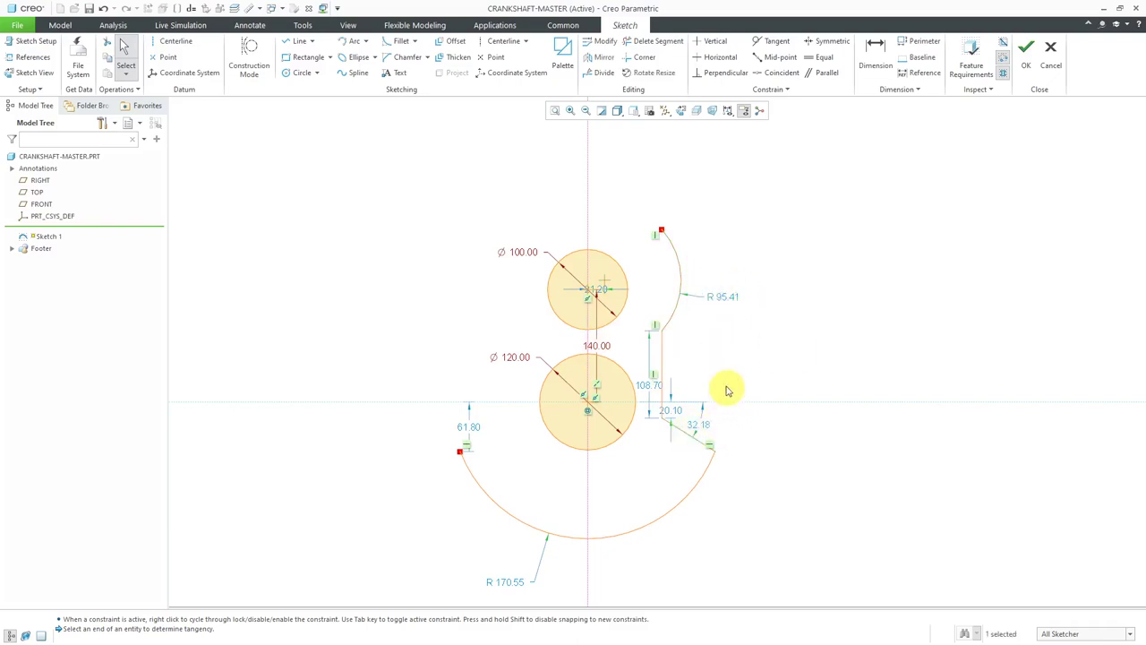
pyautogui.keyDown('ctrl'); pyautogui.click(666, 374); pyautogui.keyUp('ctrl')
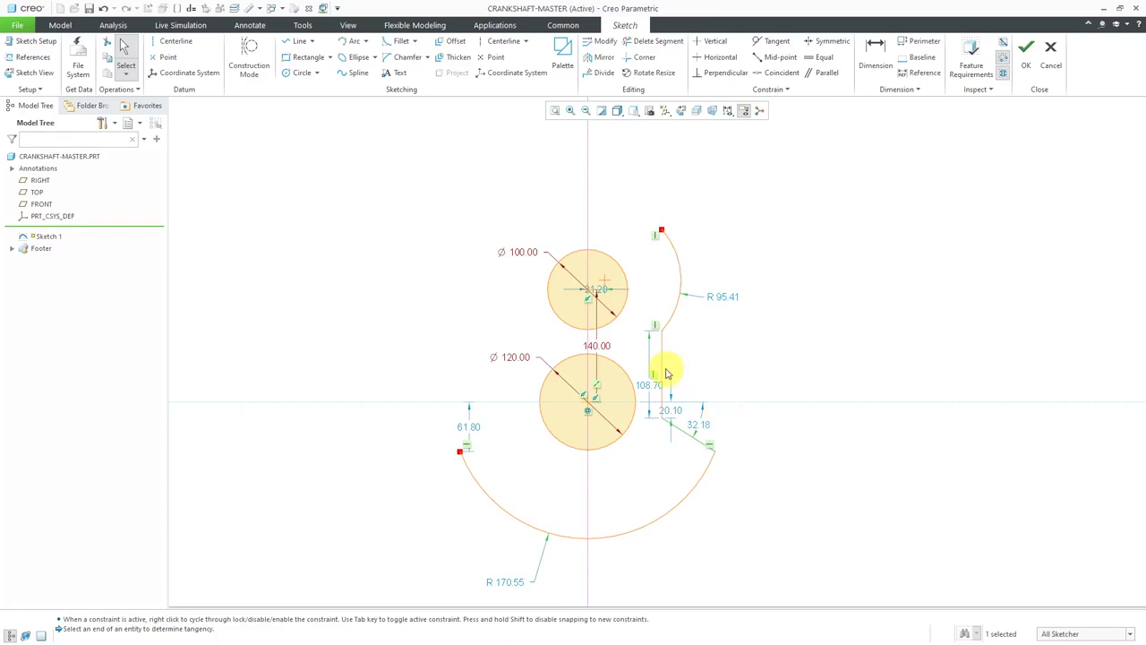
pyautogui.keyDown('ctrl'); pyautogui.click(678, 320); pyautogui.keyUp('ctrl')
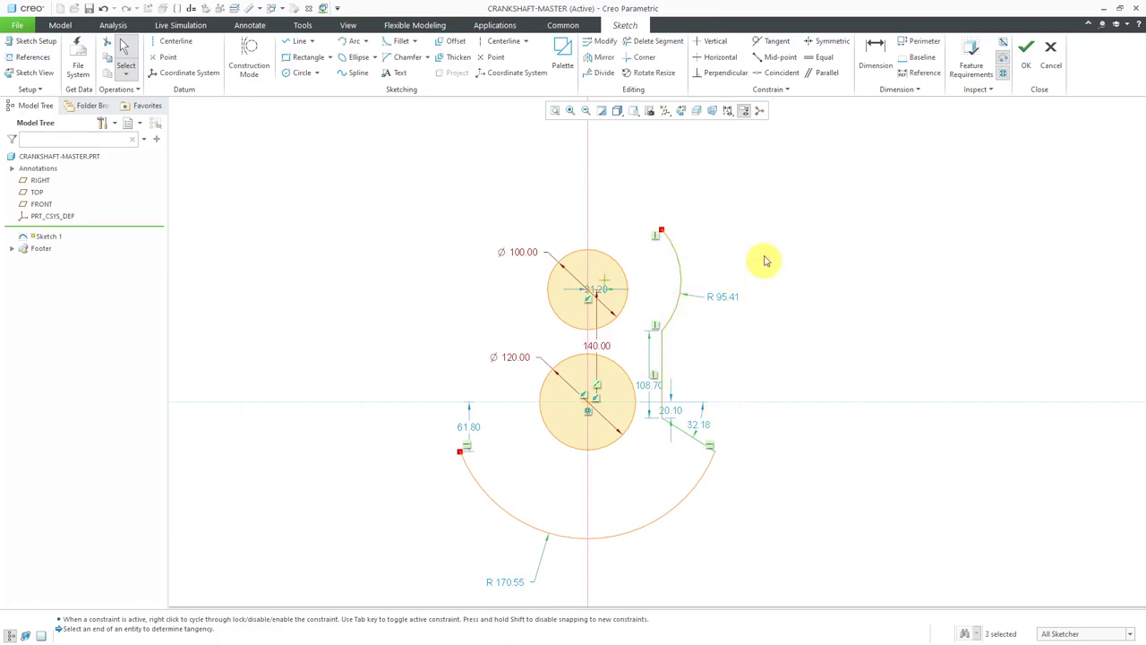
pyautogui.click(589, 161)
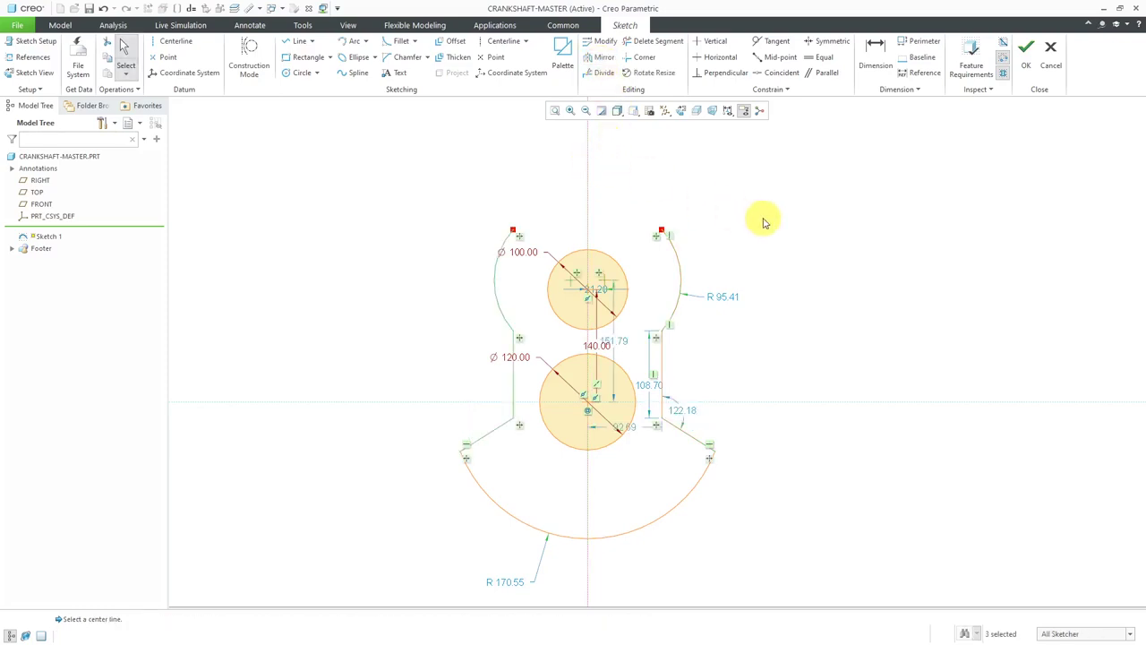
# Step: Close the profile with a 3-Point arc of radius about 208 joining the upper ends of the two side arcs
pyautogui.click(356, 46)
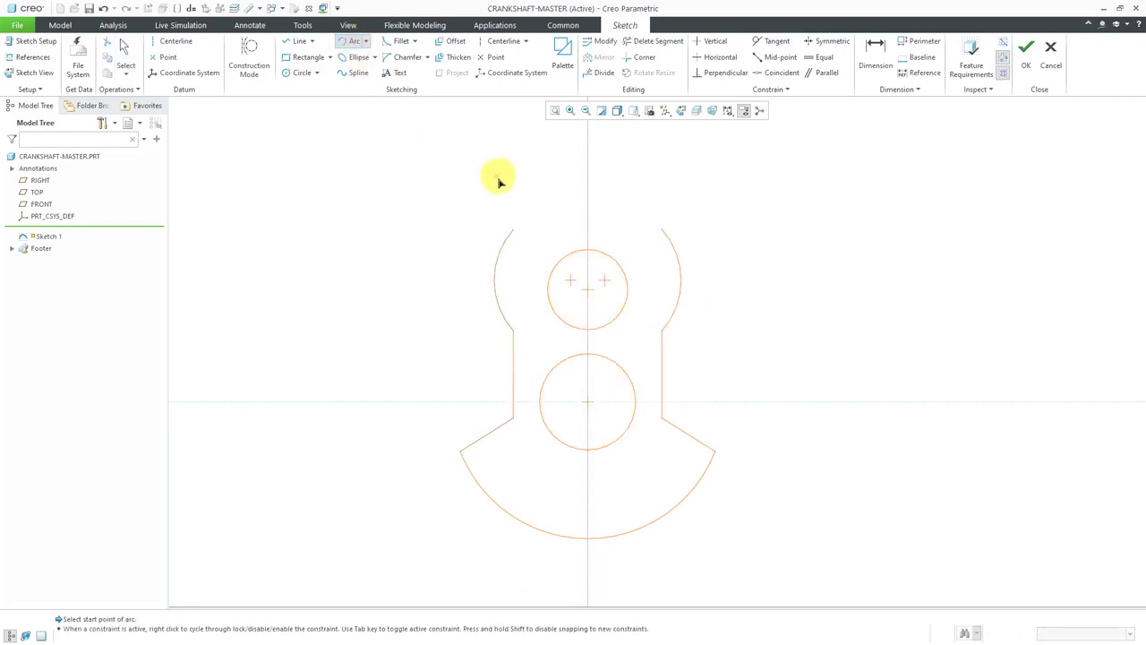
pyautogui.click(514, 229)
pyautogui.click(662, 230)
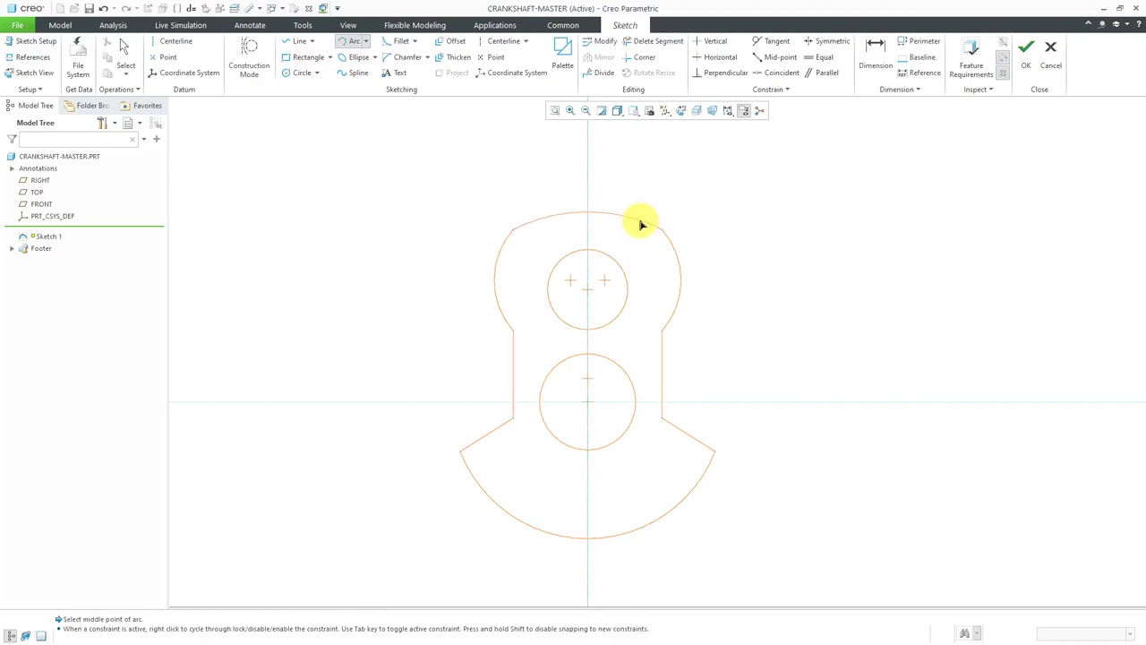
pyautogui.click(641, 224)
pyautogui.middleClick(738, 206)
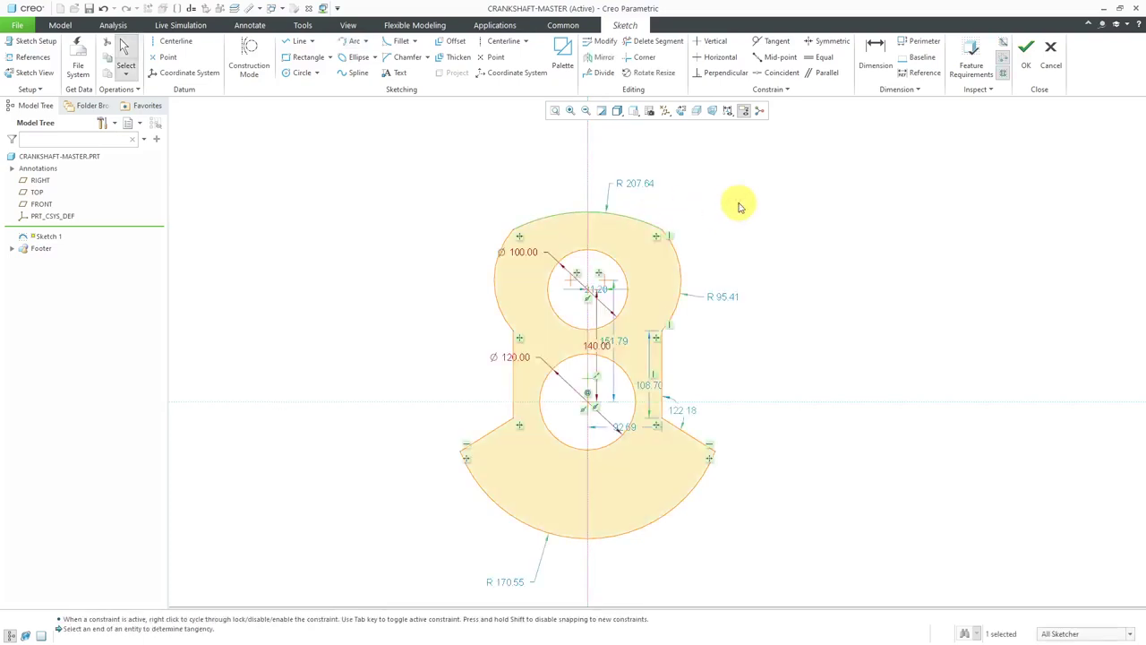
# Step: Set the large lower arc's radius to 235
pyautogui.scroll(-1, 738, 206)
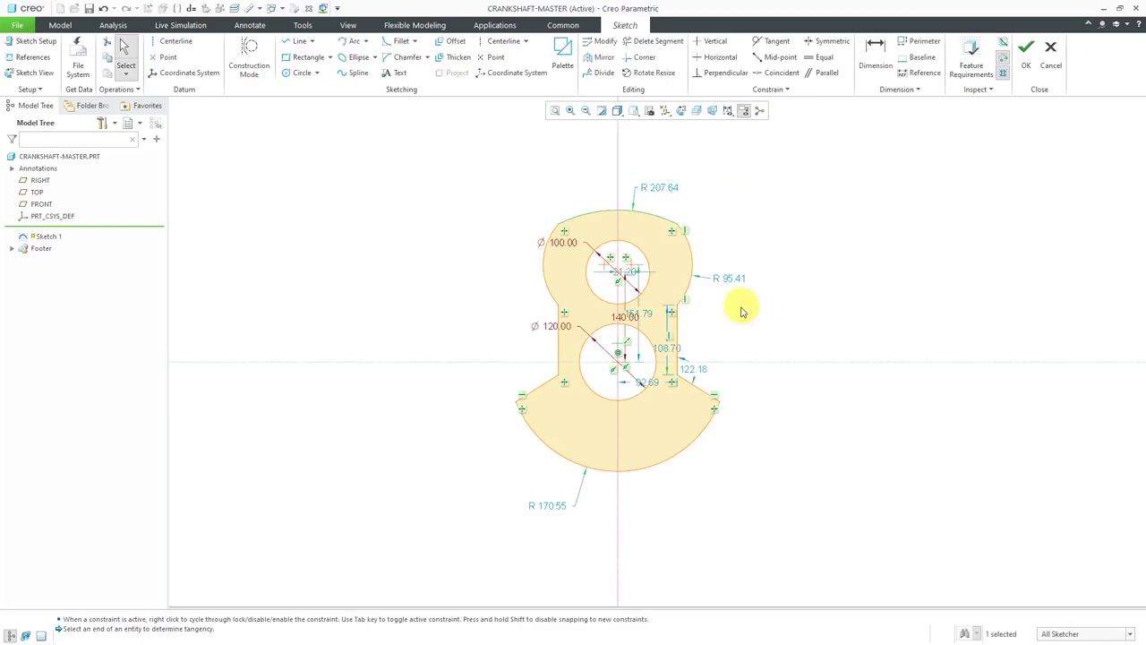
pyautogui.doubleClick(557, 505)
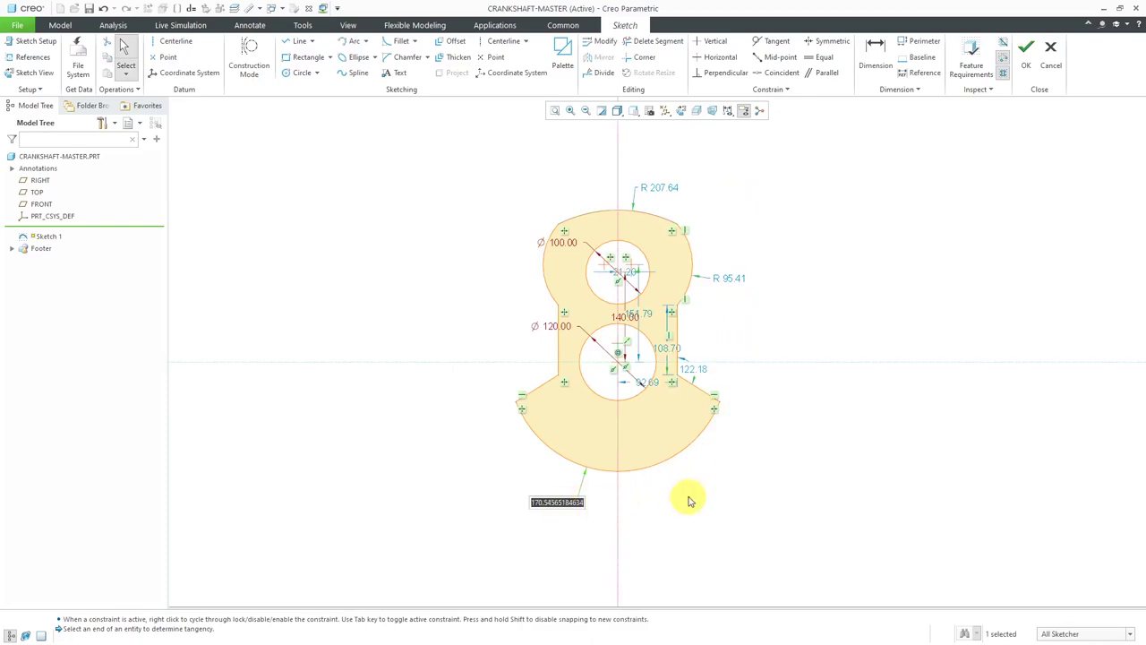
pyautogui.write('235')
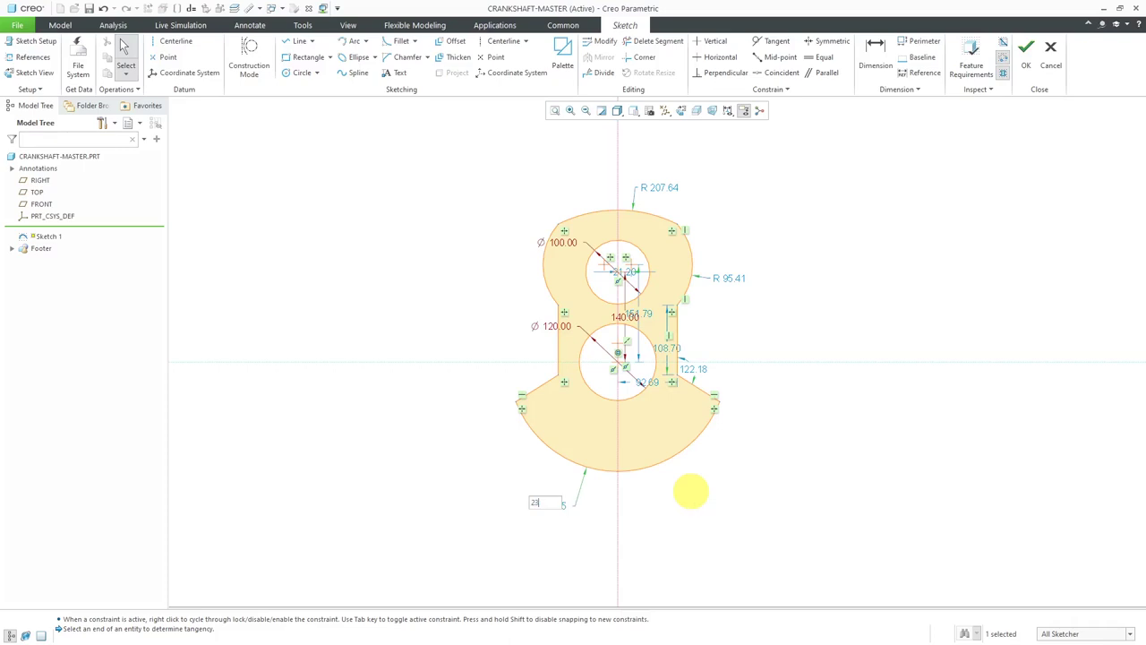
pyautogui.press('Return')
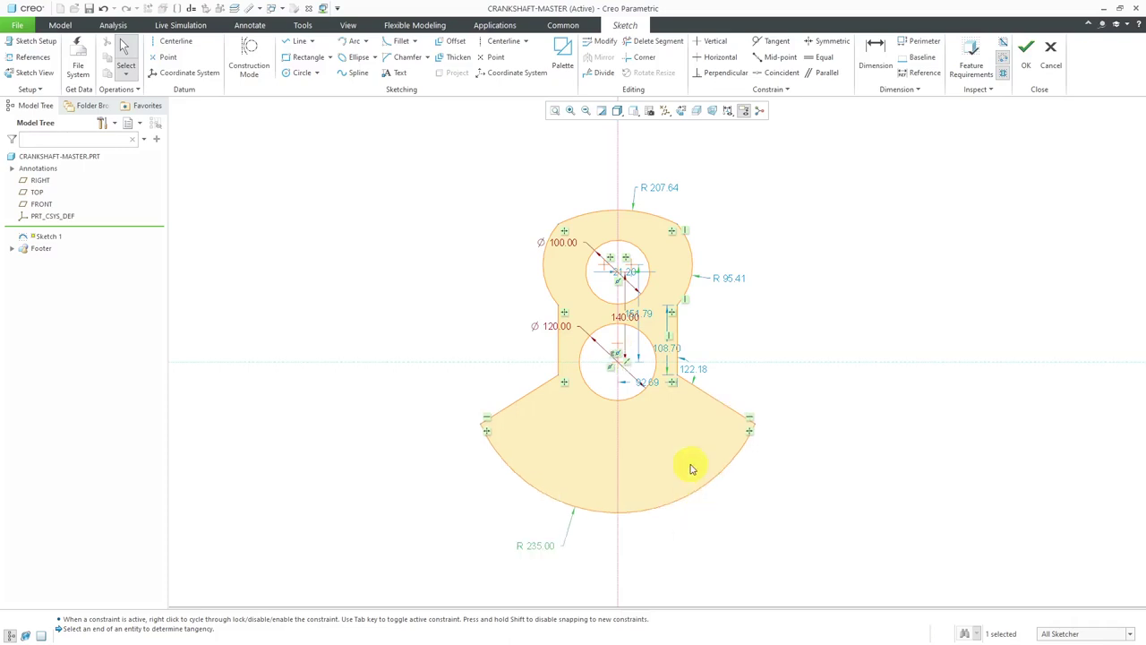
# Step: Dimension the angle between the two slanted lines and set it to 150 degrees
pyautogui.click(875, 54)
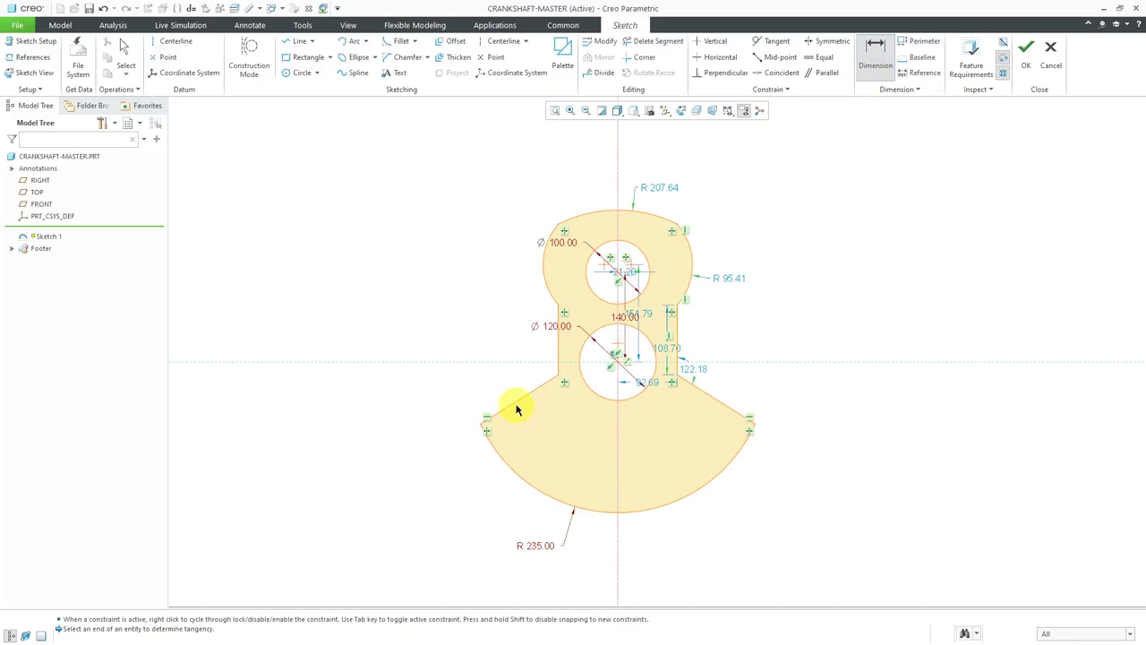
pyautogui.middleClick(685, 430)
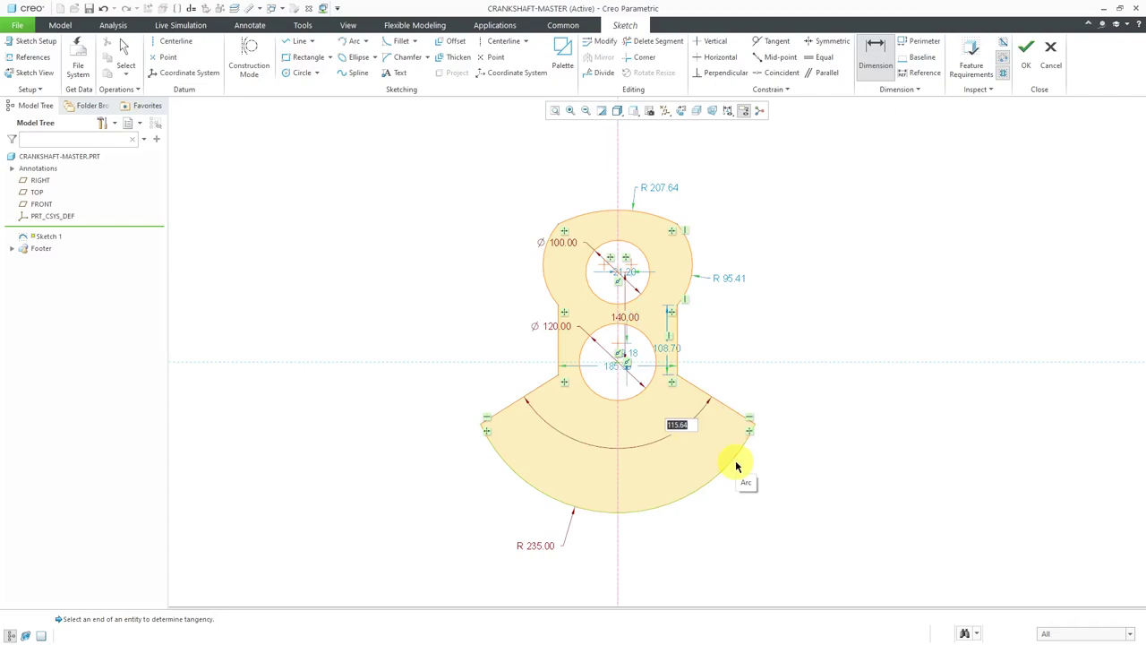
pyautogui.write('150')
pyautogui.press('Return')
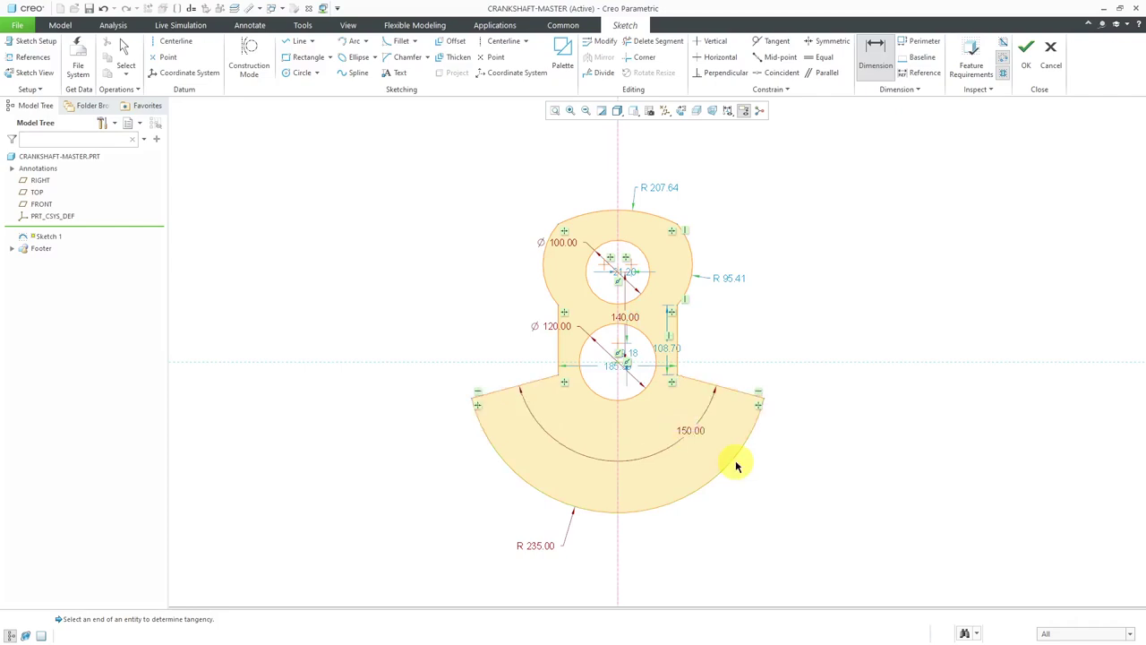
# Step: Set the length of the right vertical line to 130
pyautogui.scroll(-1, 760, 335)
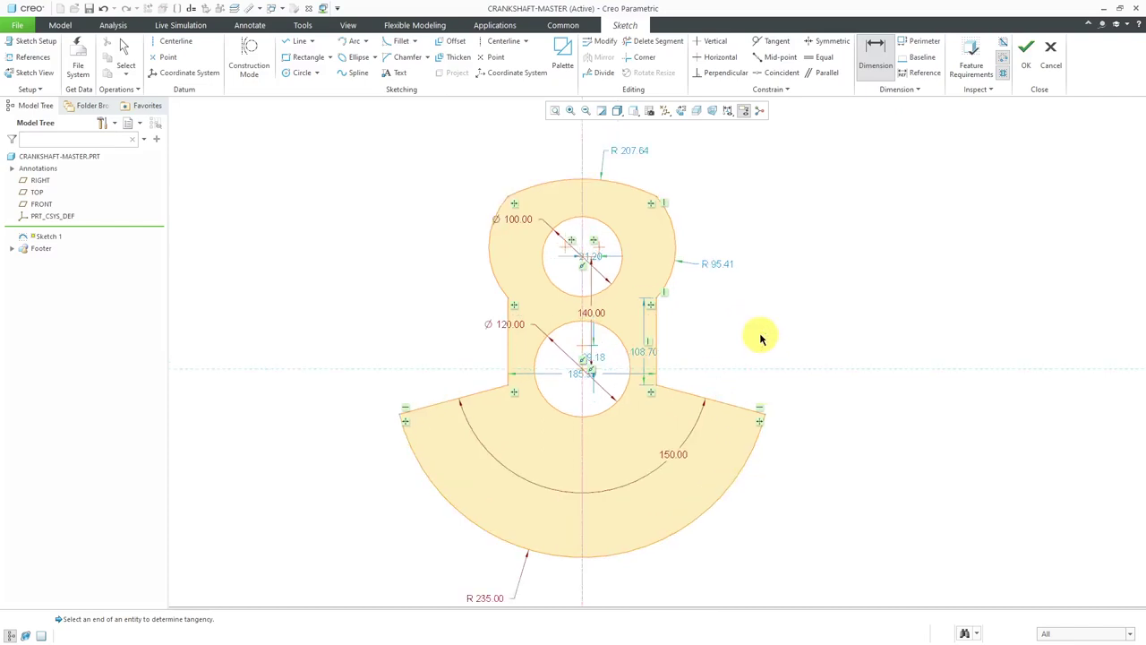
pyautogui.middleClick(642, 348)
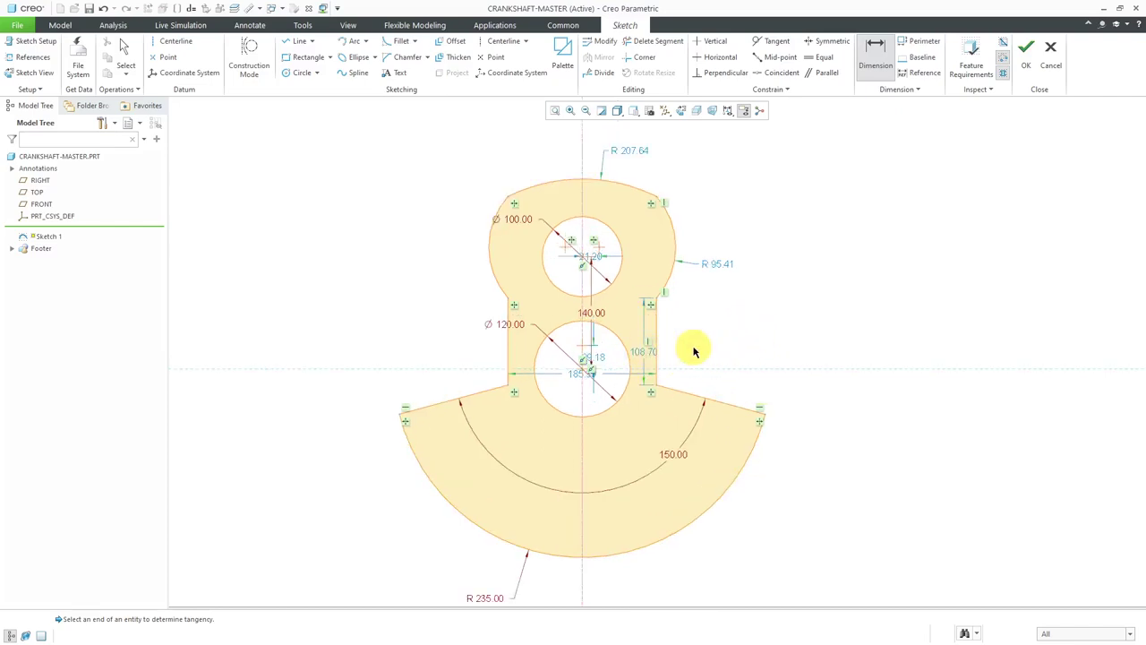
pyautogui.middleClick(694, 351)
pyautogui.click(638, 356)
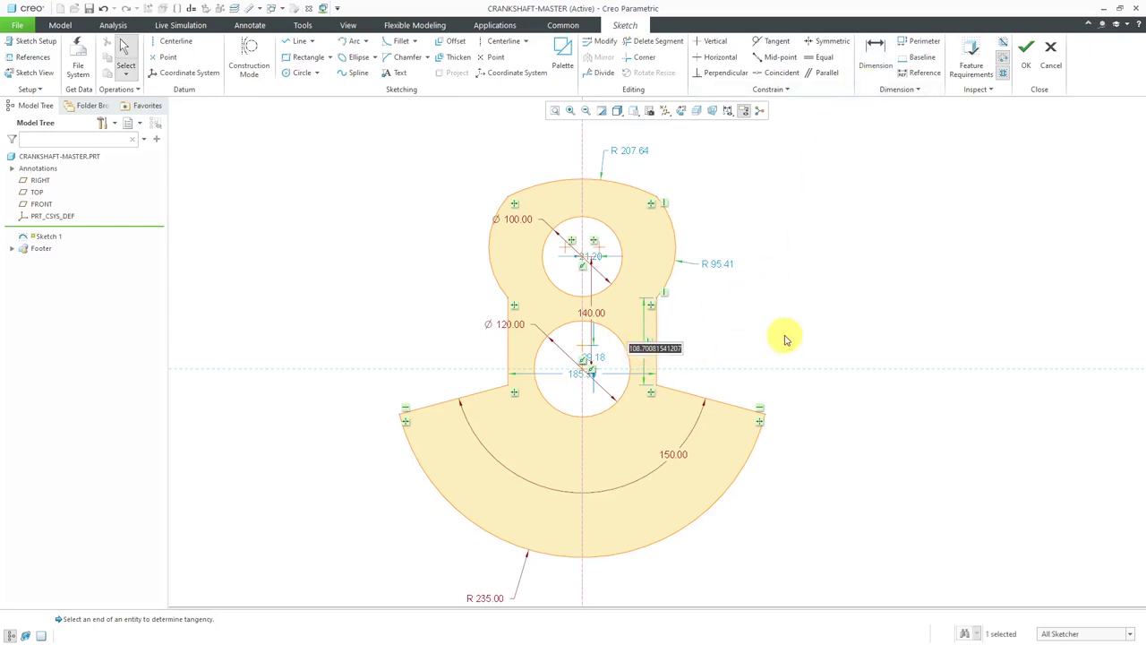
pyautogui.write('130')
pyautogui.press('Return')
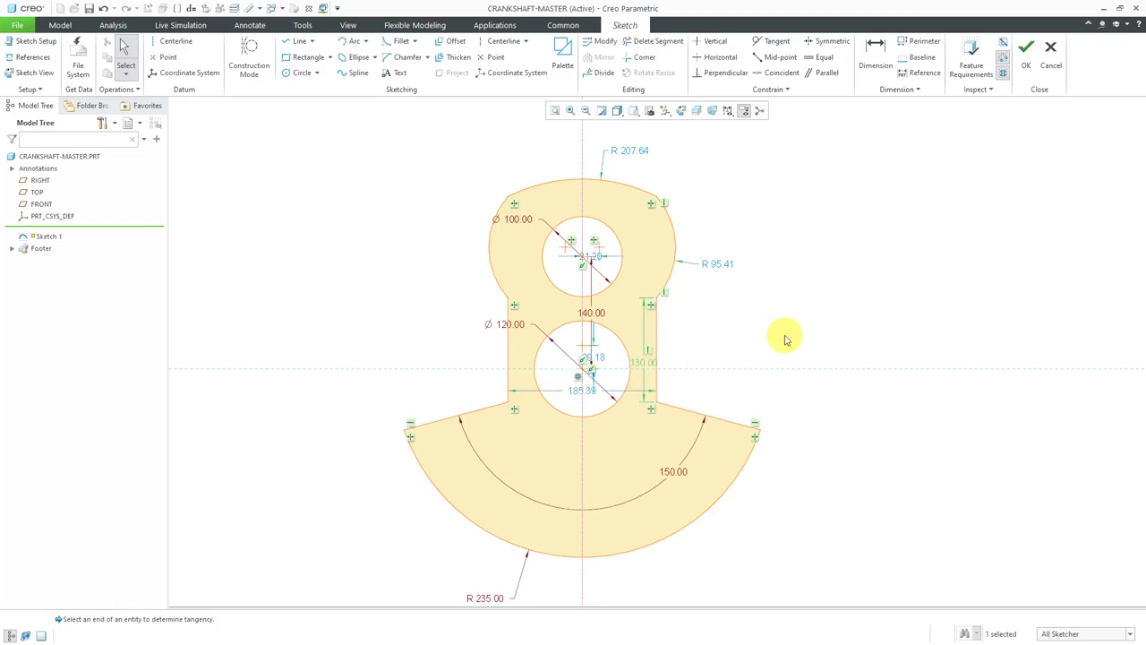
# Step: Set the top closing arc's radius to 200 and the distance between the two vertical lines to 225
pyautogui.doubleClick(635, 151)
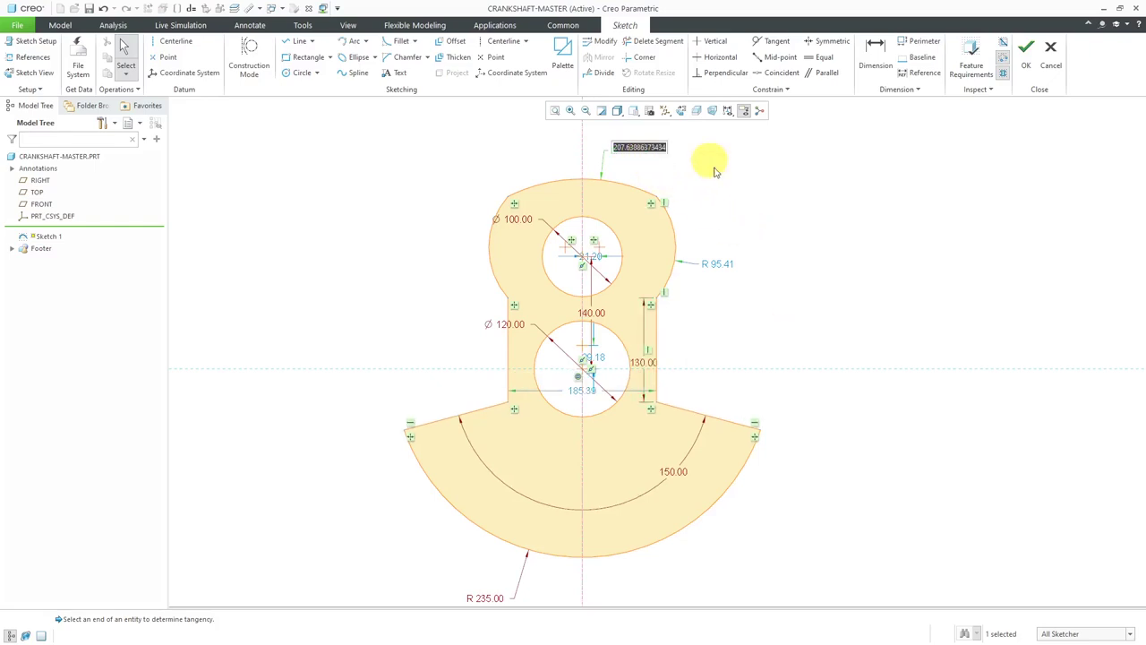
pyautogui.write('200')
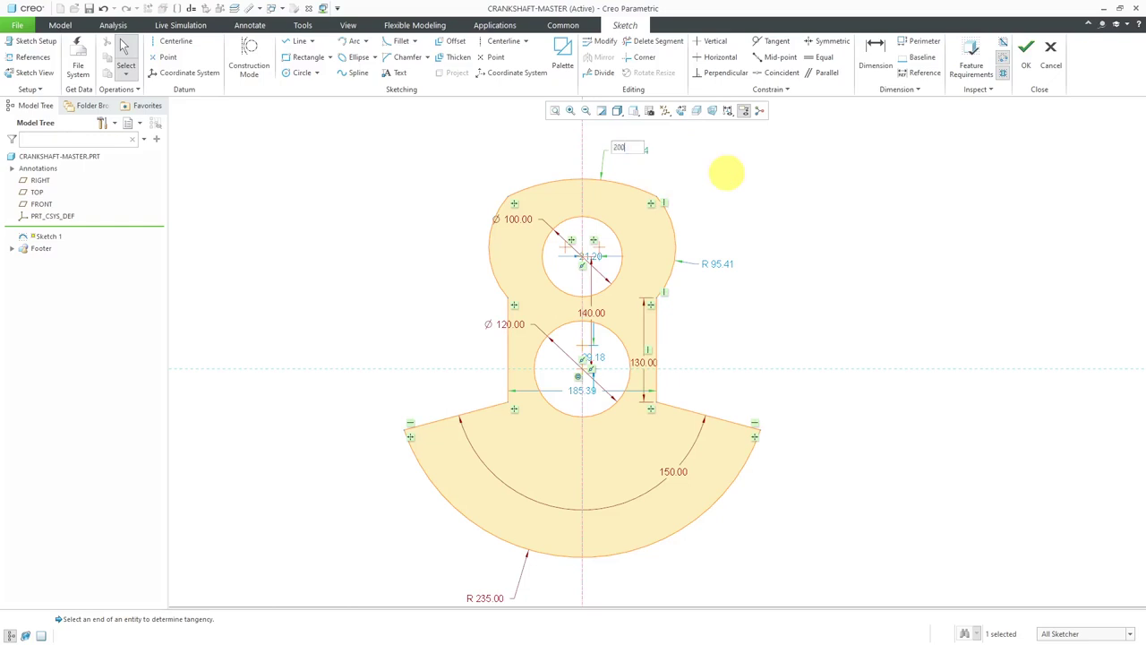
pyautogui.press('Return')
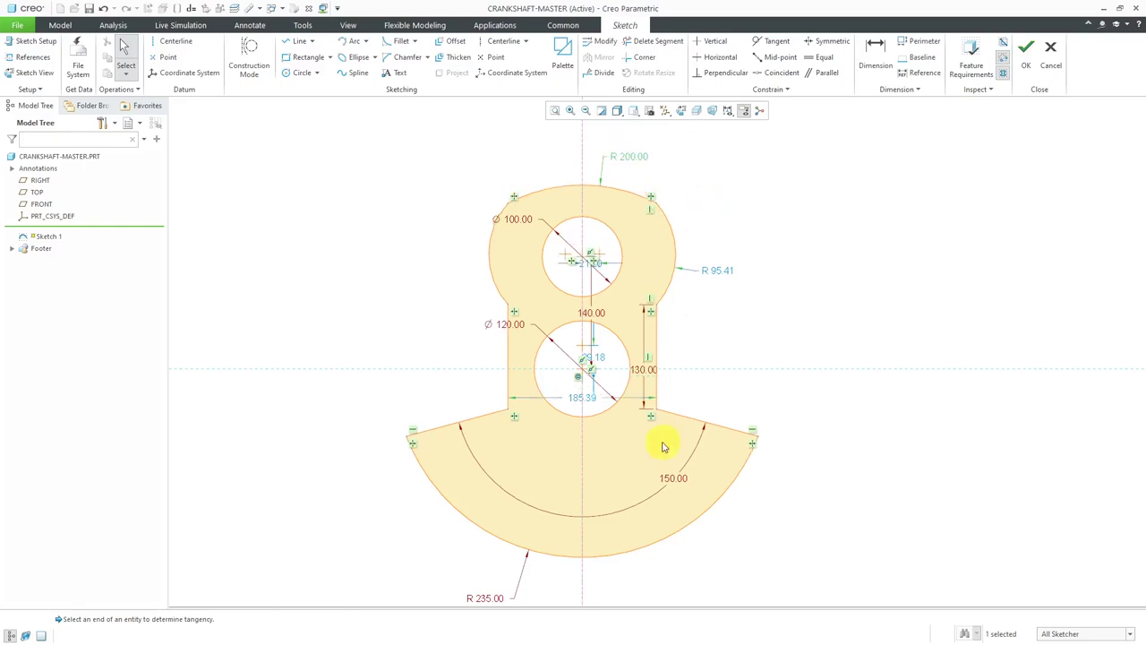
pyautogui.doubleClick(576, 404)
pyautogui.write('225')
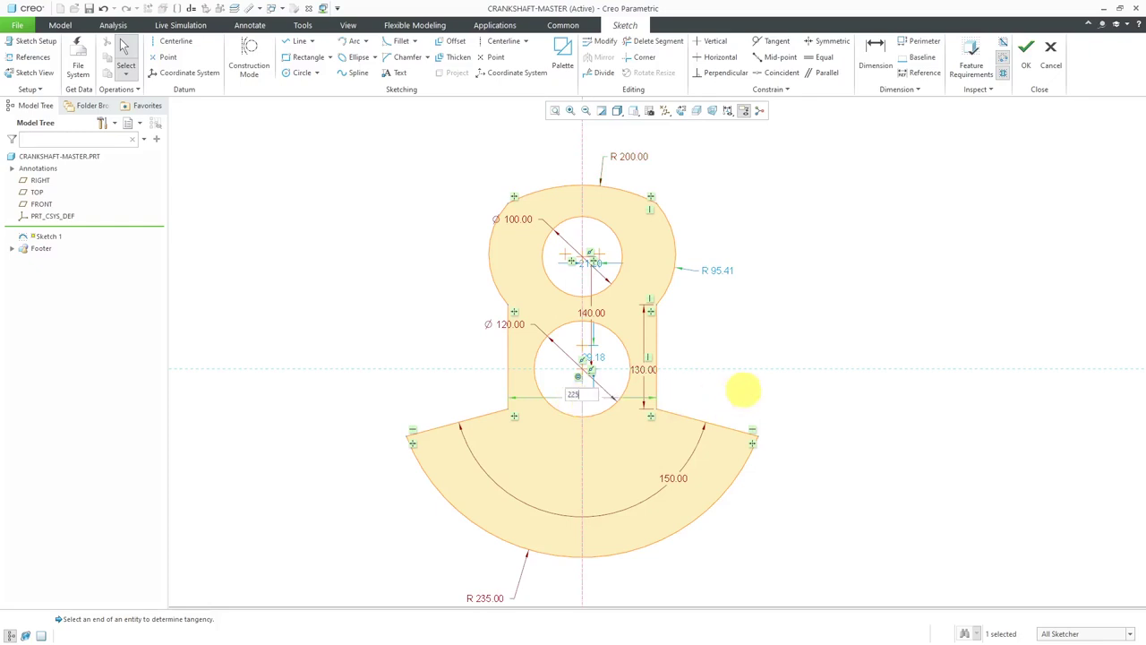
pyautogui.press('Return')
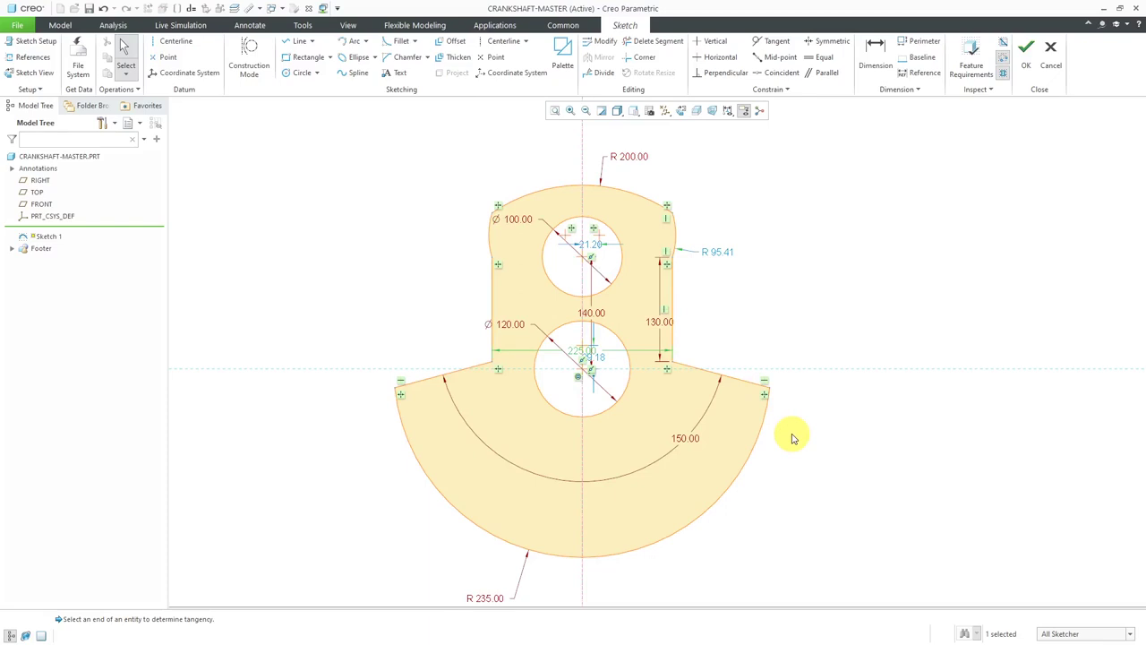
# Step: Dimension the overall width across the two upper side arcs and set it to 250
pyautogui.click(876, 56)
pyautogui.click(487, 234)
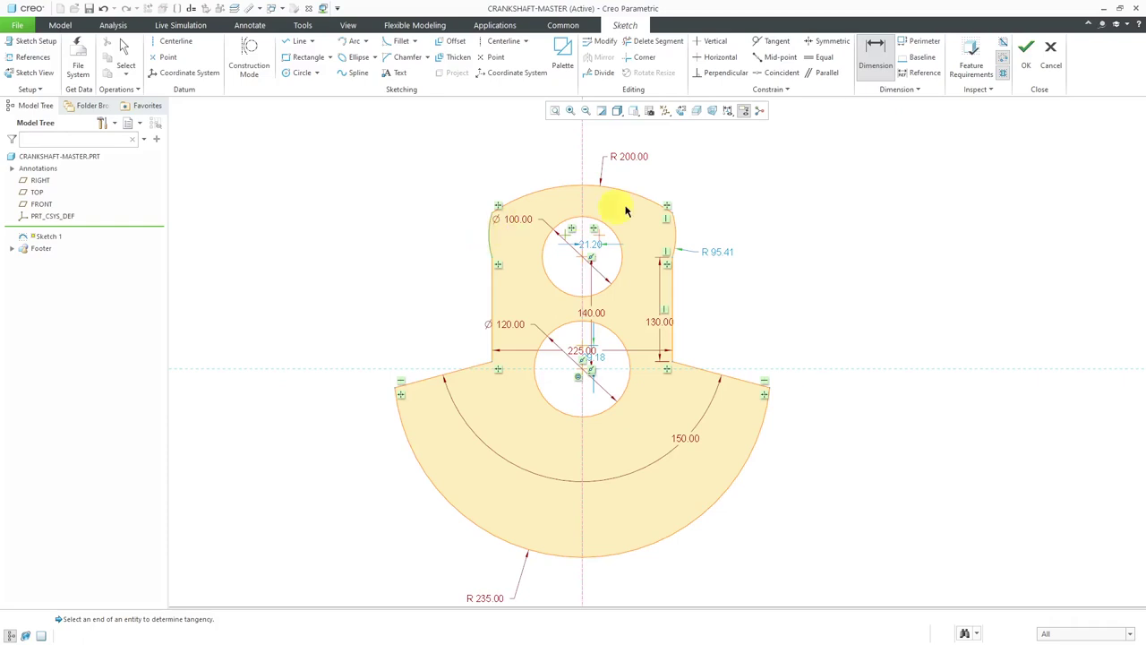
pyautogui.middleClick(589, 134)
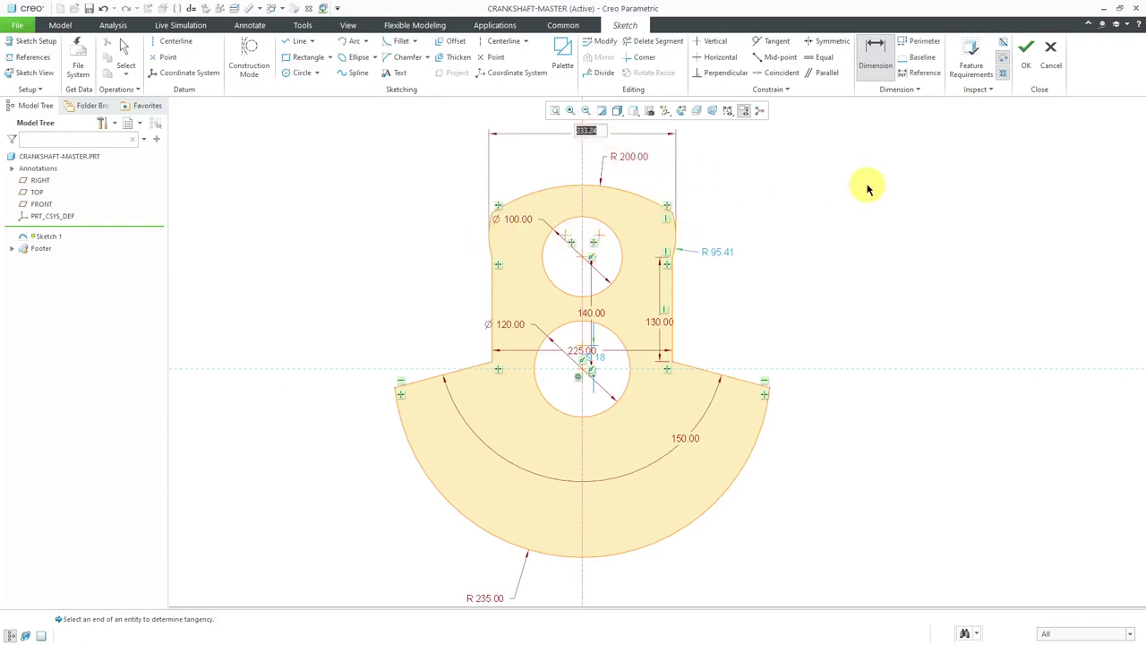
pyautogui.write('250')
pyautogui.press('Return')
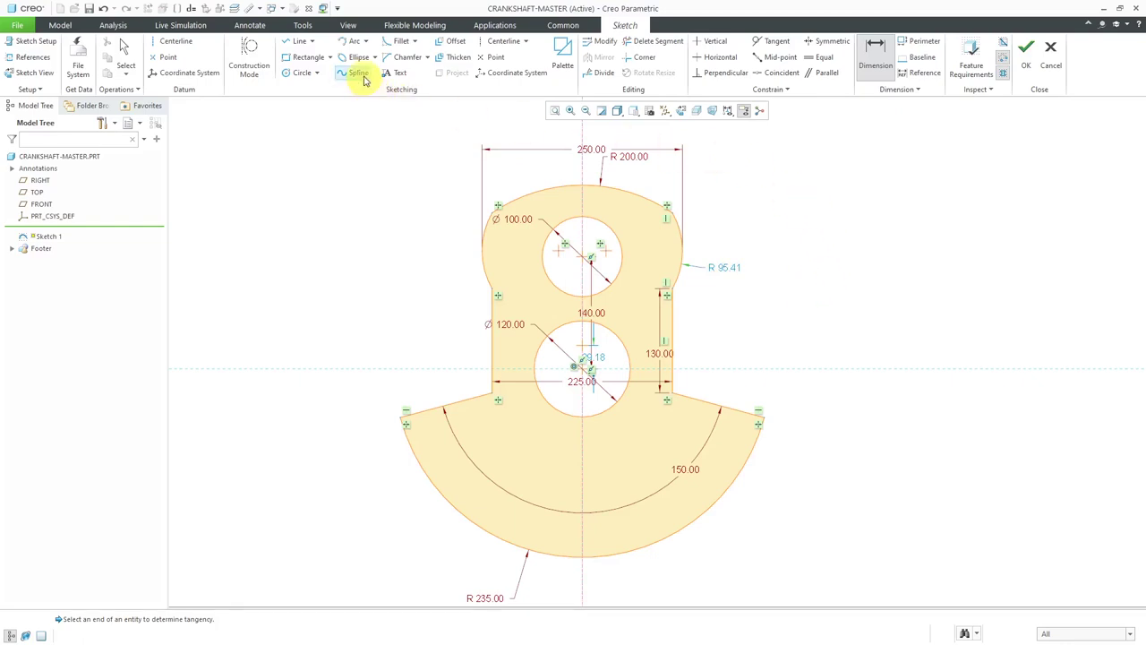
# Step: Place a point where the top arc meets the vertical centerline and set its height above the horizontal reference to 240
pyautogui.click(495, 57)
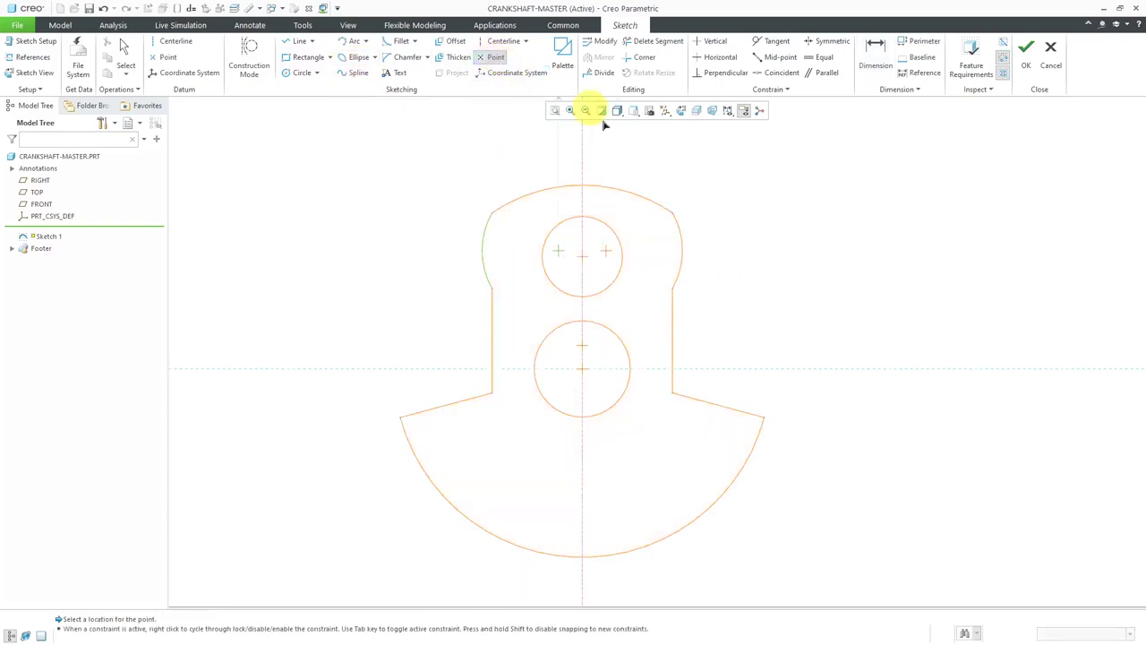
pyautogui.click(583, 190)
pyautogui.middleClick(712, 177)
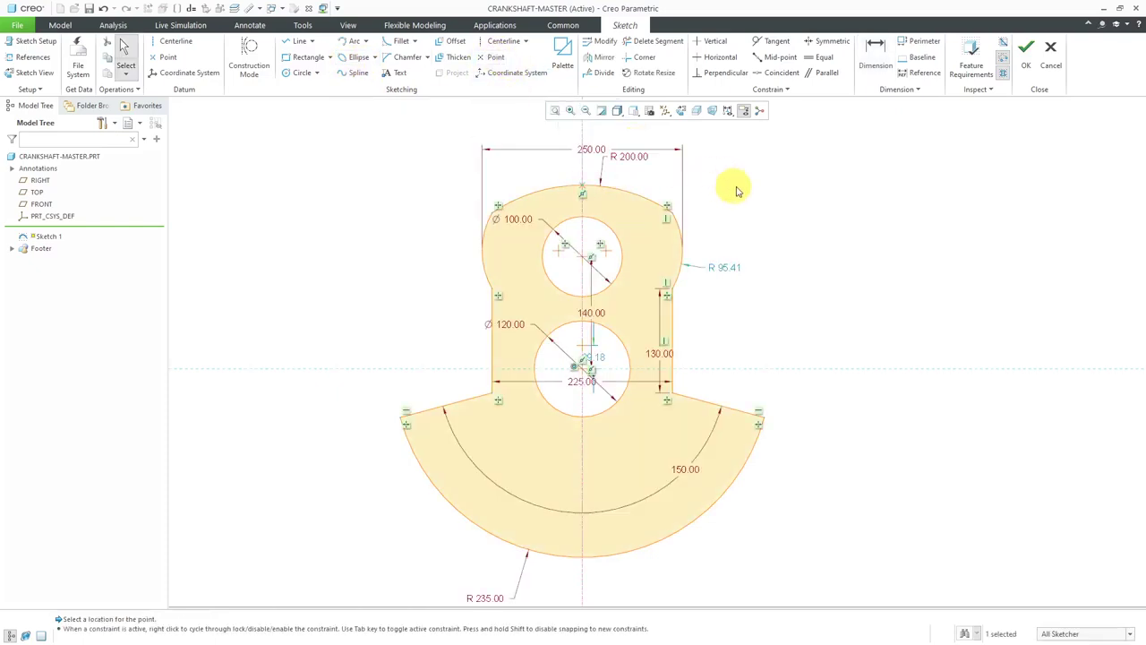
pyautogui.click(876, 56)
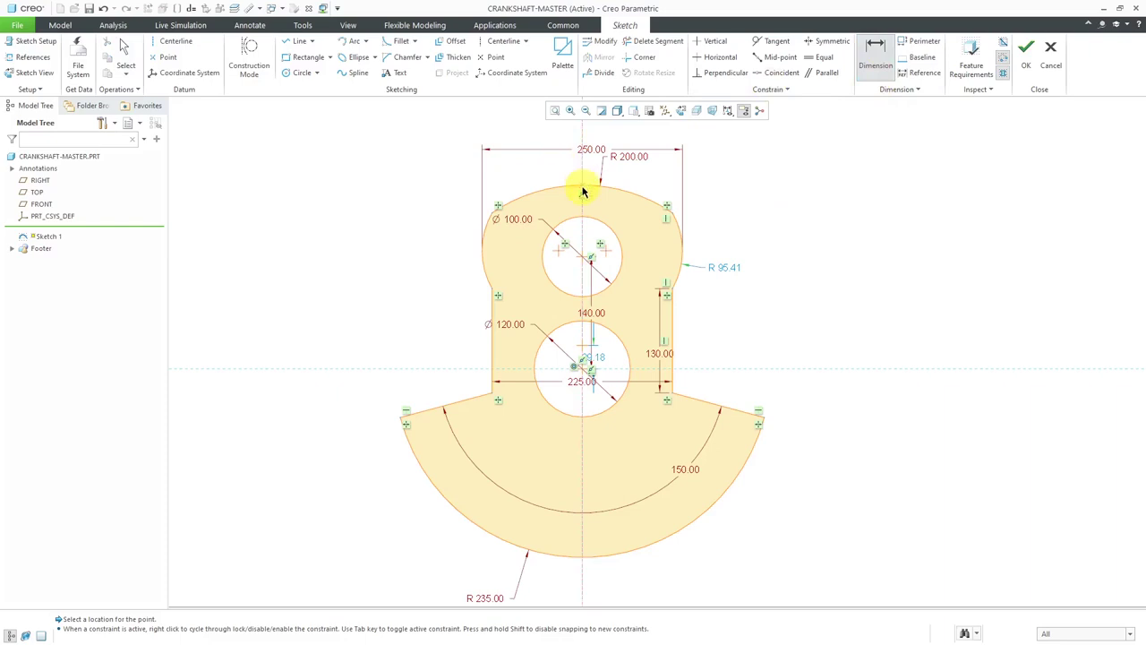
pyautogui.click(782, 368)
pyautogui.middleClick(845, 313)
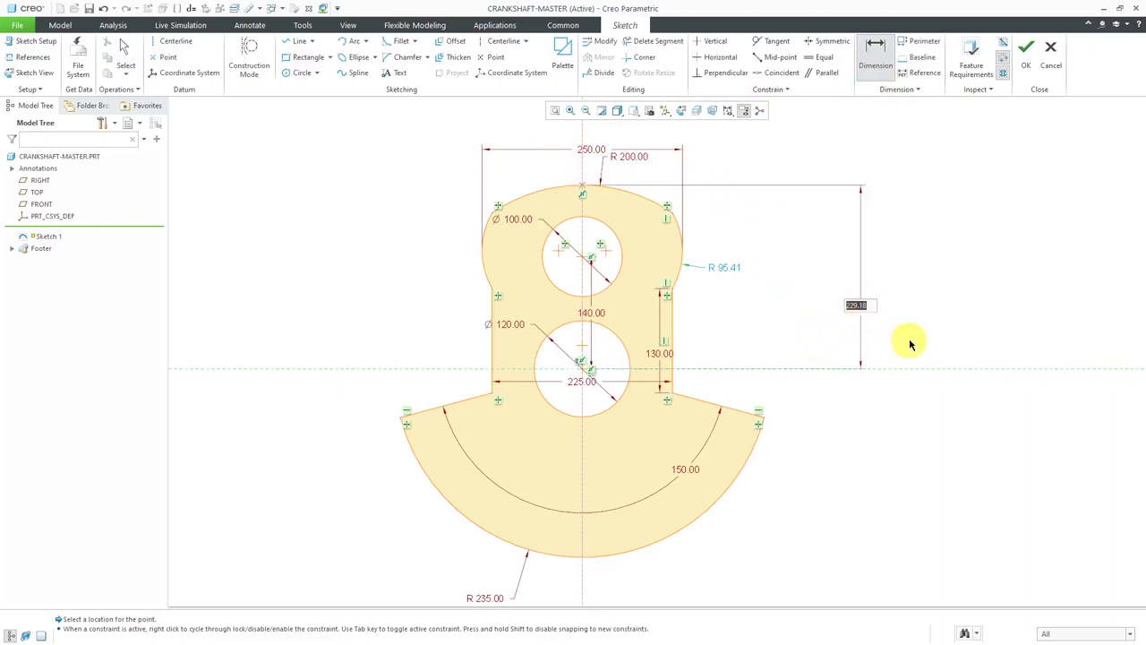
pyautogui.write('240')
pyautogui.press('Return')
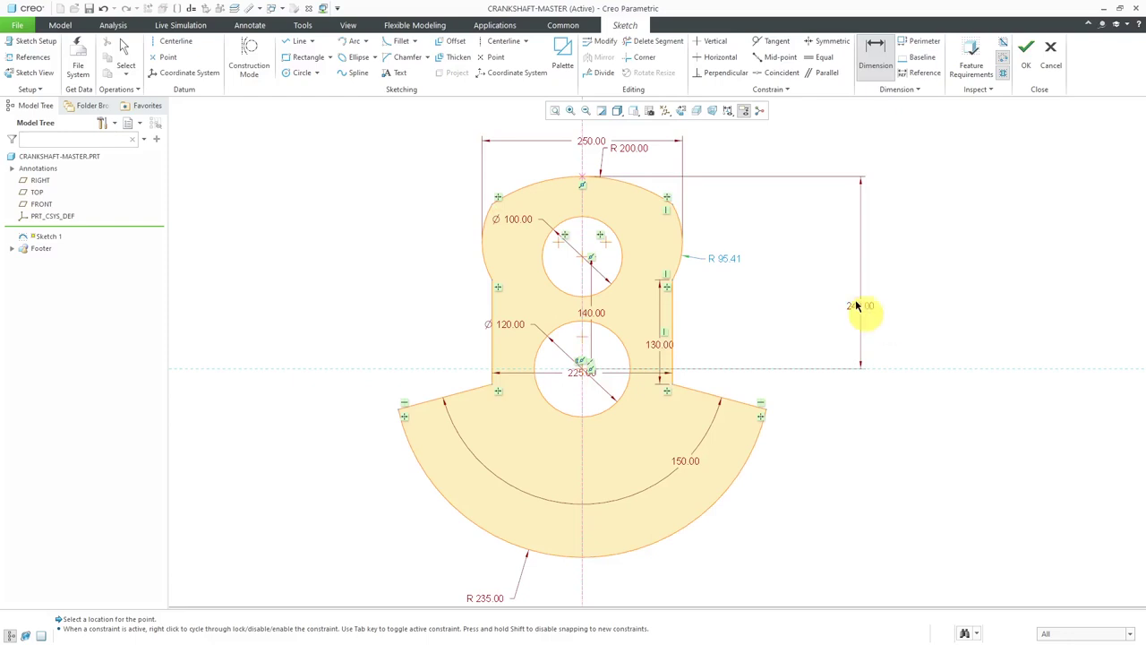
# Step: Try to dimension the height of the top arc's right endpoint above the horizontal reference
pyautogui.click(670, 200)
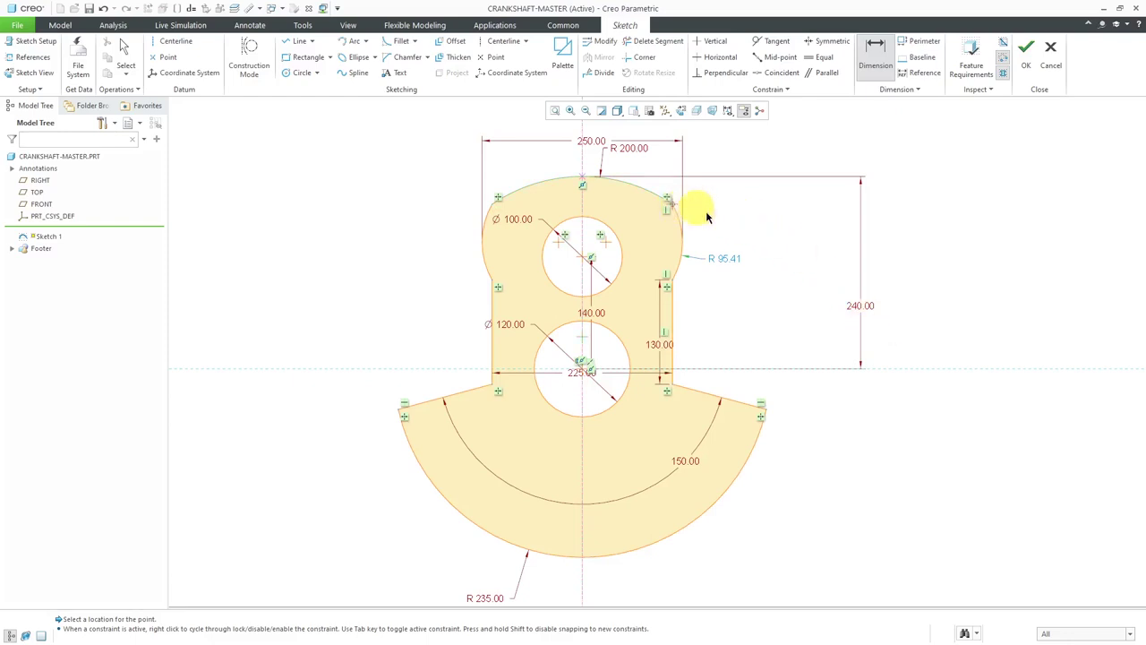
pyautogui.middleClick(773, 307)
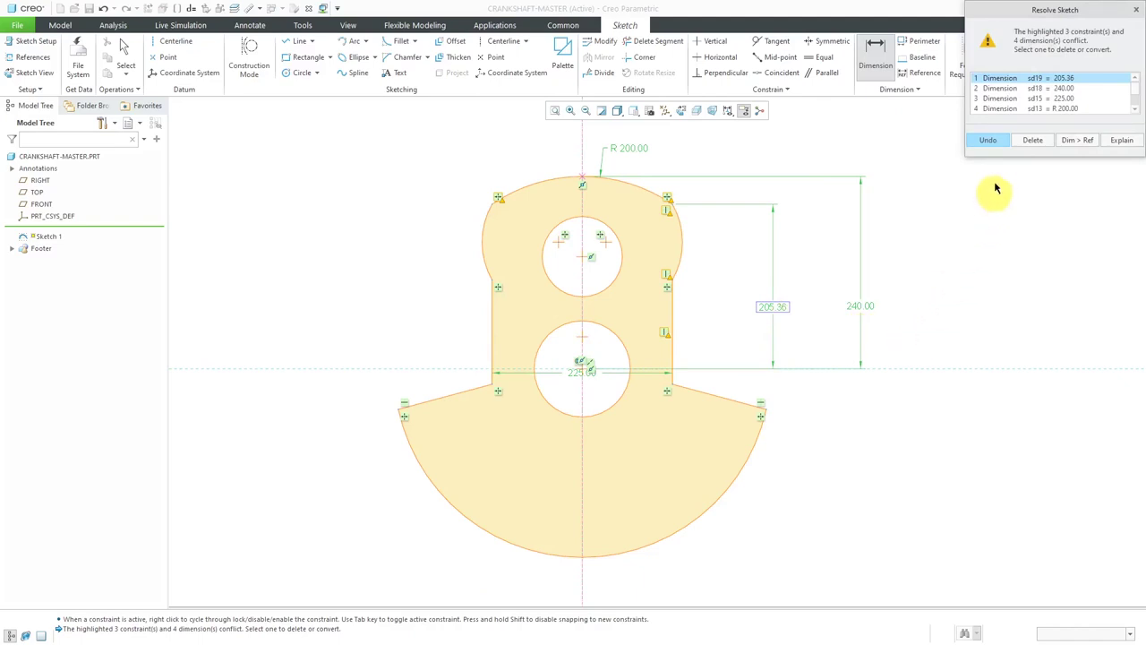
pyautogui.click(990, 141)
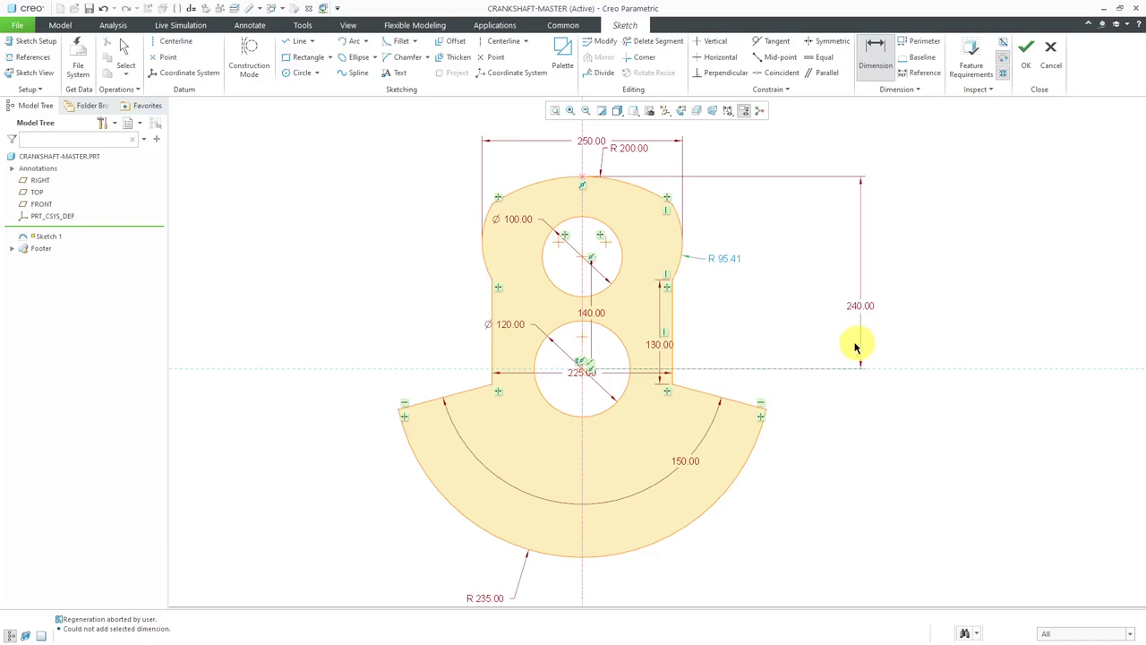
# Step: Move the 130 dimension outside the profile and set the vertical distance from the top arc's right endpoint to the right vertical line's lower end to 230
pyautogui.click(668, 344)
pyautogui.middleClick(731, 339)
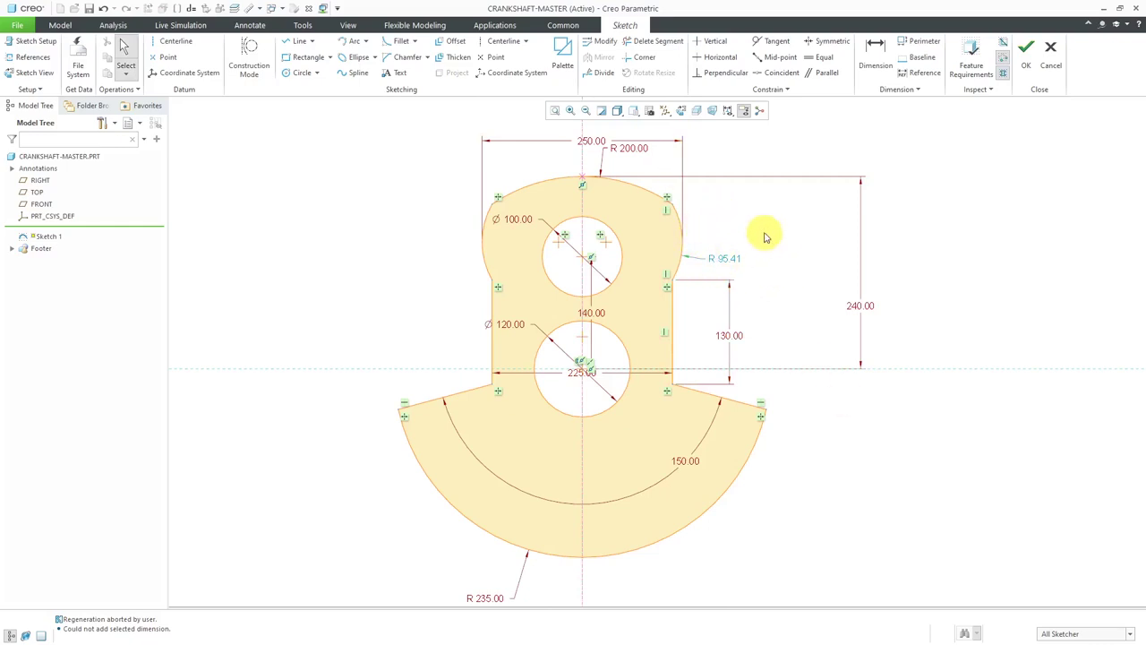
pyautogui.click(876, 59)
pyautogui.click(674, 206)
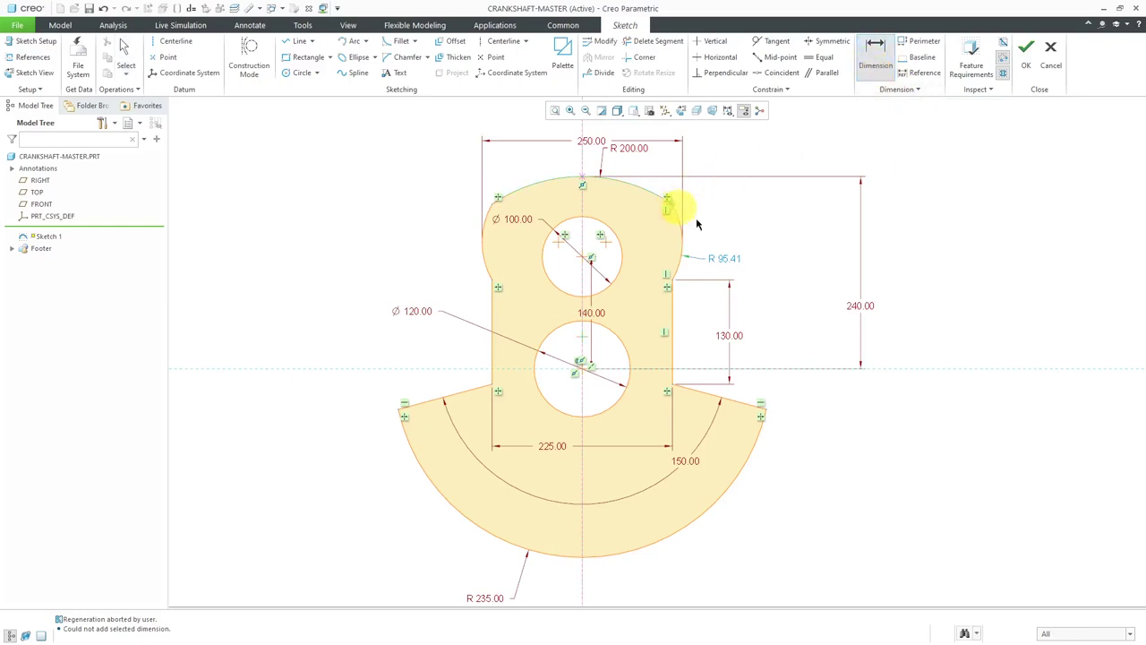
pyautogui.click(671, 393)
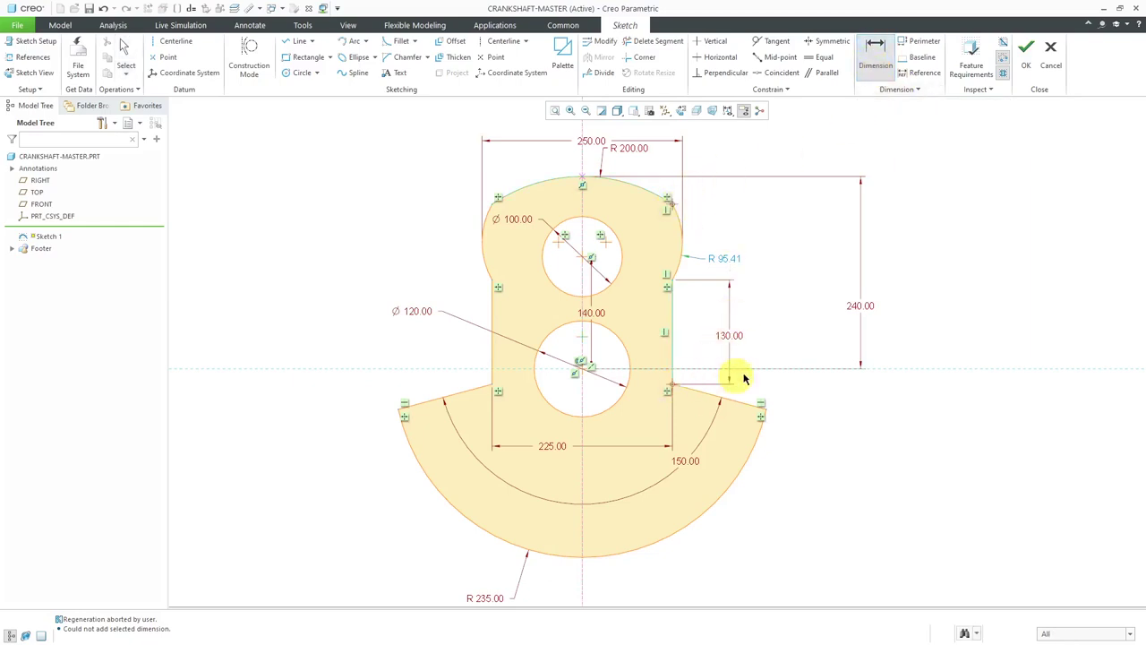
pyautogui.middleClick(793, 330)
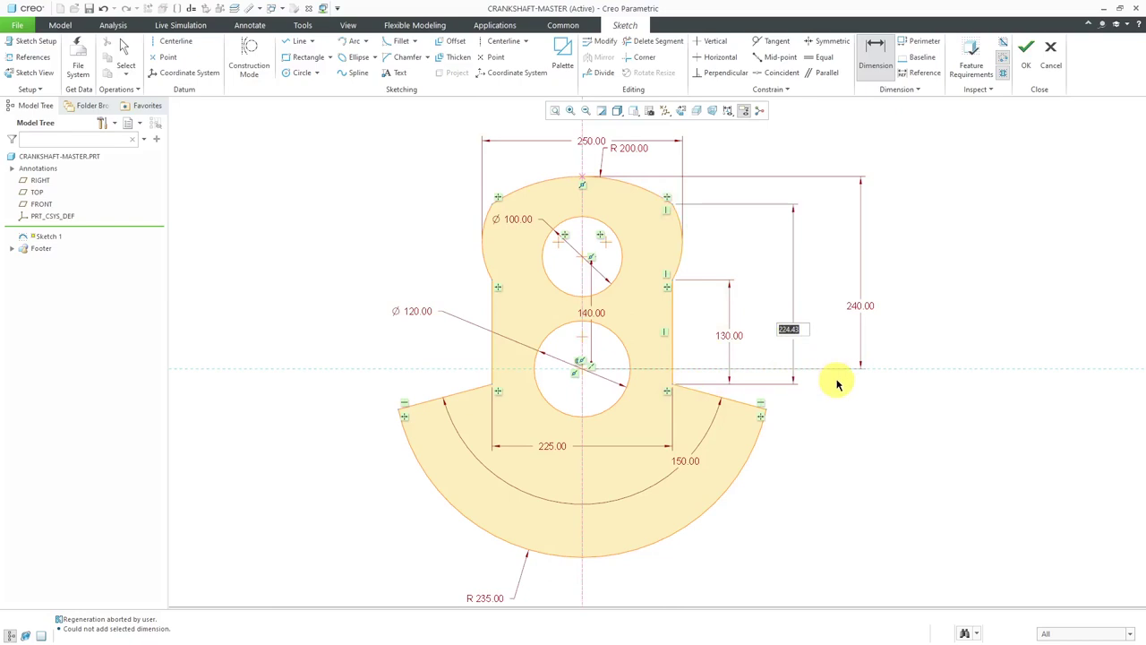
pyautogui.write('230')
pyautogui.press('Return')
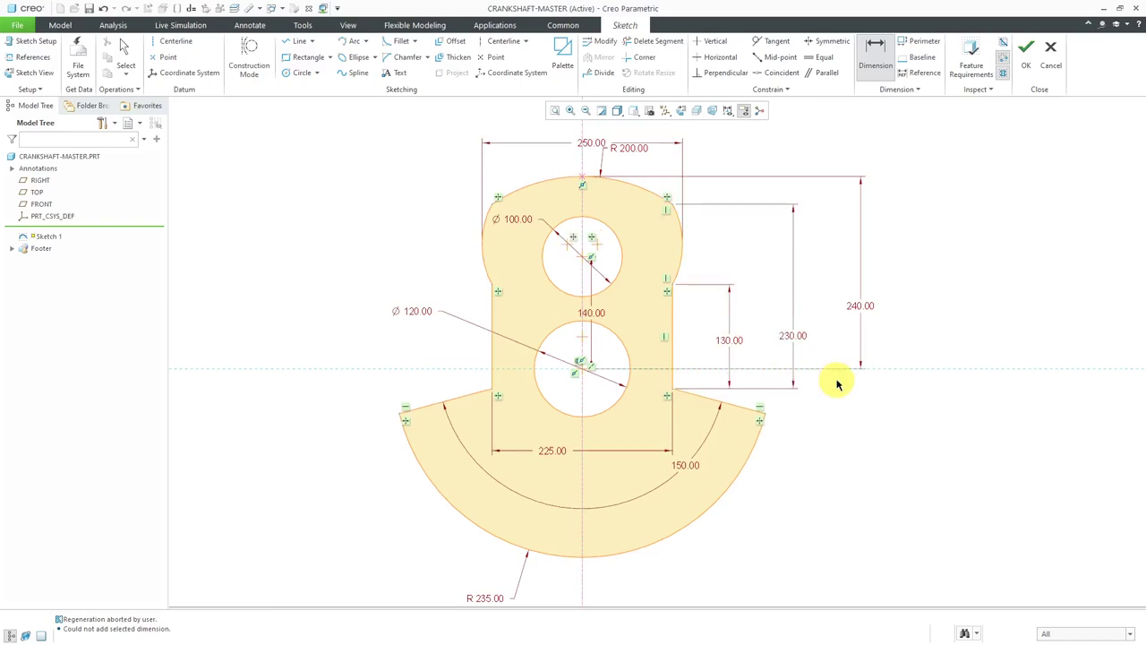
pyautogui.scroll(2, 570, 272)
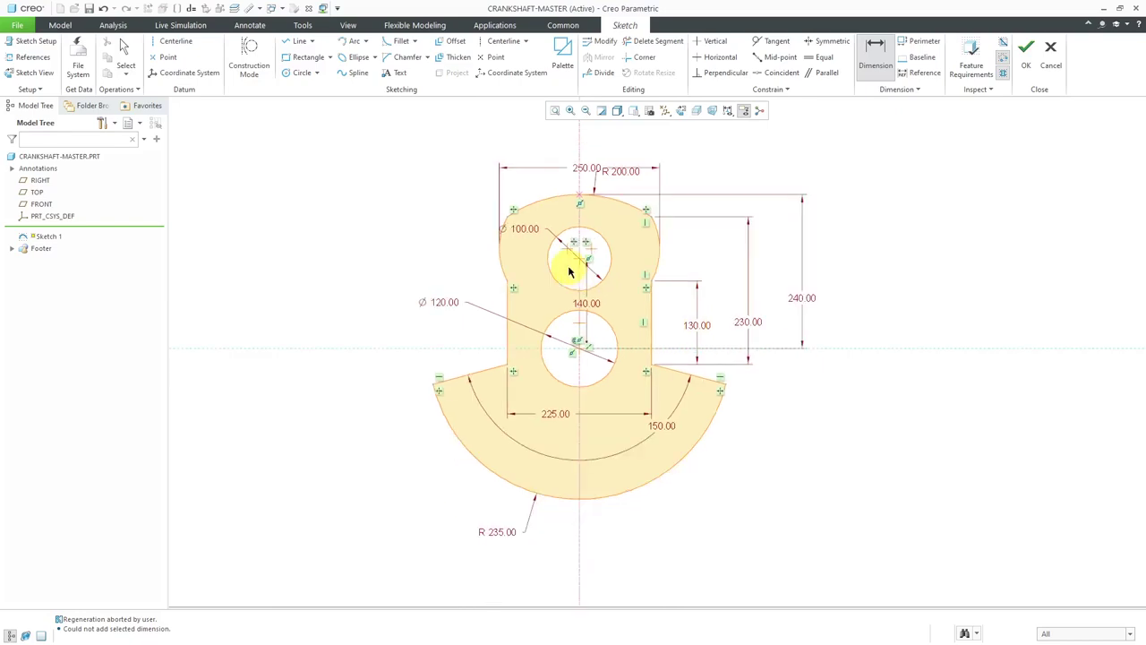
pyautogui.middleClick(848, 310)
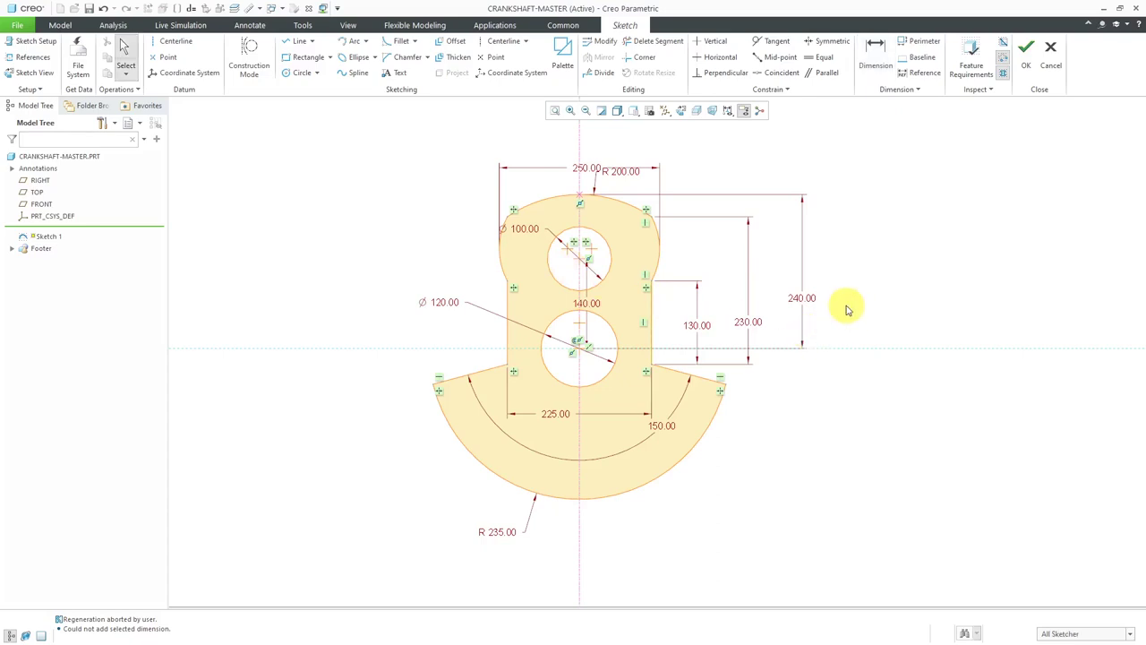
# Step: Accept the finished crank web sketch and return to the part model
pyautogui.rightClick(851, 295)
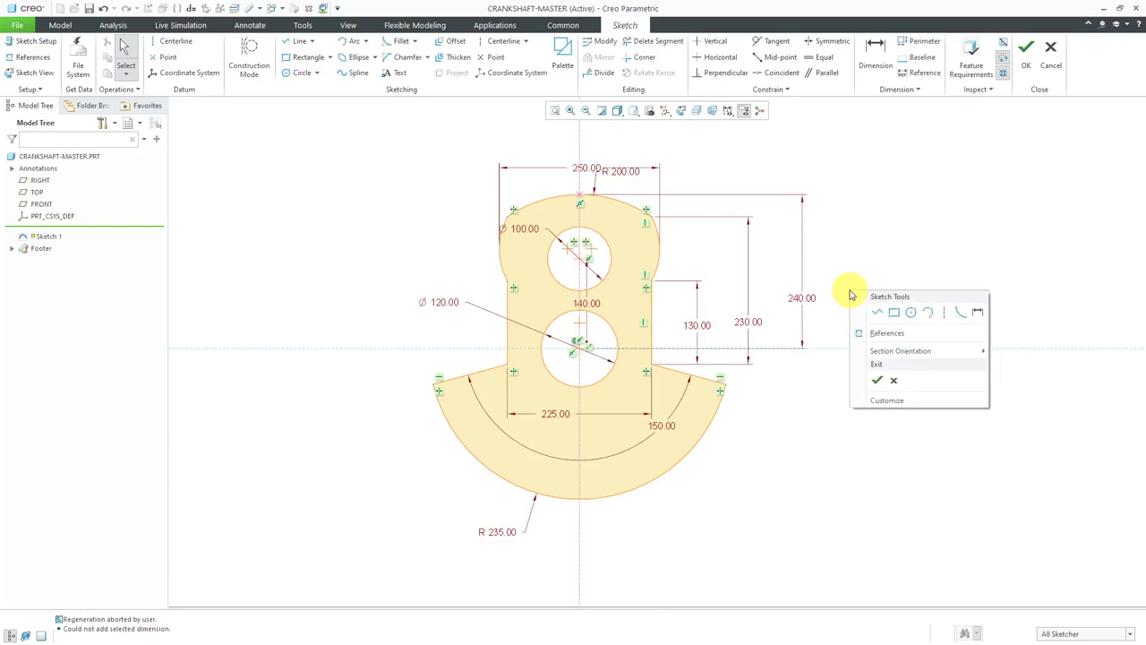
pyautogui.click(879, 381)
pyautogui.moveTo(805, 325)
pyautogui.mouseDown(button='middle')
pyautogui.moveTo(791, 352)
pyautogui.moveTo(780, 343)
pyautogui.mouseUp(button='middle')
pyautogui.click(854, 337)
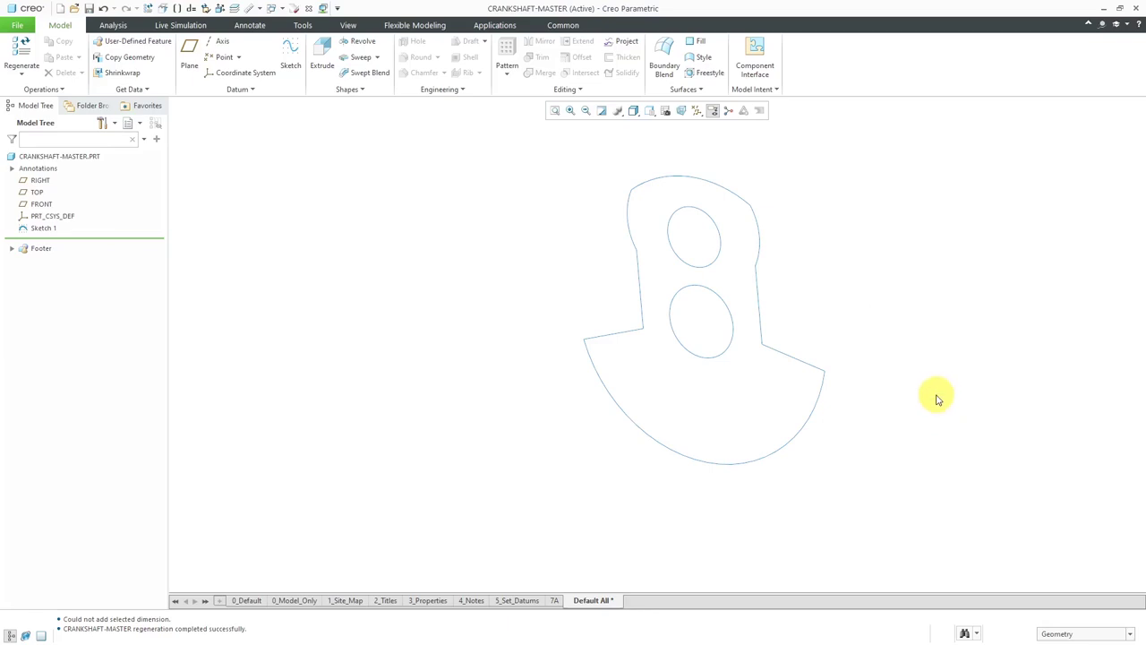
# Step: Set the selection filter to Sketch Region and extrude the lower circle's region as a solid with a depth of 1200
pyautogui.click(1080, 635)
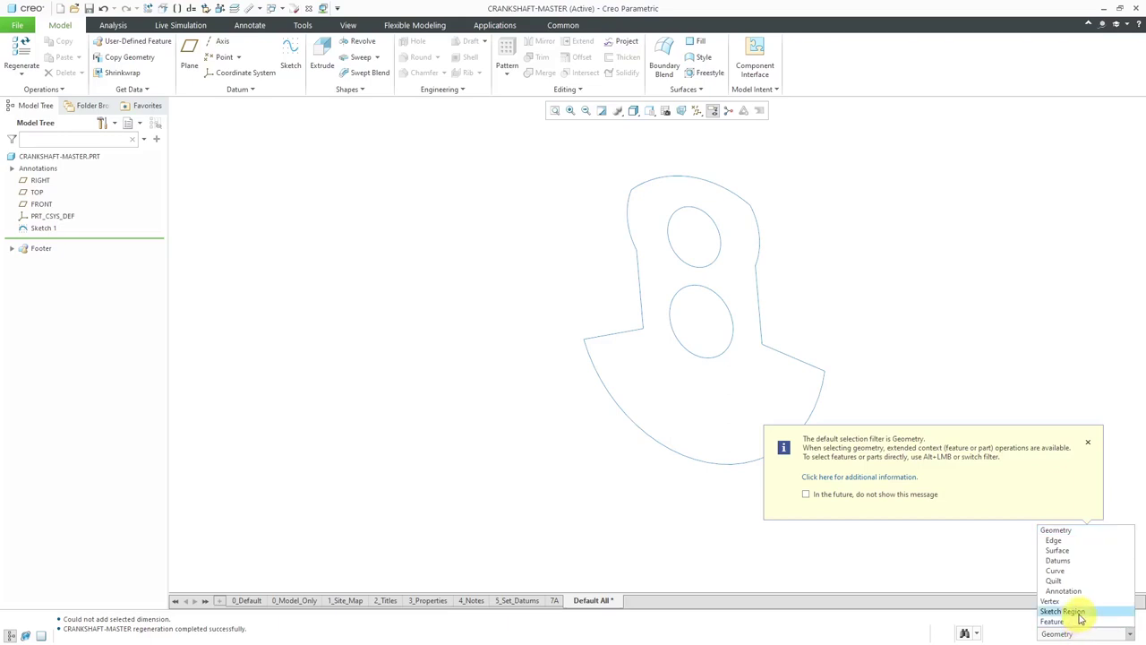
pyautogui.click(1066, 611)
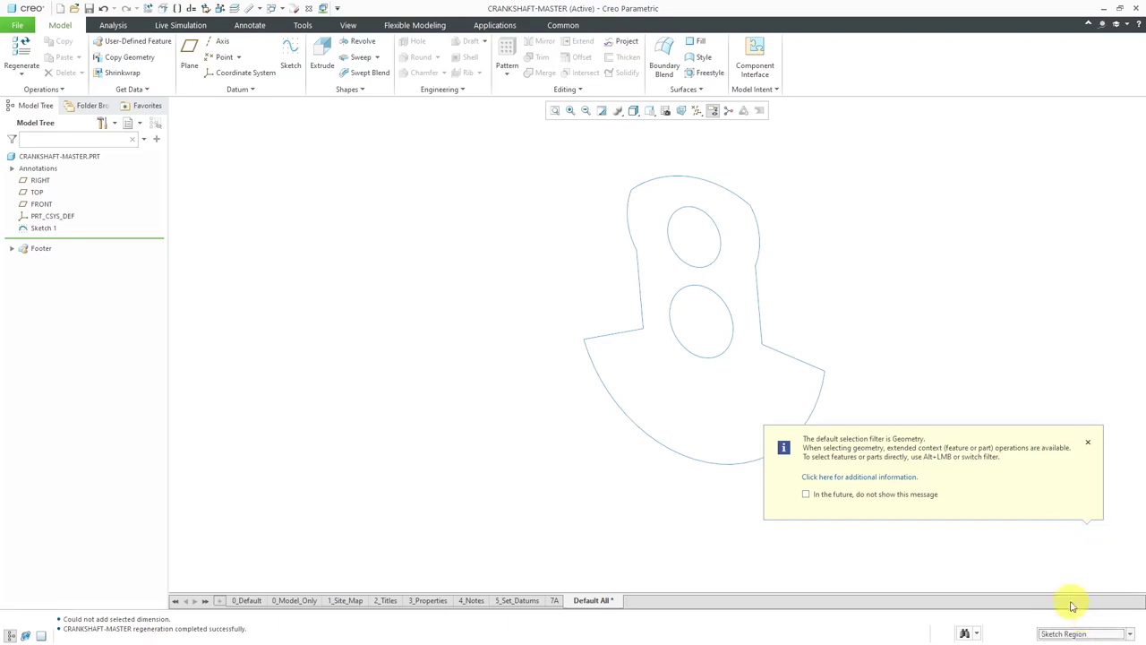
pyautogui.click(706, 328)
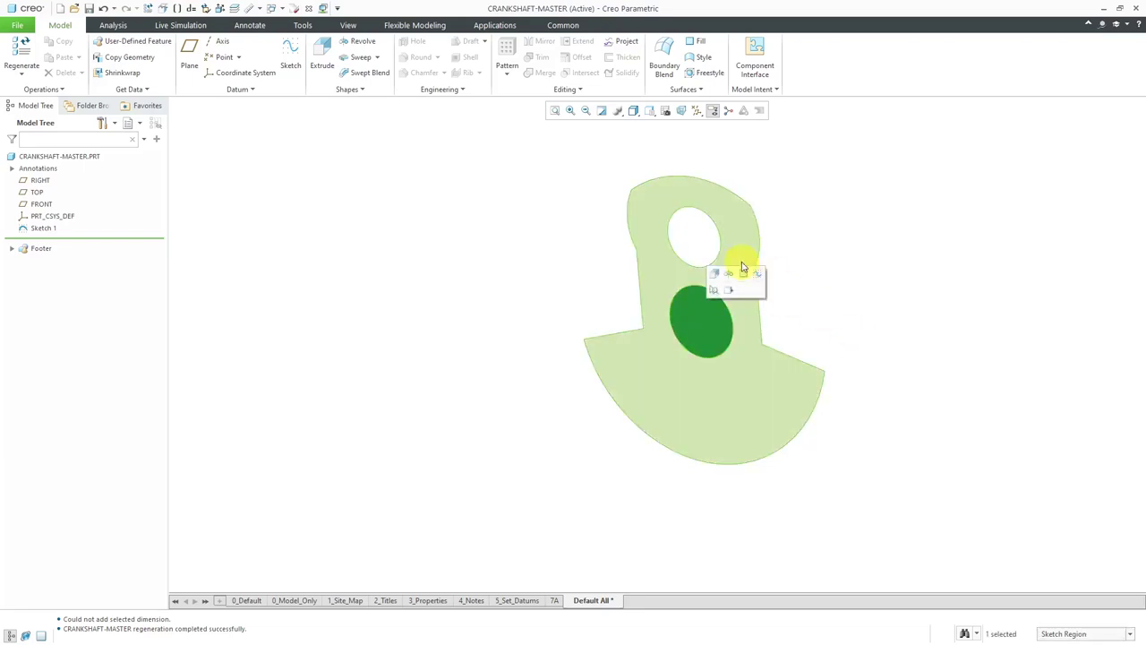
pyautogui.click(716, 274)
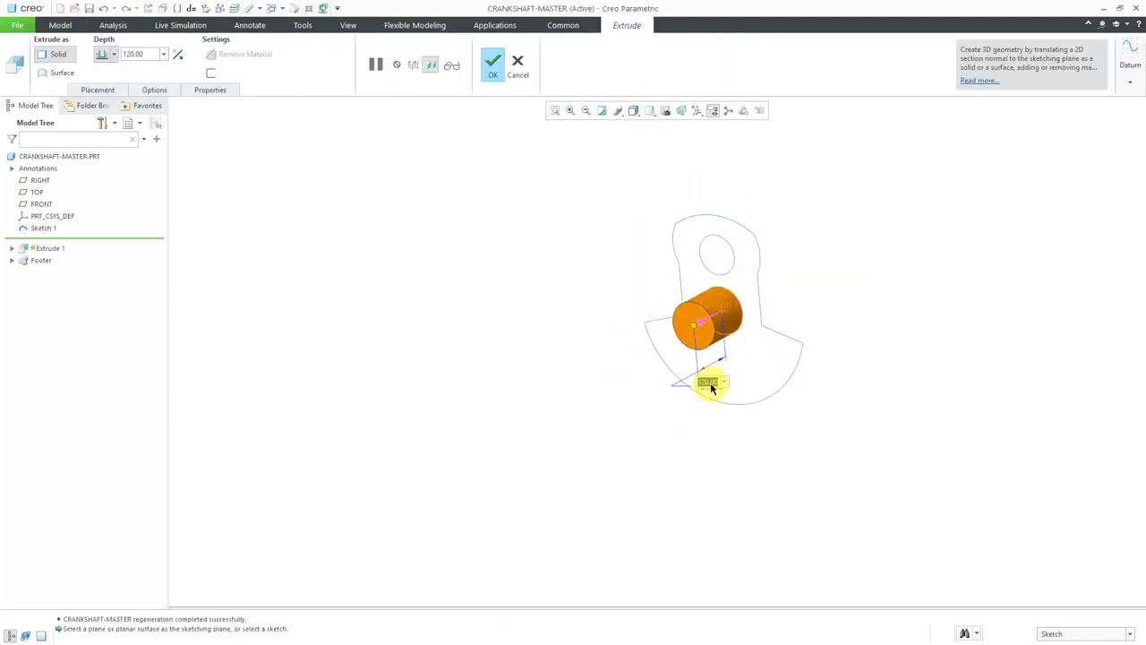
pyautogui.write('1200')
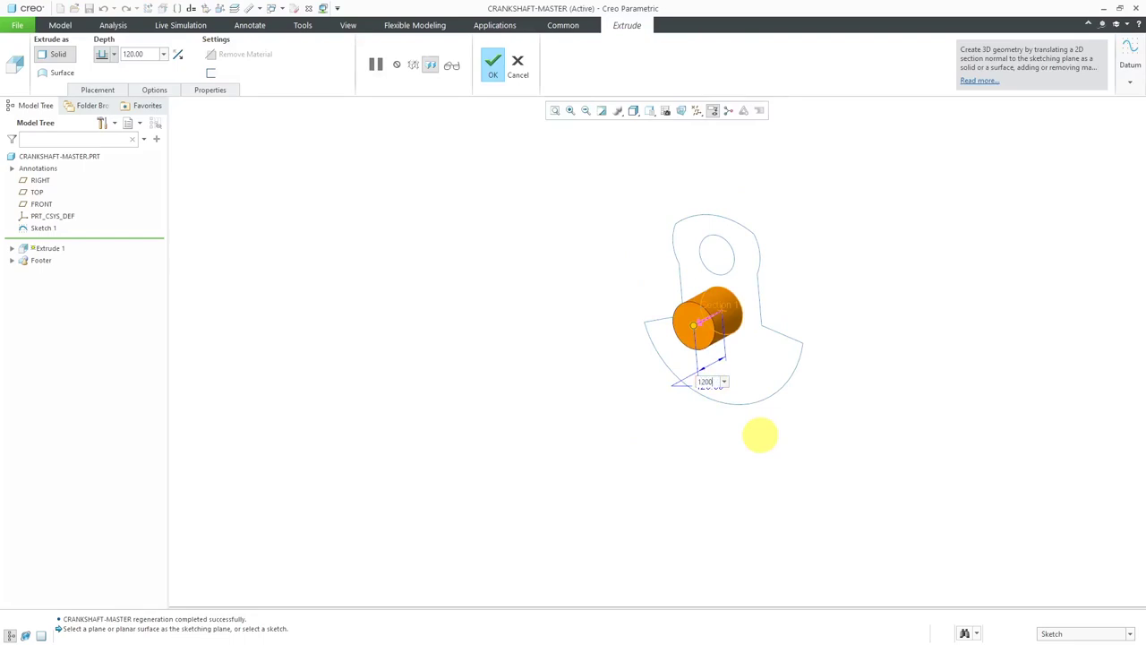
pyautogui.press('Return')
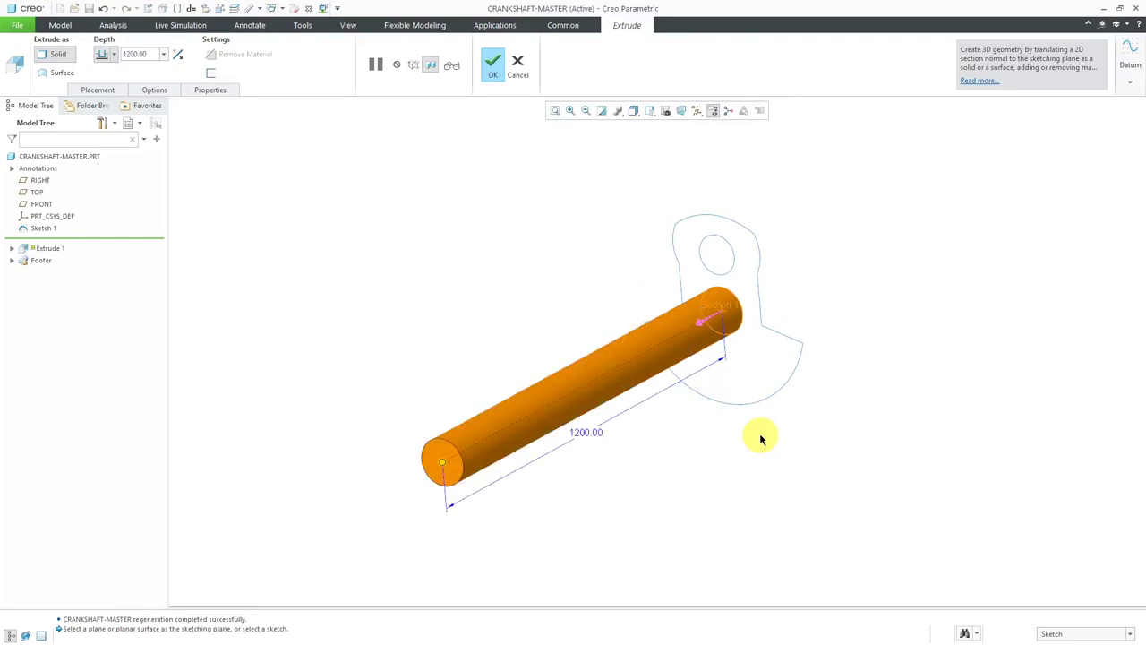
pyautogui.middleClick(502, 311)
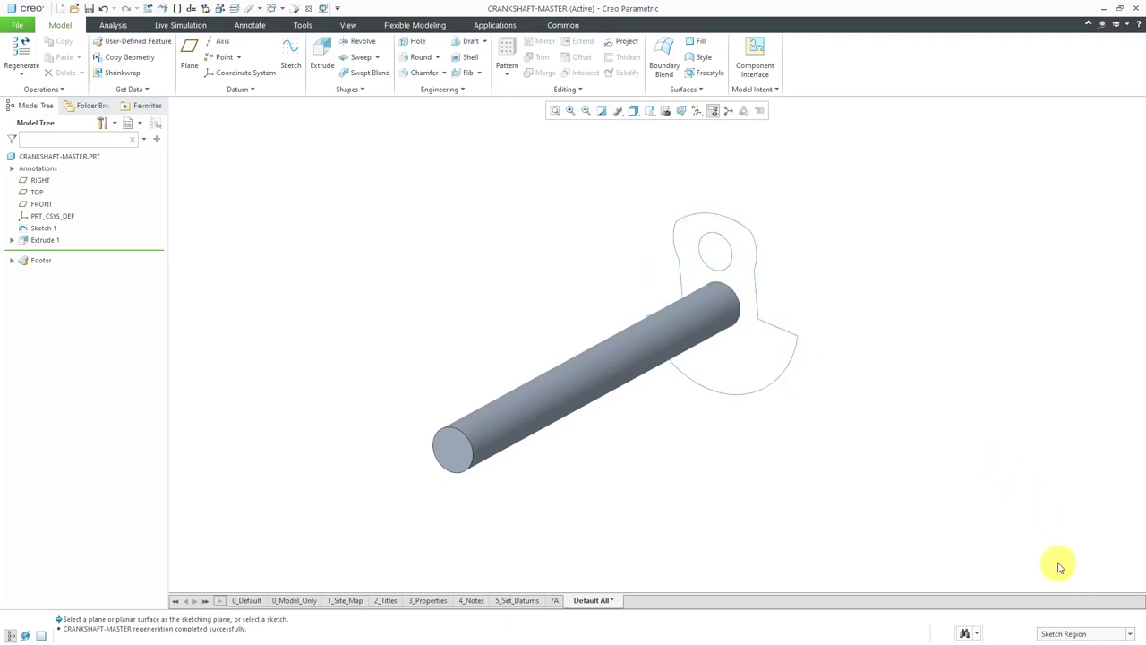
# Step: Extrude all the sketch regions as a solid with a first-side depth of 735
pyautogui.moveTo(602, 177)
pyautogui.mouseDown()
pyautogui.moveTo(813, 414)
pyautogui.moveTo(832, 420)
pyautogui.mouseUp()
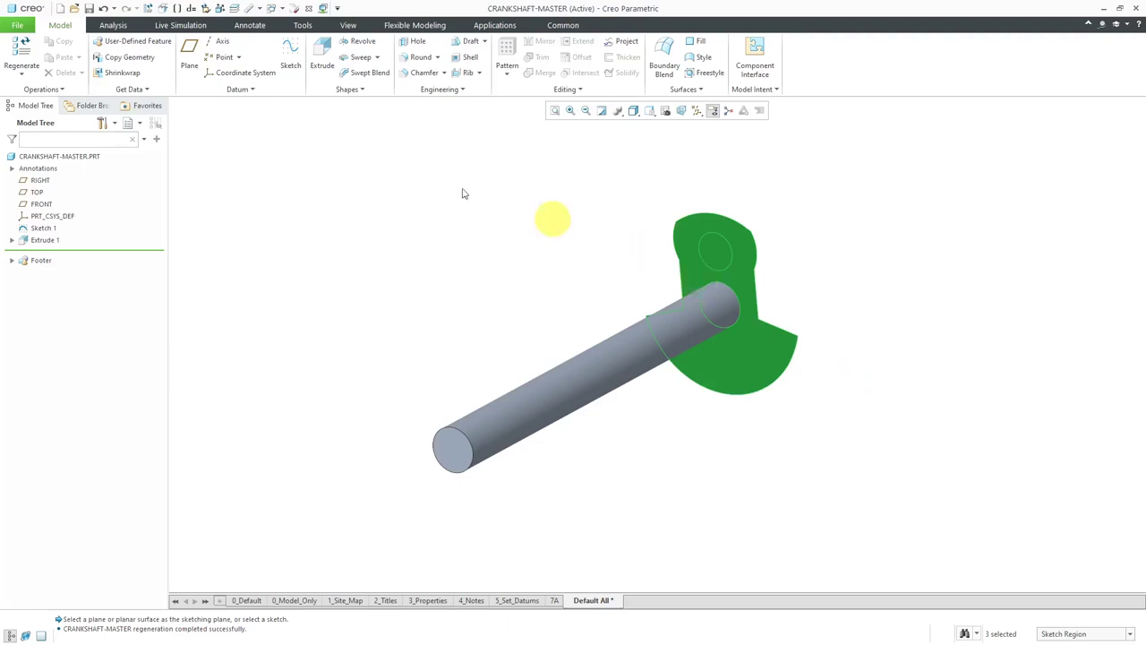
pyautogui.click(325, 61)
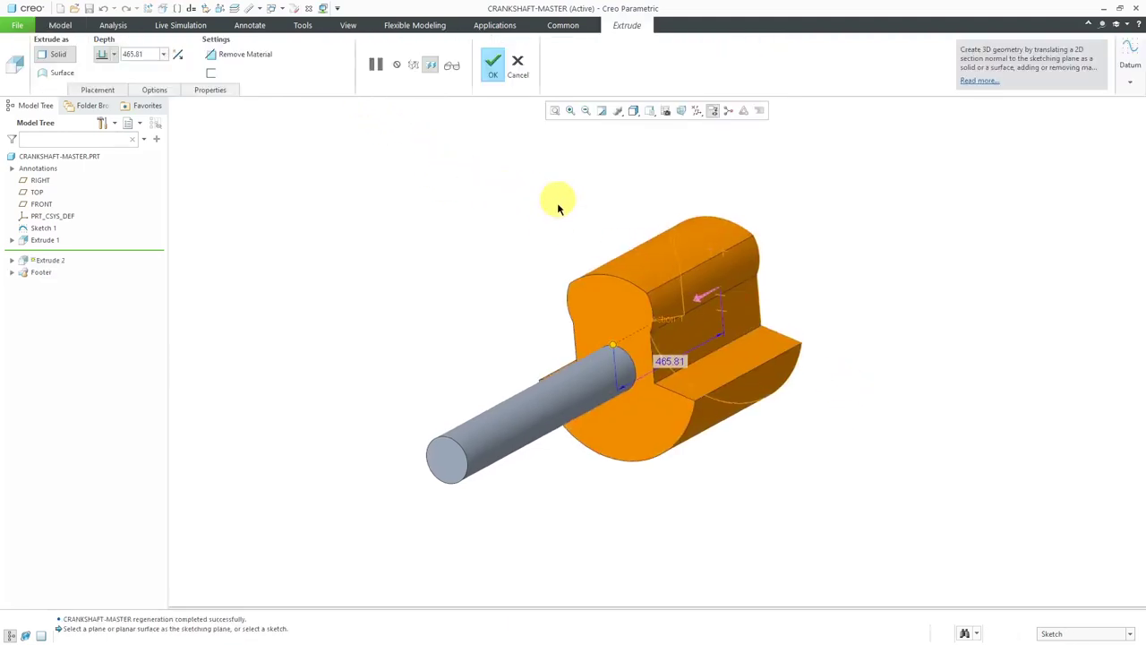
pyautogui.moveTo(708, 355); pyautogui.dragTo(695, 351, button='middle')
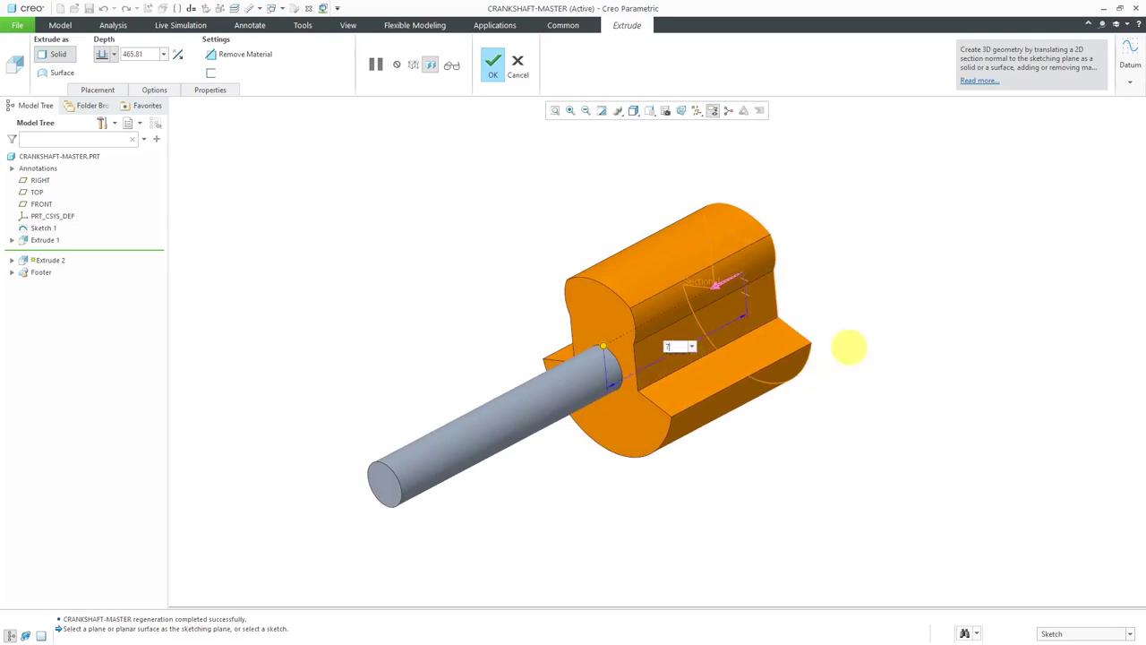
pyautogui.press('Return')
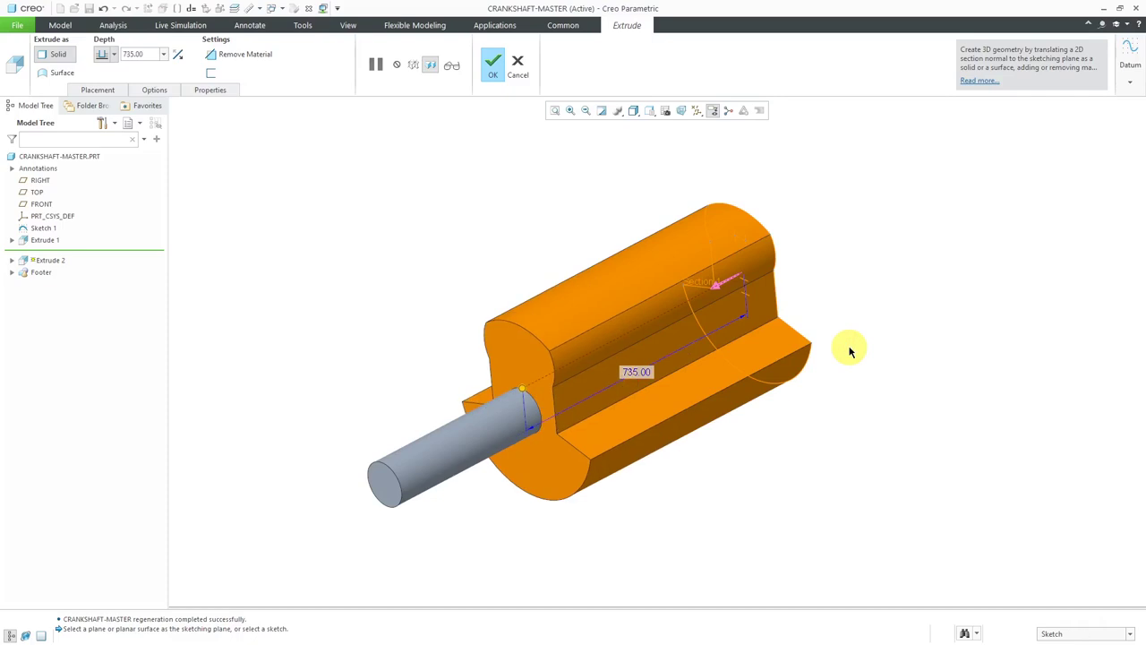
# Step: Add a blind second-side depth to the web extrusion and set it to -465 so the solid starts away from the sketch plane
pyautogui.rightClick(860, 251)
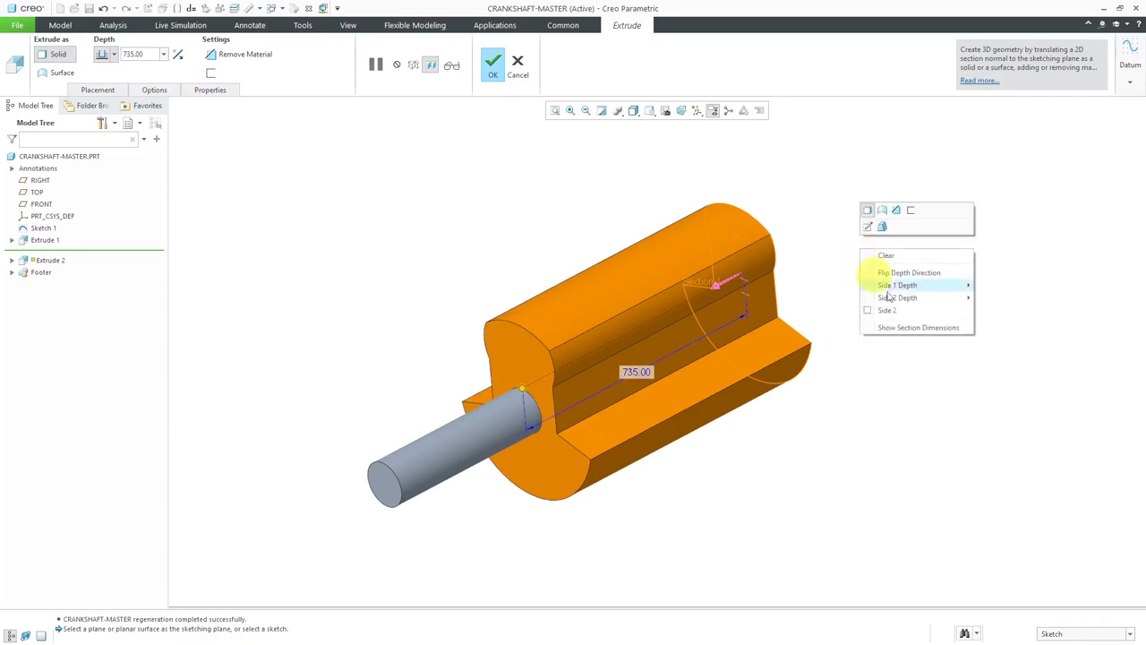
pyautogui.moveTo(940, 297)
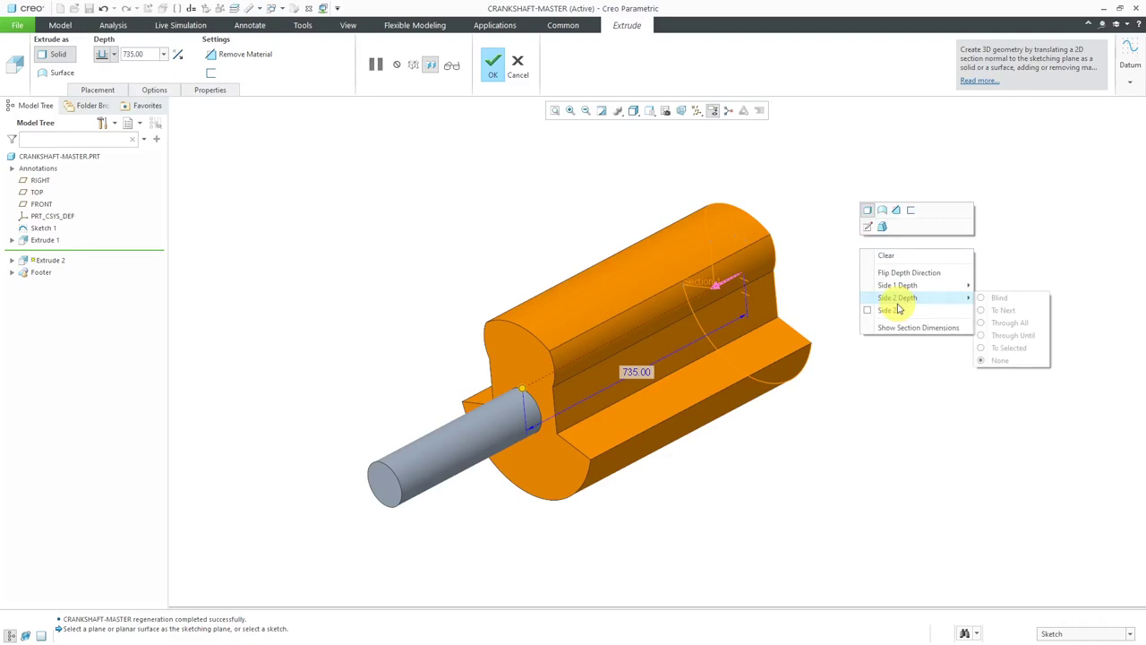
pyautogui.click(996, 299)
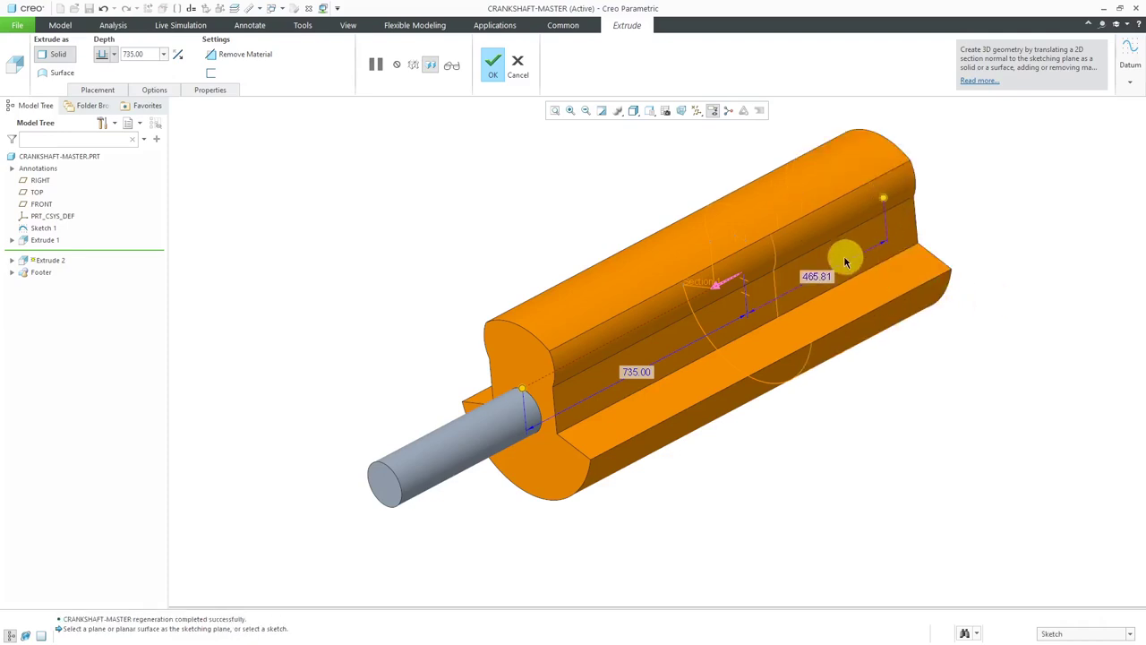
pyautogui.doubleClick(816, 276)
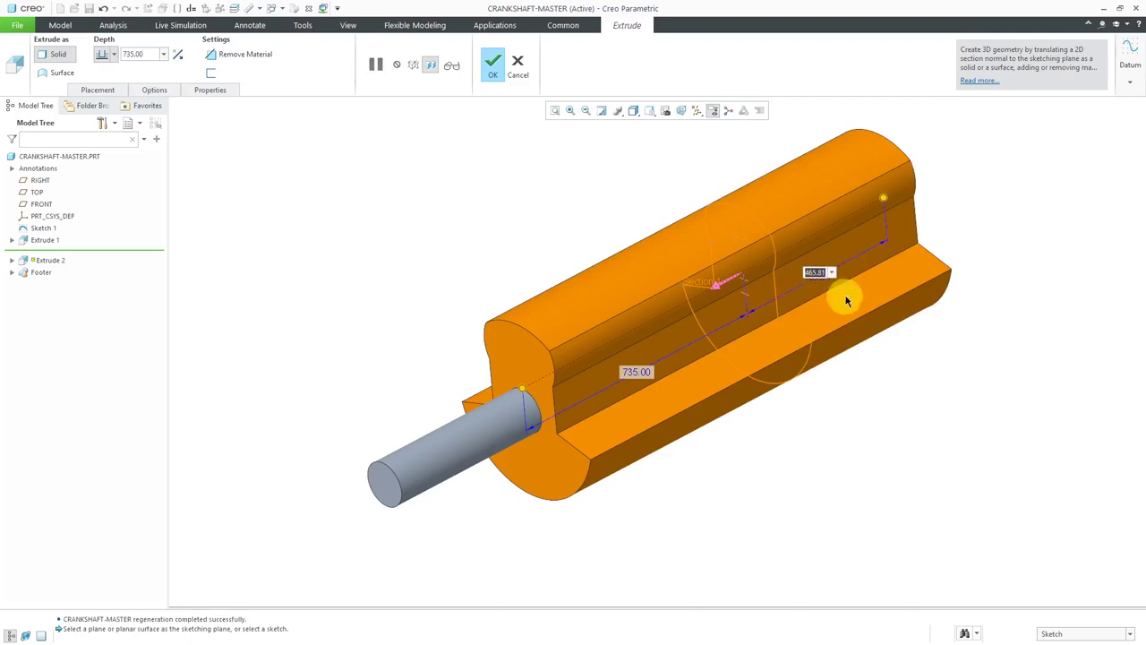
pyautogui.write('-')
pyautogui.press('Return')
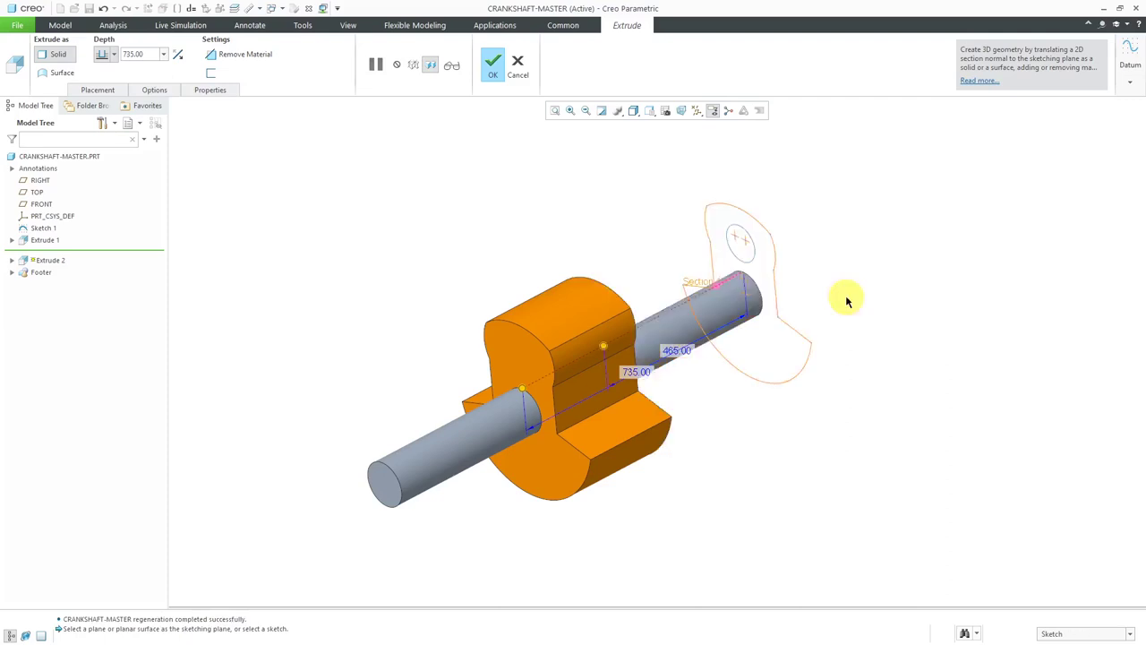
# Step: Set the web extrusion's second-side offset depth to 340 and its first-side depth to 590, and accept the feature
pyautogui.moveTo(550, 481)
pyautogui.mouseDown(button='middle')
pyautogui.moveTo(511, 424)
pyautogui.moveTo(561, 441)
pyautogui.mouseUp(button='middle')
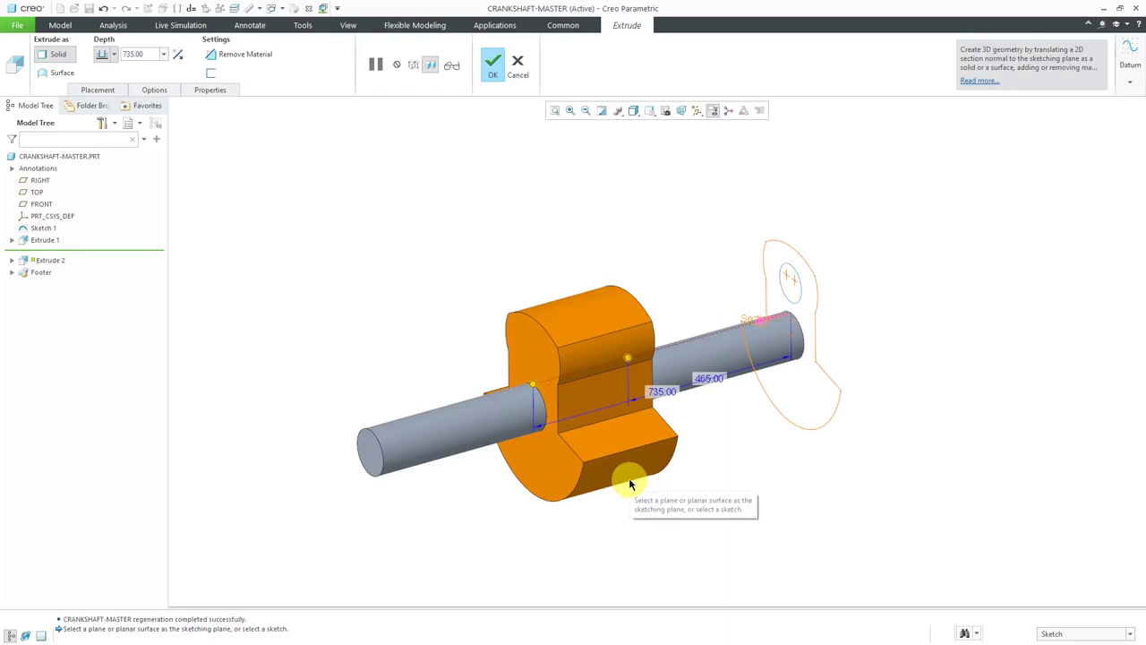
pyautogui.click(712, 378)
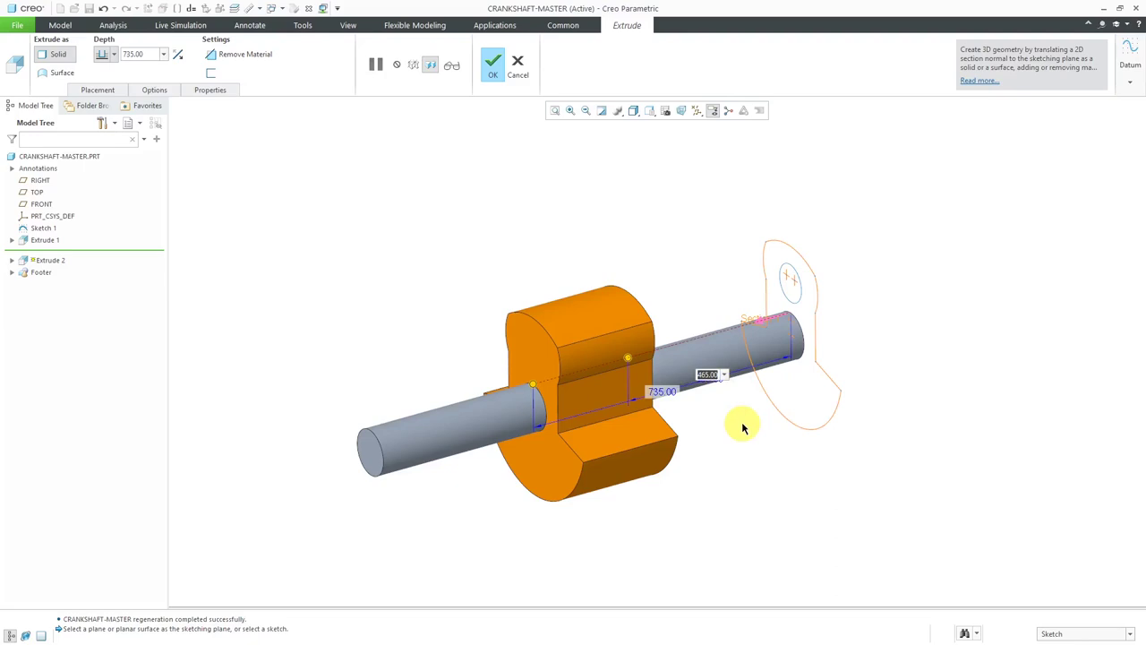
pyautogui.write('340')
pyautogui.click(741, 423)
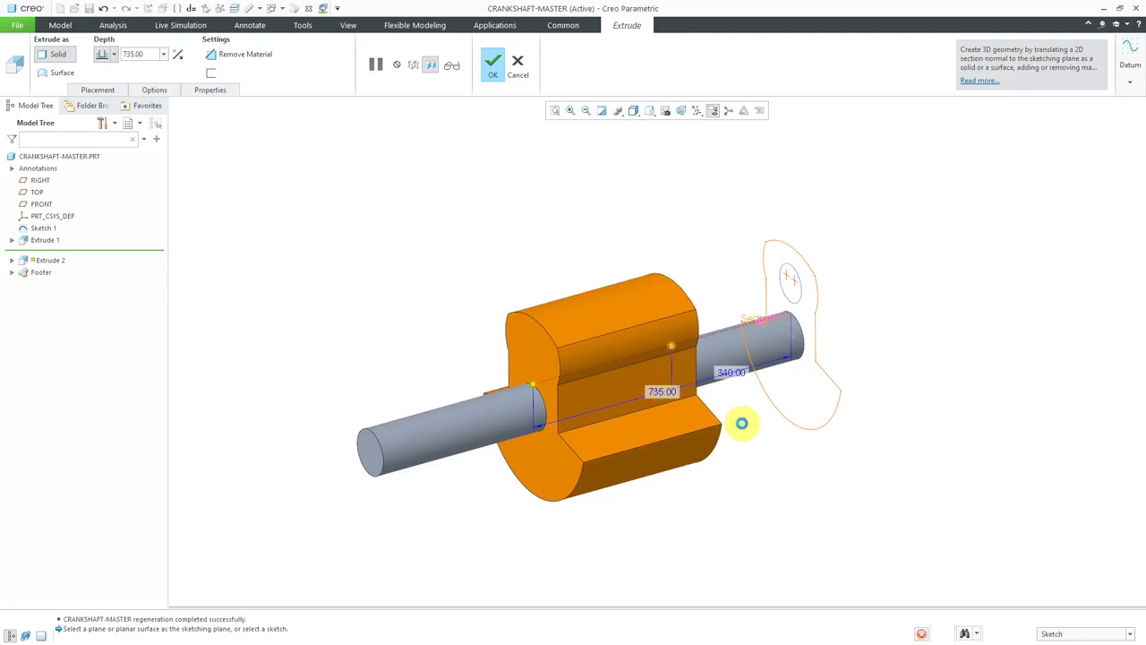
pyautogui.click(664, 394)
pyautogui.write('590')
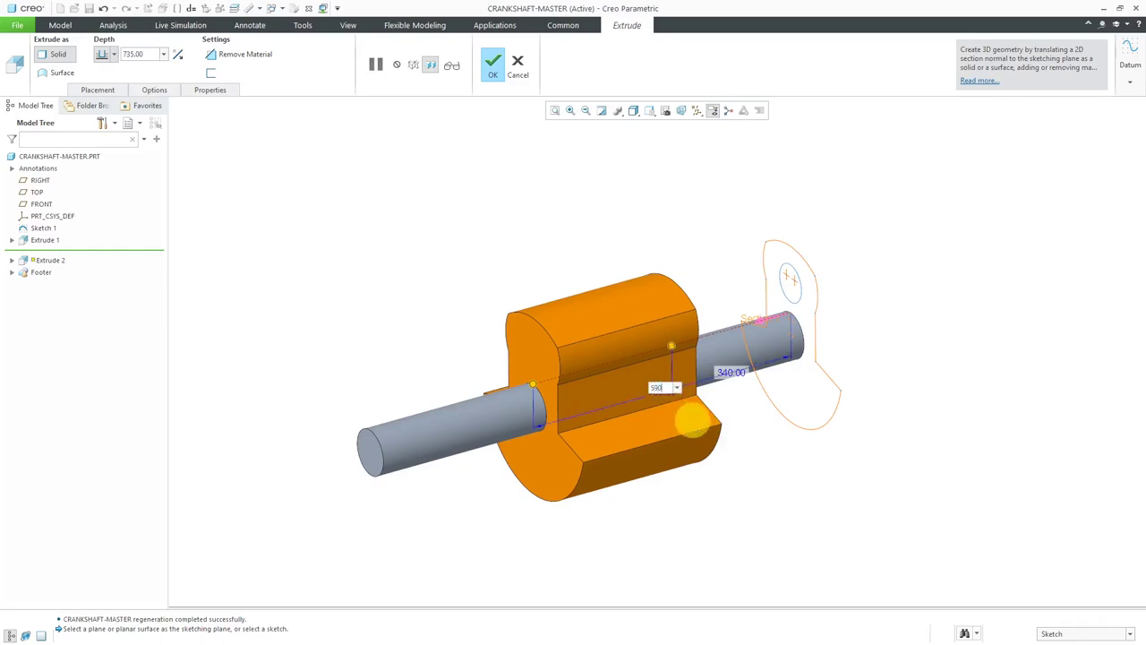
pyautogui.press('Return')
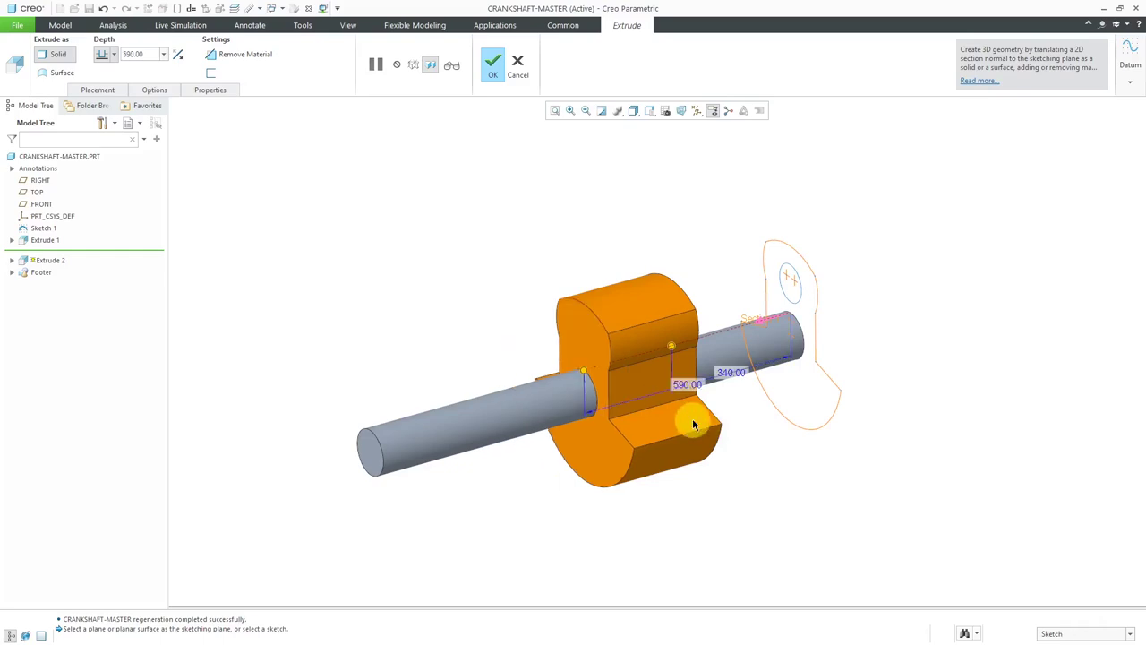
pyautogui.scroll(2, 680, 436)
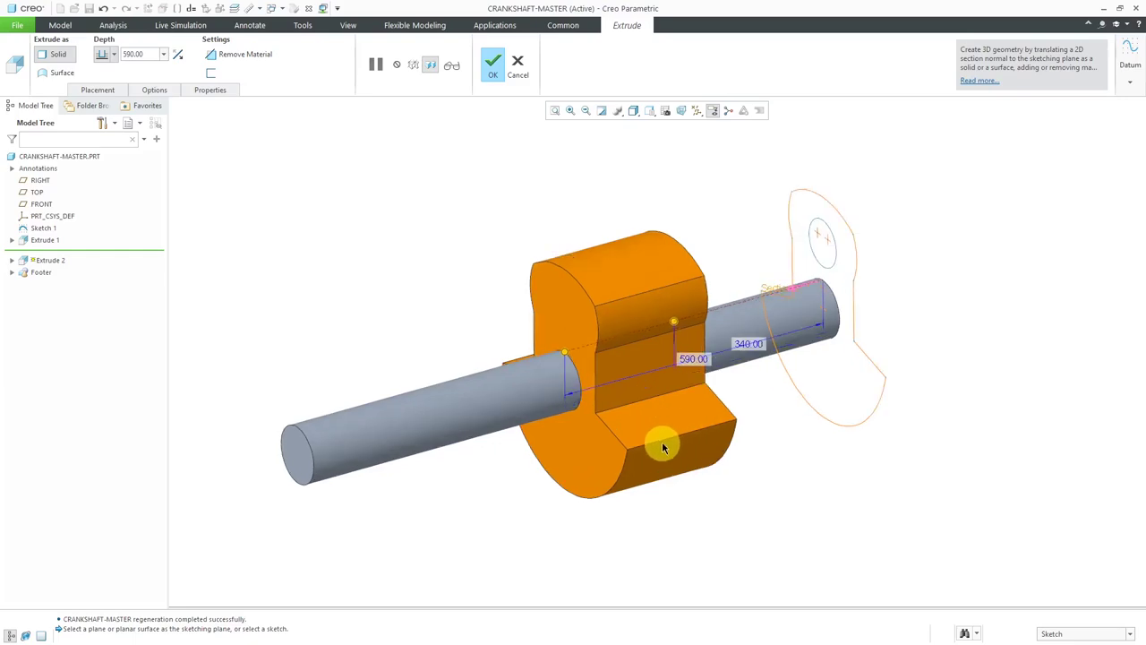
pyautogui.middleClick(484, 193)
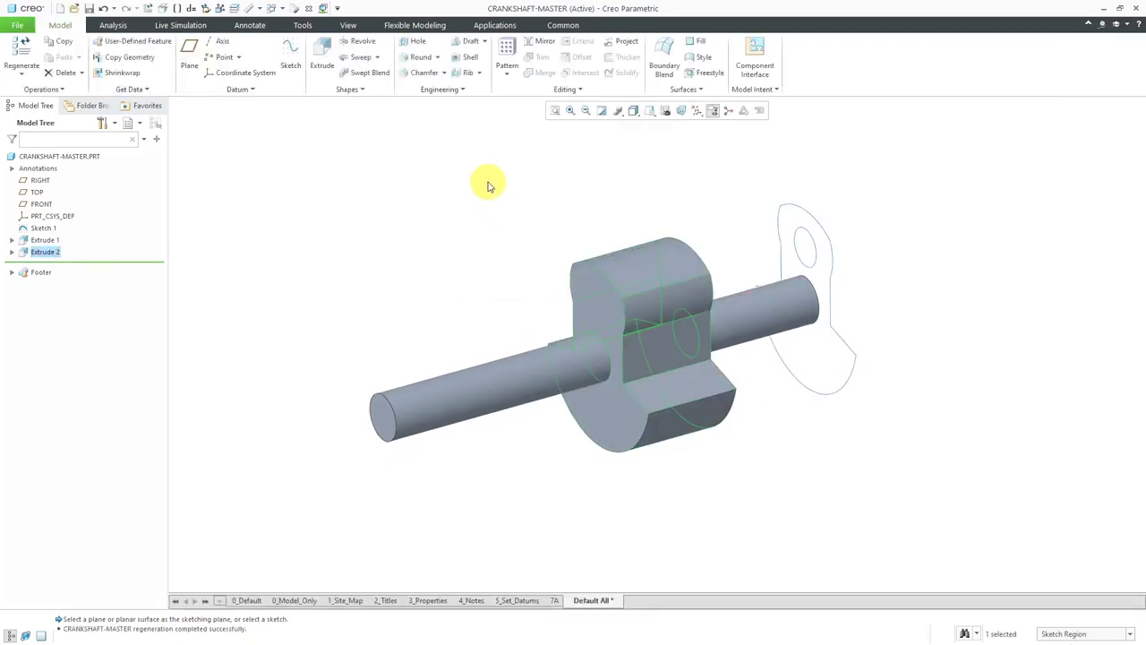
pyautogui.click(489, 185)
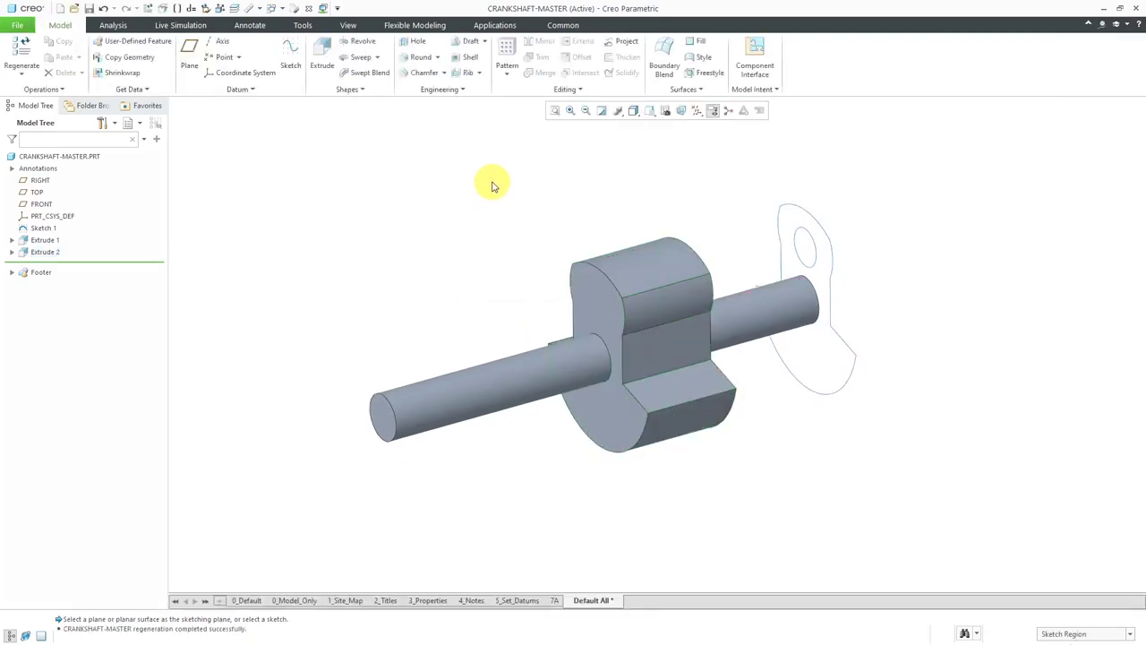
# Step: Start a solid extrusion of the upper circle's sketch region with a first-side depth of 515
pyautogui.click(807, 250)
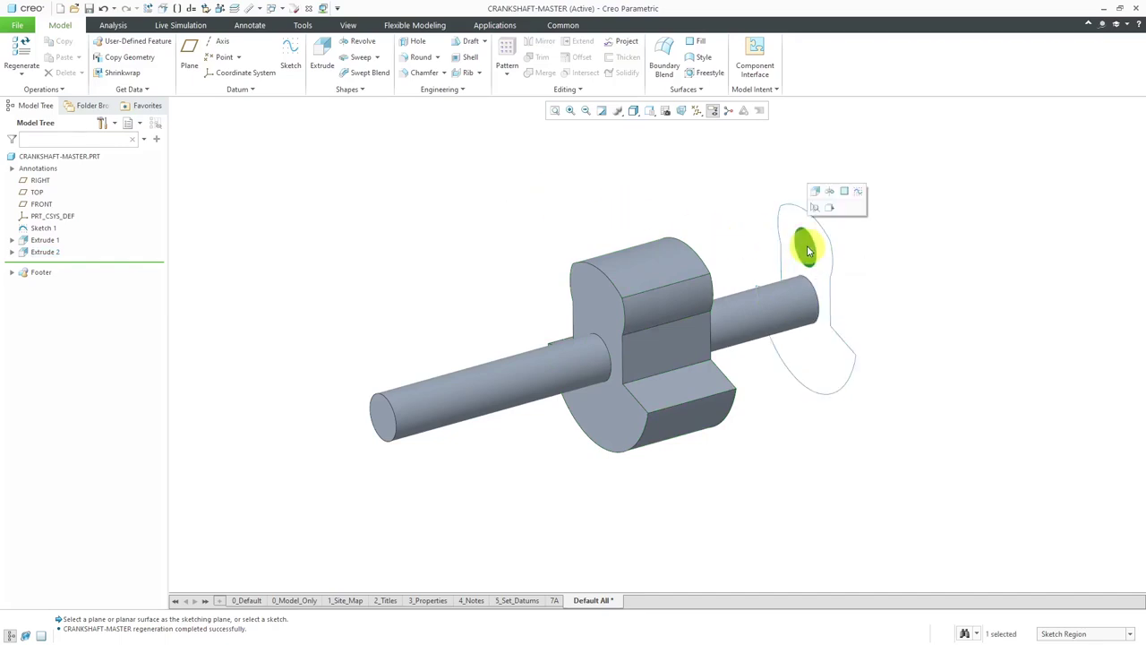
pyautogui.click(817, 193)
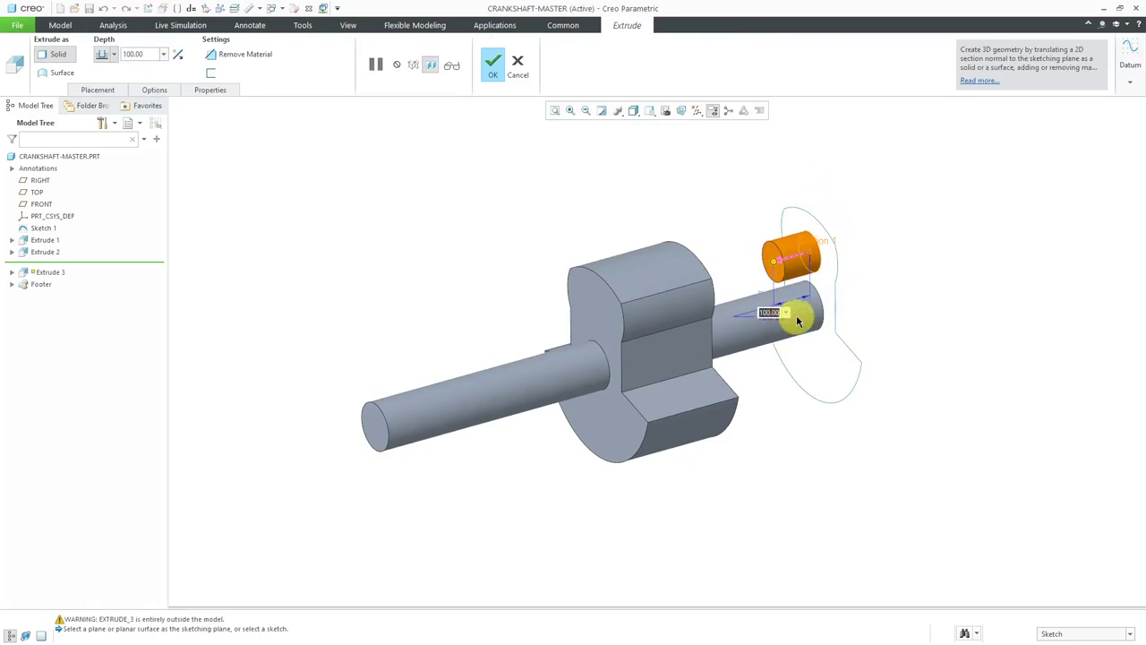
pyautogui.press('Return')
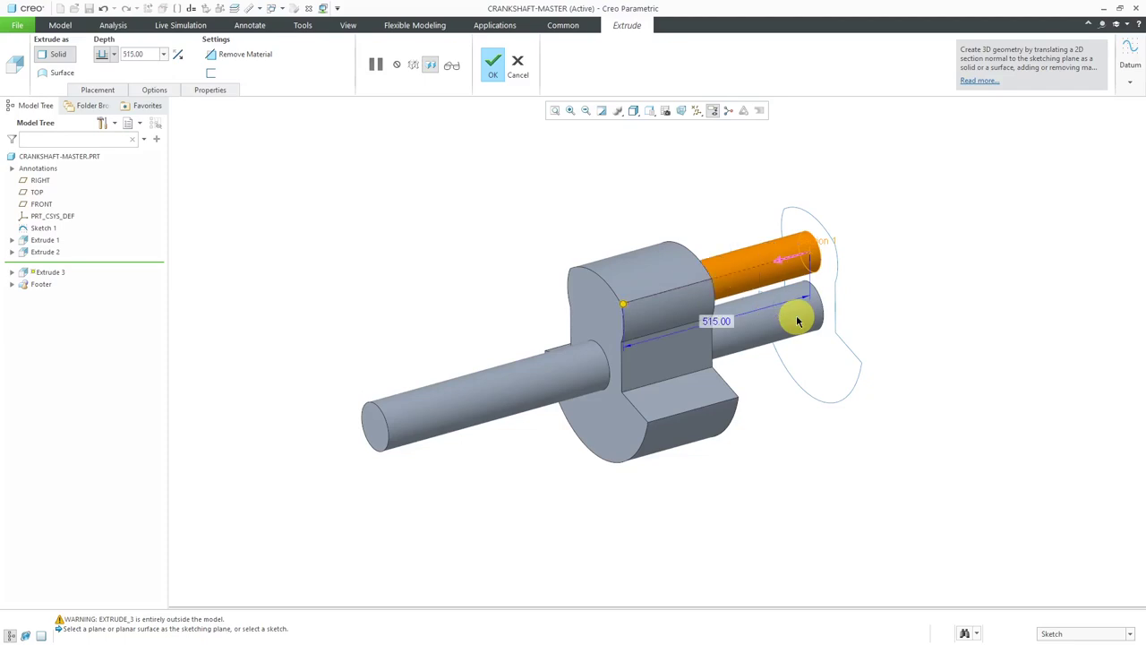
pyautogui.moveTo(755, 302); pyautogui.dragTo(640, 307, button='middle')
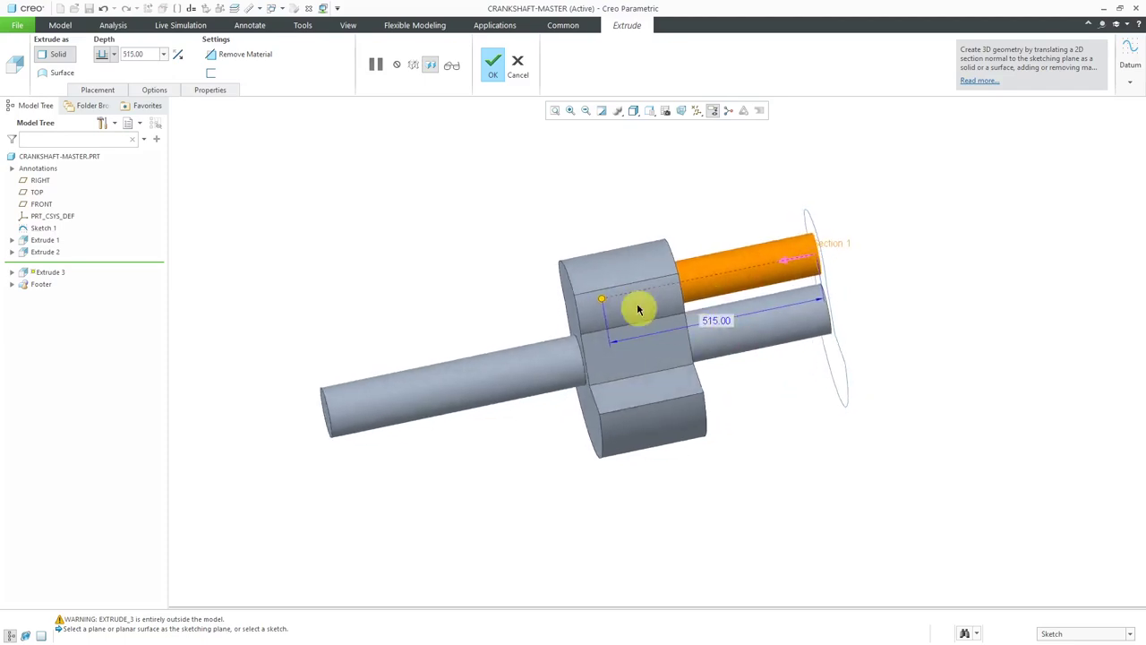
# Step: Add a blind second-side depth to the upper circle's extrusion and set it to -415
pyautogui.rightClick(609, 199)
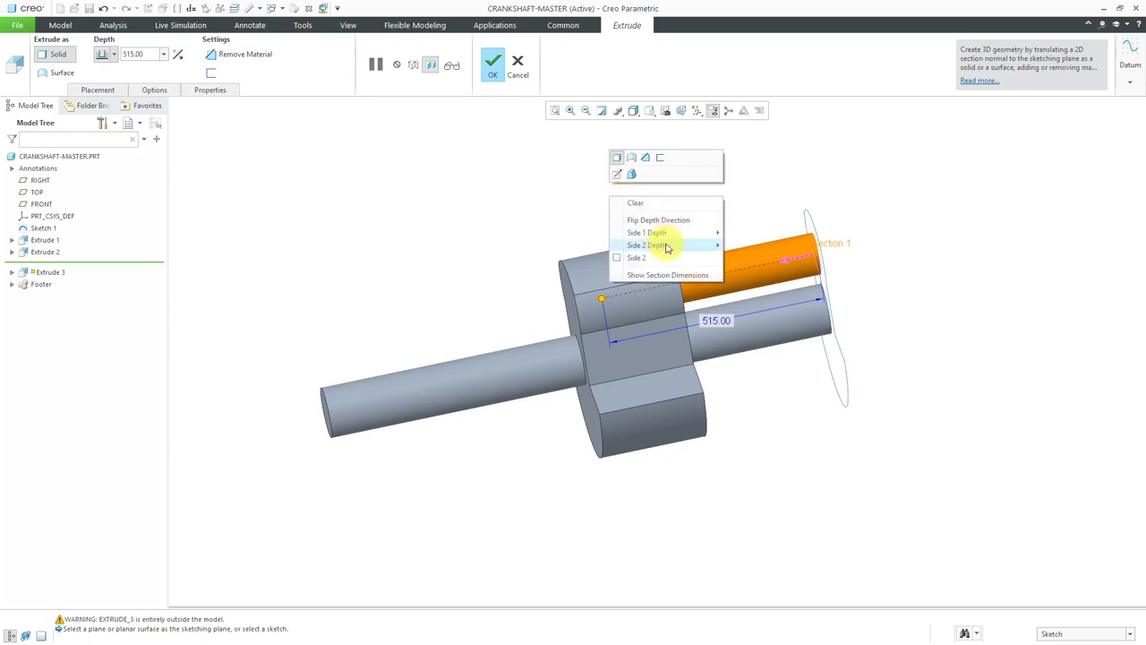
pyautogui.moveTo(666, 248)
pyautogui.click(756, 246)
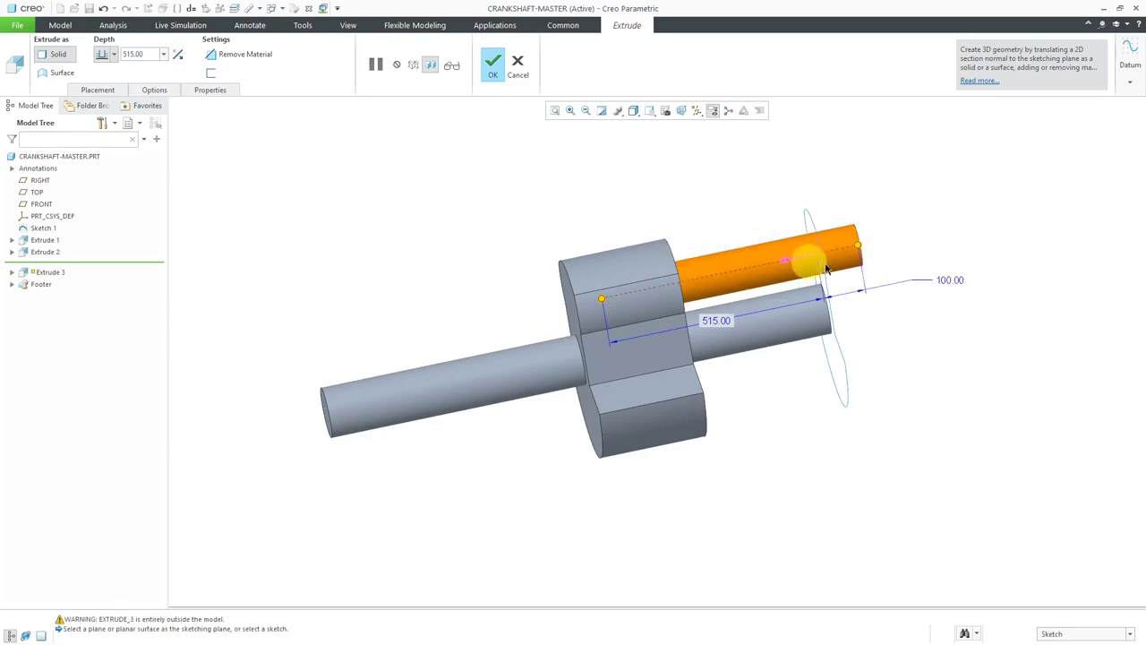
pyautogui.doubleClick(953, 281)
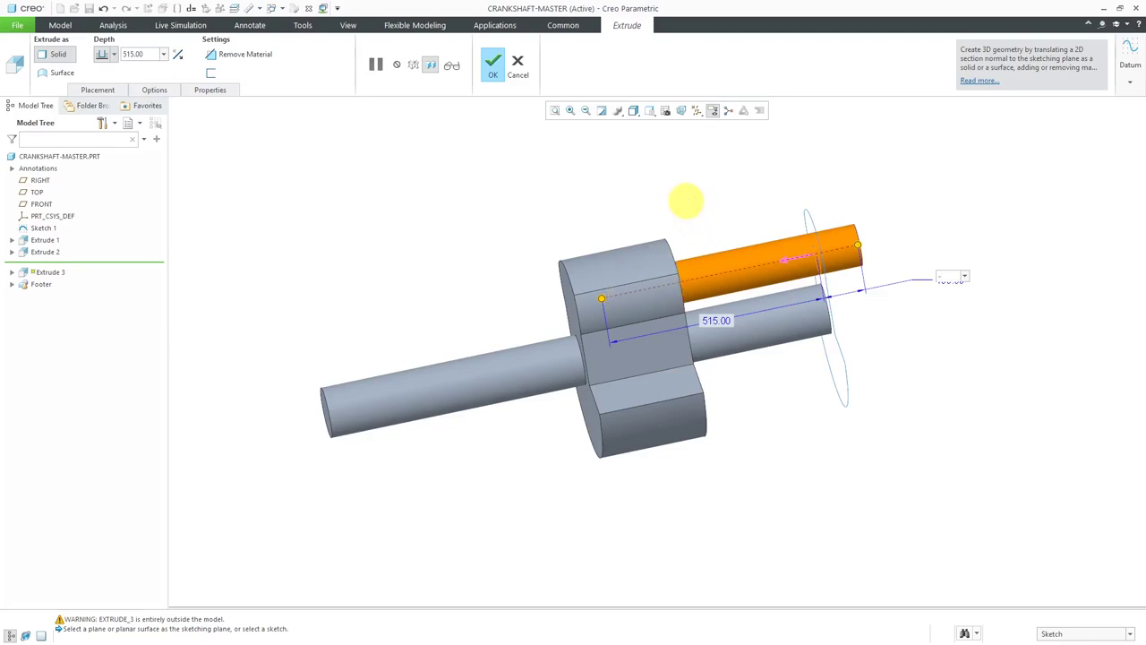
pyautogui.click(686, 202)
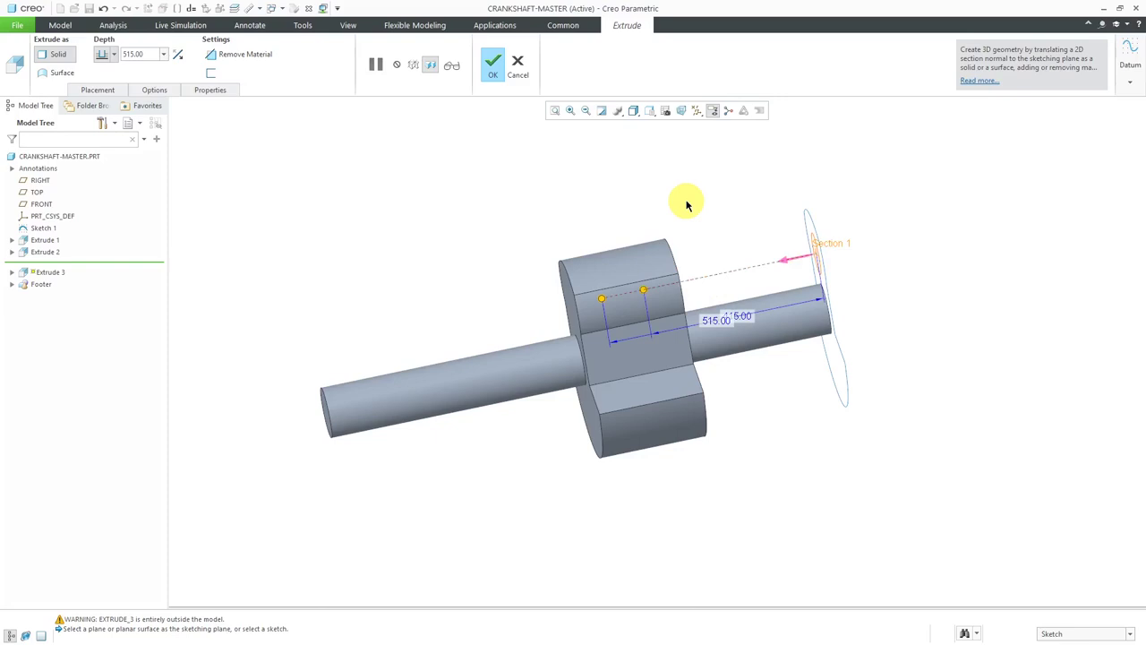
pyautogui.moveTo(663, 256); pyautogui.dragTo(665, 205, button='middle')
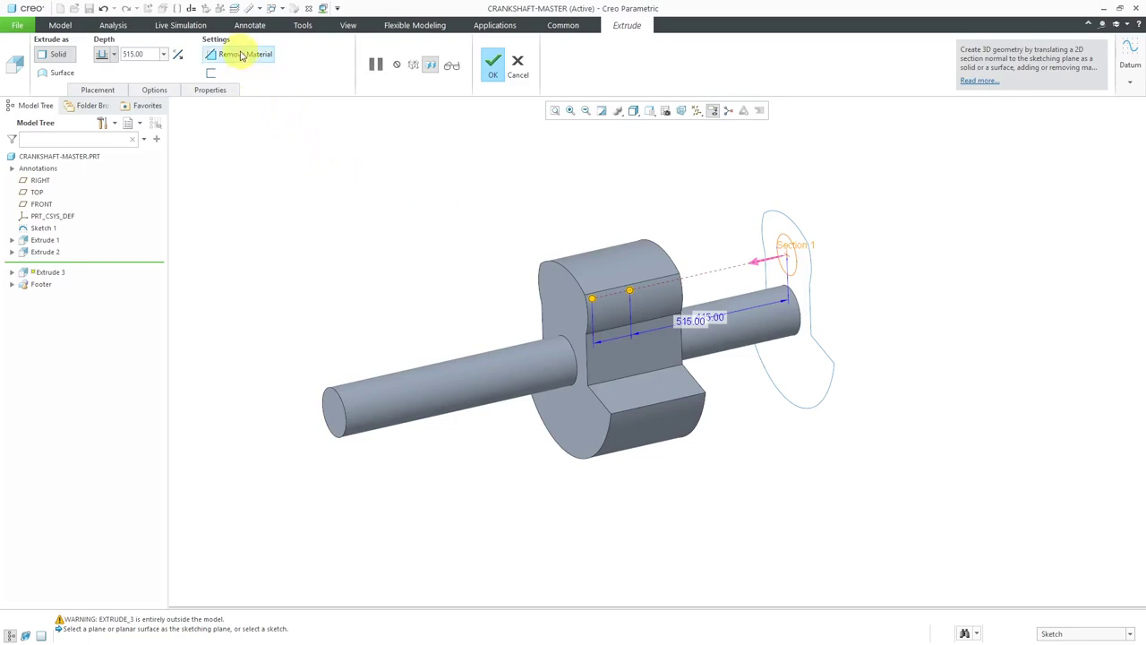
# Step: Switch the upper circle's extrusion to remove material, flip the cut to the outside of the circle, and accept it
pyautogui.rightClick(377, 213)
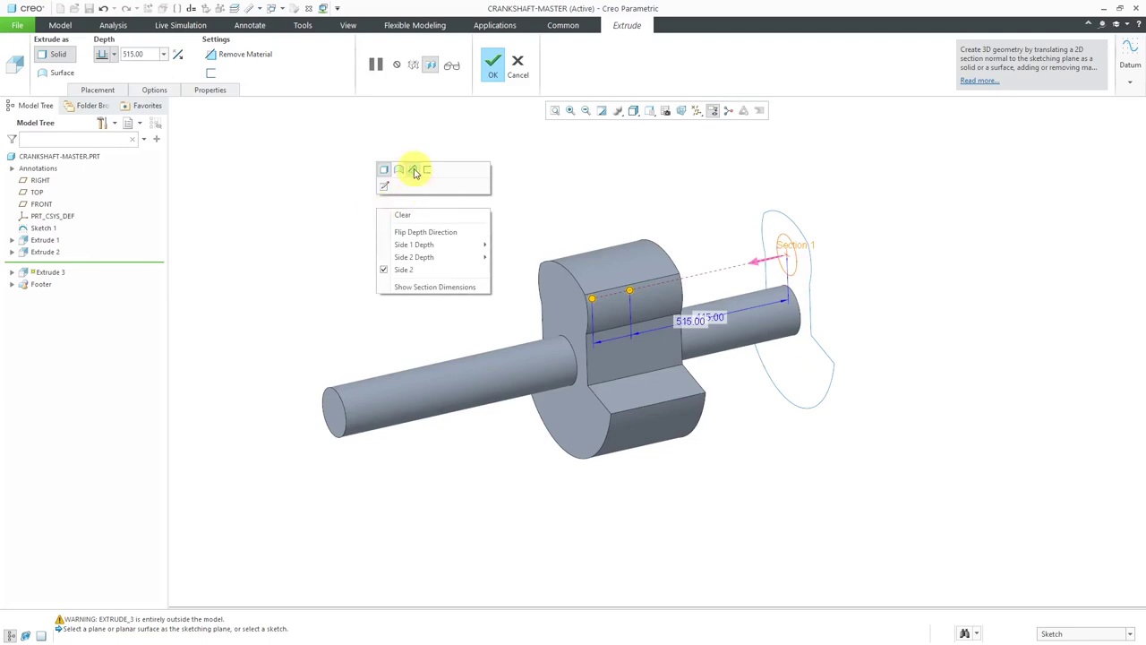
pyautogui.click(414, 172)
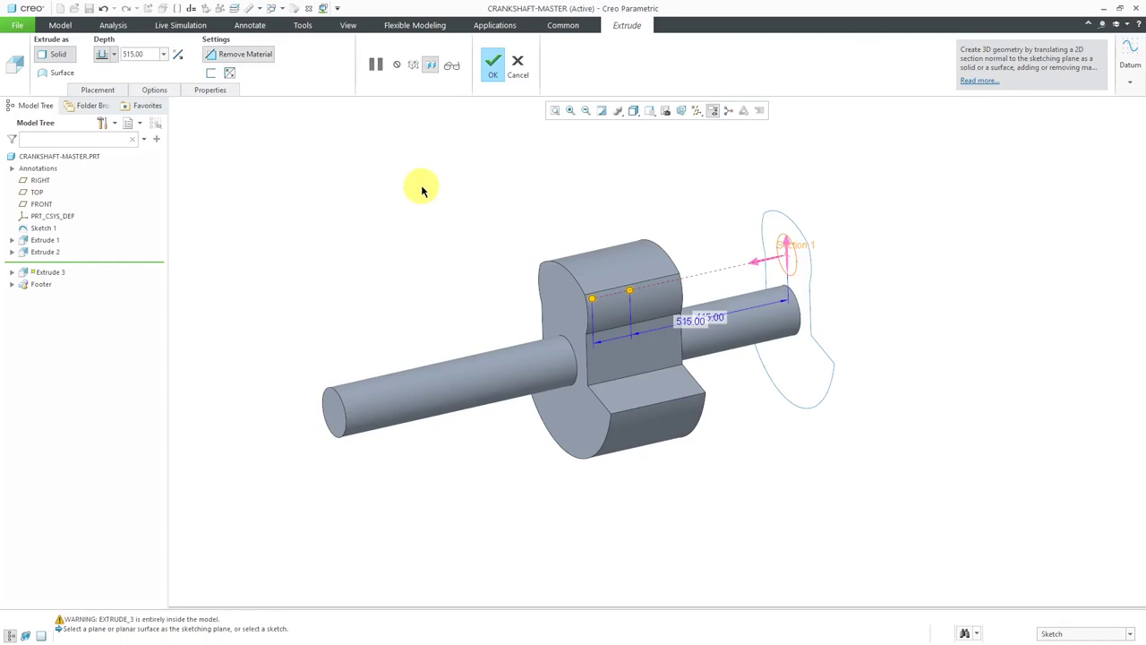
pyautogui.scroll(-2, 813, 283)
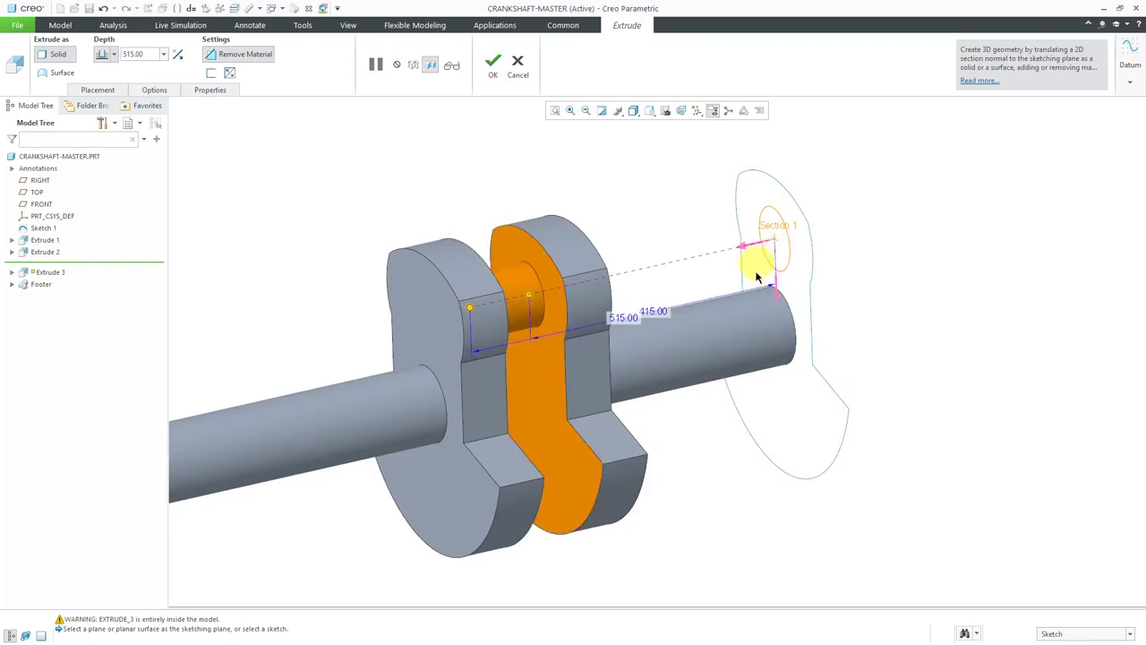
pyautogui.scroll(3, 627, 289)
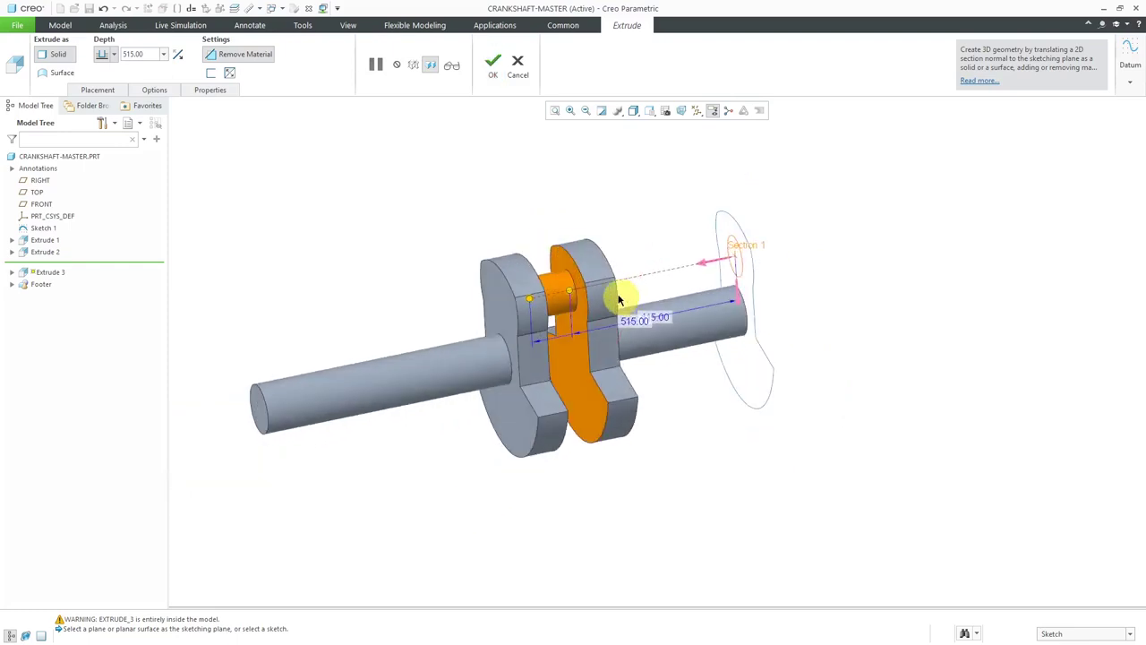
pyautogui.middleClick(648, 231)
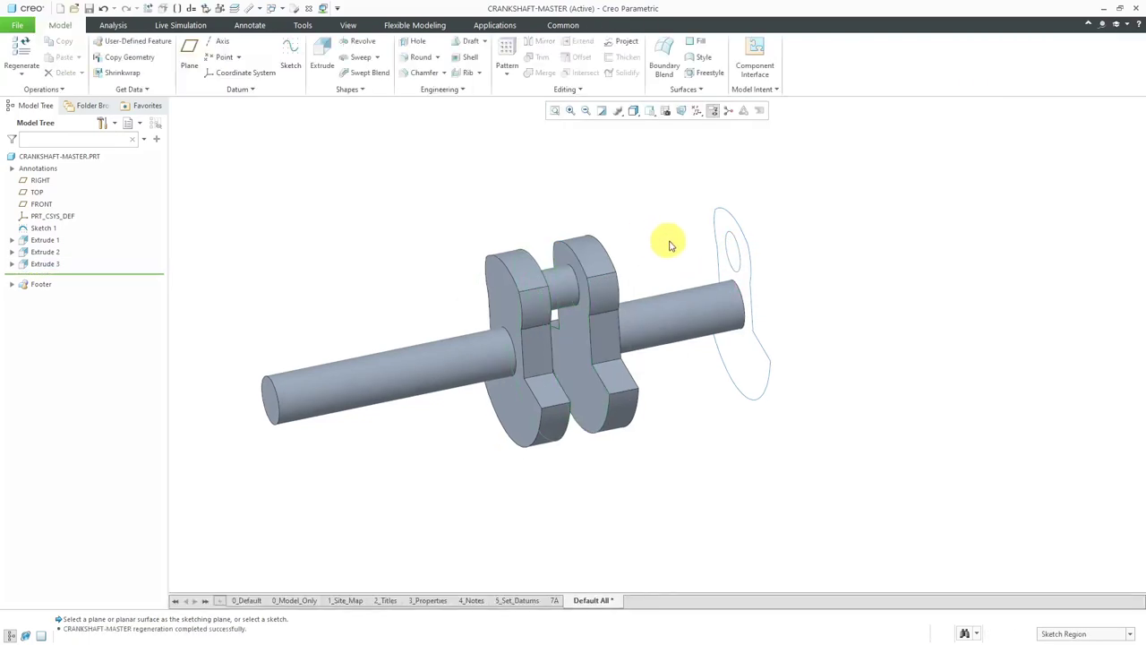
# Step: Set the selection filter back to Geometry and hide Sketch 1
pyautogui.scroll(-2, 820, 282)
pyautogui.moveTo(622, 313)
pyautogui.mouseDown(button='middle')
pyautogui.moveTo(609, 307)
pyautogui.moveTo(617, 313)
pyautogui.mouseUp(button='middle')
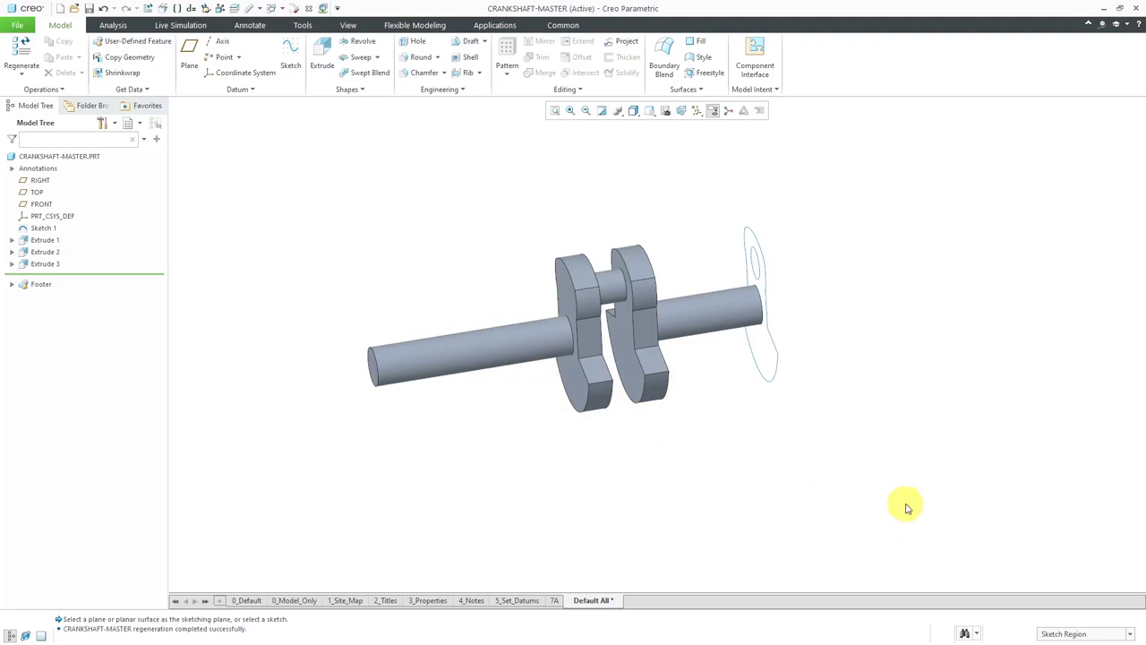
pyautogui.click(1083, 635)
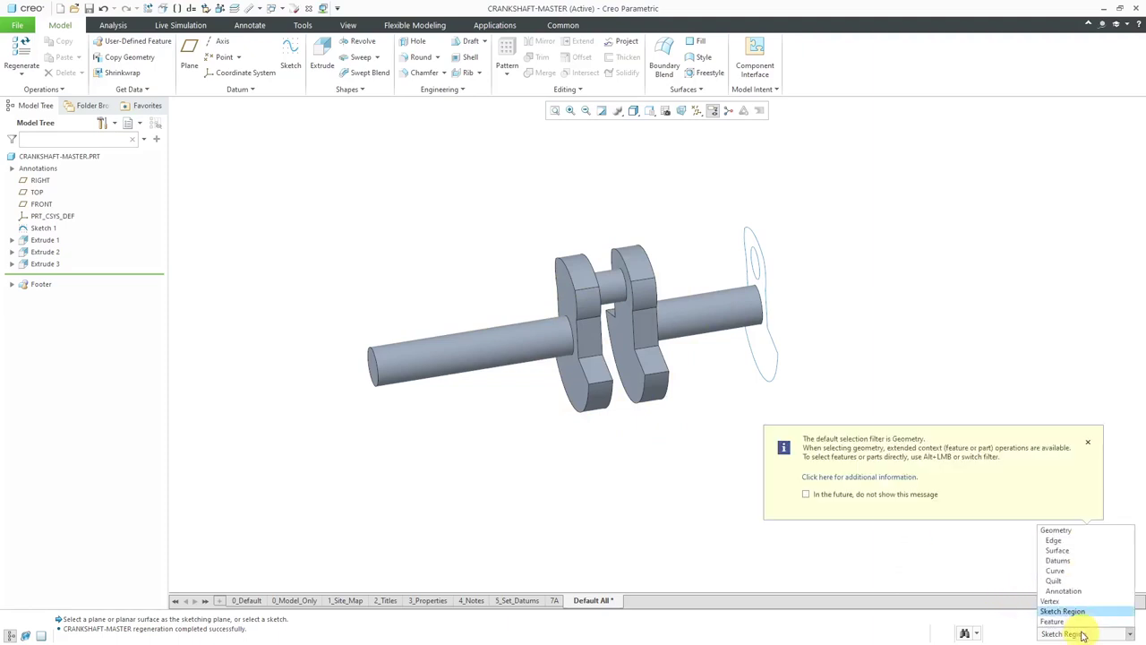
pyautogui.click(1072, 531)
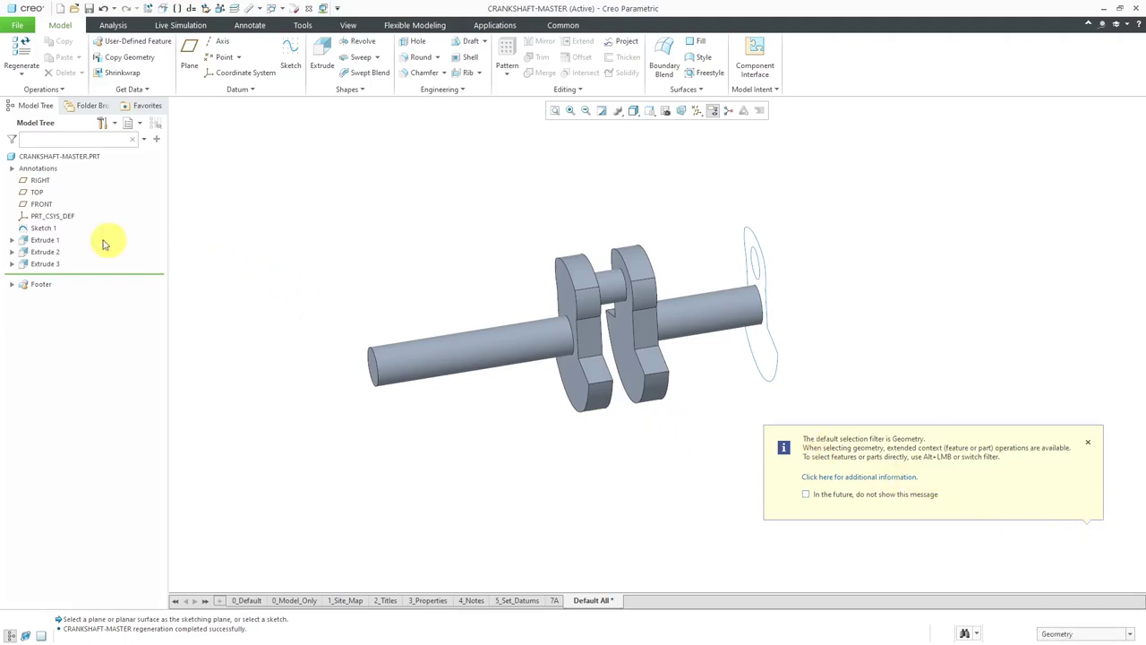
pyautogui.click(48, 231)
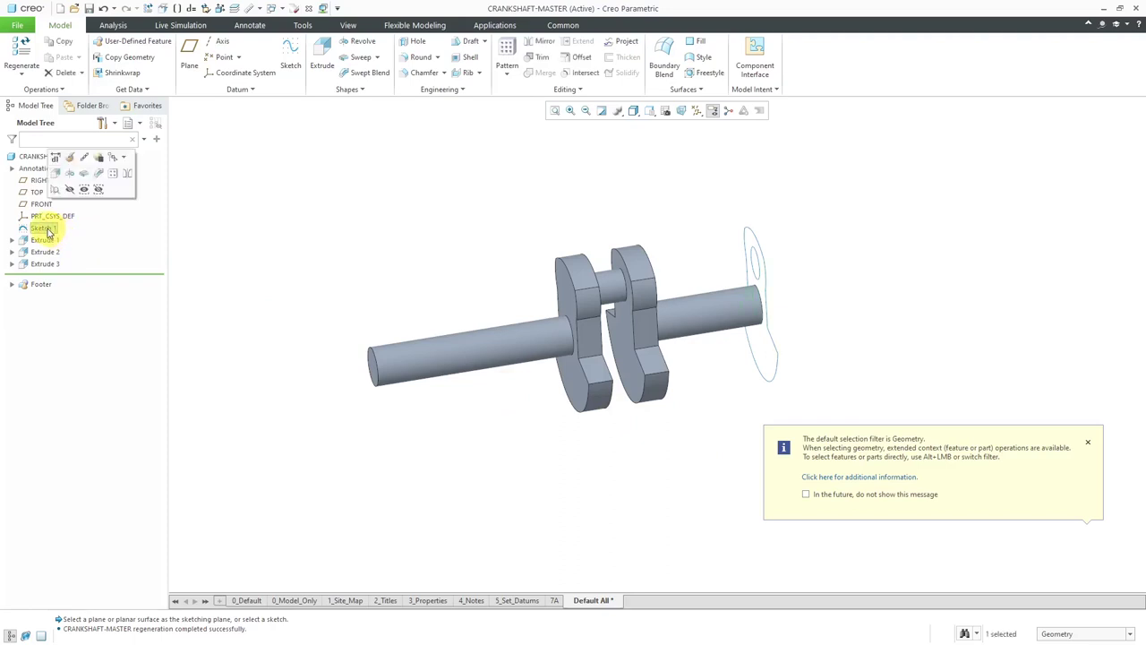
pyautogui.click(71, 192)
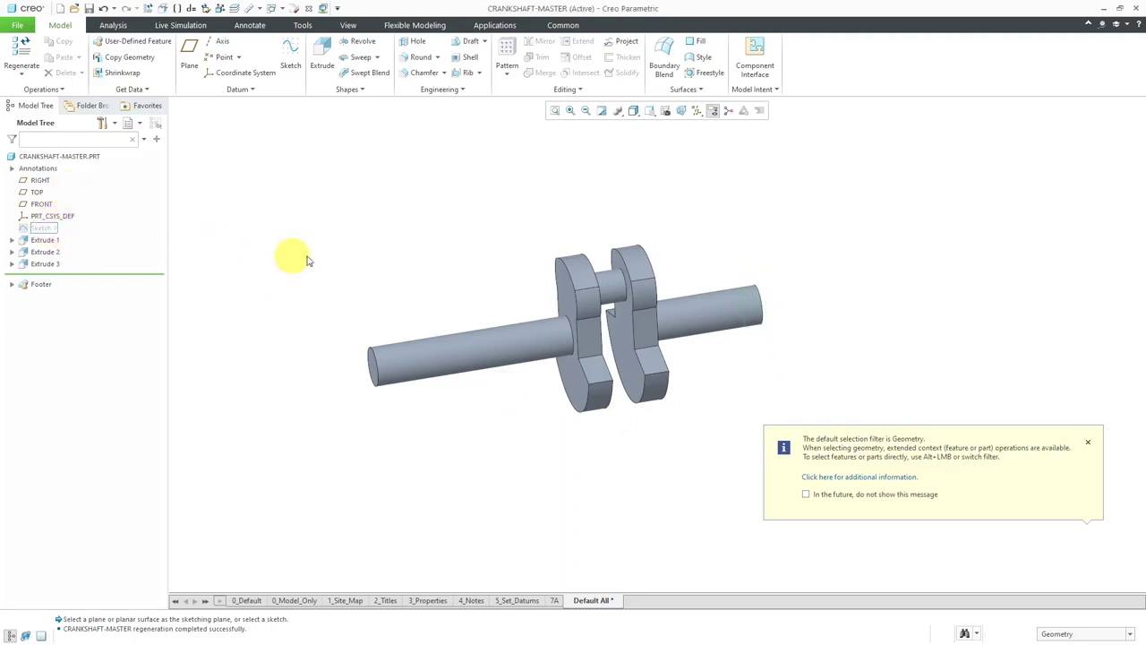
# Step: Turn on the display of the datum planes
pyautogui.scroll(-3, 340, 290)
pyautogui.scroll(1, 346, 296)
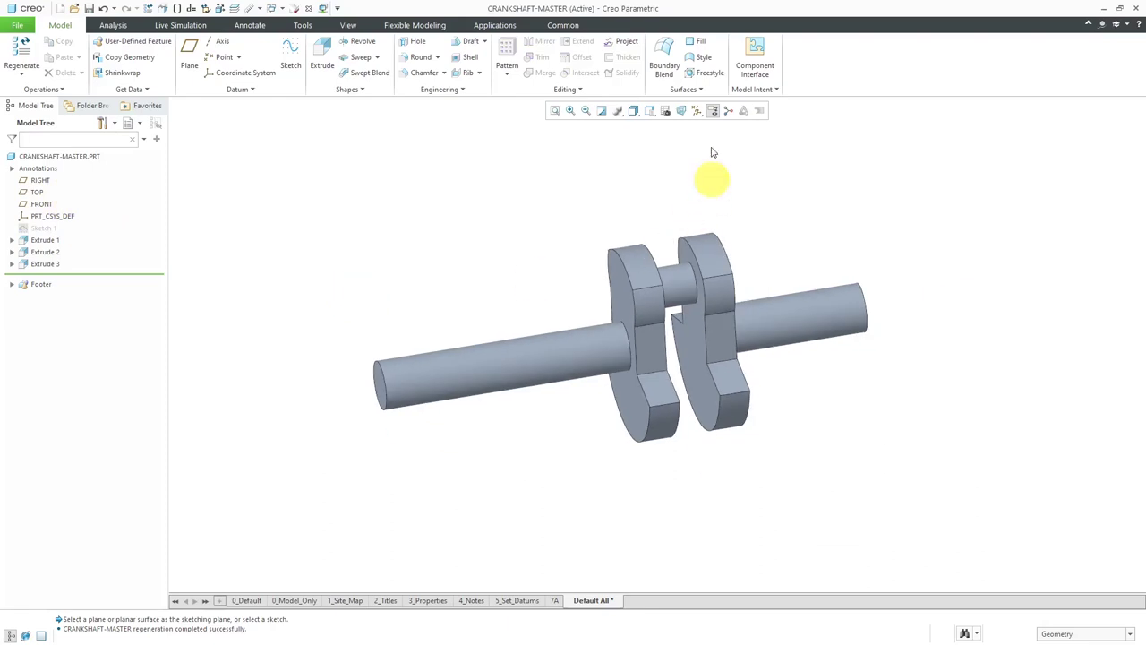
pyautogui.click(698, 112)
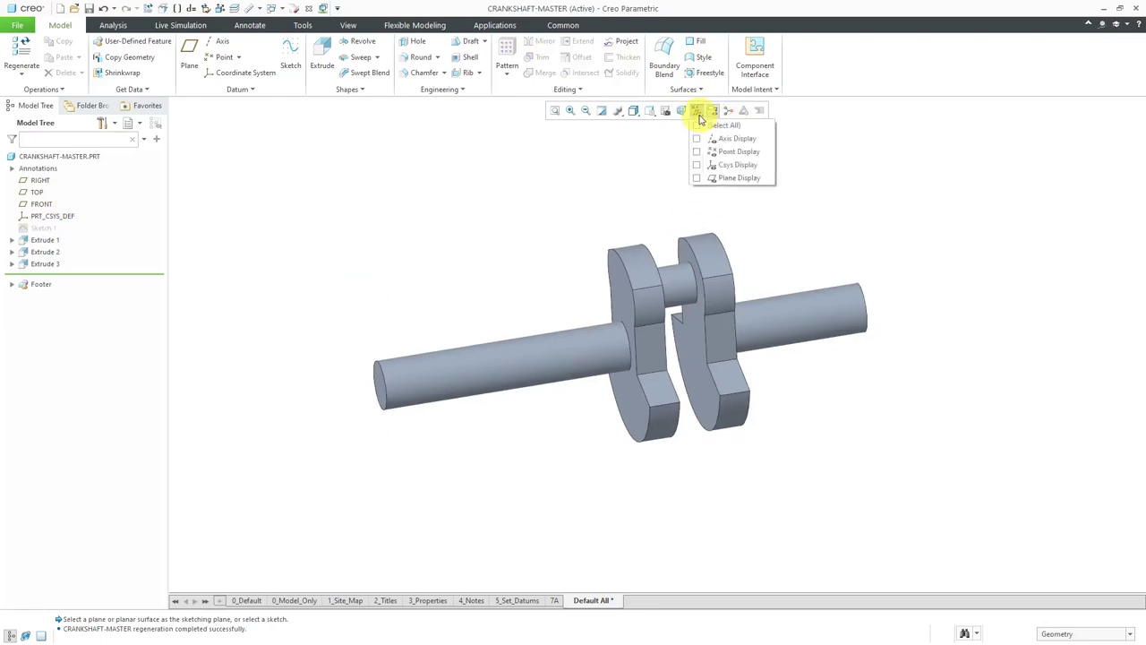
pyautogui.click(742, 178)
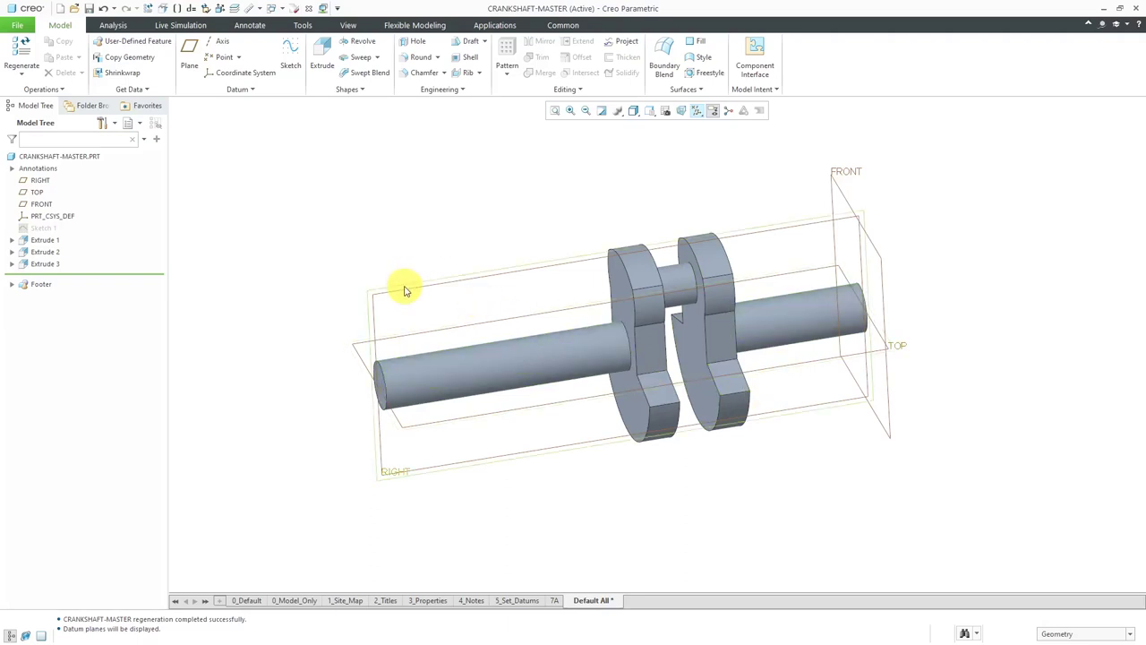
# Step: Start a sketch on the RIGHT datum plane and orient the view square to the sketch plane
pyautogui.moveTo(415, 275)
pyautogui.mouseDown(button='middle')
pyautogui.moveTo(459, 242)
pyautogui.moveTo(591, 269)
pyautogui.mouseUp(button='middle')
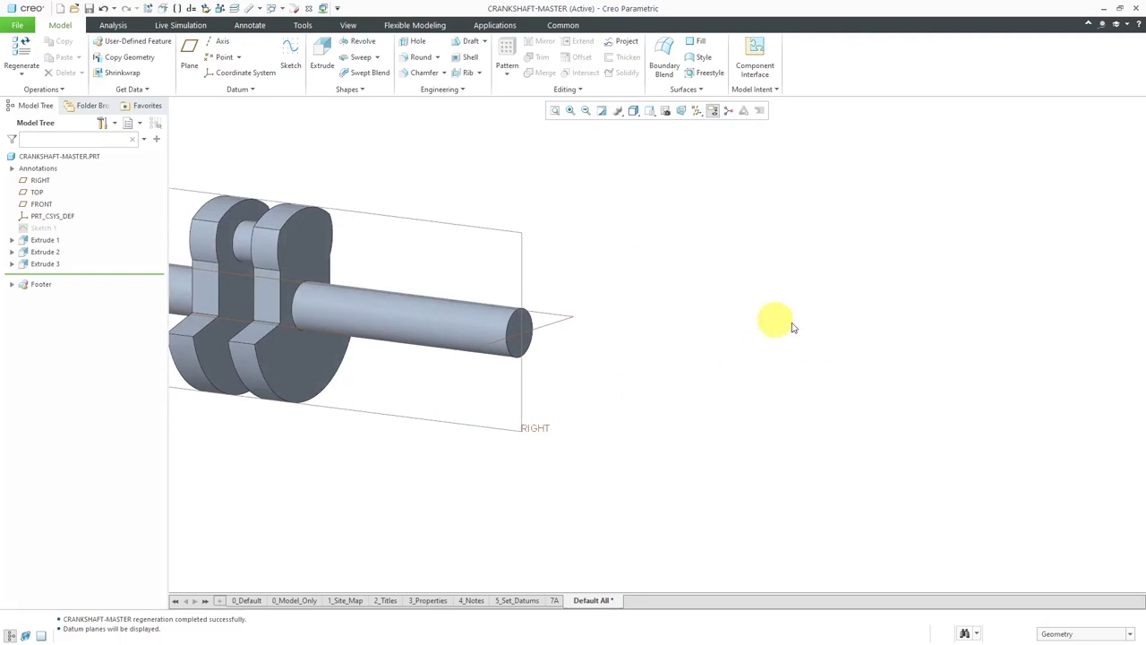
pyautogui.hotkey('ctrl', 'd')
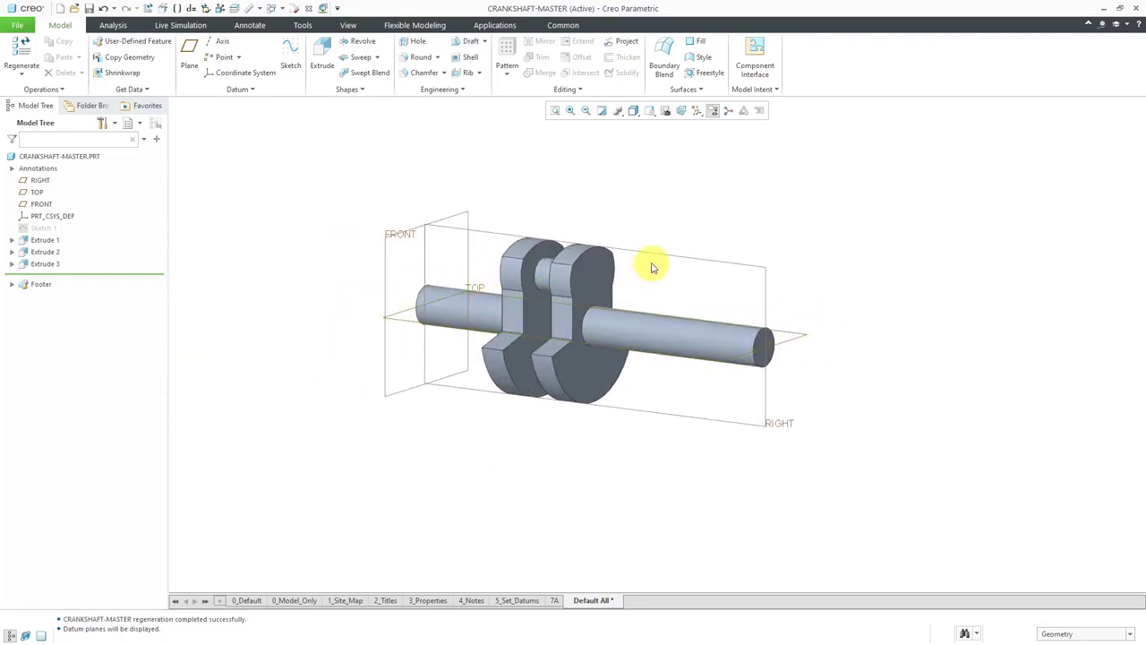
pyautogui.click(677, 260)
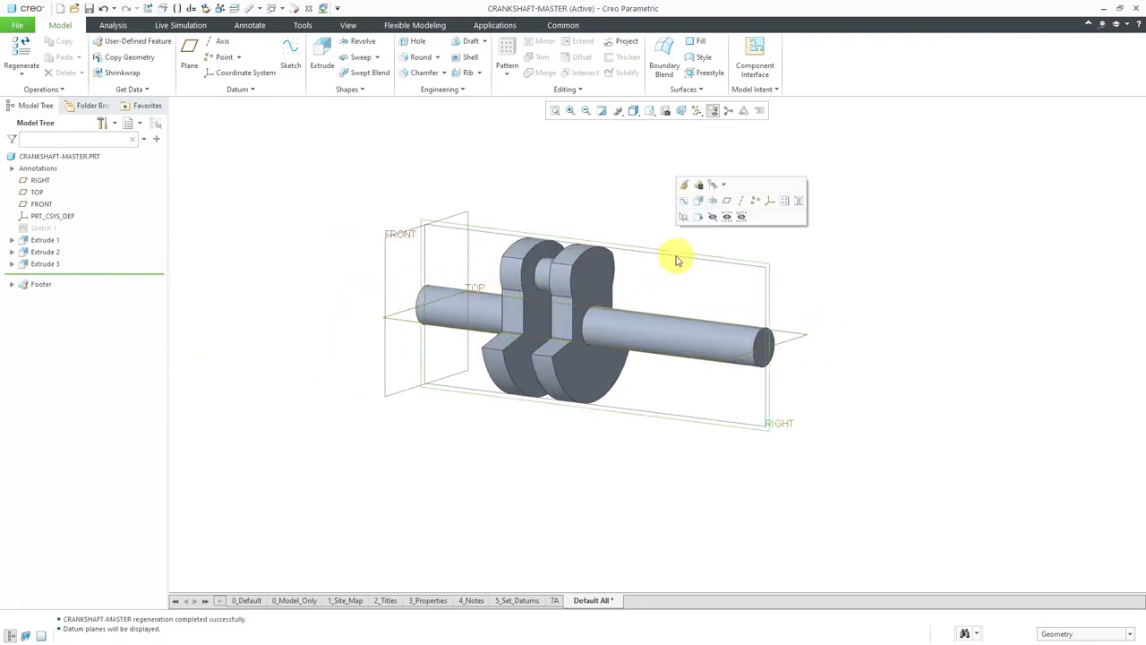
pyautogui.click(684, 204)
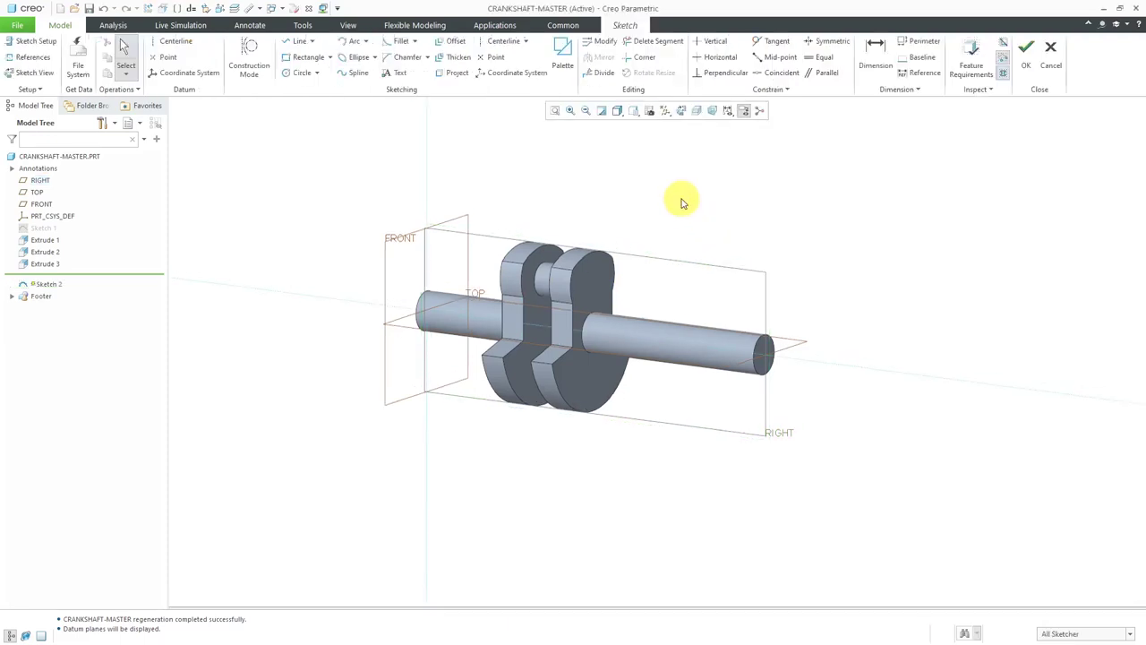
pyautogui.click(683, 110)
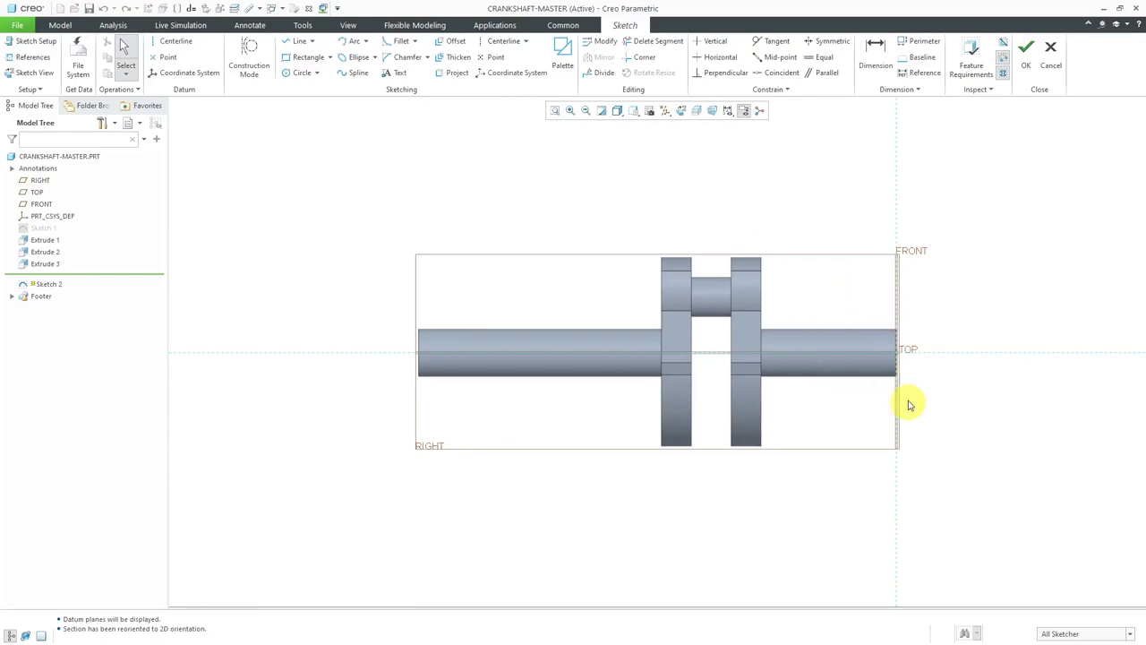
pyautogui.scroll(1, 903, 391)
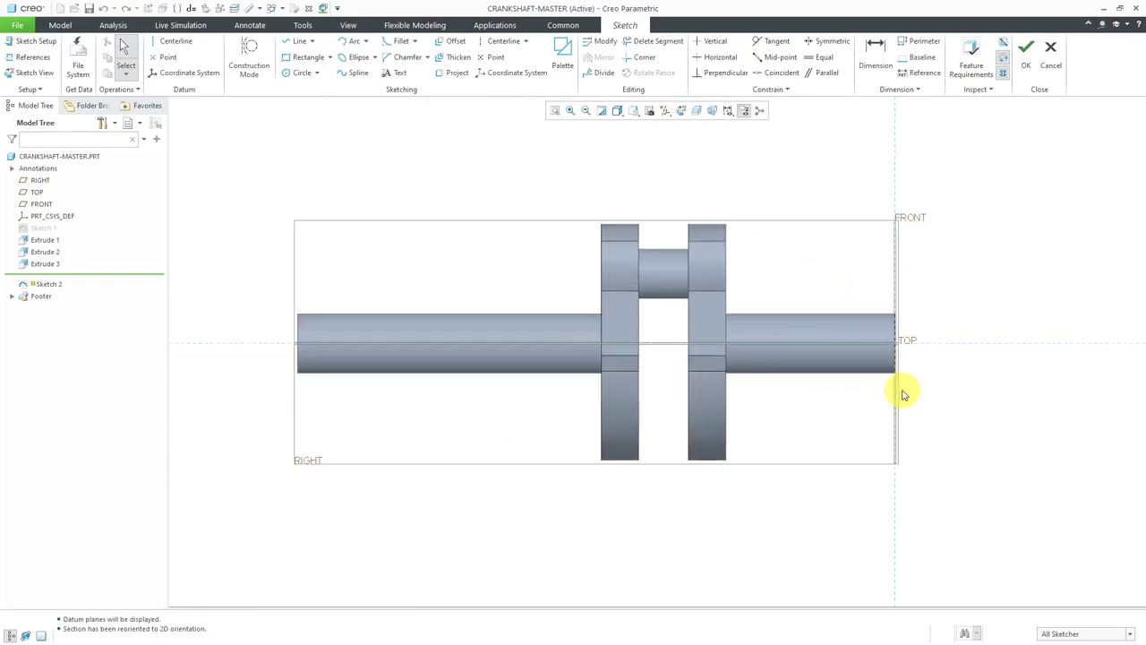
# Step: Flip the sketch's view direction, keeping the TOP plane as the orientation reference facing Top
pyautogui.click(32, 41)
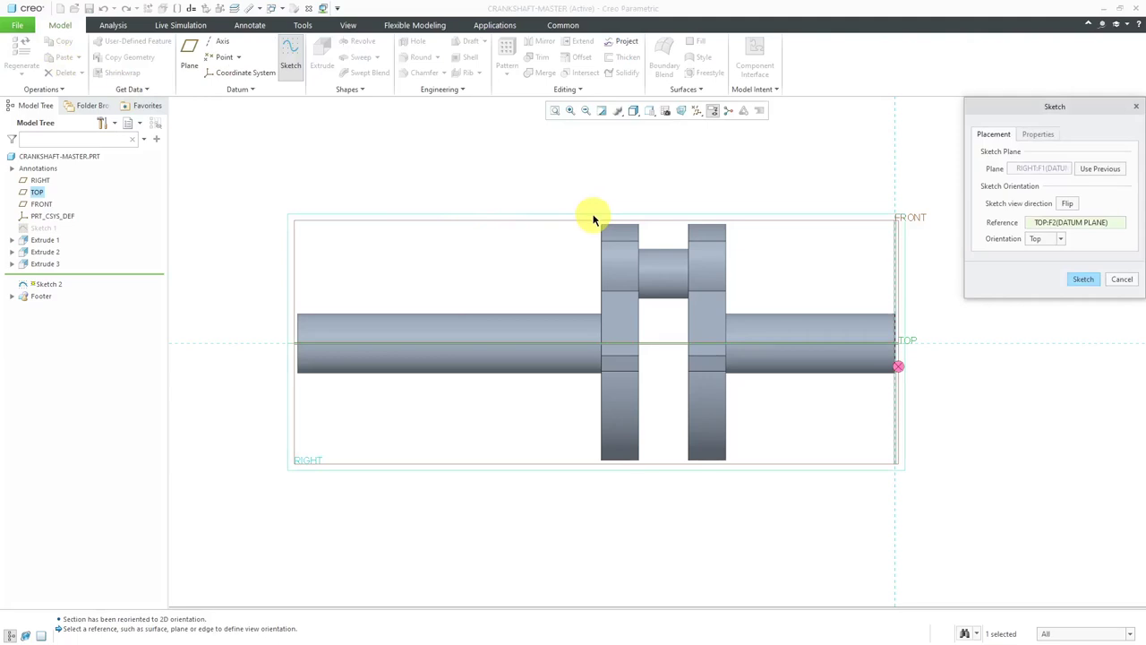
pyautogui.click(1067, 204)
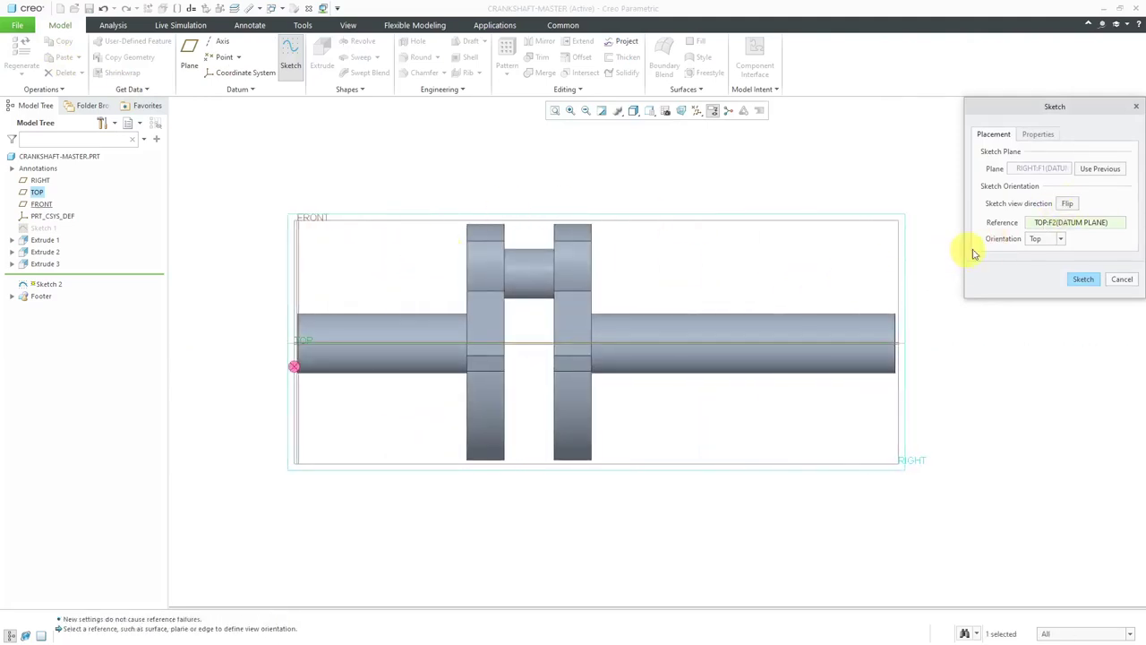
pyautogui.click(1085, 285)
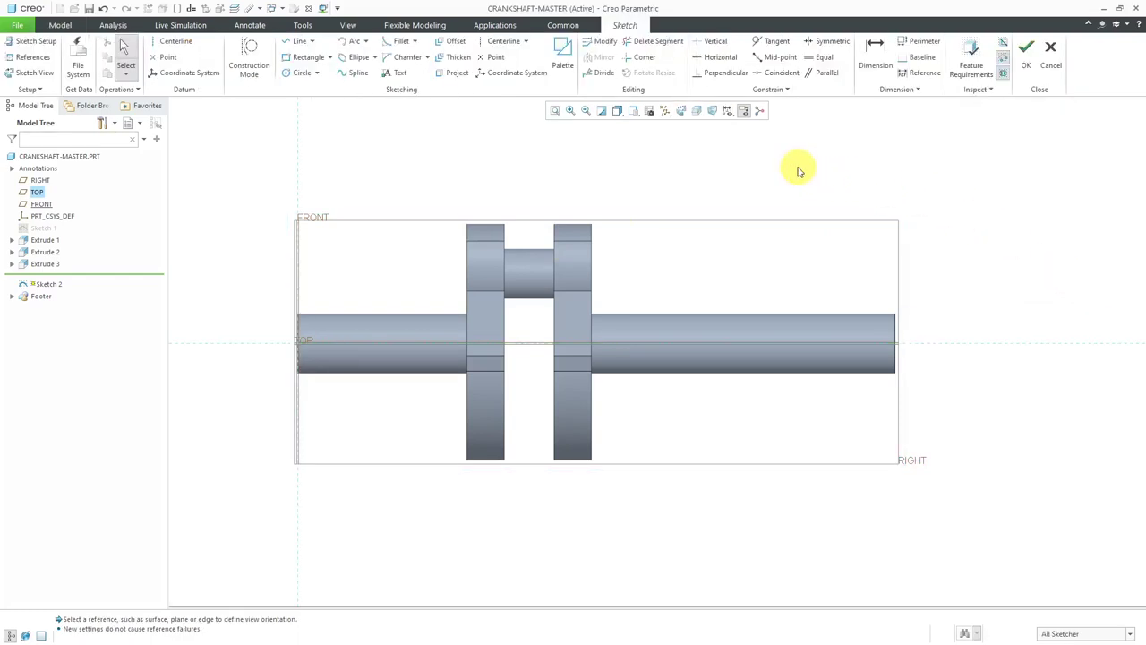
# Step: Hide the datum planes and add the long shaft section's free end face and upper silhouette edge as sketch references
pyautogui.click(668, 113)
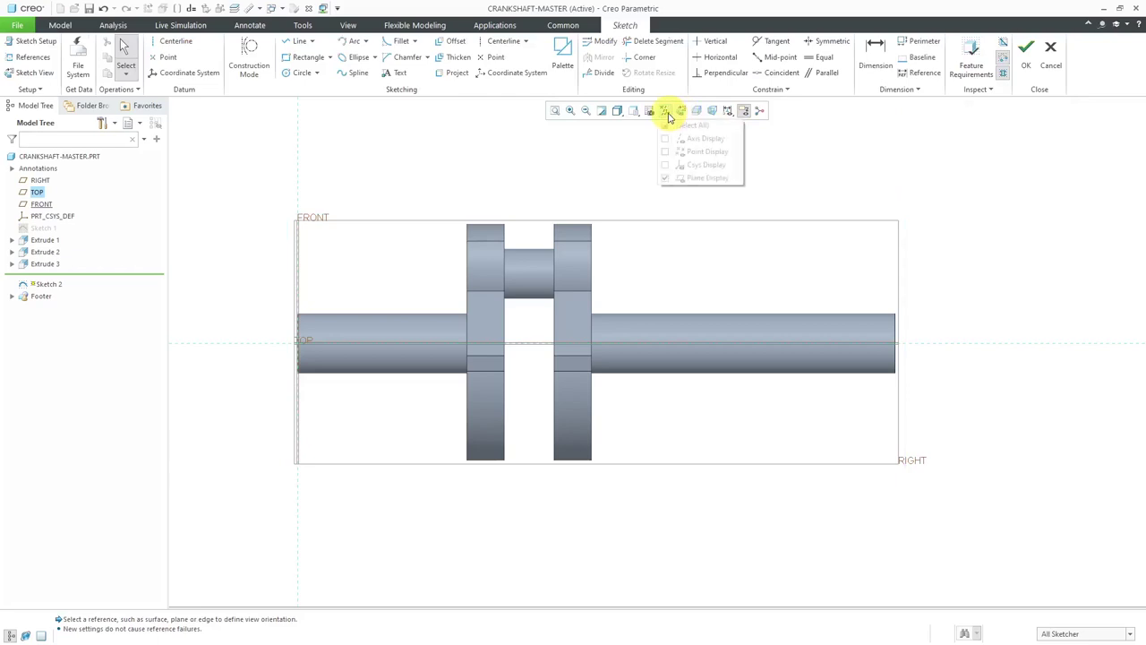
pyautogui.click(704, 179)
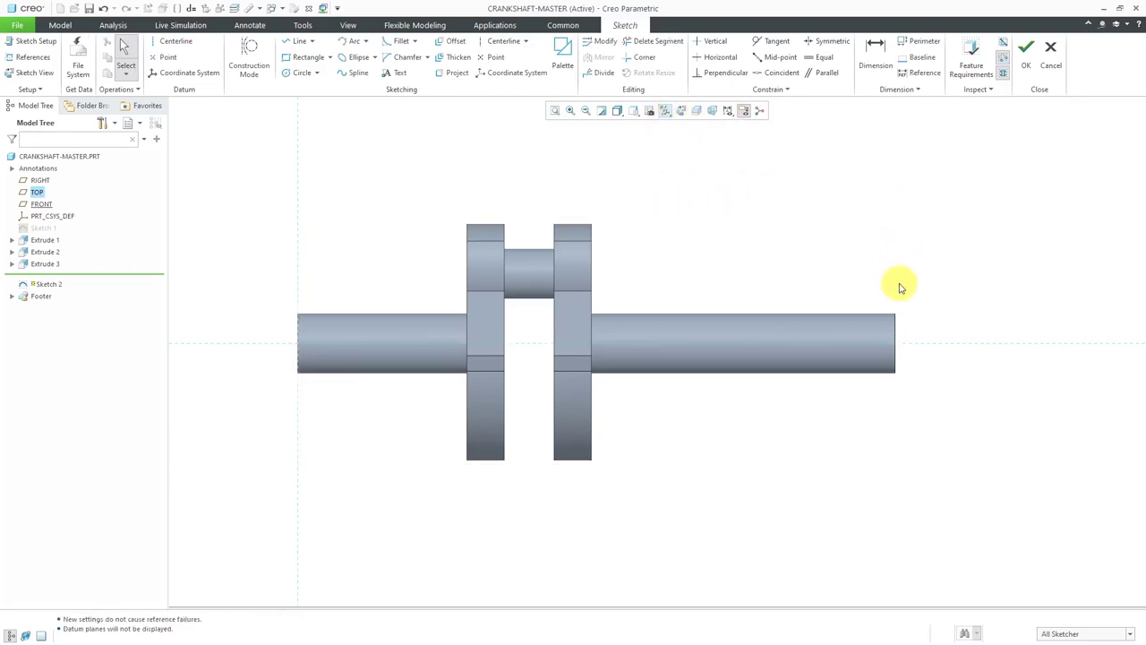
pyautogui.rightClick(928, 220)
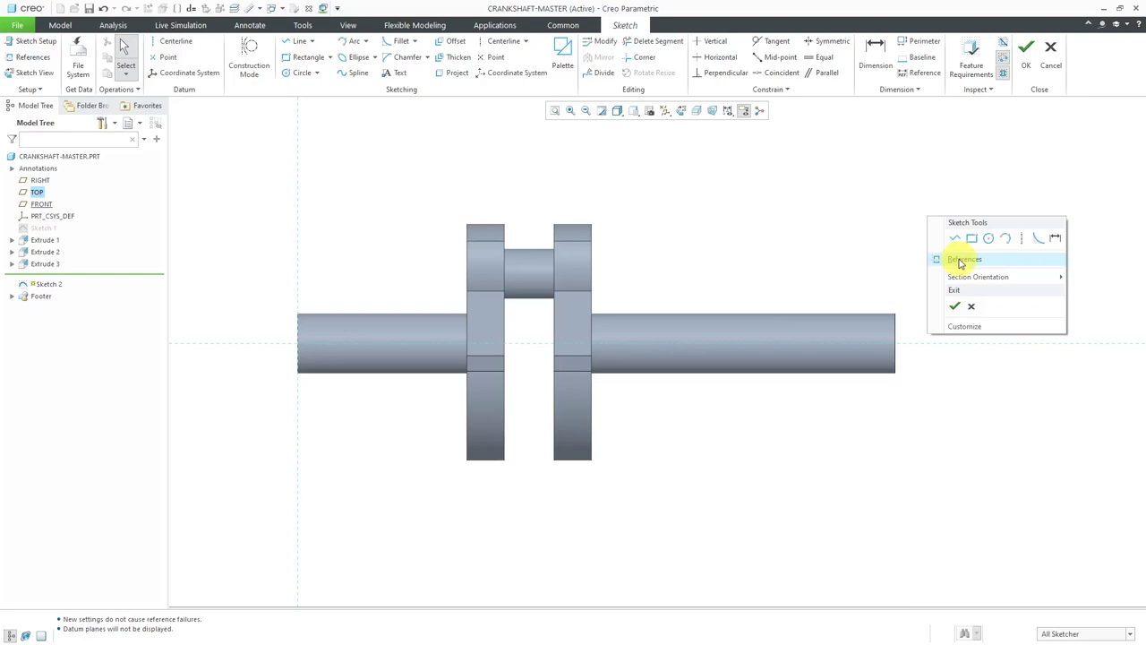
pyautogui.click(962, 259)
pyautogui.click(894, 335)
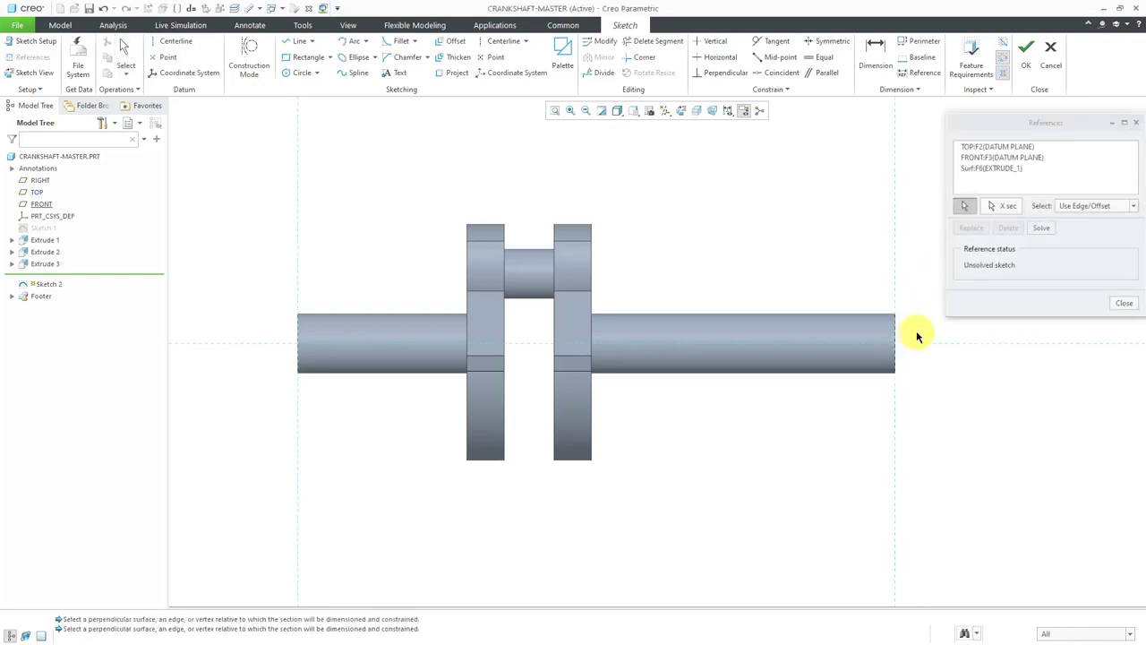
pyautogui.click(832, 316)
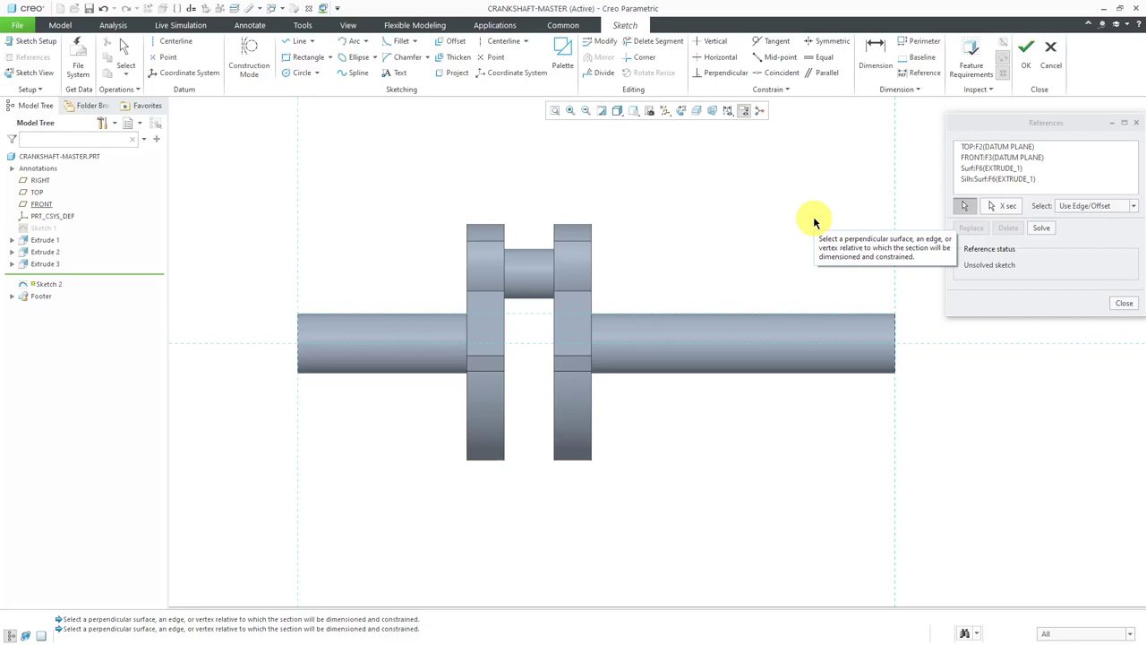
pyautogui.click(1042, 228)
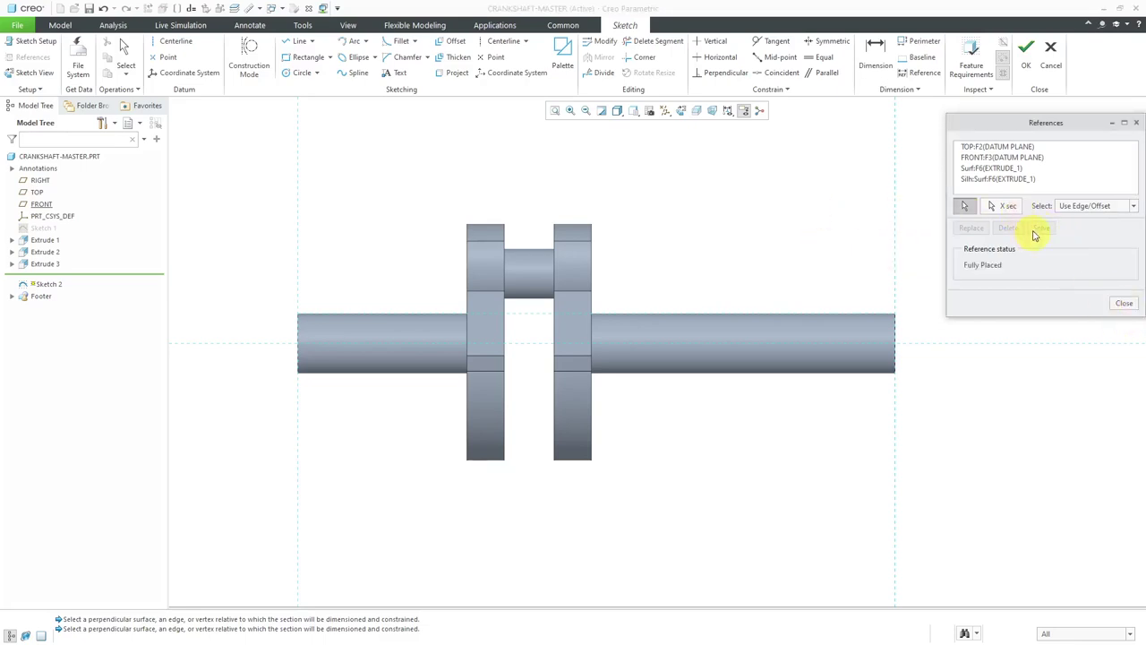
pyautogui.click(1123, 305)
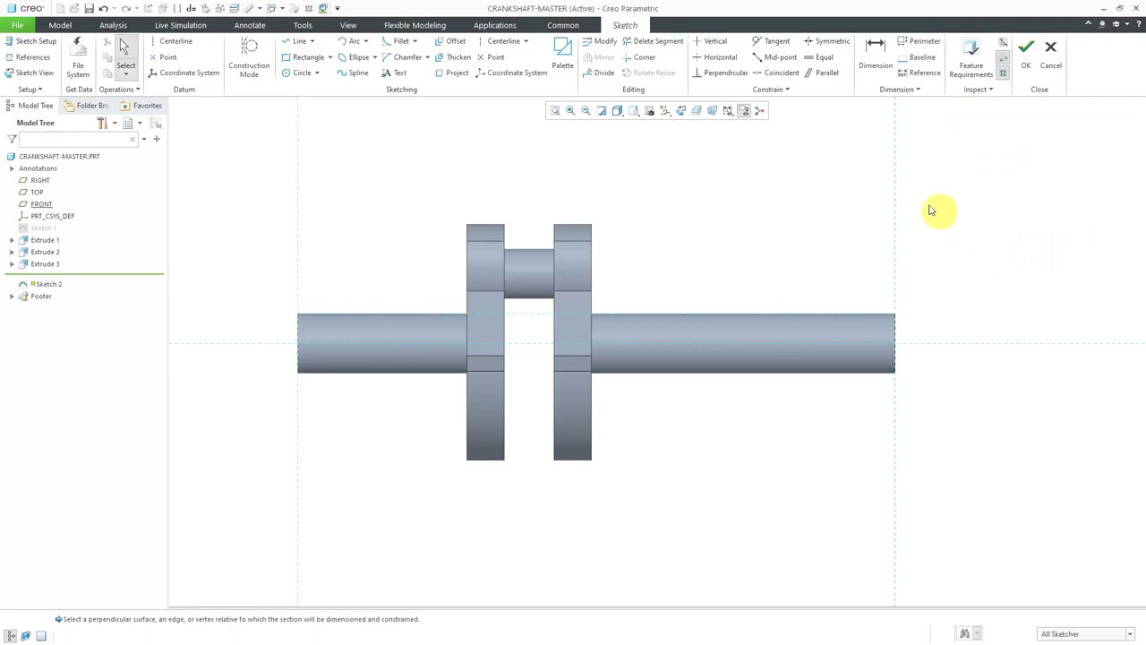
# Step: Display the model as wireframe and sketch a closed four-line taper profile at the shaft's upper end corner, about 276 long with a 149 straight lower line
pyautogui.click(618, 113)
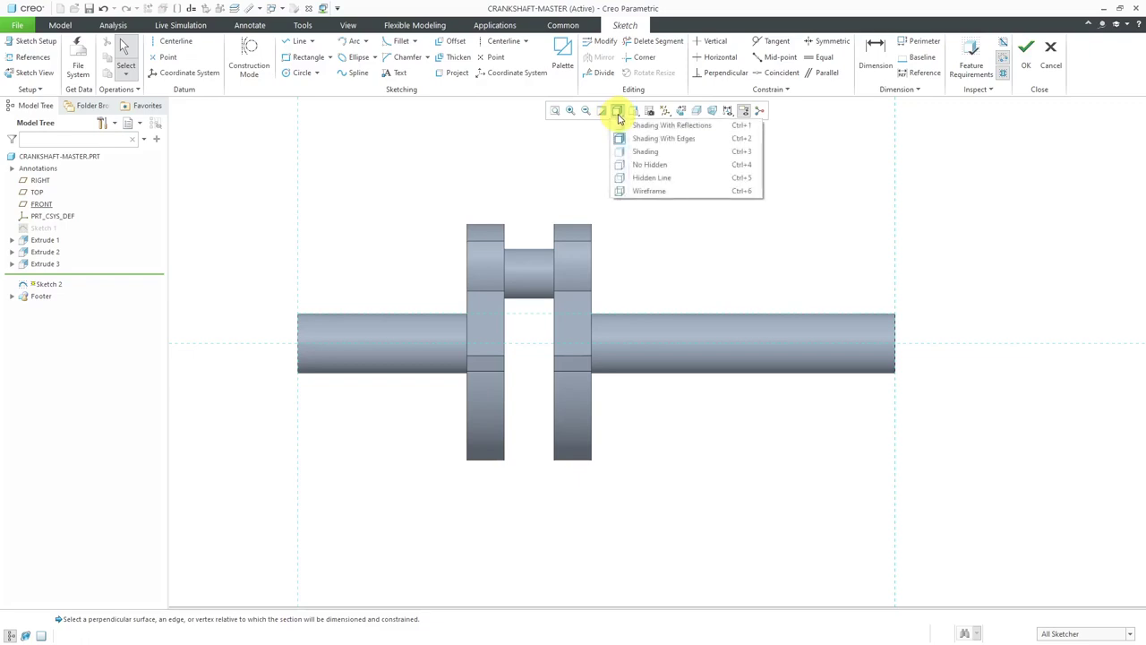
pyautogui.click(650, 191)
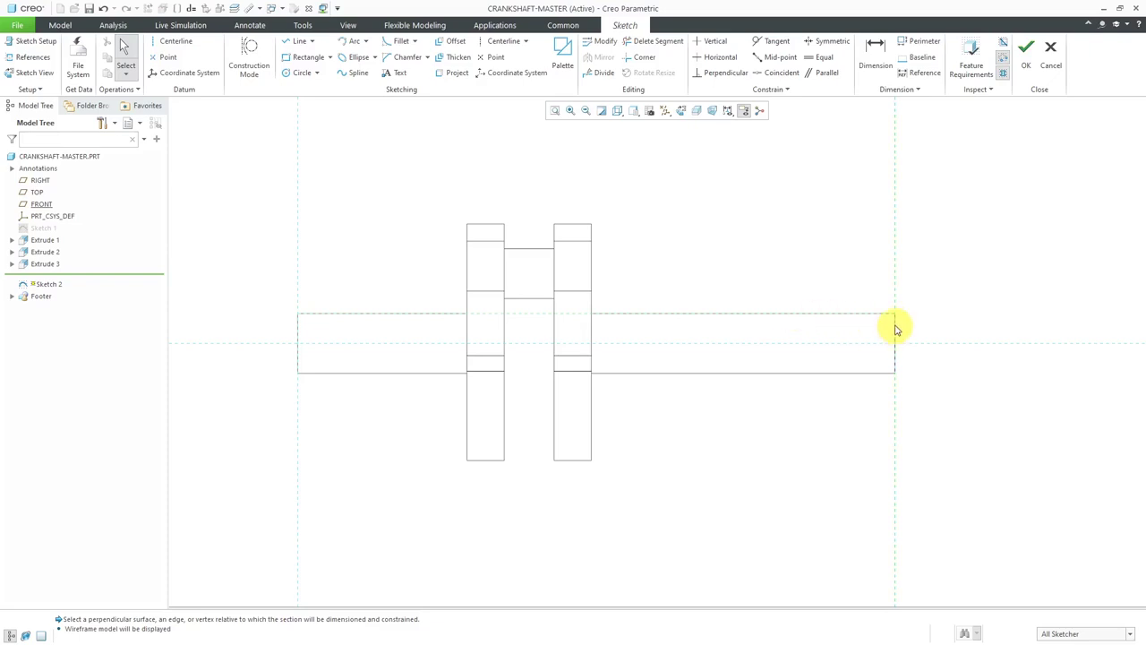
pyautogui.scroll(4, 897, 327)
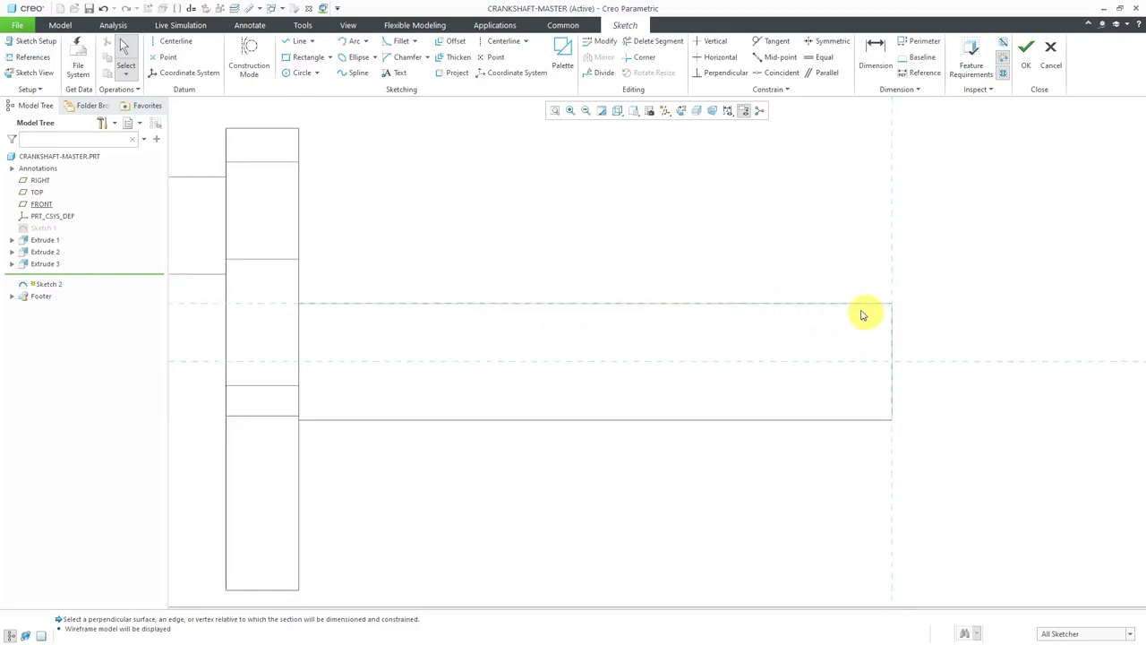
pyautogui.click(300, 42)
pyautogui.click(625, 304)
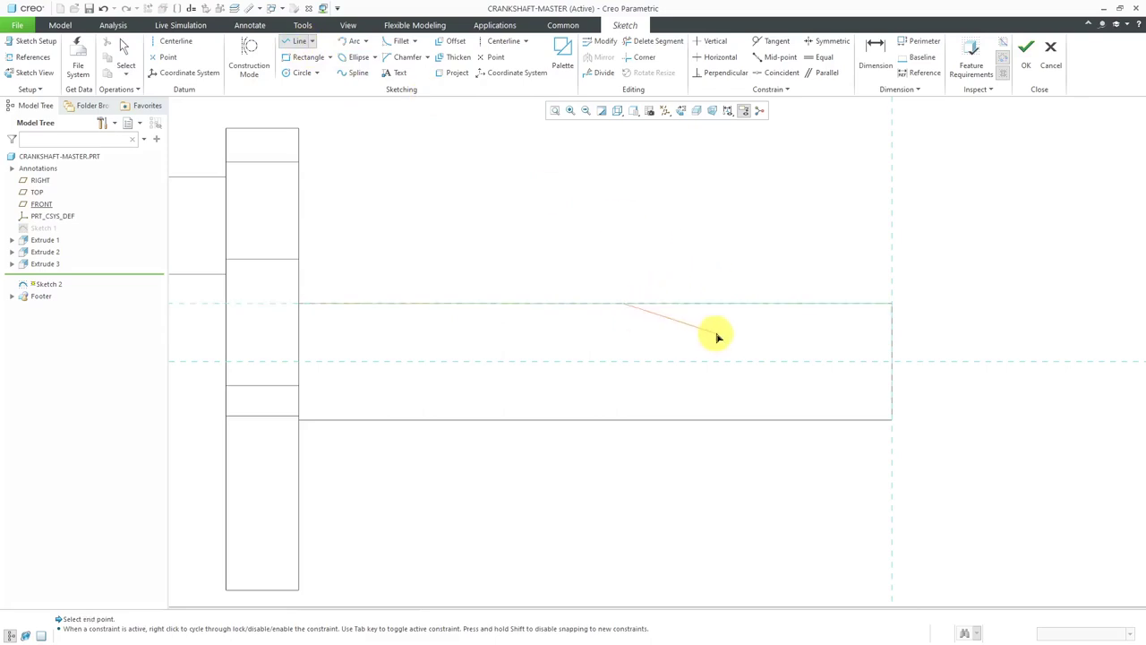
pyautogui.click(747, 327)
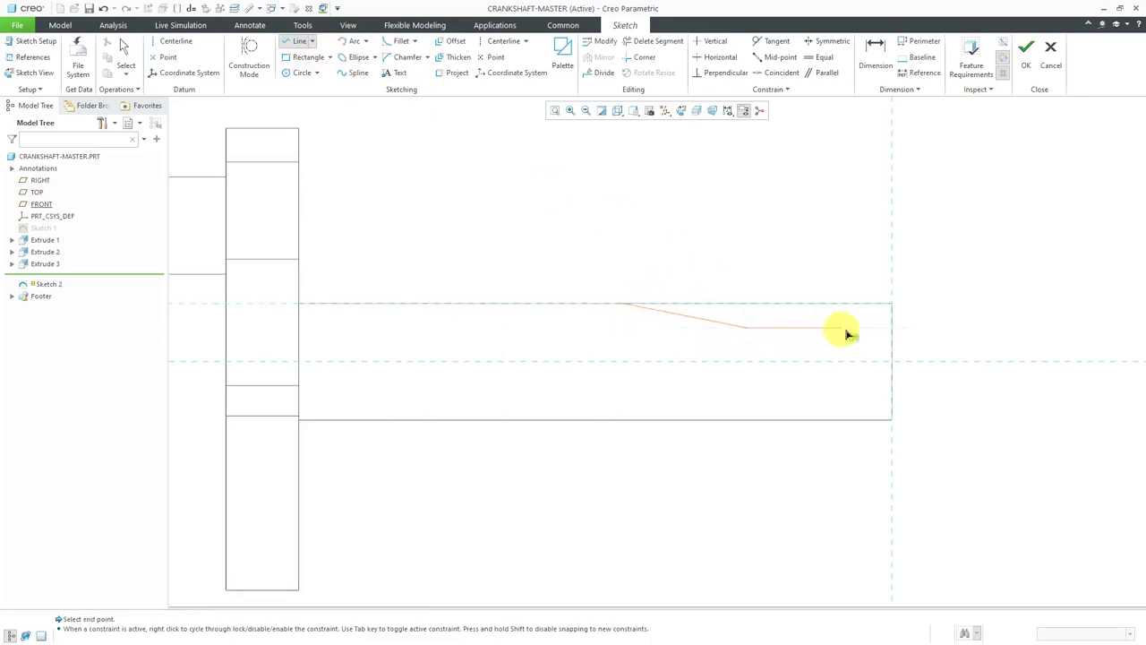
pyautogui.click(893, 314)
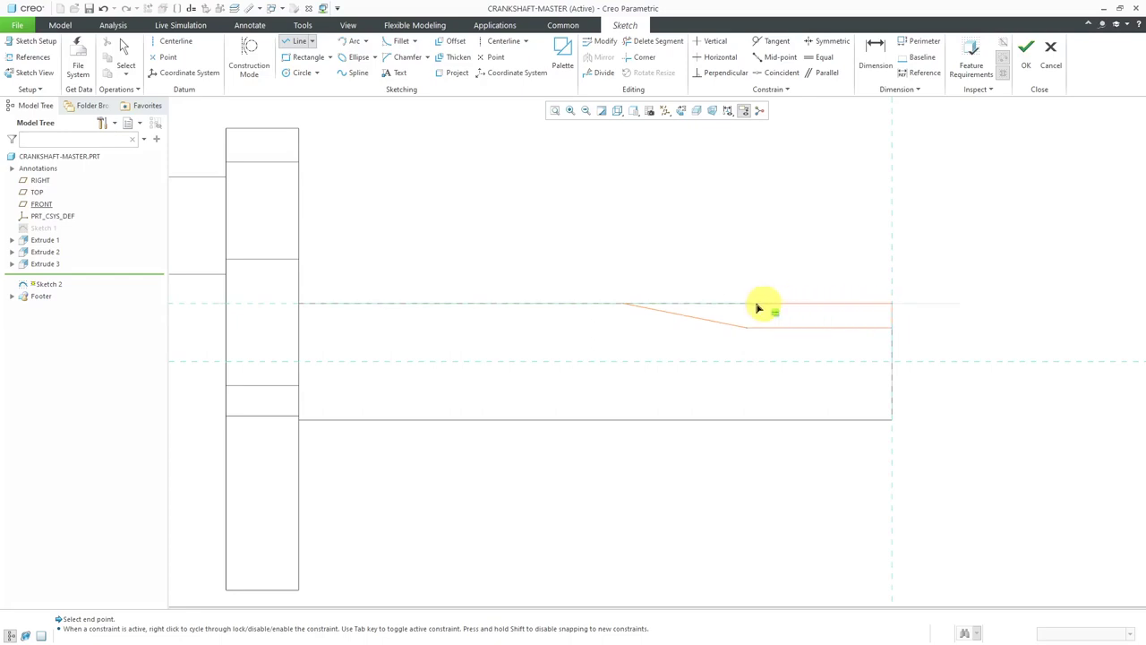
pyautogui.click(643, 311)
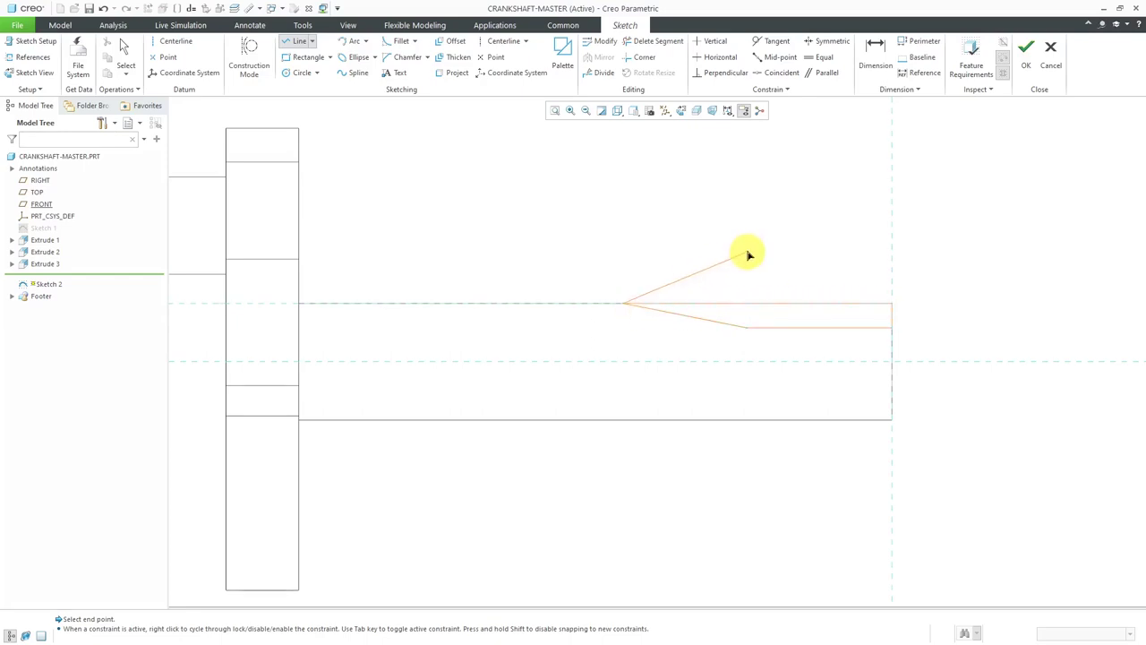
pyautogui.middleClick(749, 255)
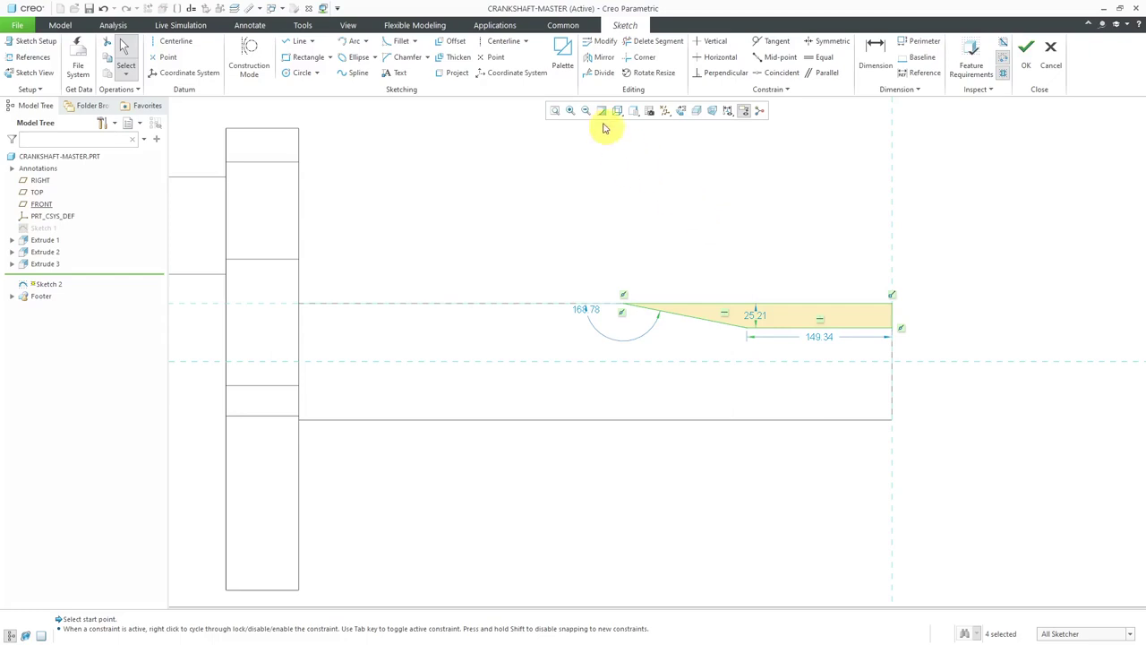
# Step: Add a horizontal sketch centerline along the shaft axis on the TOP reference
pyautogui.click(494, 43)
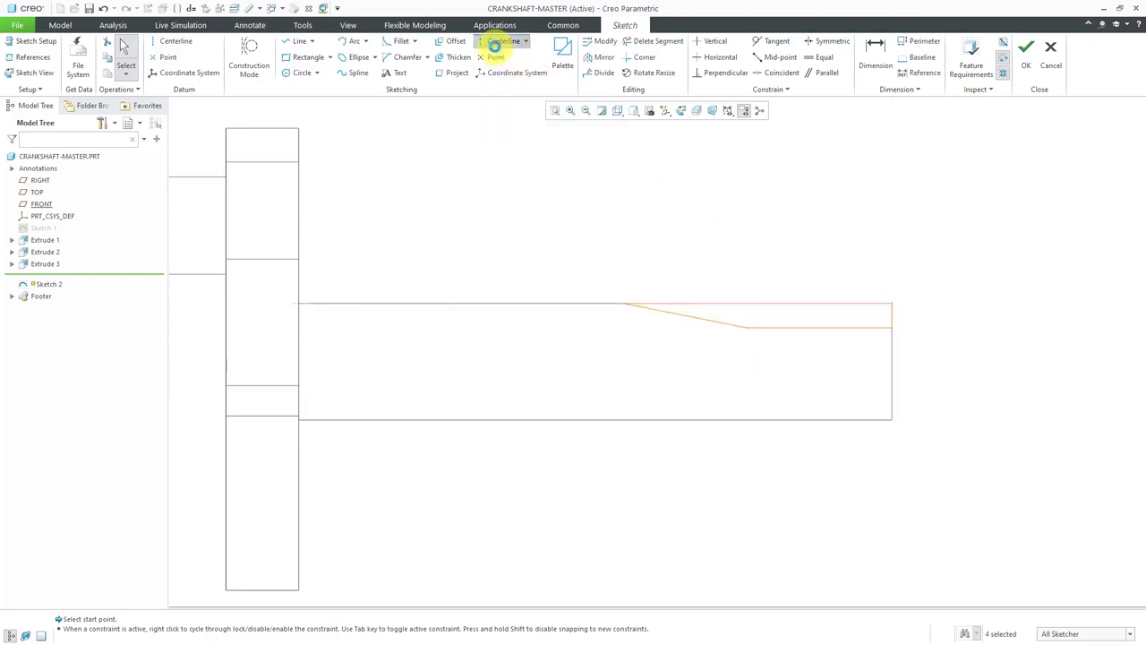
pyautogui.click(956, 363)
pyautogui.middleClick(921, 358)
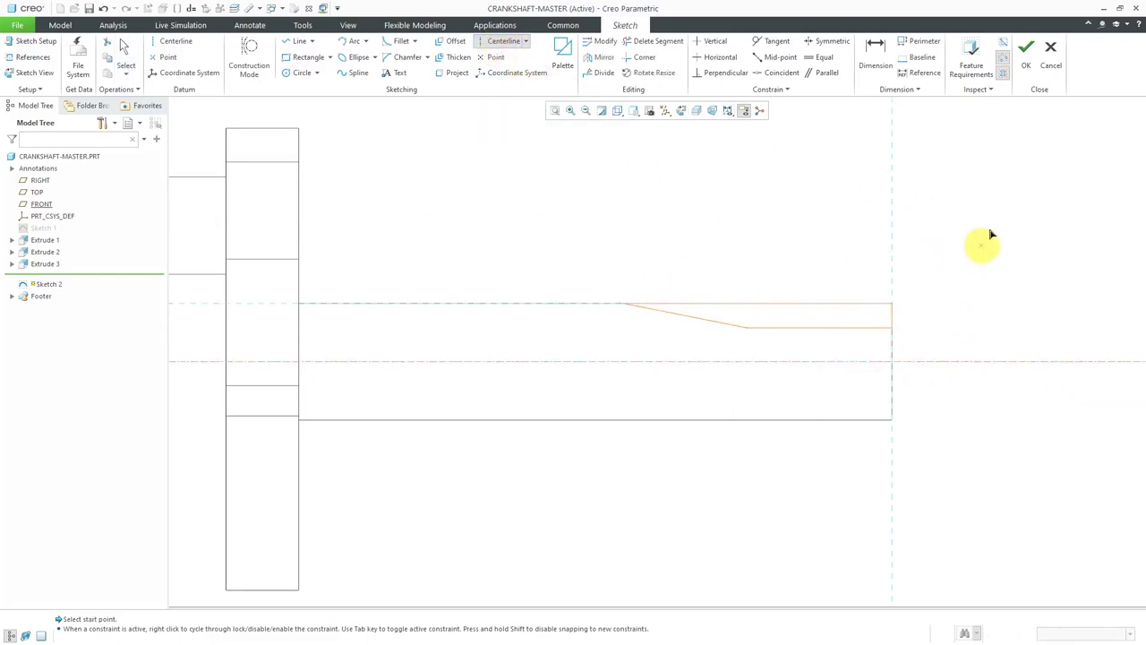
pyautogui.middleClick(989, 226)
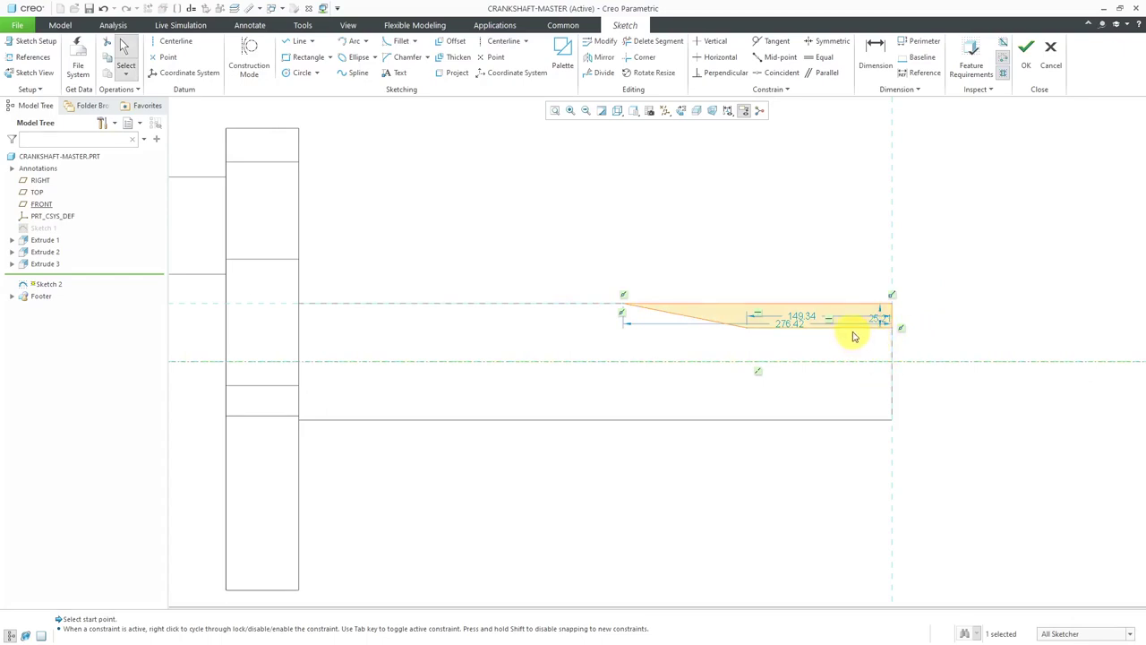
# Step: Dimension the profile's lower horizontal line as a diameter about the centerline and set it to 80
pyautogui.click(876, 54)
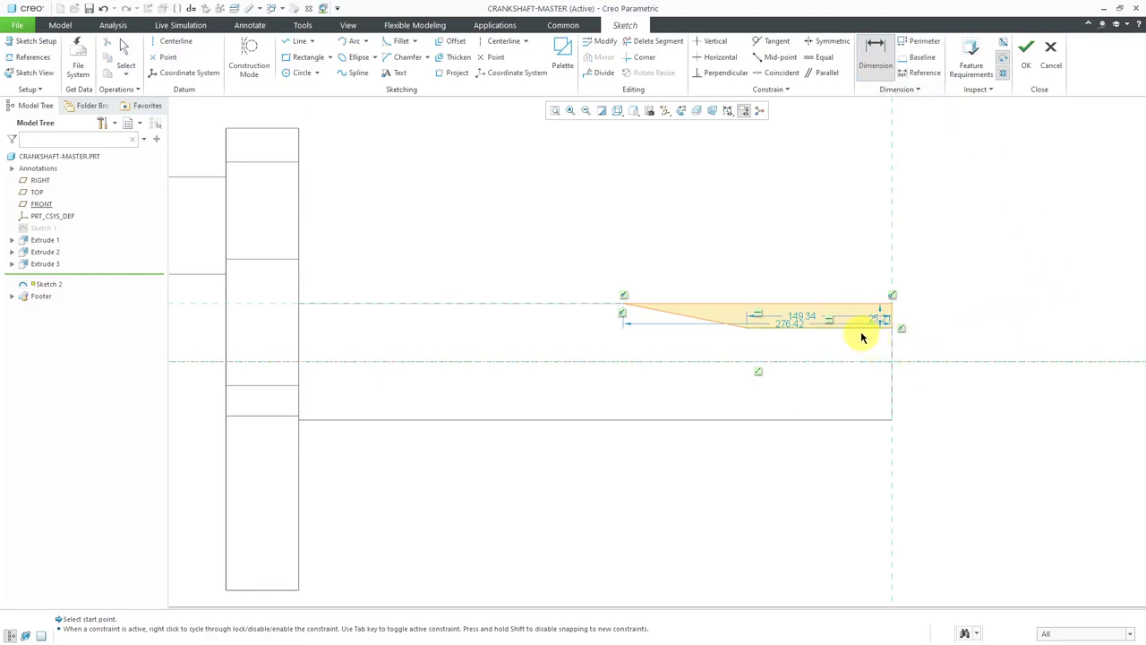
pyautogui.click(858, 331)
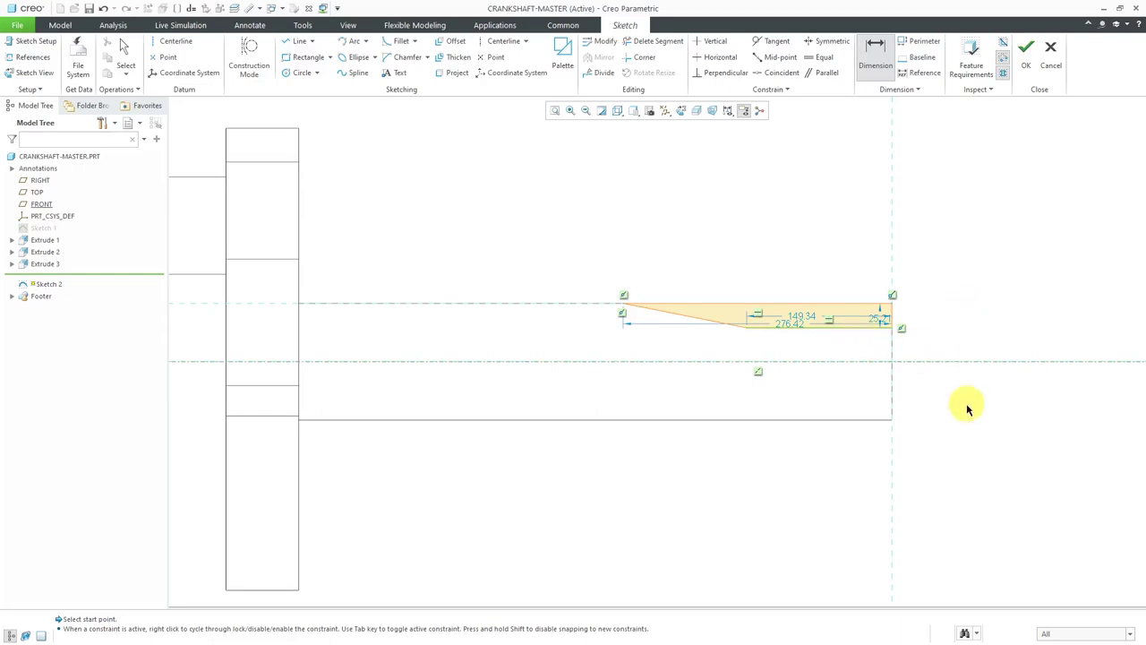
pyautogui.middleClick(968, 456)
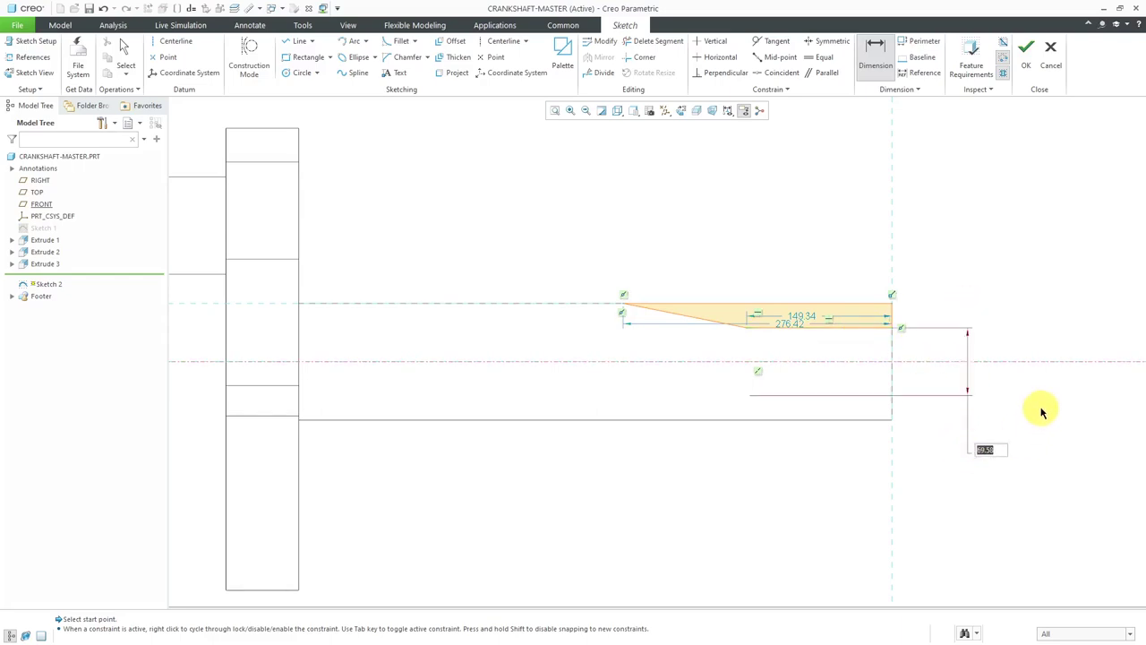
pyautogui.write('80')
pyautogui.press('Return')
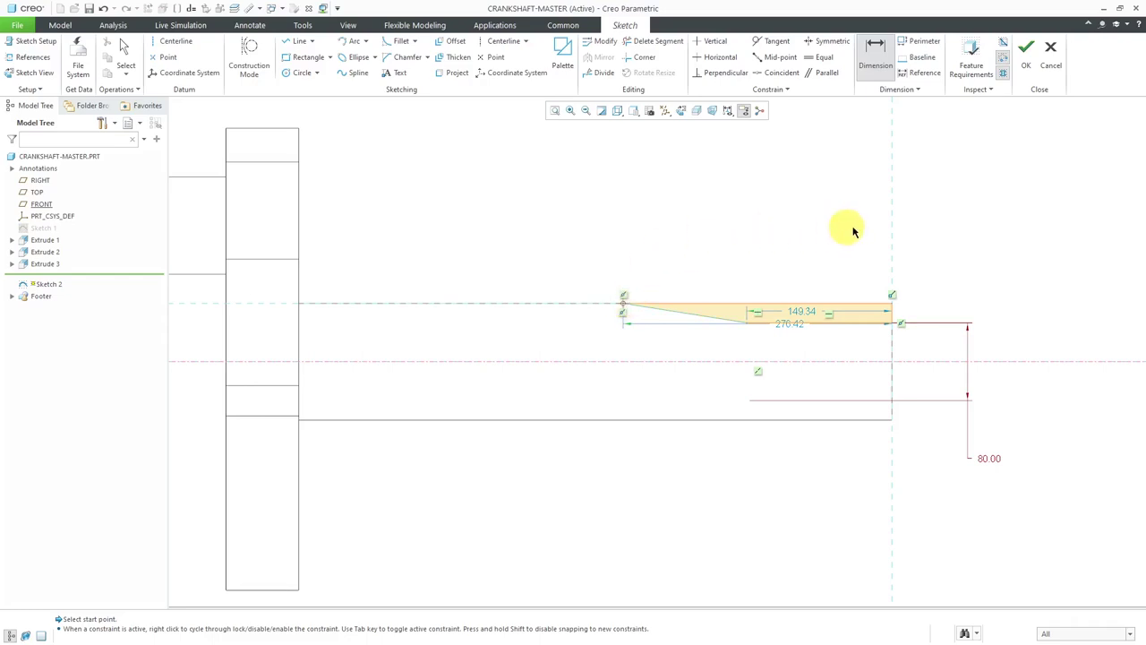
# Step: Dimension the profile's overall length from the taper's start to the shaft end and set it to 325
pyautogui.middleClick(783, 273)
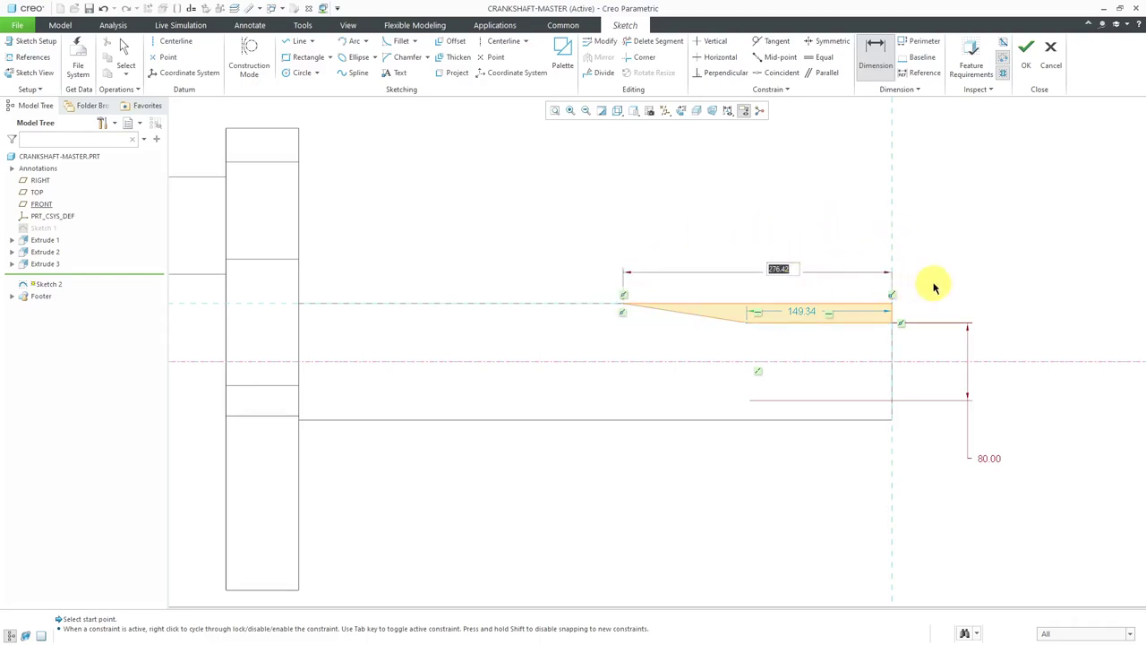
pyautogui.write('325')
pyautogui.press('Return')
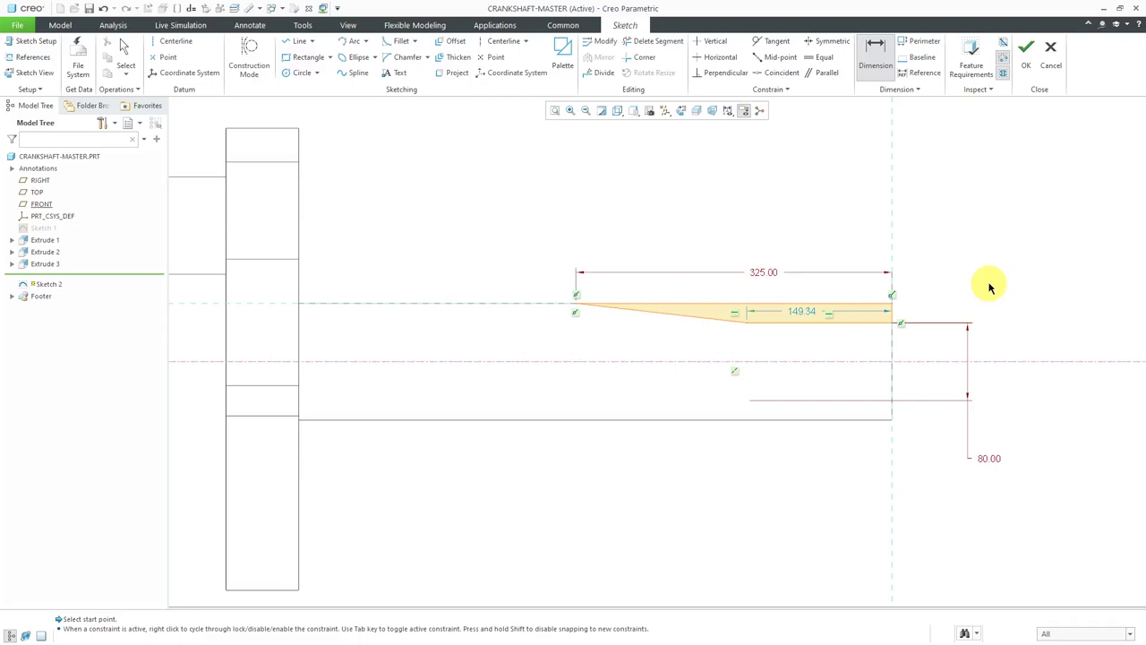
pyautogui.middleClick(952, 200)
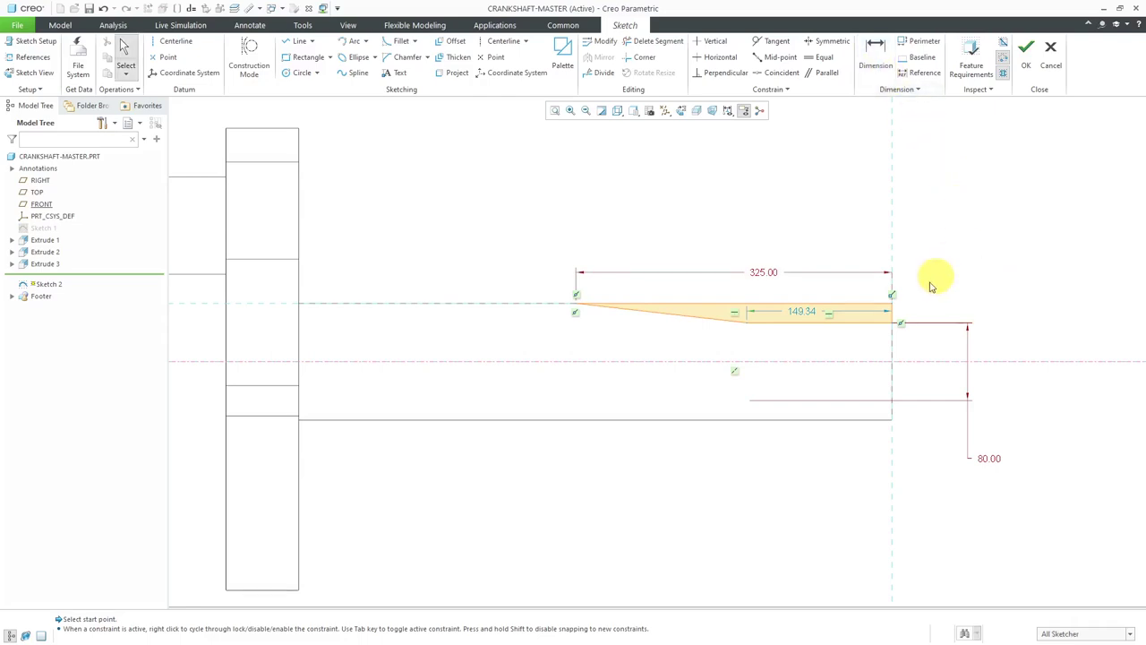
# Step: Set the length of the taper profile's straight lower line to 205
pyautogui.doubleClick(814, 311)
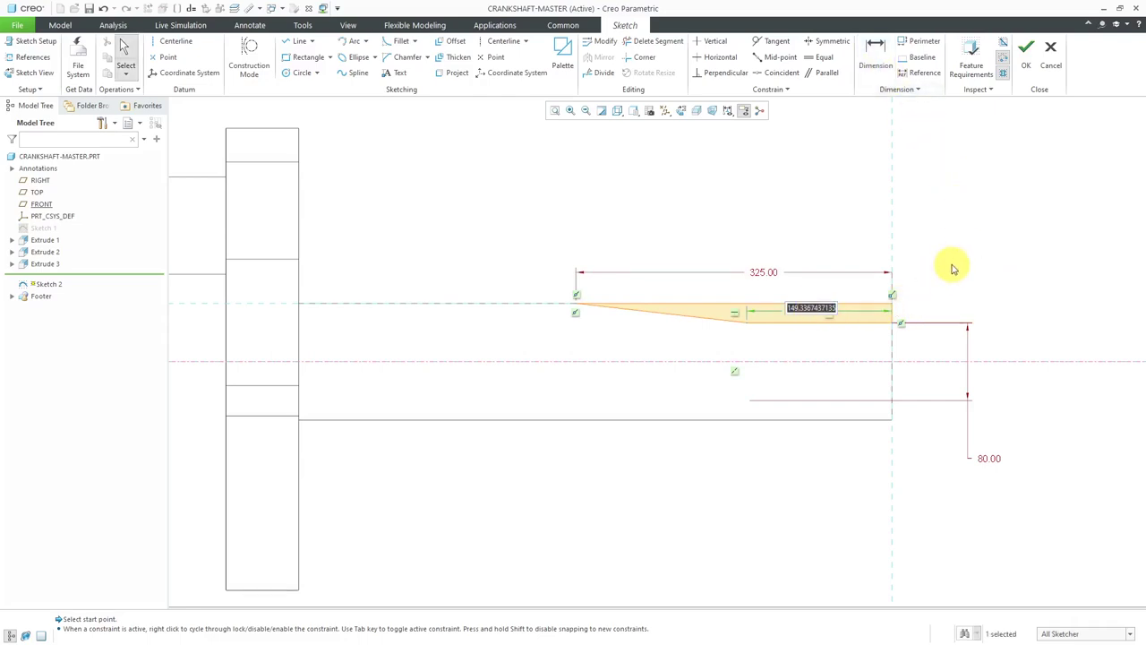
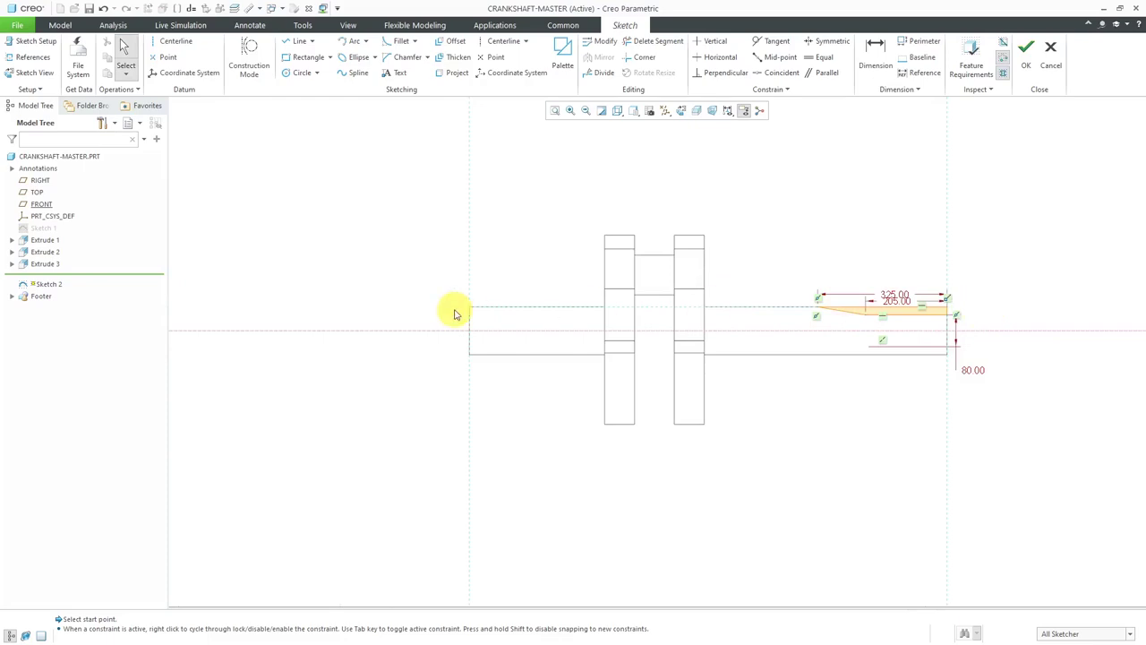
# Step: Sketch a rectangle about 122 by 12 inside the upper corner of the opposite shaft end
pyautogui.click(307, 57)
pyautogui.click(440, 306)
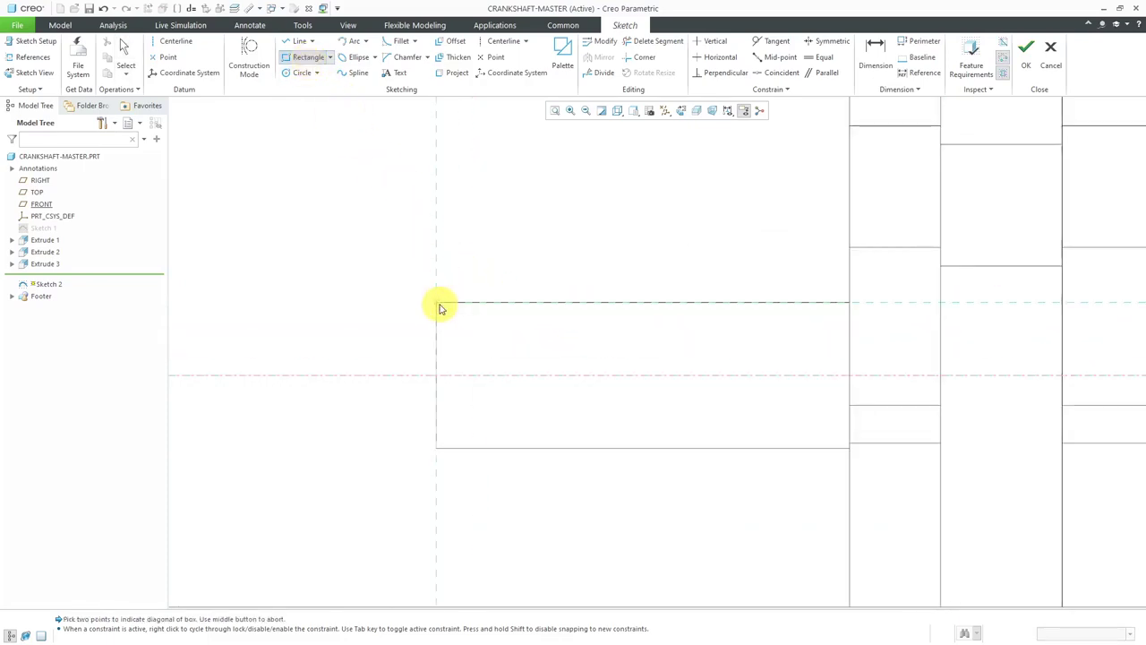
pyautogui.click(585, 317)
pyautogui.middleClick(611, 247)
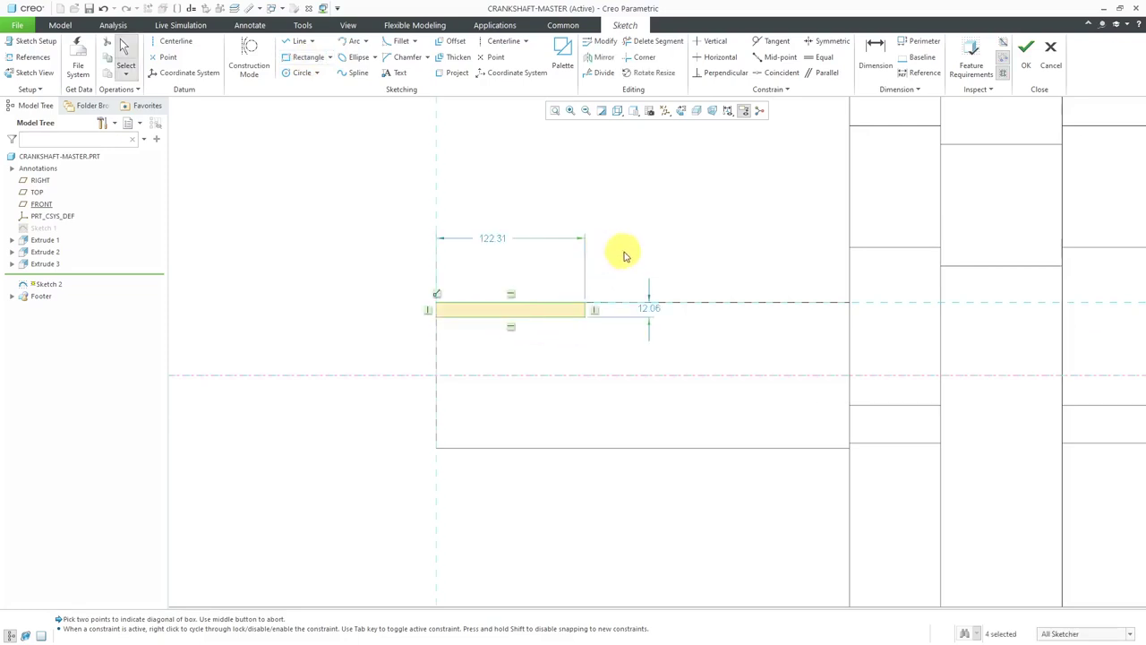
# Step: Set the rectangle's length to 120 and its height to 20
pyautogui.doubleClick(499, 238)
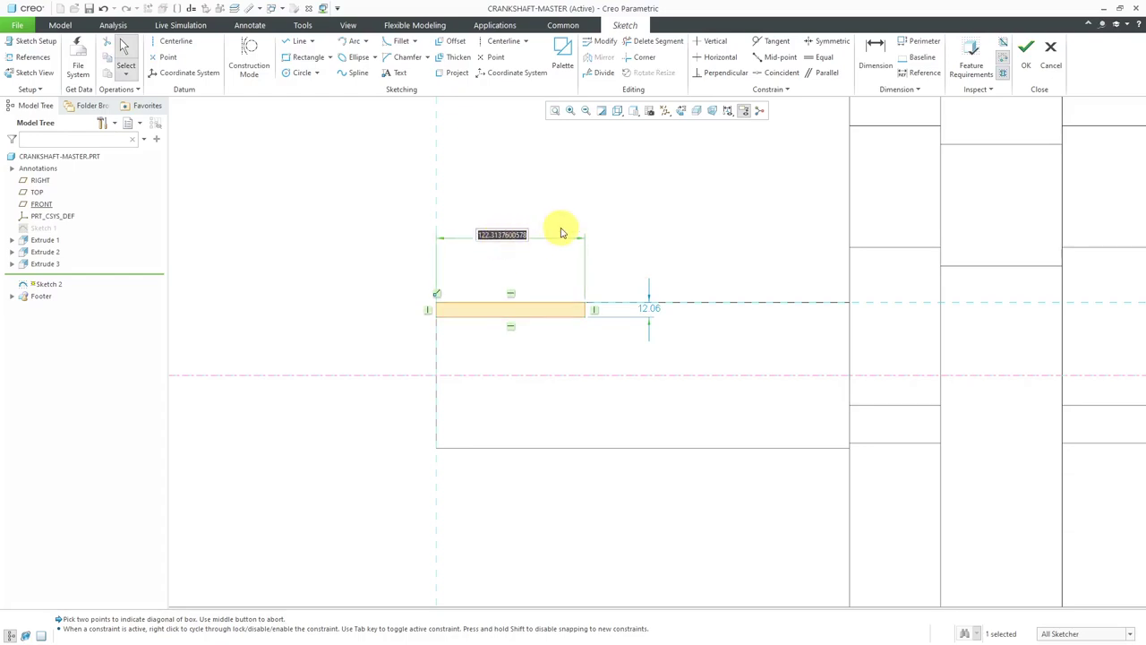
pyautogui.write('120')
pyautogui.press('Return')
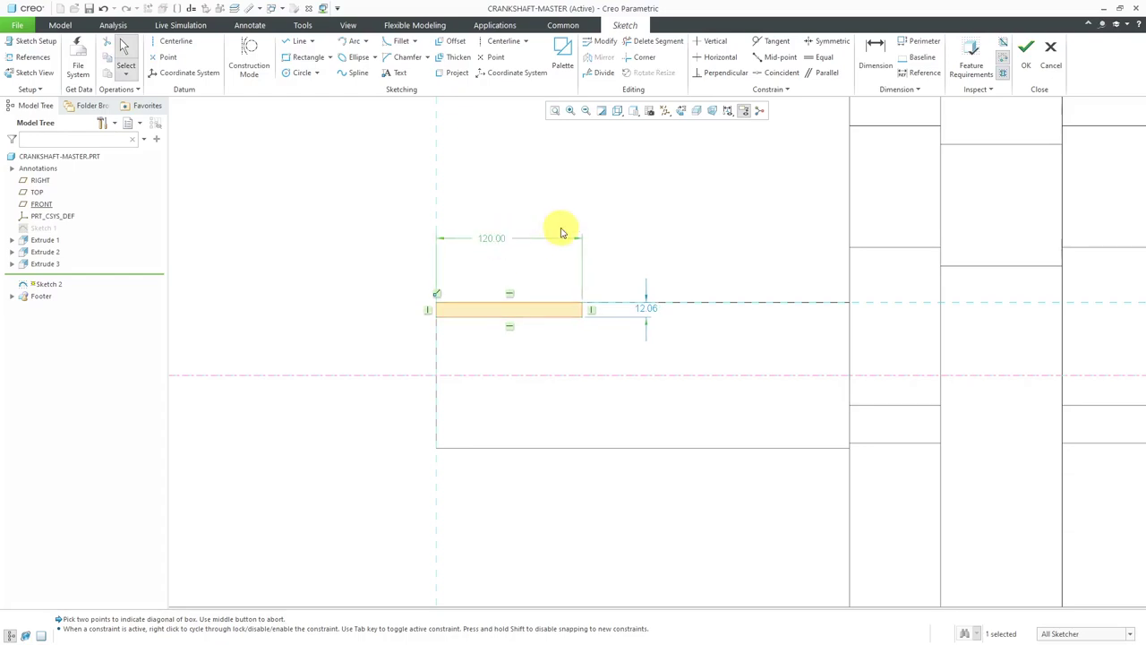
pyautogui.doubleClick(652, 311)
pyautogui.write('20')
pyautogui.press('Return')
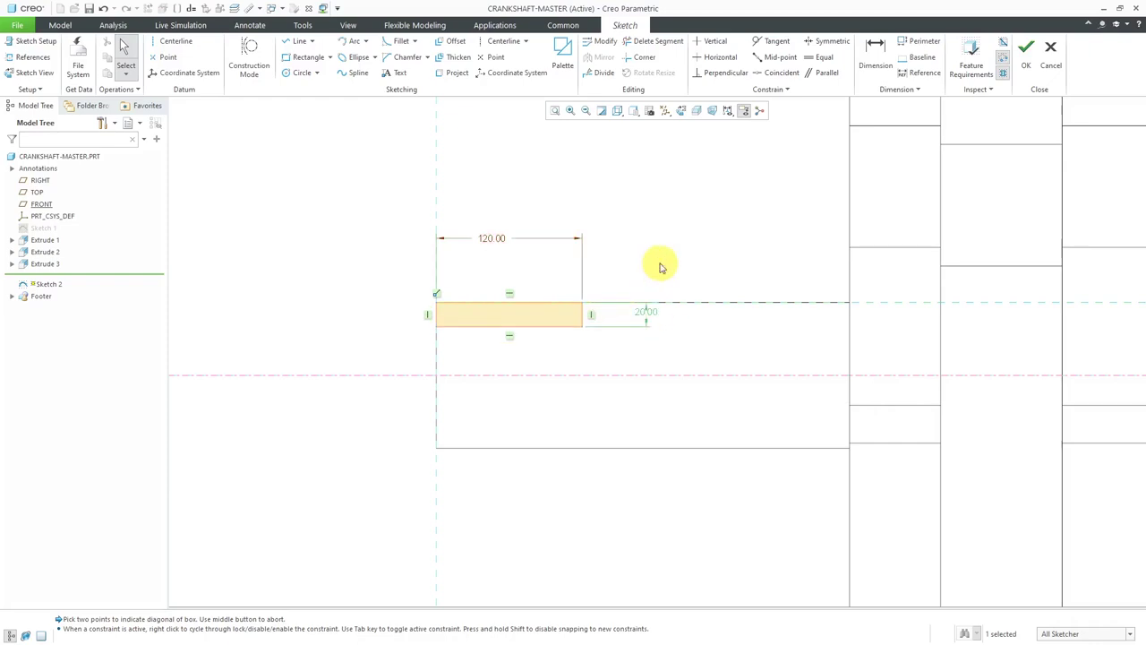
# Step: Sketch a circle about 102 in diameter above the shaft, with its lower edge crossing the sloped part of the taper profile
pyautogui.scroll(-5, 432, 295)
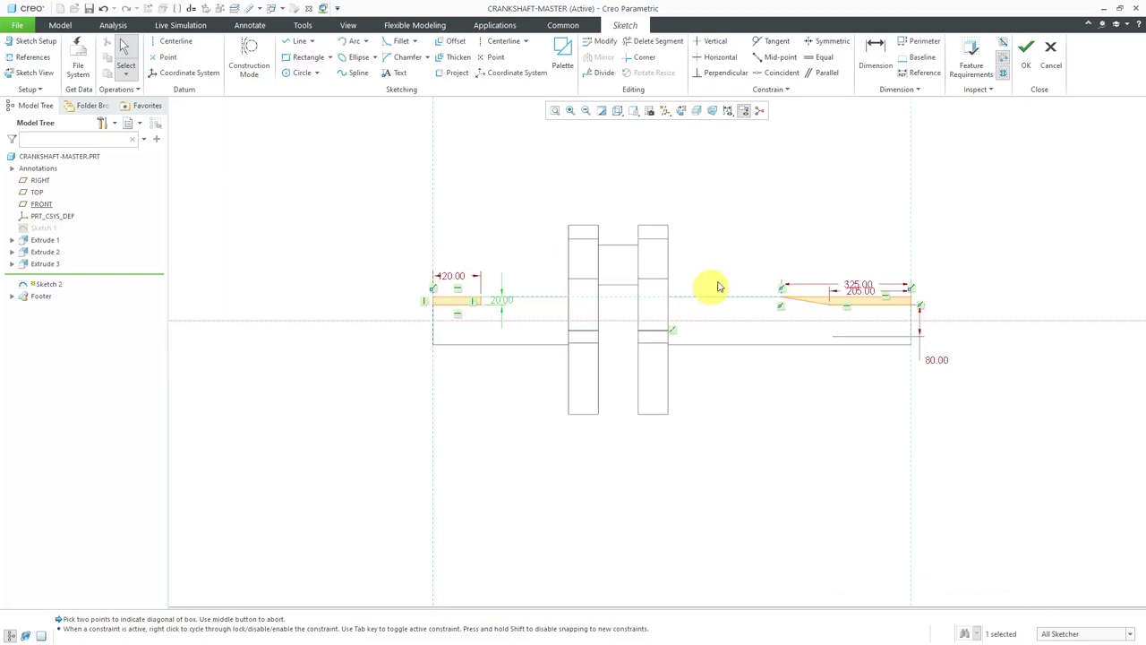
pyautogui.scroll(3, 896, 295)
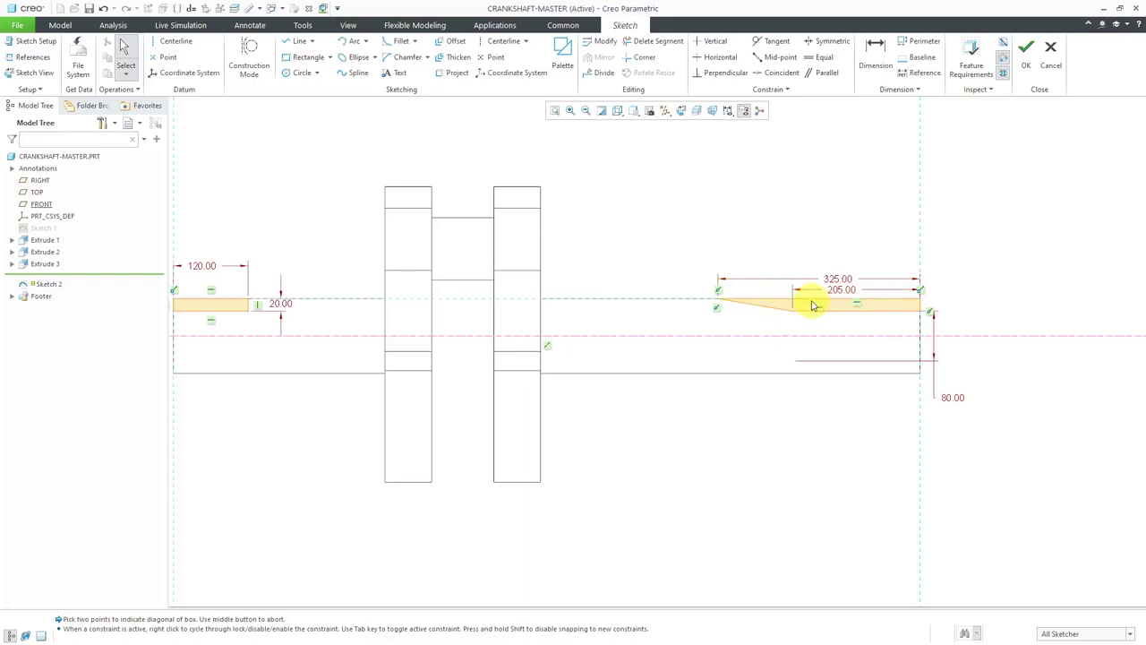
pyautogui.scroll(2, 966, 289)
pyautogui.scroll(1, 914, 278)
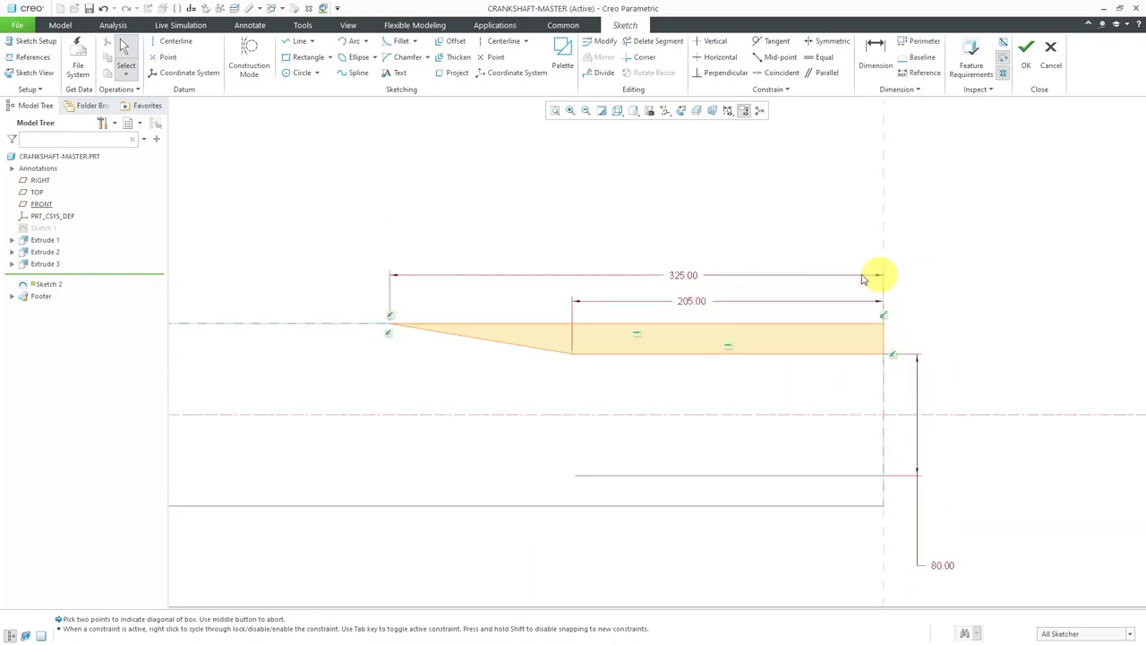
pyautogui.scroll(-1, 758, 494)
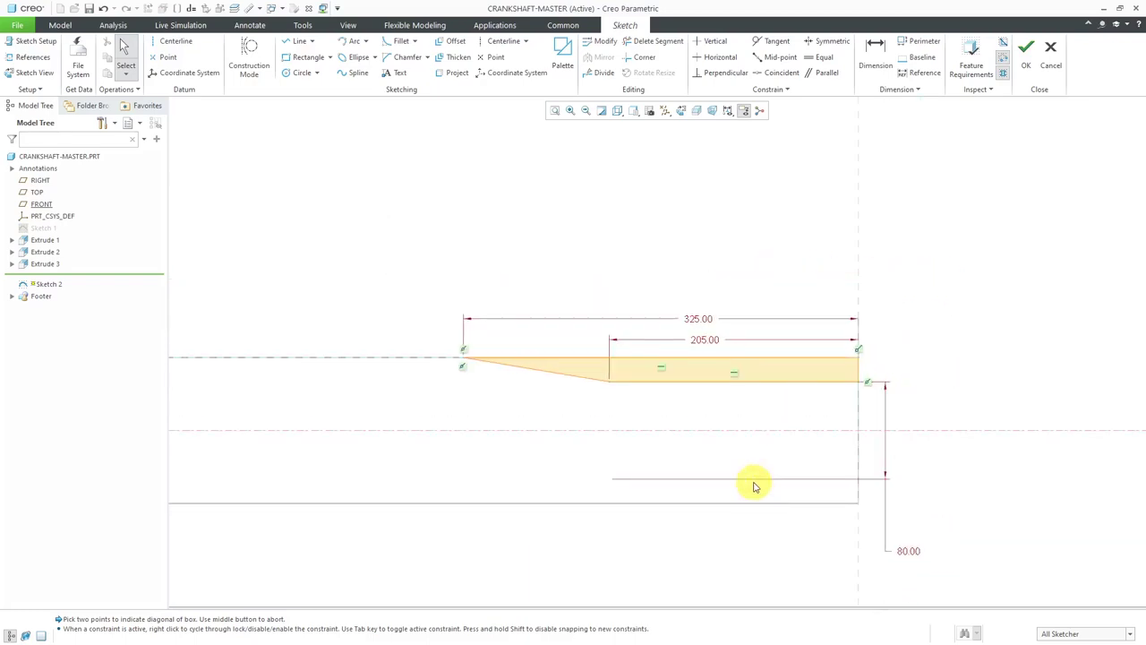
pyautogui.click(301, 74)
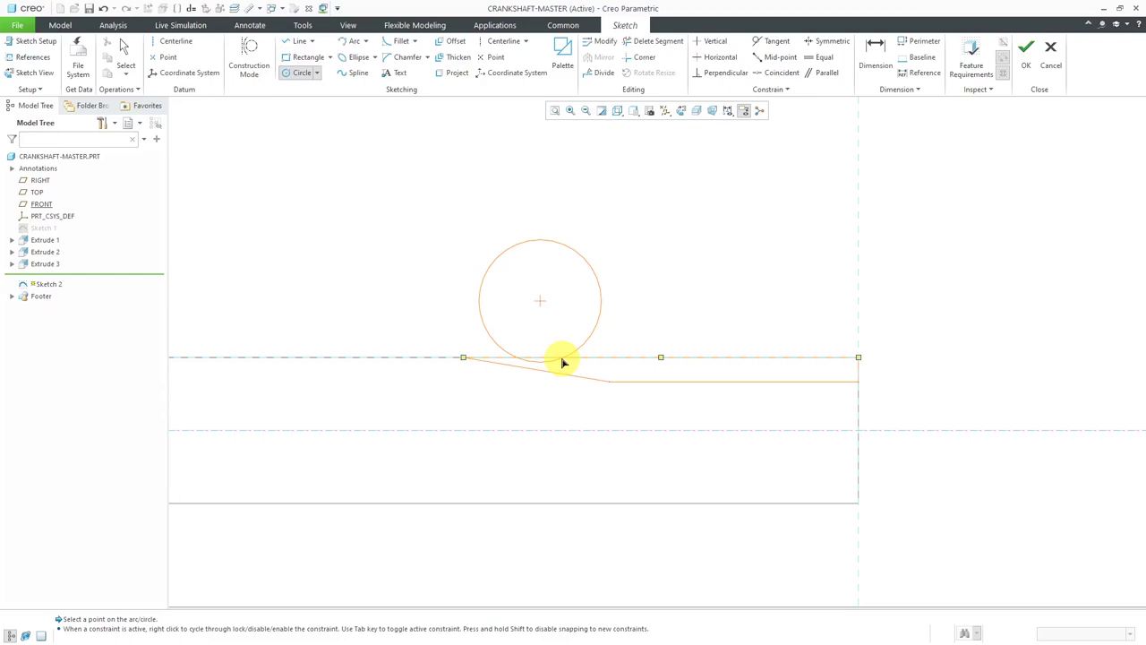
pyautogui.click(562, 362)
pyautogui.middleClick(671, 274)
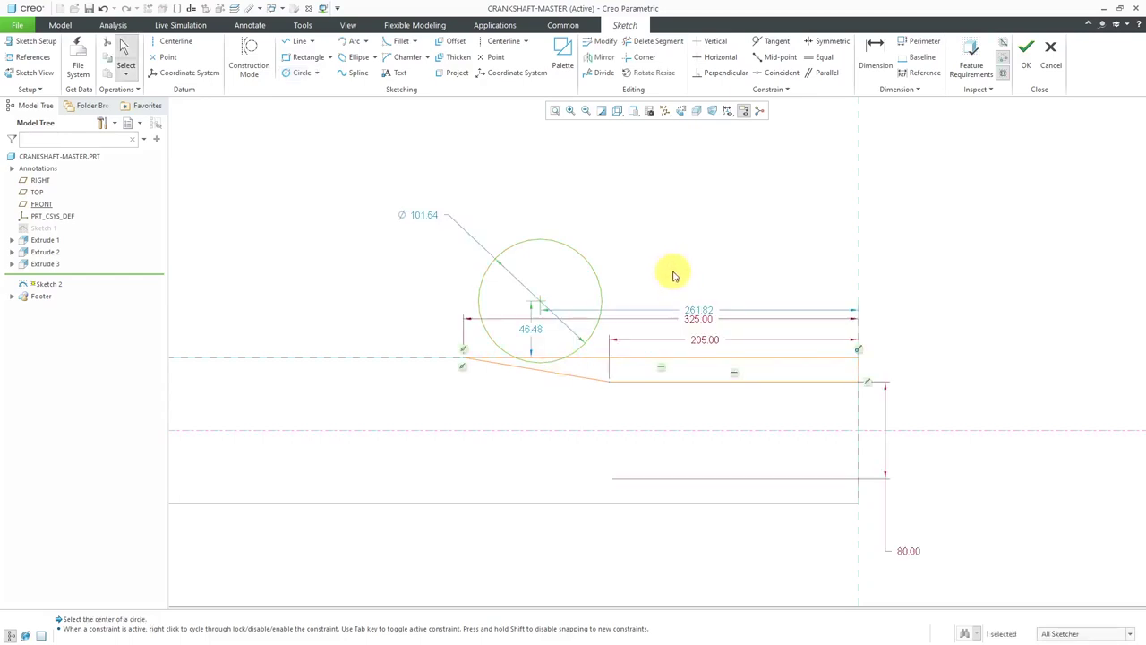
# Step: Set the circle's diameter to 130 and the horizontal distance from its center to the shaft end to 257
pyautogui.doubleClick(436, 221)
pyautogui.write('130')
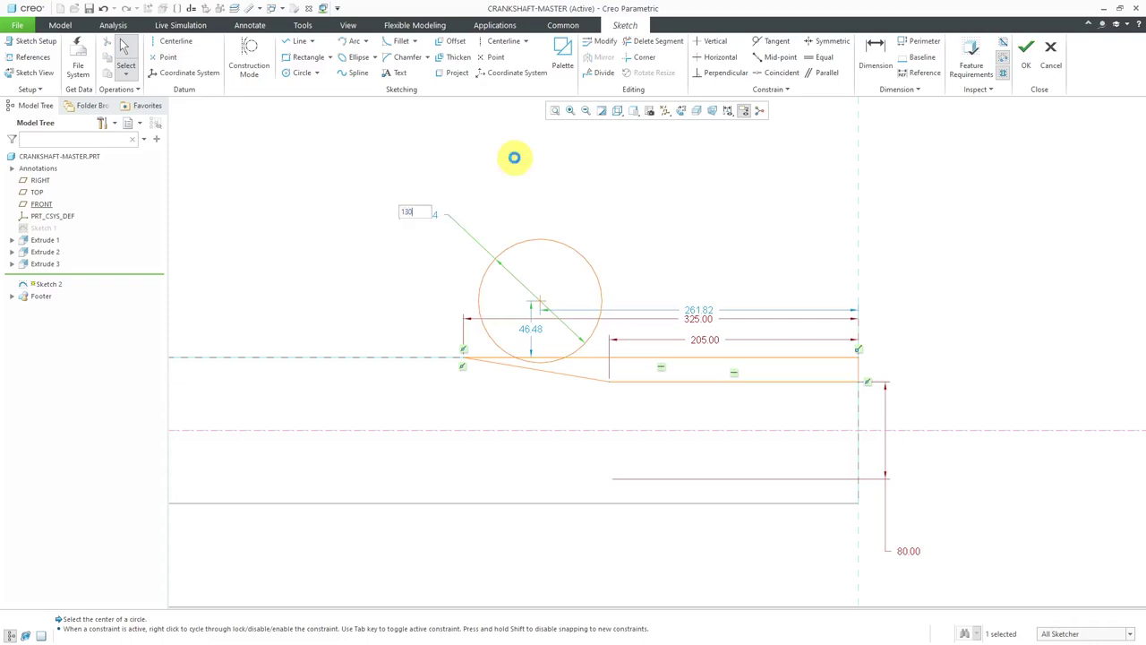
pyautogui.press('Return')
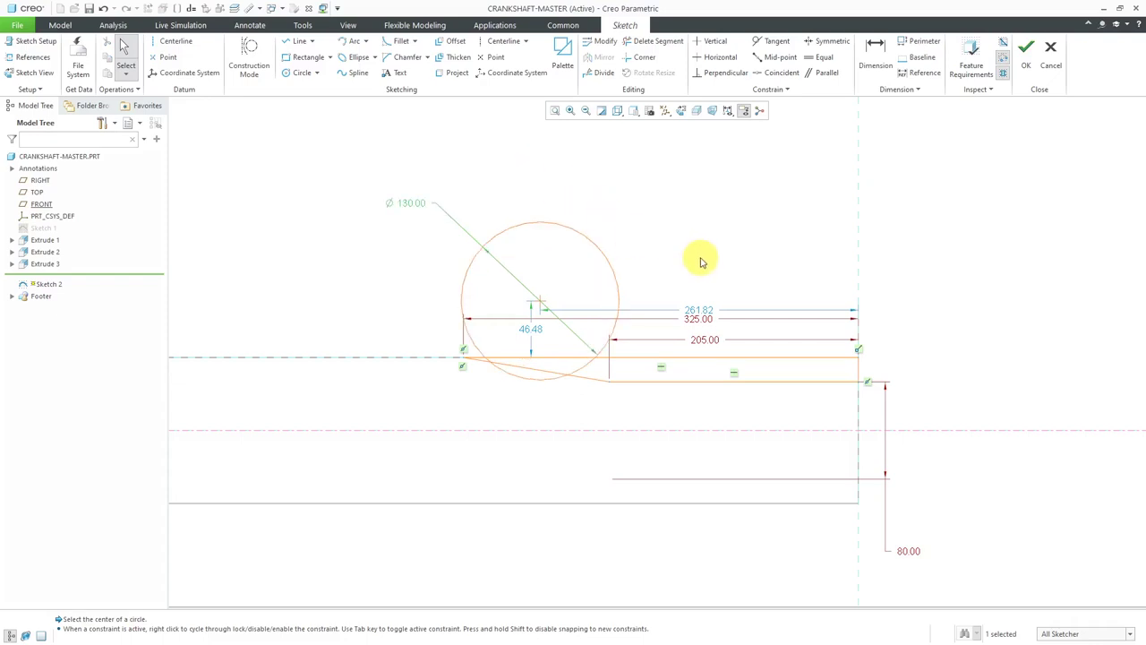
pyautogui.moveTo(705, 315); pyautogui.dragTo(707, 202)
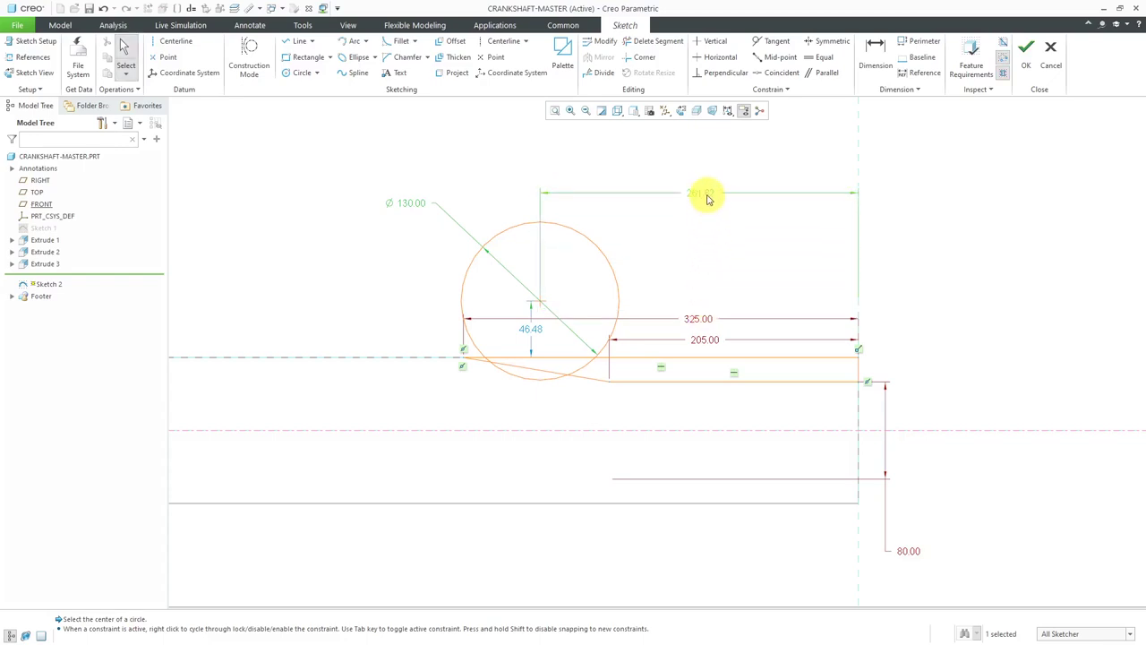
pyautogui.doubleClick(707, 199)
pyautogui.write('257')
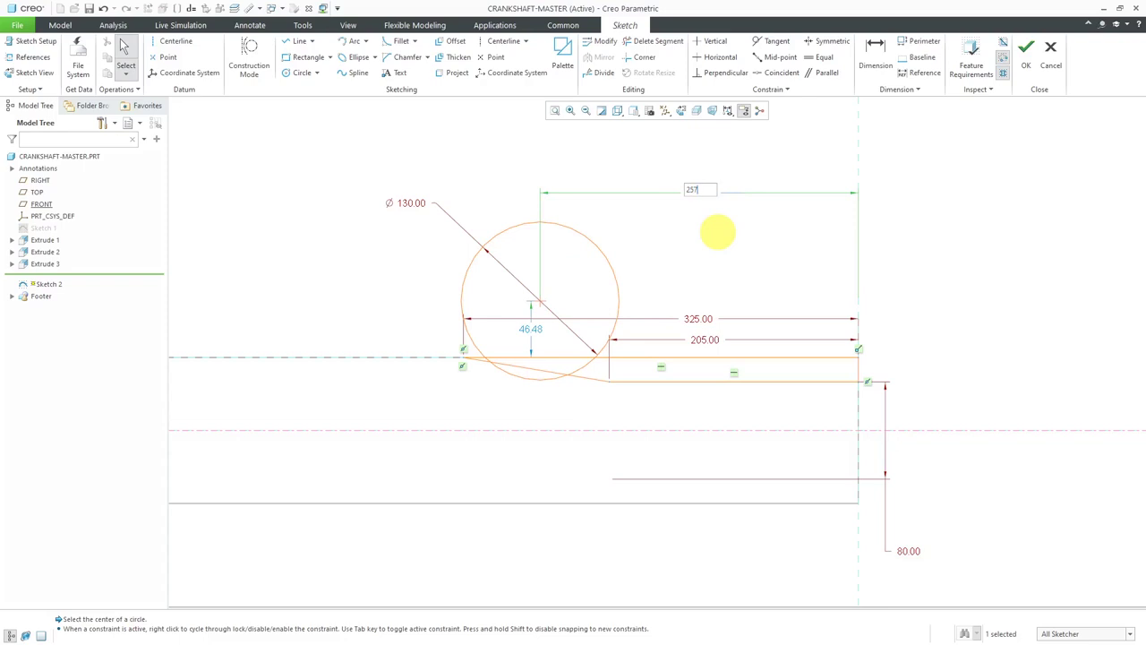
pyautogui.press('Return')
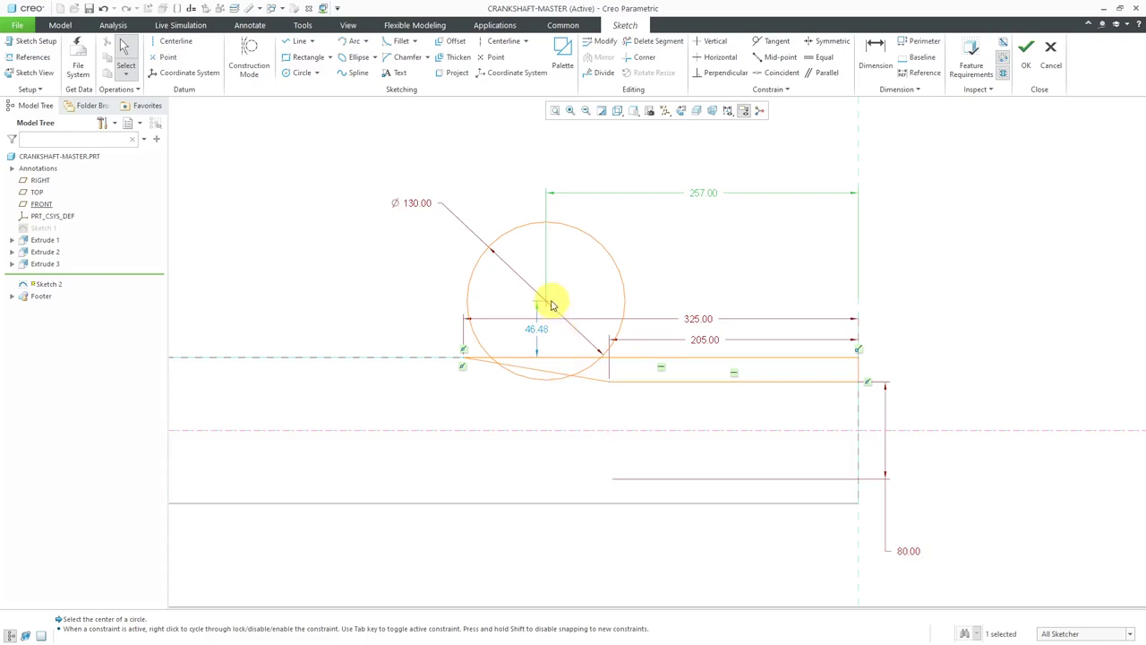
# Step: Dimension the circle center's height above the shaft centerline and set it to 97.5
pyautogui.click(876, 54)
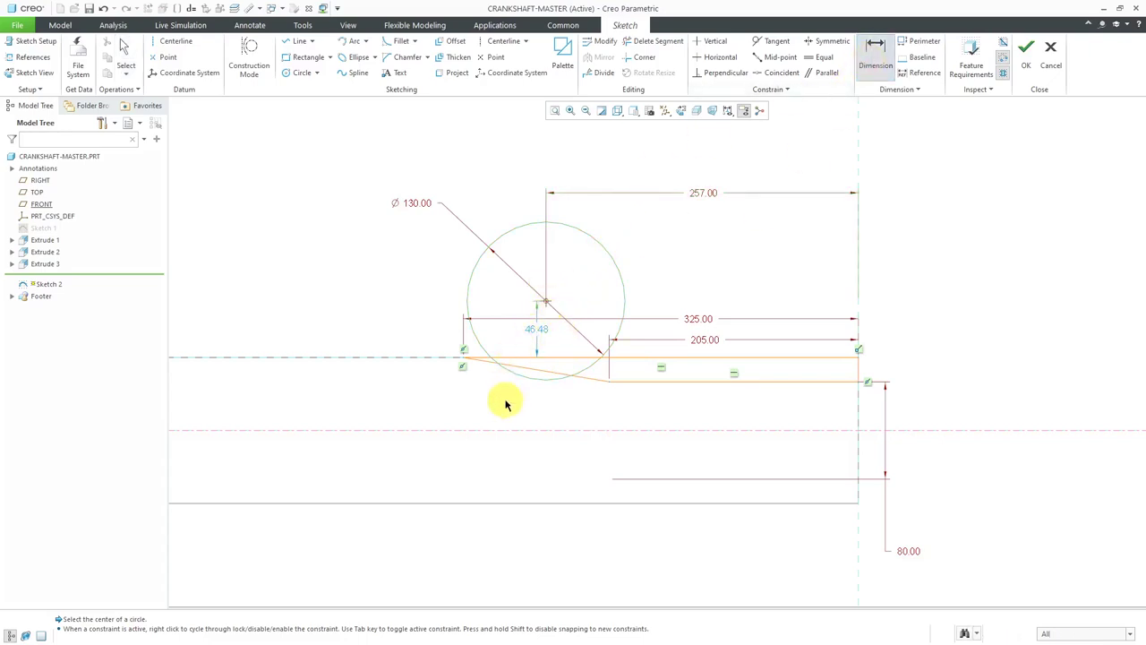
pyautogui.click(498, 428)
pyautogui.middleClick(405, 317)
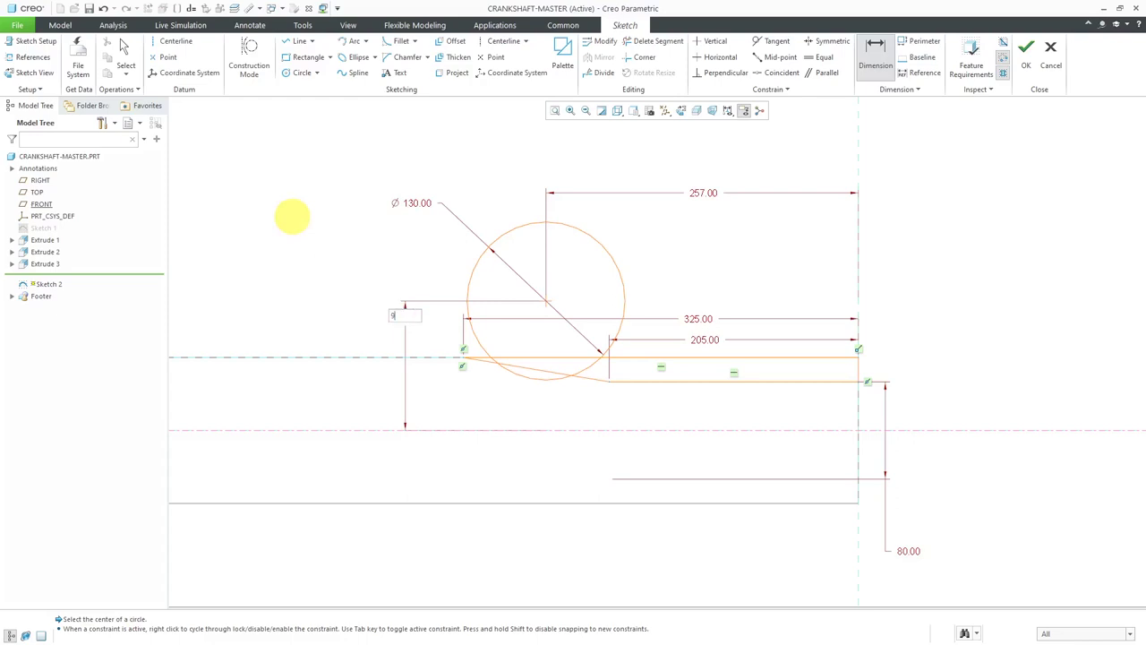
pyautogui.middleClick(292, 215)
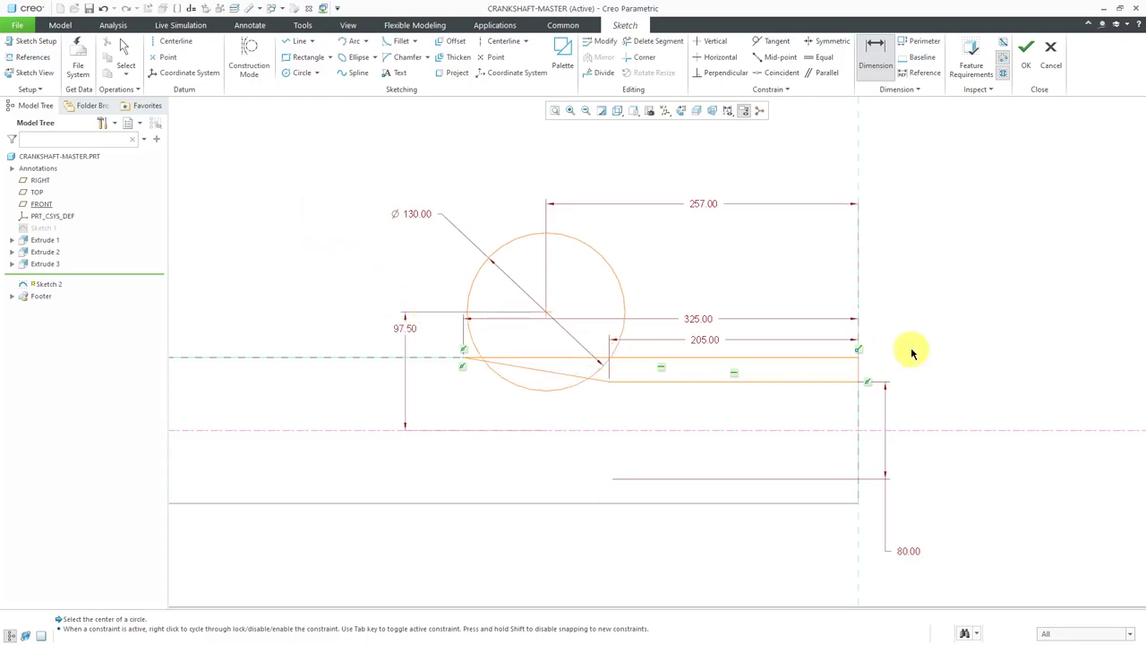
pyautogui.scroll(5, 918, 338)
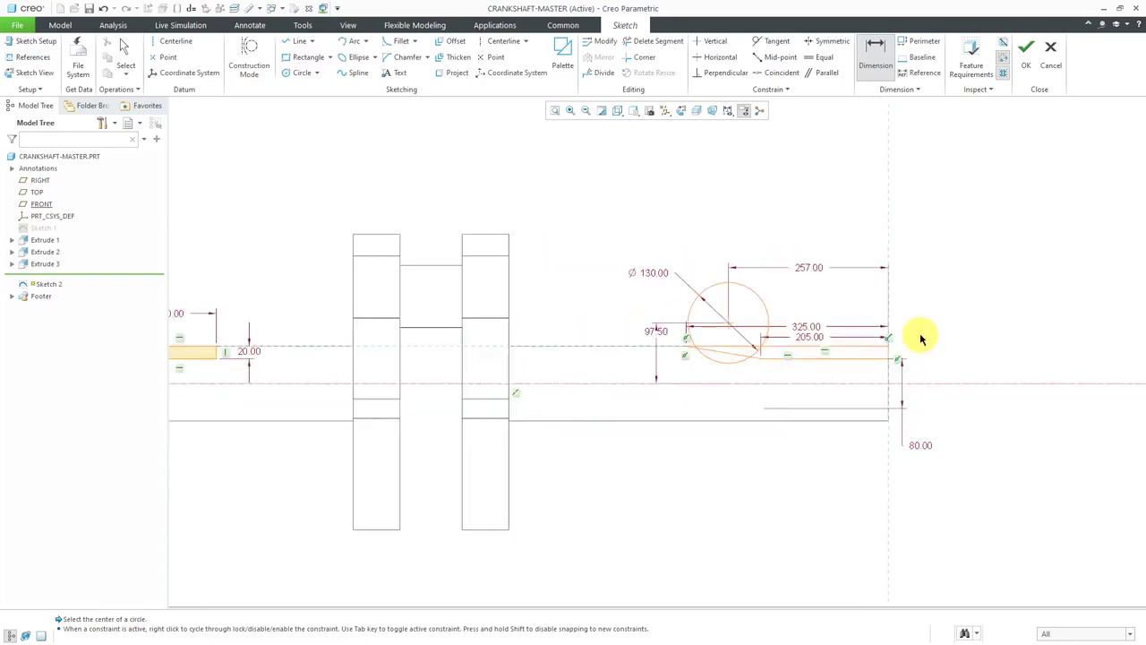
pyautogui.middleClick(687, 246)
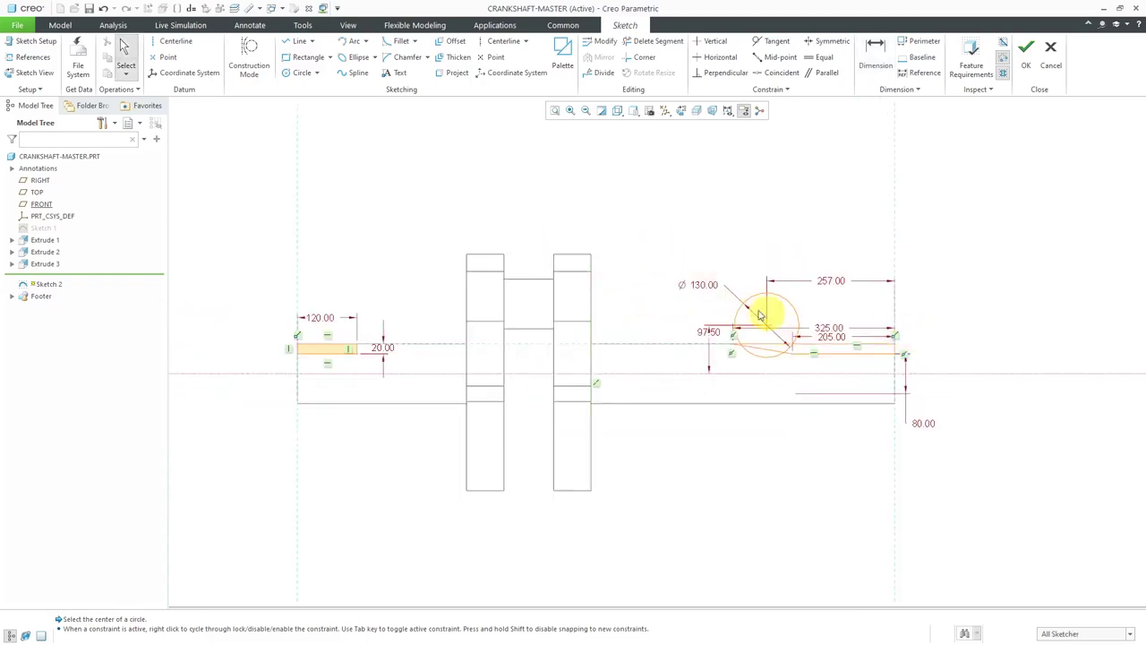
# Step: Accept the finished sketch and return to the part model
pyautogui.rightClick(651, 214)
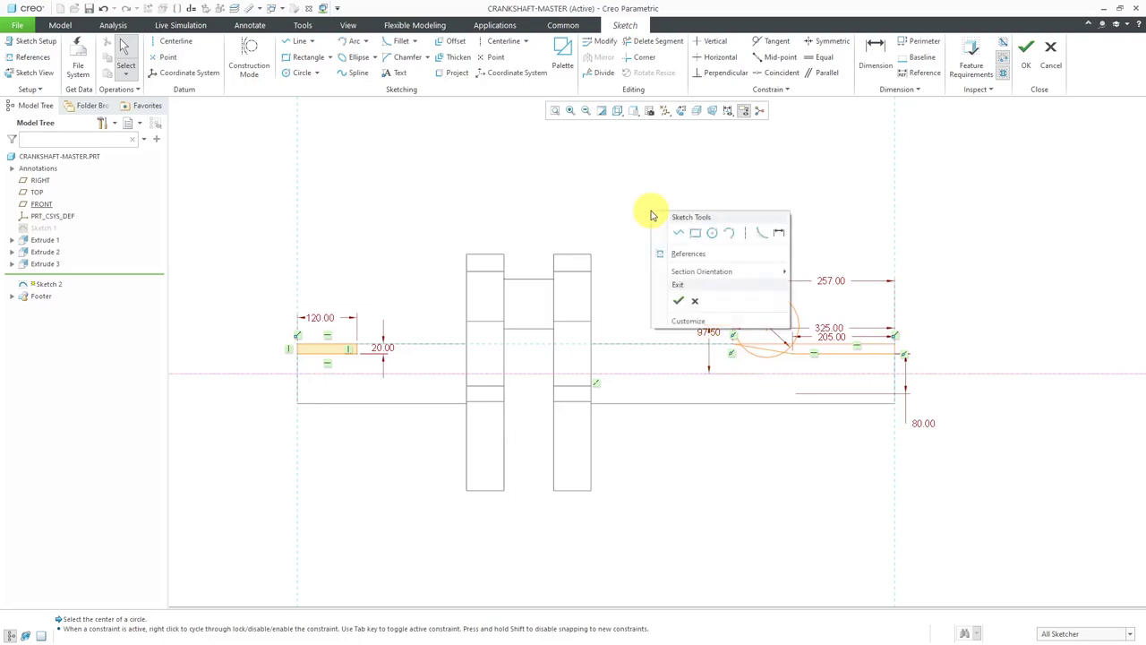
pyautogui.click(679, 302)
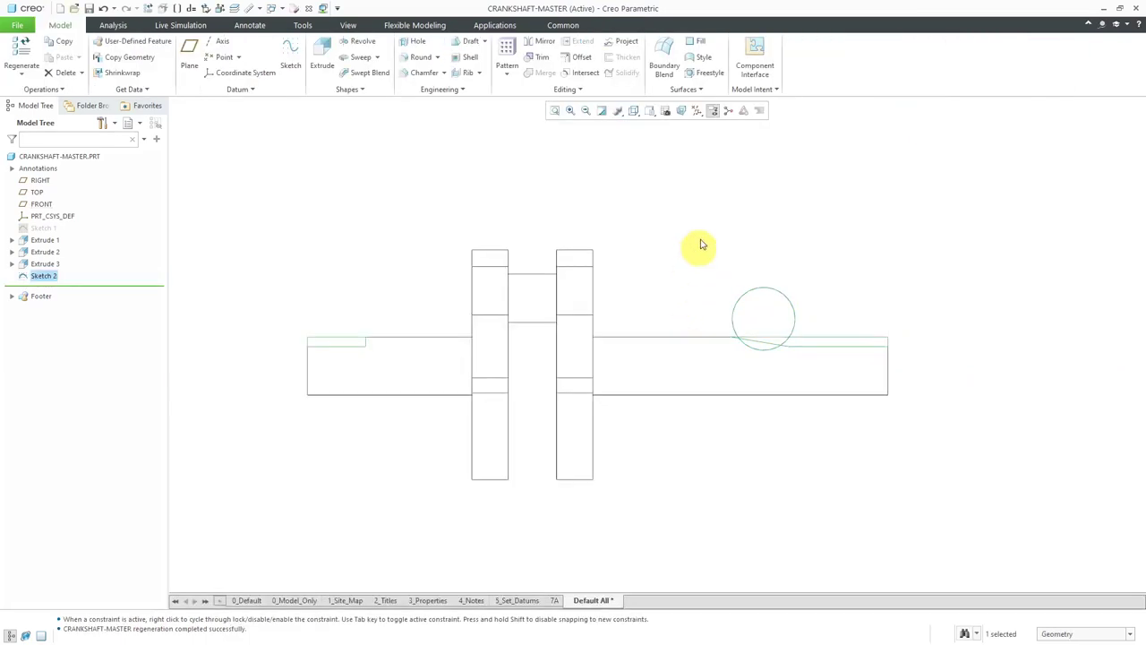
# Step: Filter the selection to Sketch Region and select the rectangle plus all three regions of the taper profile, leaving out the rest of the circle
pyautogui.moveTo(740, 228); pyautogui.dragTo(753, 277, button='middle')
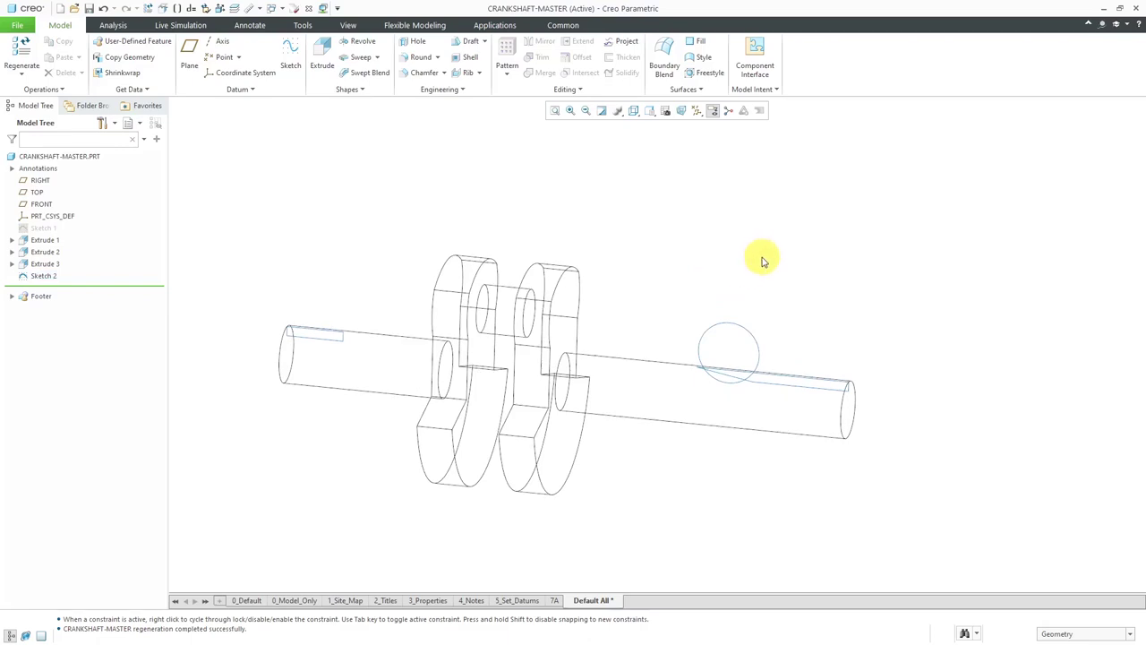
pyautogui.click(1086, 634)
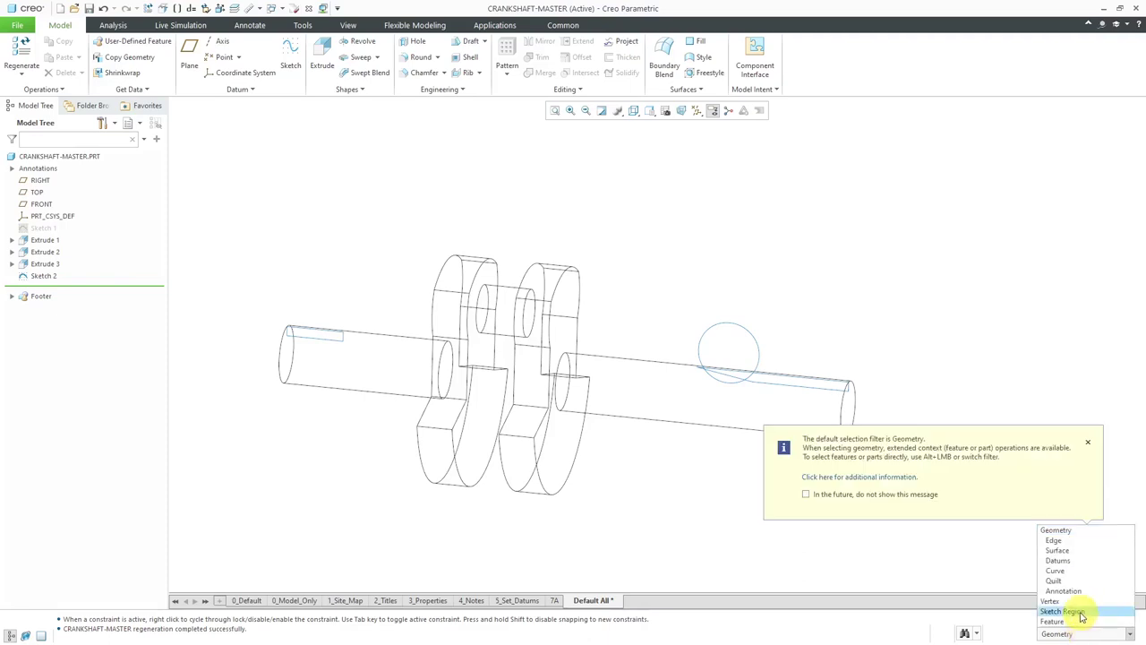
pyautogui.click(1080, 613)
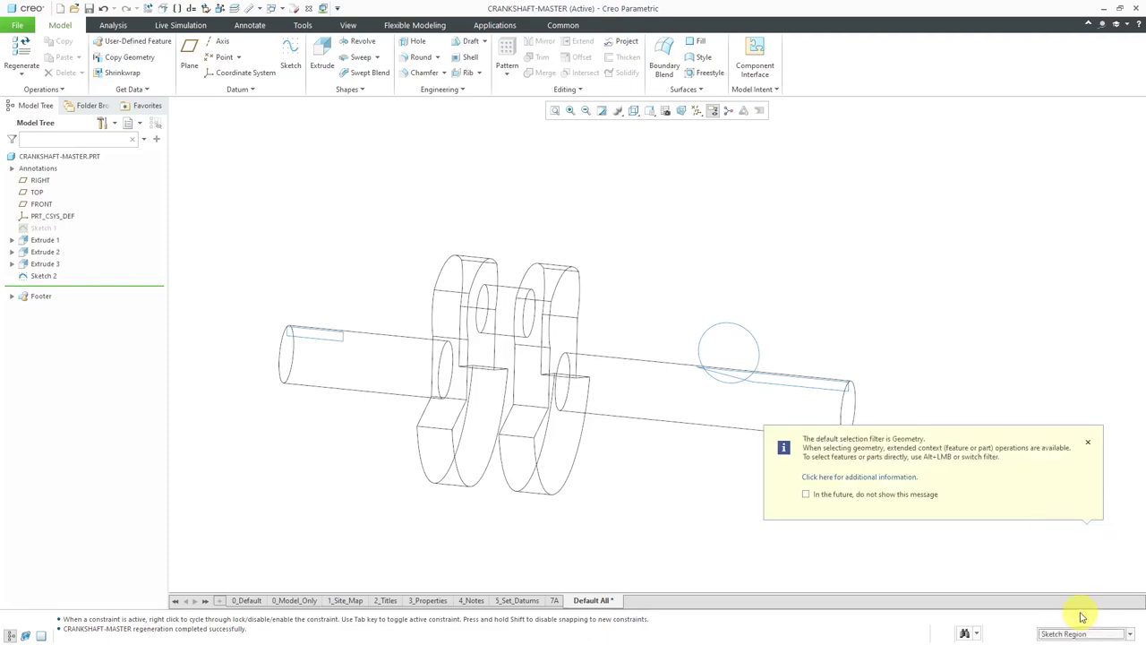
pyautogui.click(322, 341)
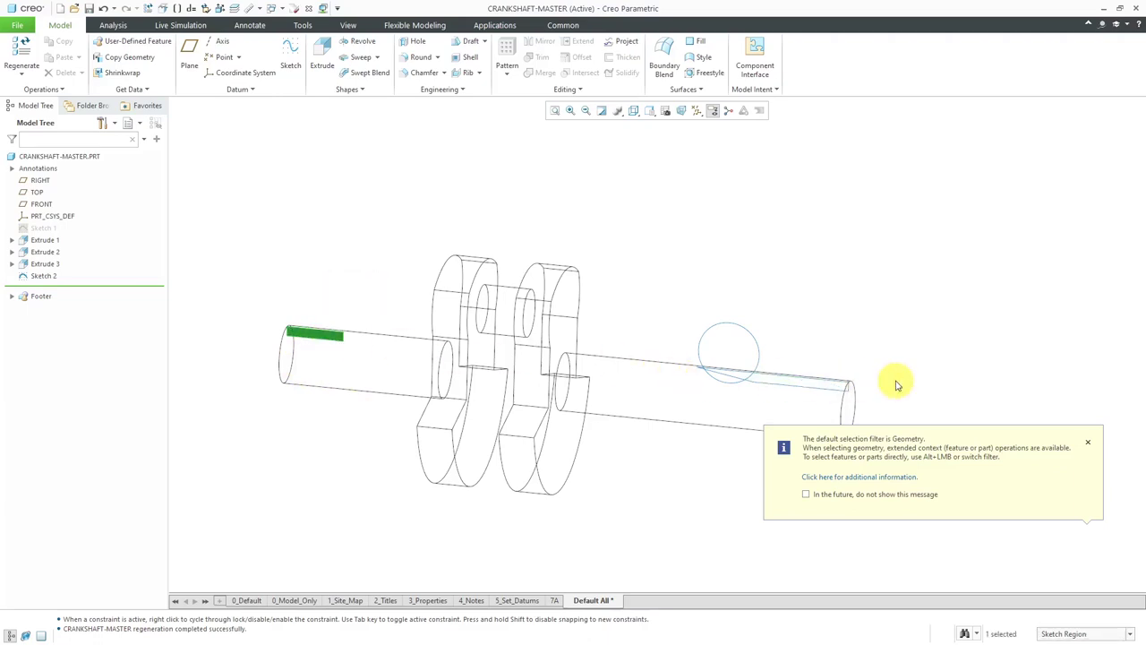
pyautogui.scroll(3, 835, 396)
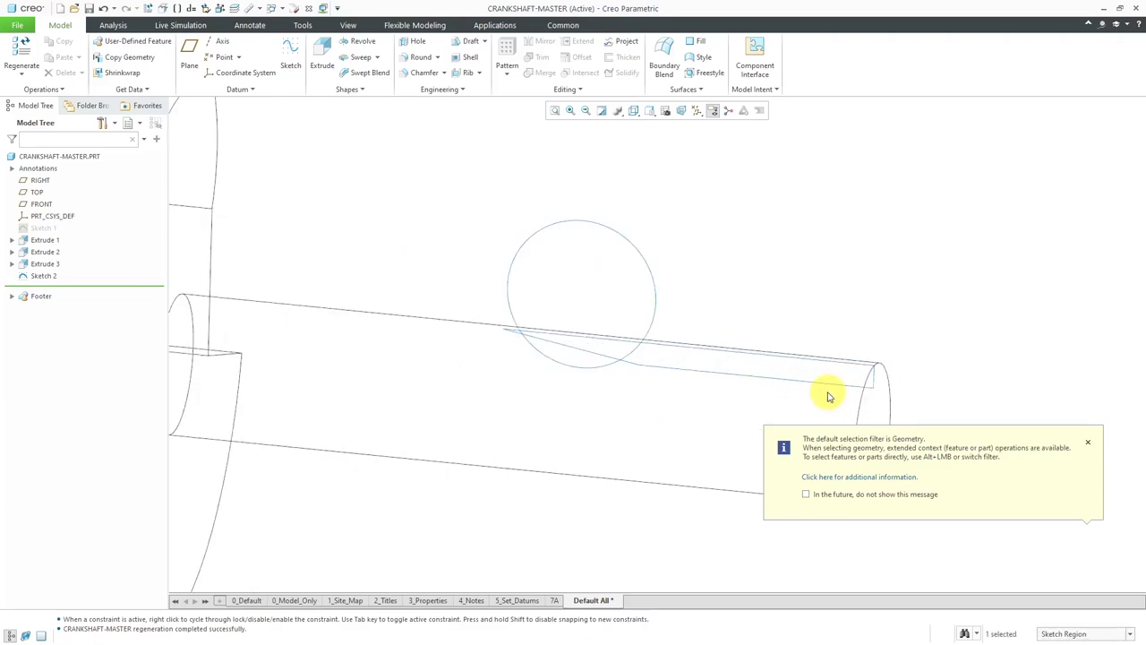
pyautogui.keyDown('ctrl'); pyautogui.click(816, 376); pyautogui.keyUp('ctrl')
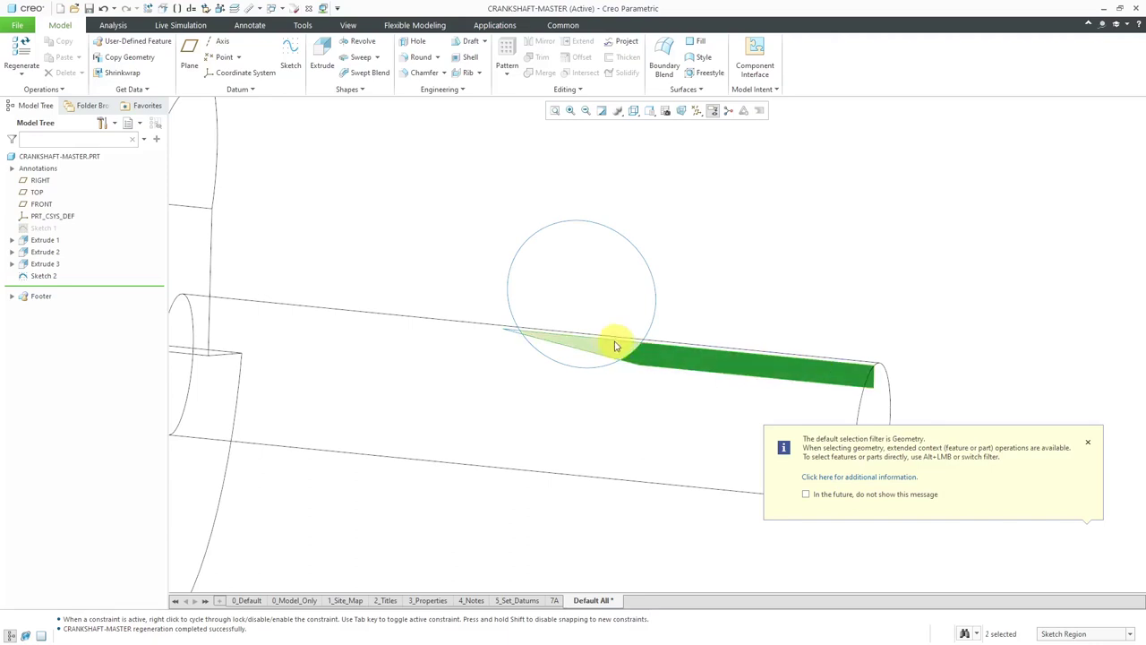
pyautogui.keyDown('ctrl'); pyautogui.click(608, 345); pyautogui.keyUp('ctrl')
pyautogui.scroll(3, 524, 333)
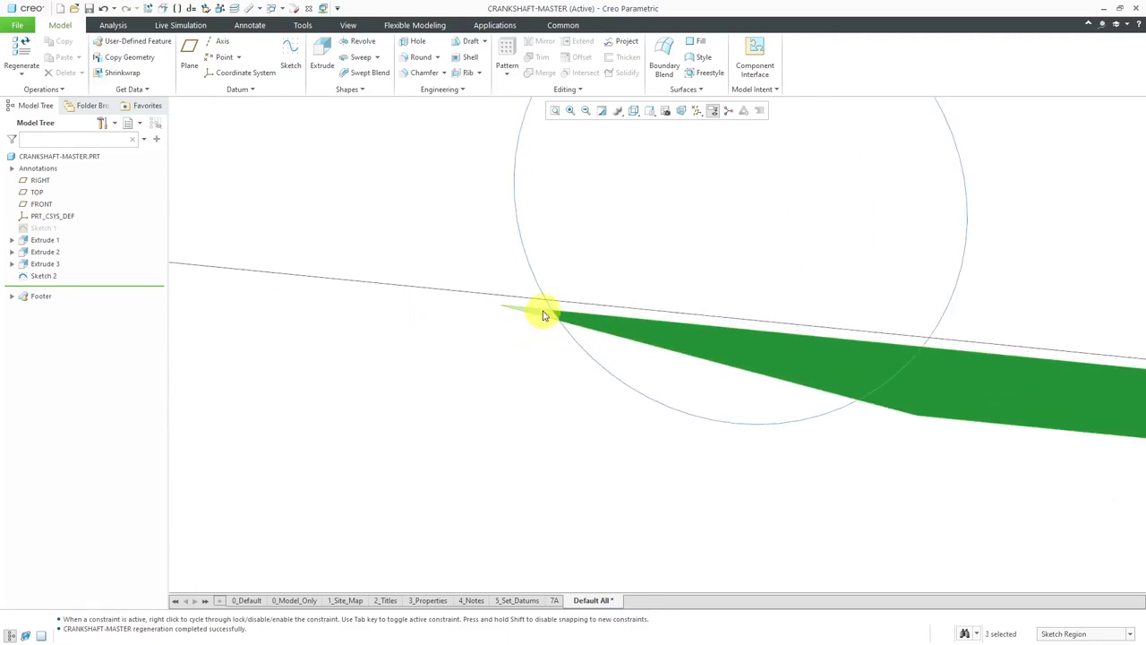
pyautogui.scroll(-5, 544, 316)
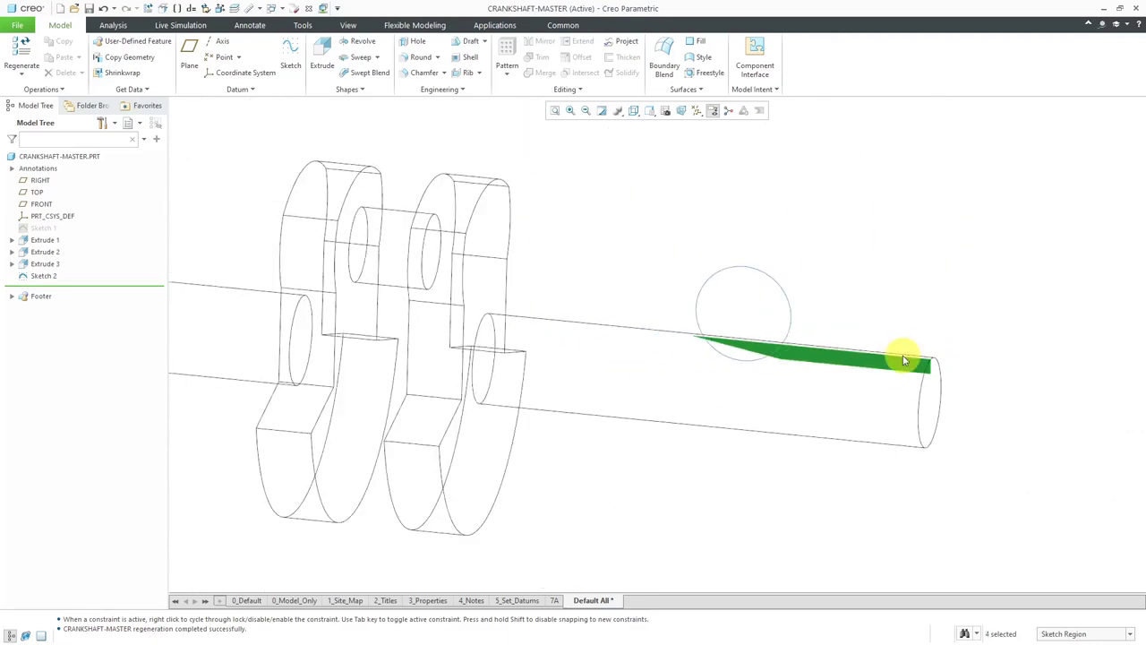
pyautogui.scroll(-3, 887, 367)
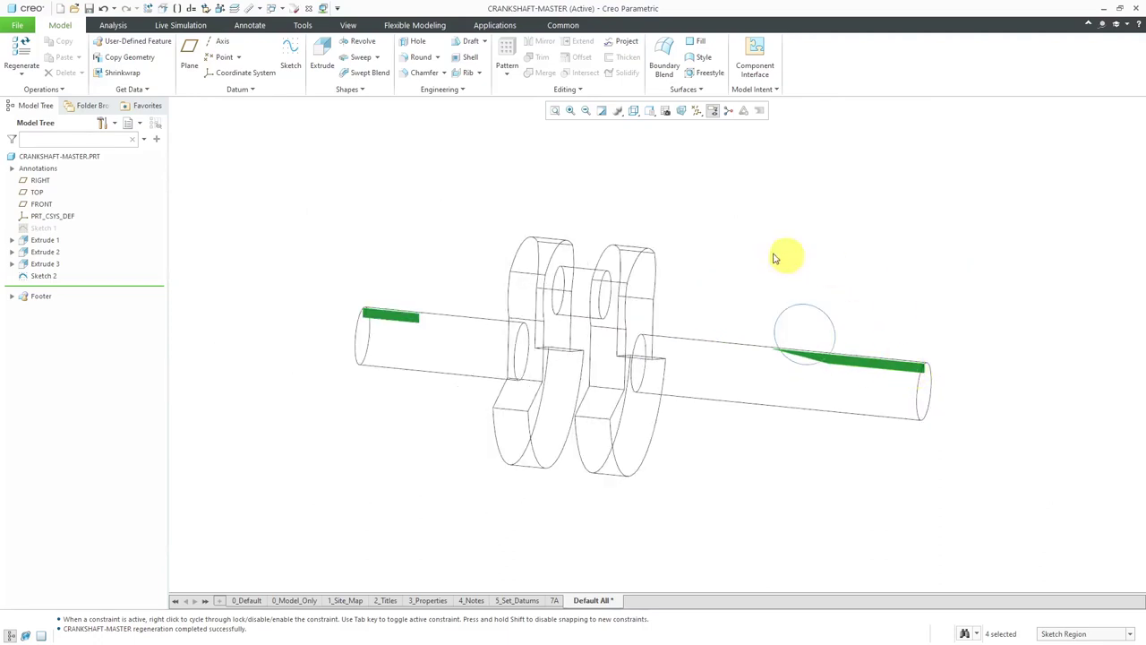
# Step: Revolve the selected sketch regions 360 degrees about the main shaft axis as a material-removing cut, with axis display turned on
pyautogui.click(369, 46)
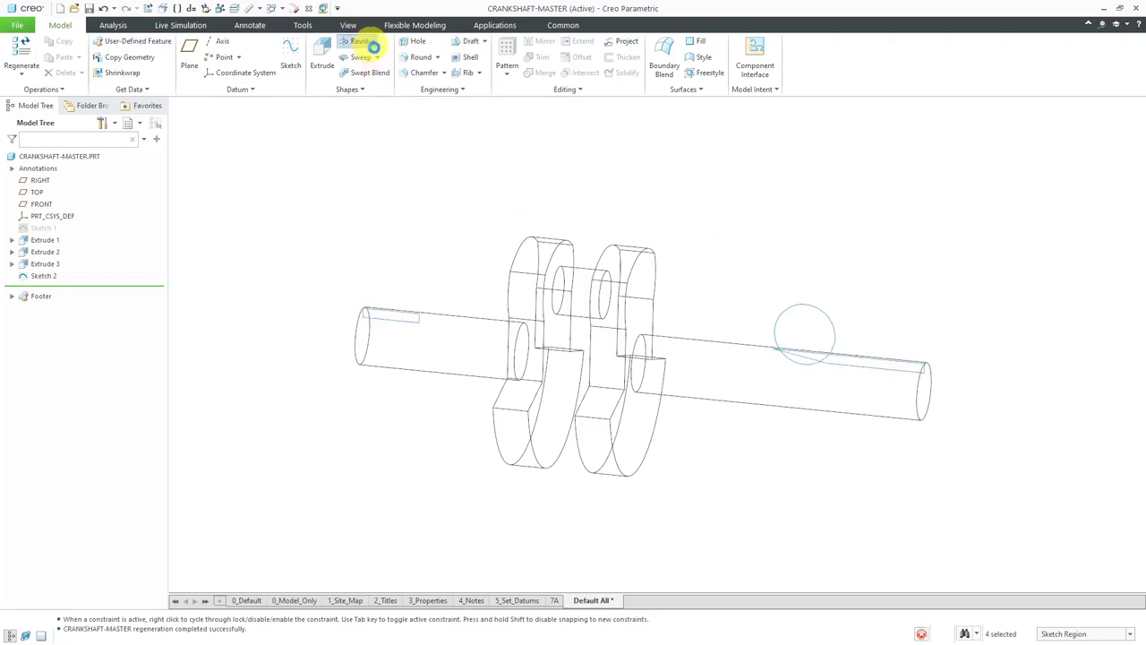
pyautogui.click(695, 113)
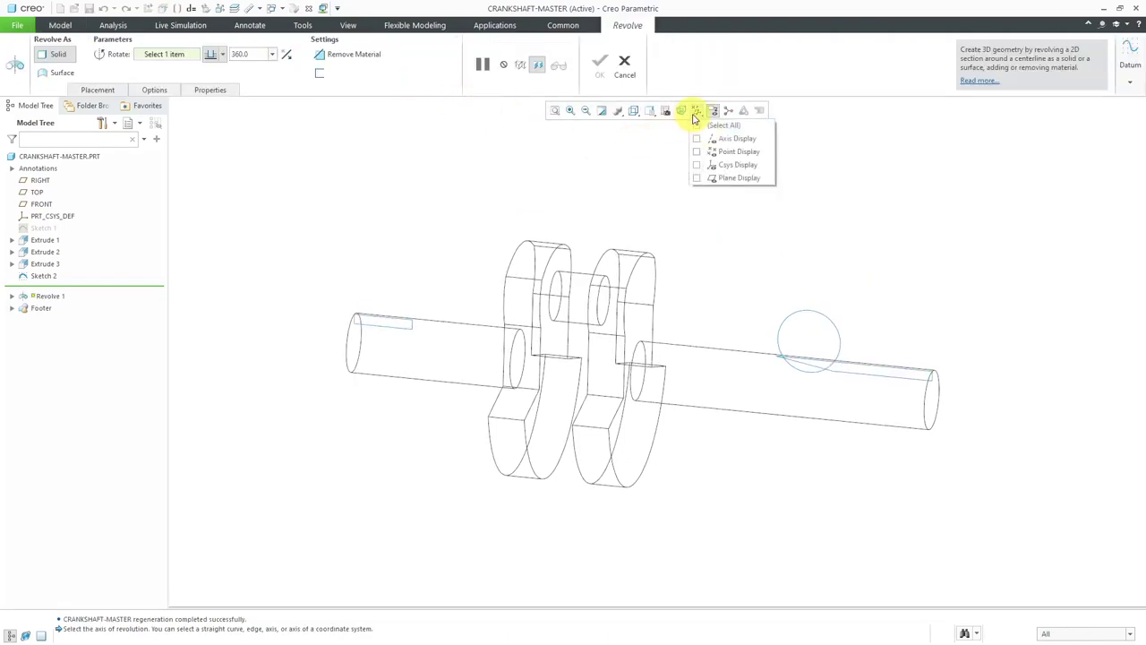
pyautogui.click(722, 139)
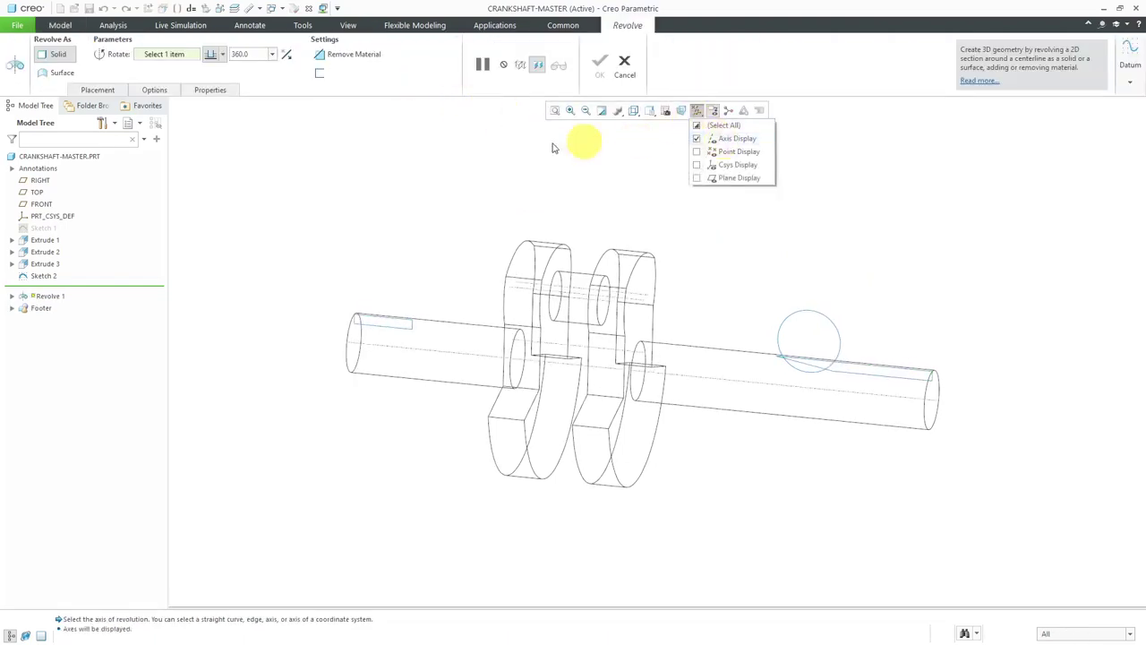
pyautogui.click(98, 90)
pyautogui.click(109, 160)
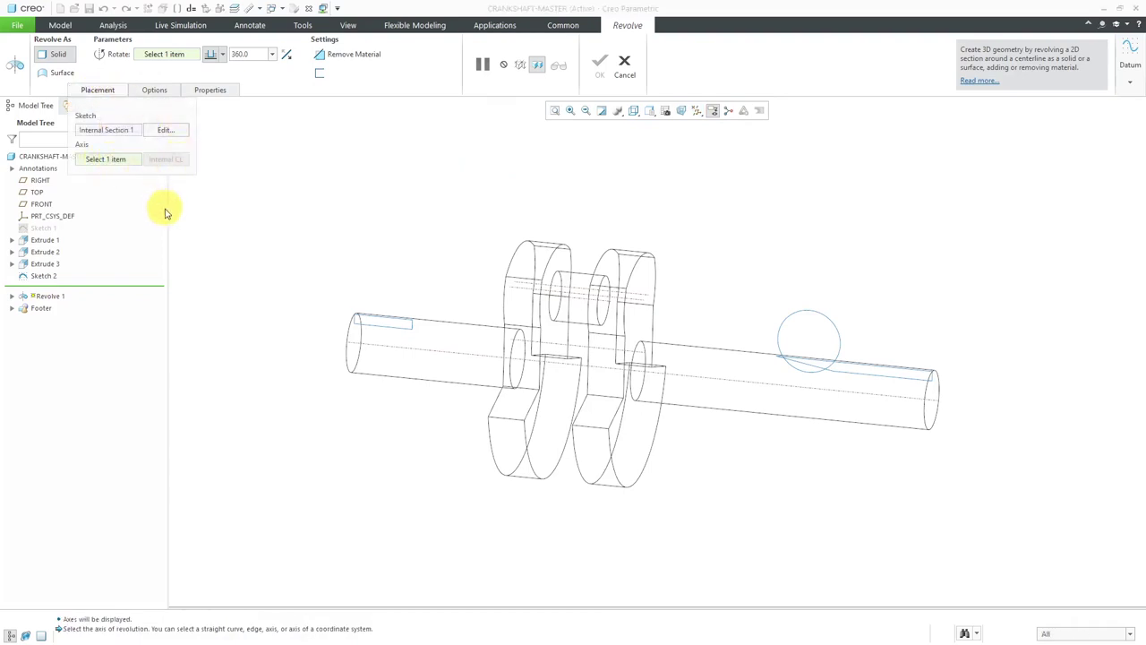
pyautogui.click(762, 388)
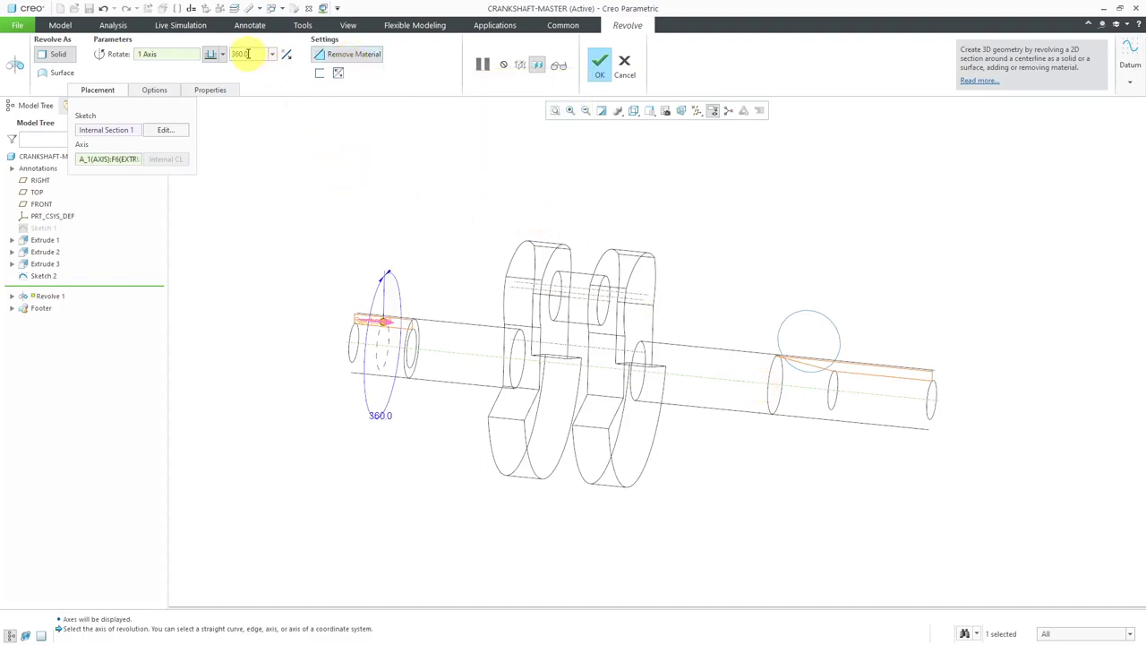
pyautogui.middleClick(417, 208)
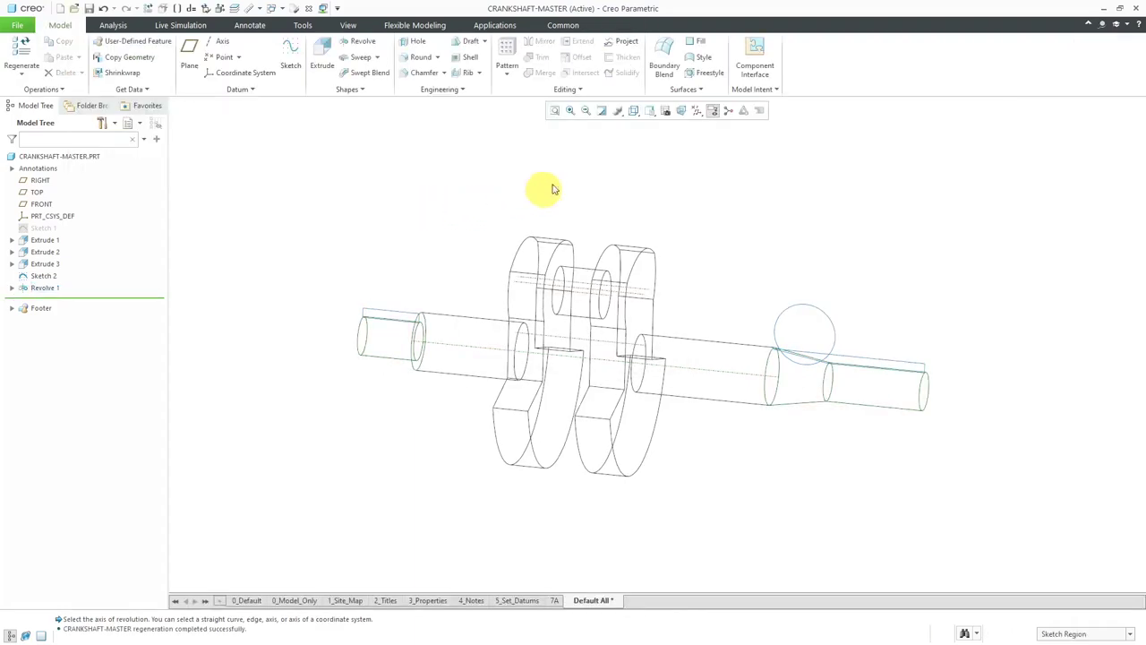
# Step: Display the model shaded with edges and examine the revolved cuts on both shaft ends
pyautogui.click(637, 113)
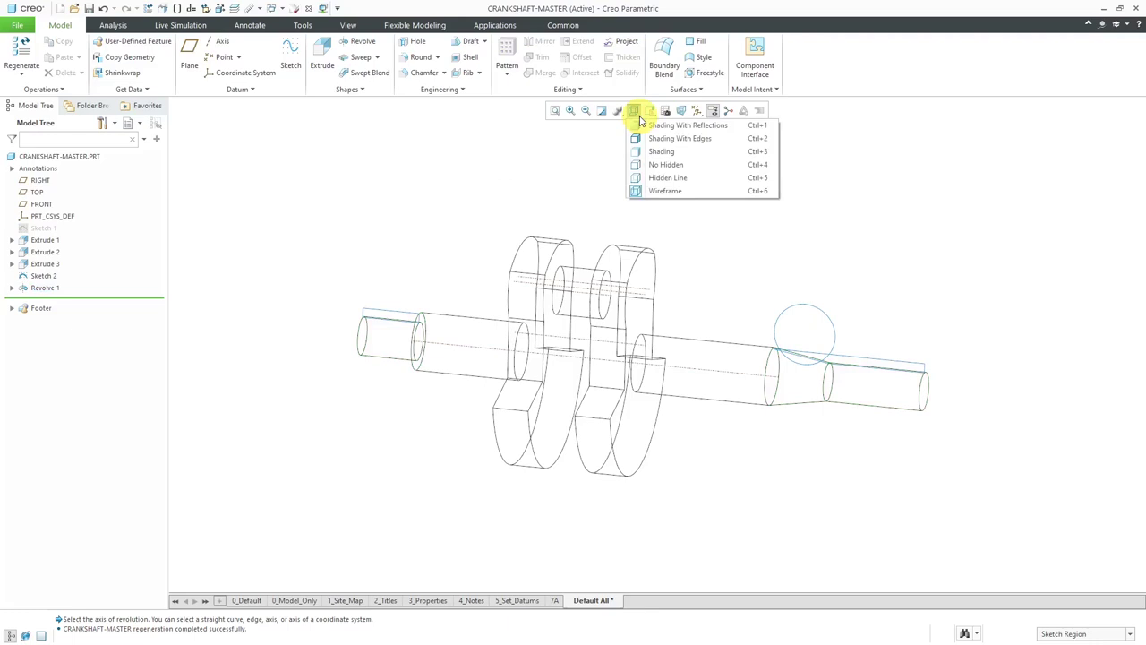
pyautogui.click(656, 141)
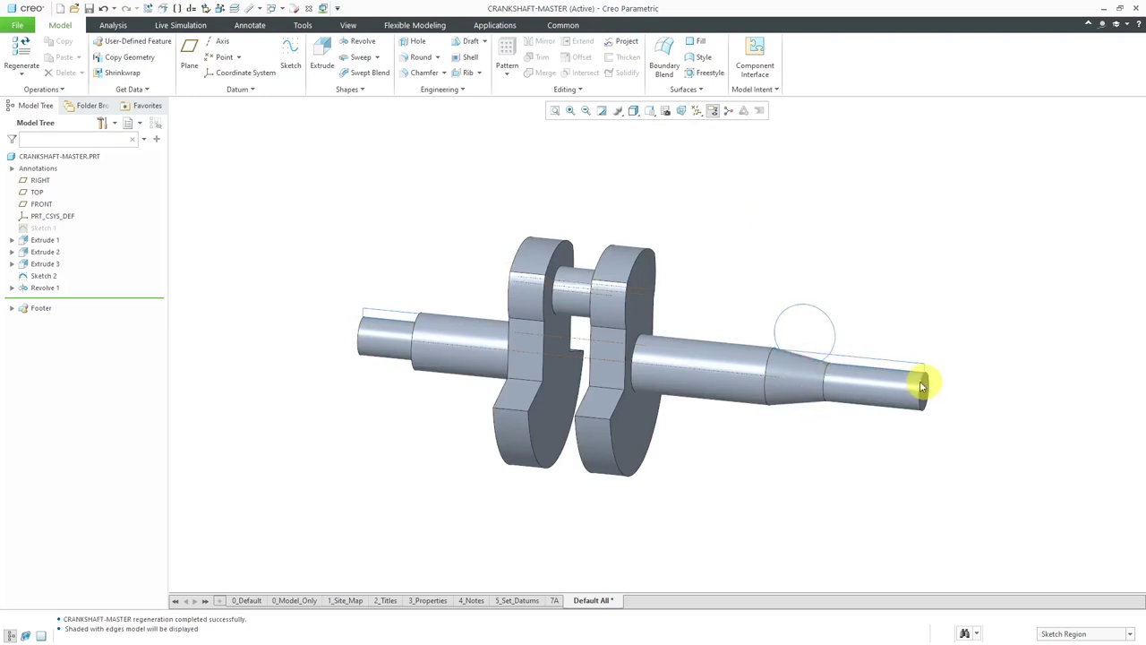
pyautogui.scroll(3, 850, 371)
pyautogui.scroll(-3, 850, 371)
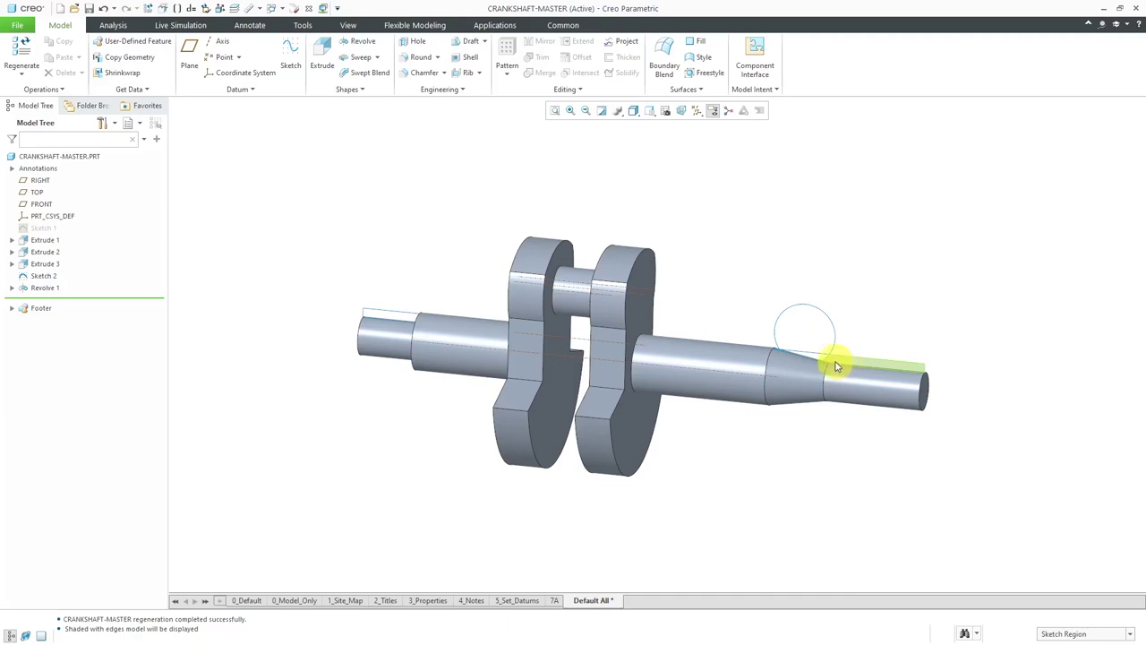
pyautogui.moveTo(835, 367); pyautogui.dragTo(819, 371, button='middle')
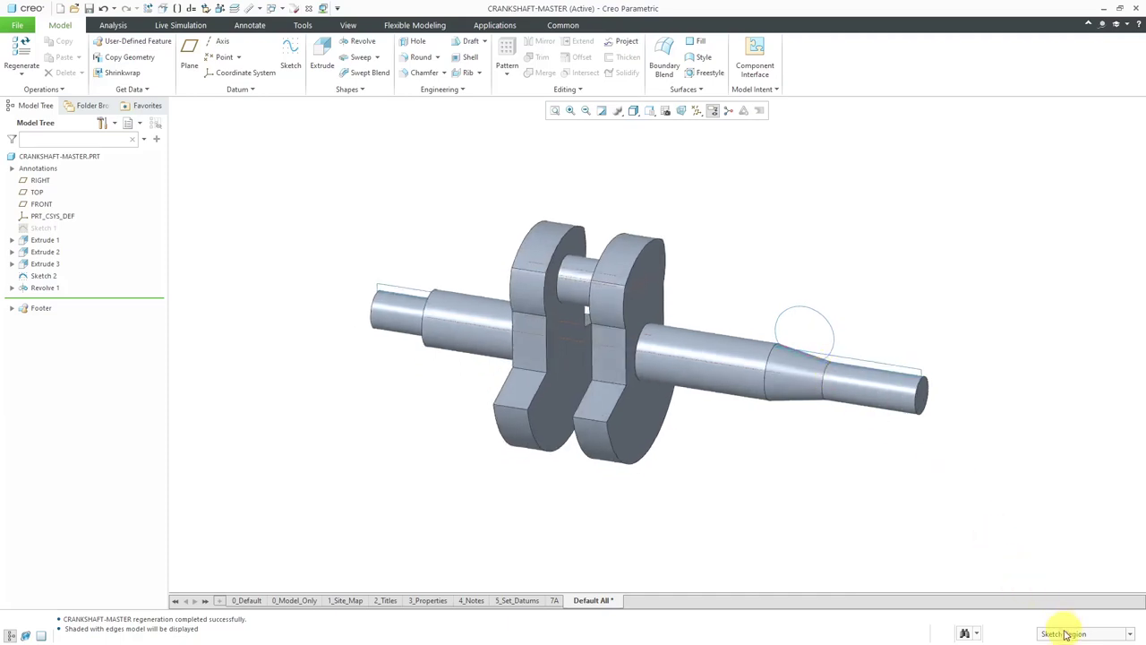
# Step: Switch to wireframe display and start an Extrude from all three sketch regions of the circle above the taper
pyautogui.scroll(5, 819, 345)
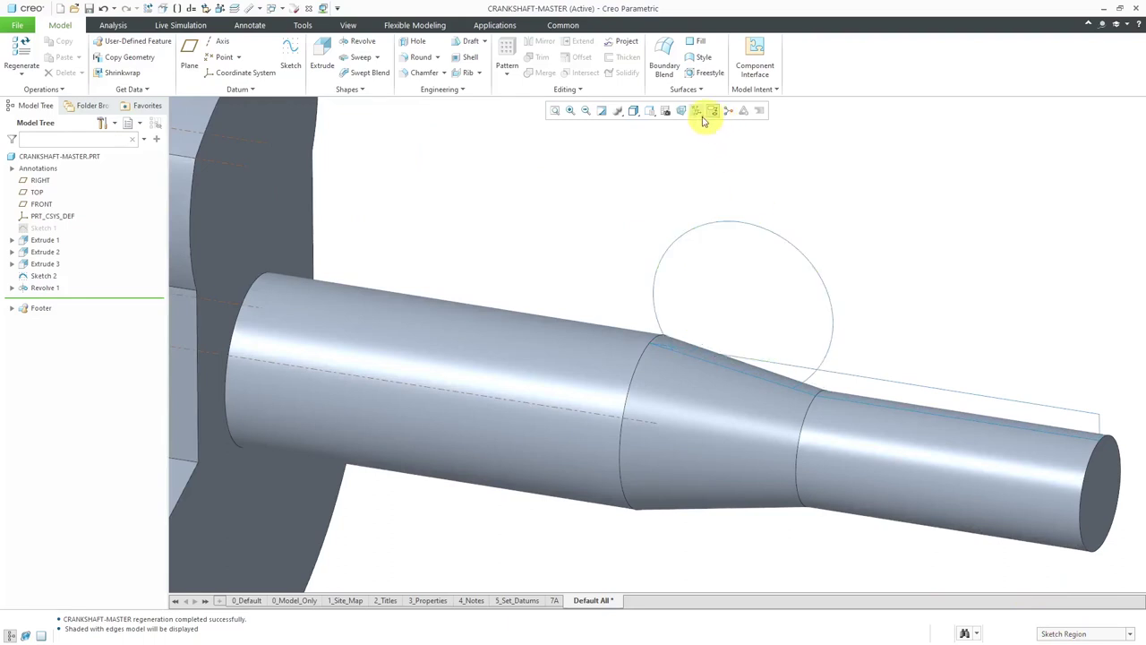
pyautogui.click(634, 110)
pyautogui.click(658, 191)
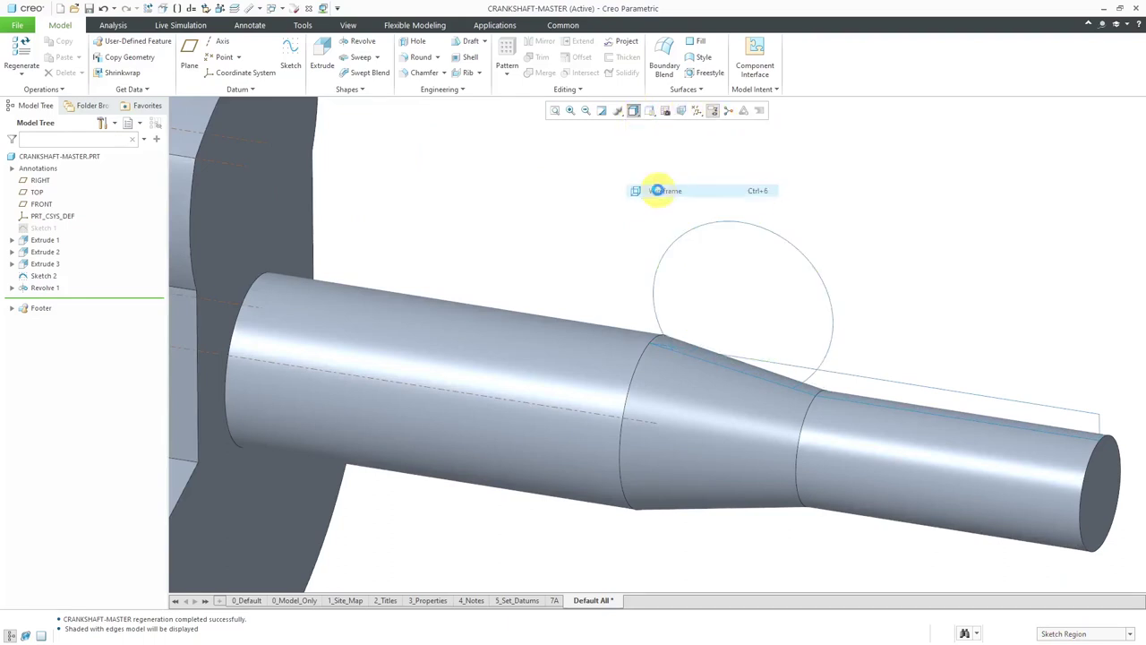
pyautogui.click(743, 385)
pyautogui.keyDown('ctrl'); pyautogui.click(785, 323); pyautogui.keyUp('ctrl')
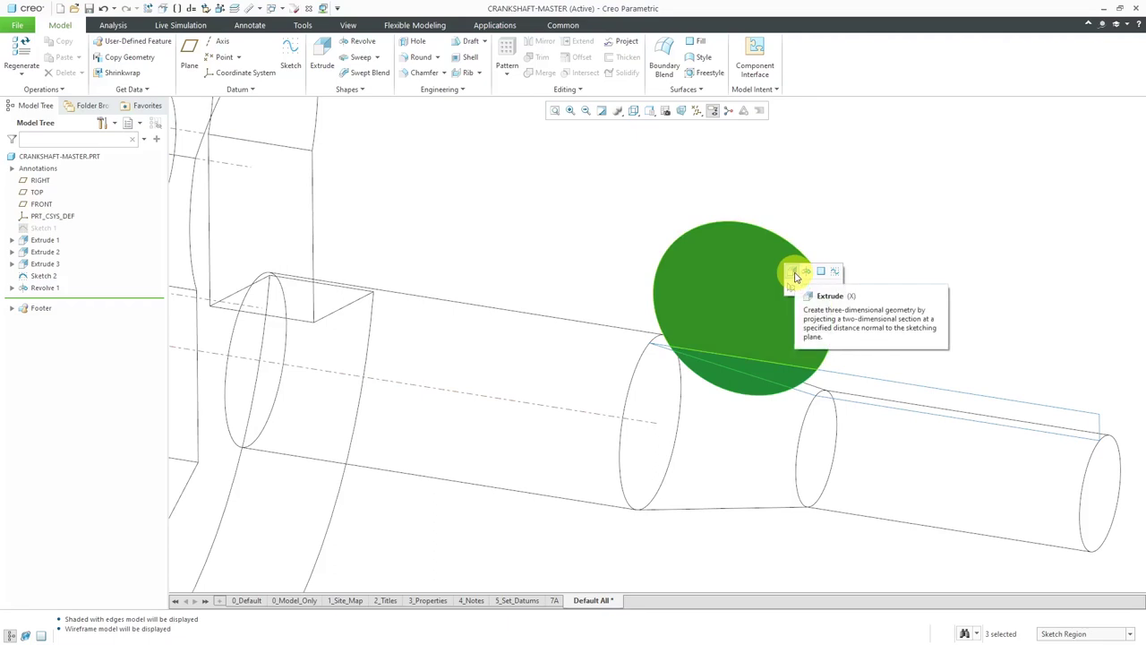
pyautogui.click(794, 276)
pyautogui.moveTo(785, 317)
pyautogui.mouseDown(button='middle')
pyautogui.moveTo(735, 336)
pyautogui.moveTo(776, 313)
pyautogui.mouseUp(button='middle')
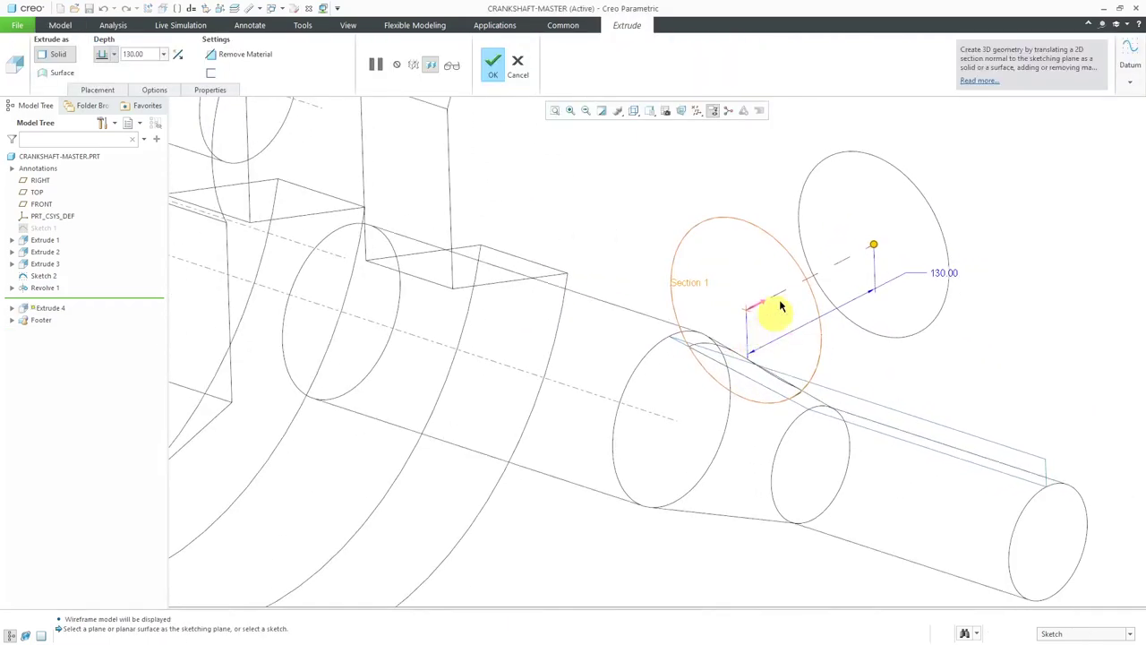
# Step: Show the model shaded with edges and make the circle's extrusion symmetric with a depth of 30
pyautogui.click(633, 111)
pyautogui.click(672, 141)
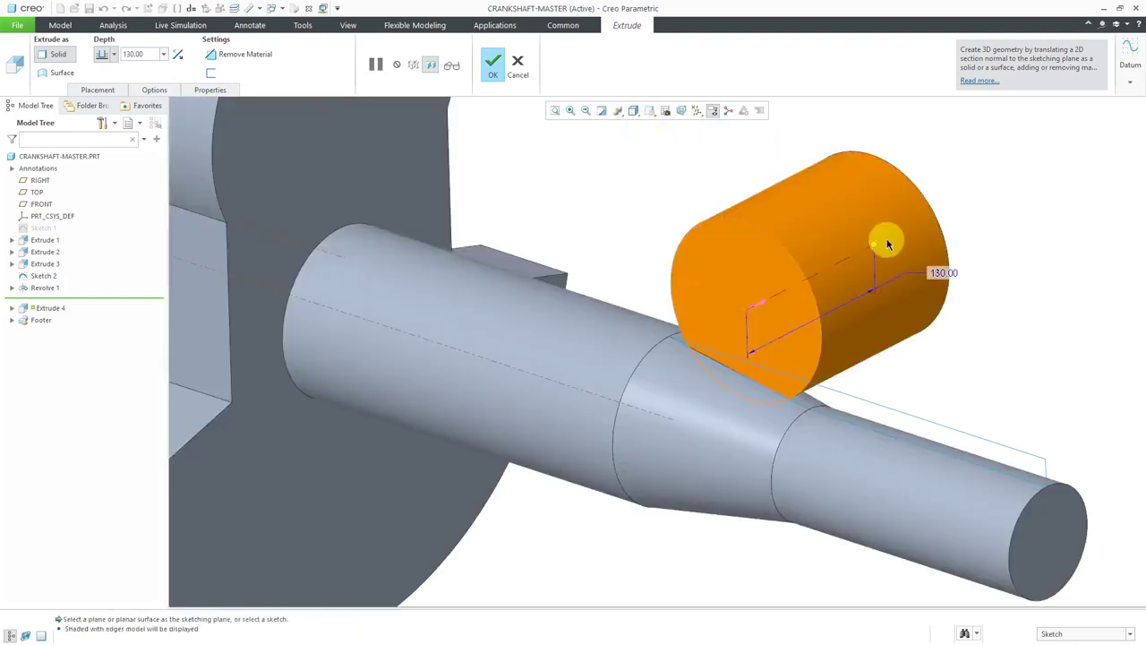
pyautogui.rightClick(875, 251)
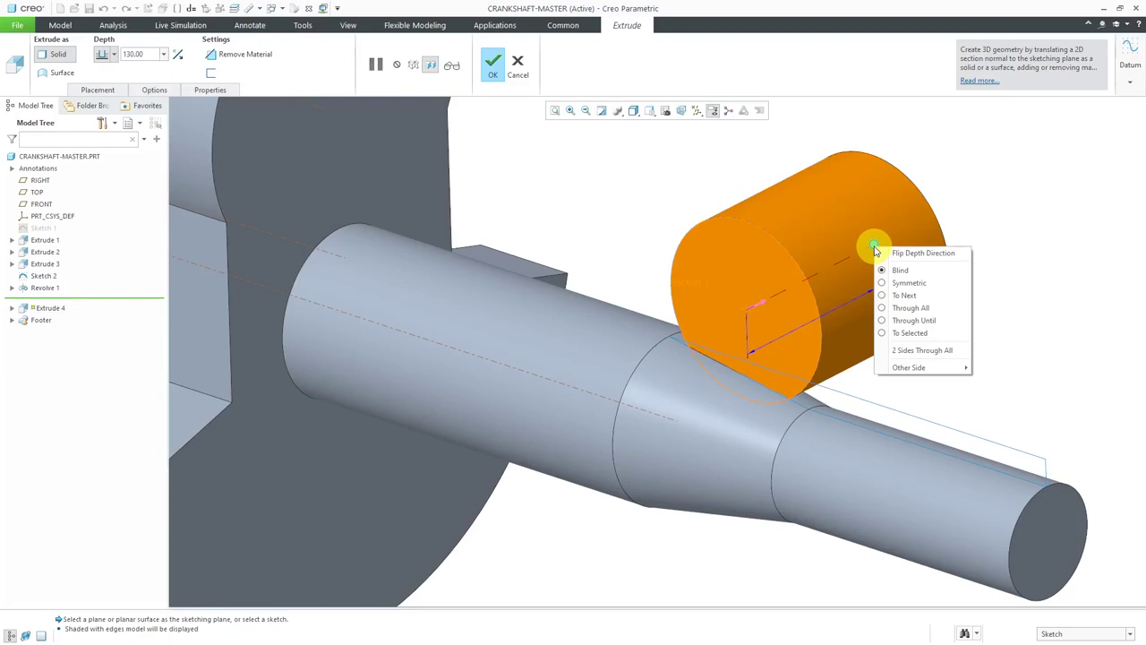
pyautogui.click(901, 285)
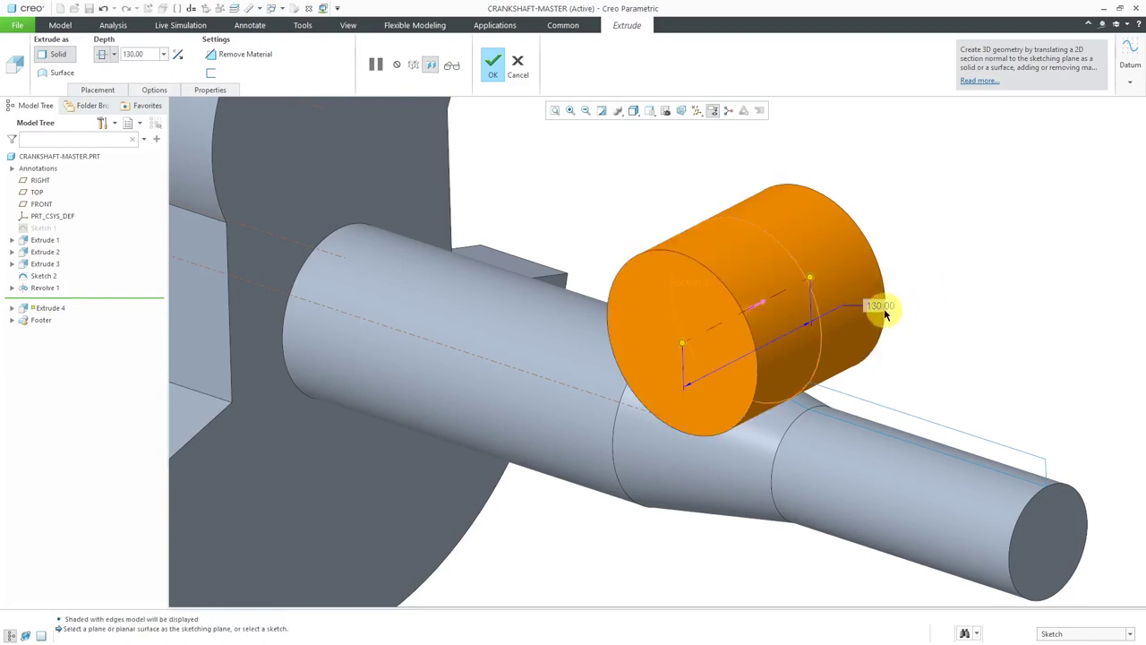
pyautogui.doubleClick(881, 306)
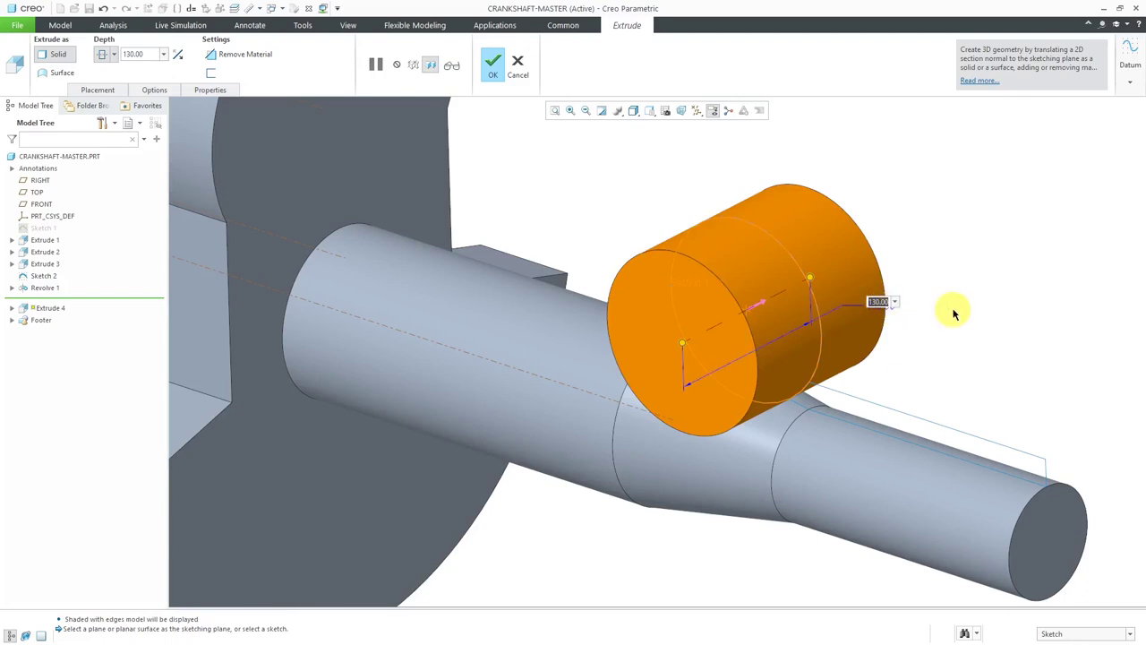
pyautogui.press('Return')
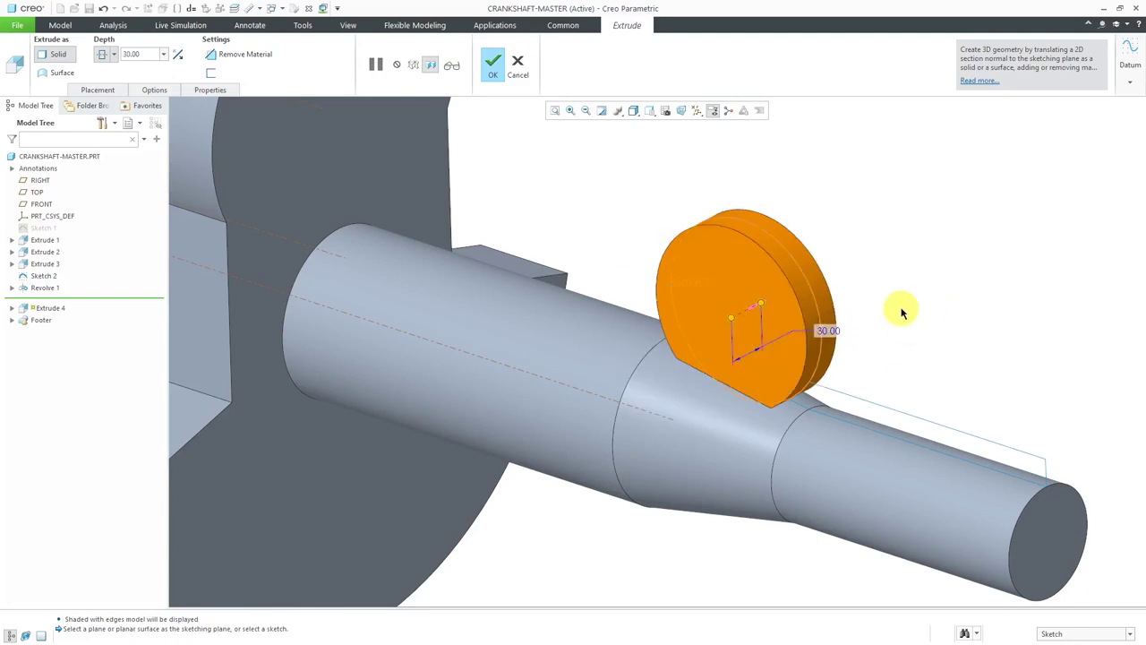
# Step: Make the circle's extrusion remove material from the tapered section and accept the feature
pyautogui.rightClick(904, 206)
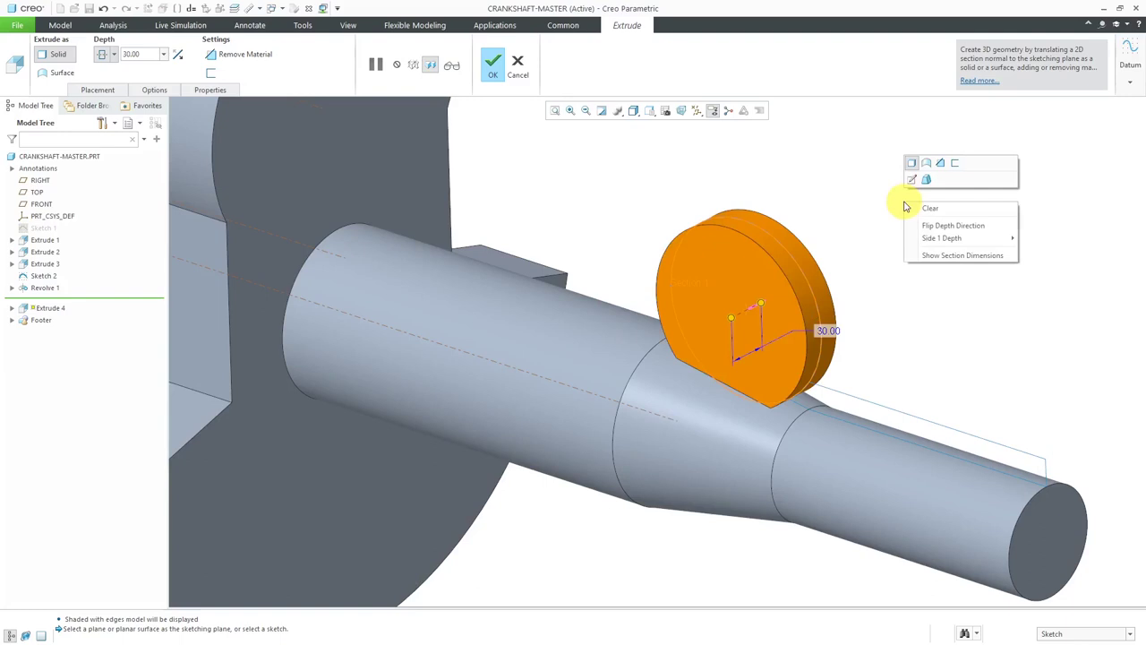
pyautogui.click(941, 165)
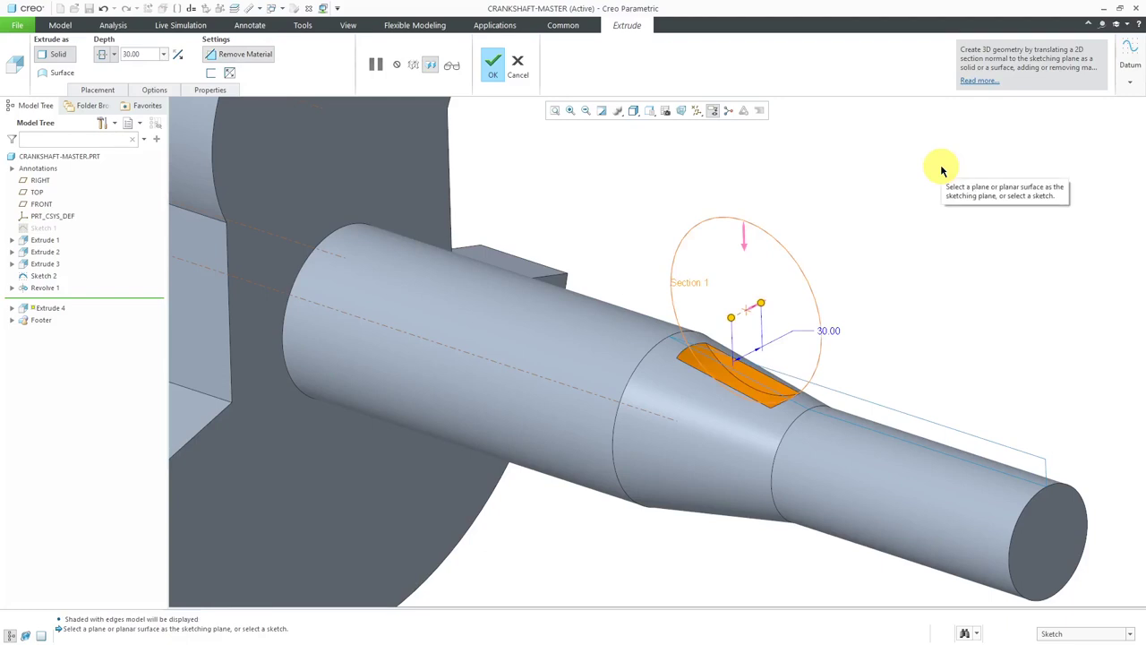
pyautogui.click(499, 72)
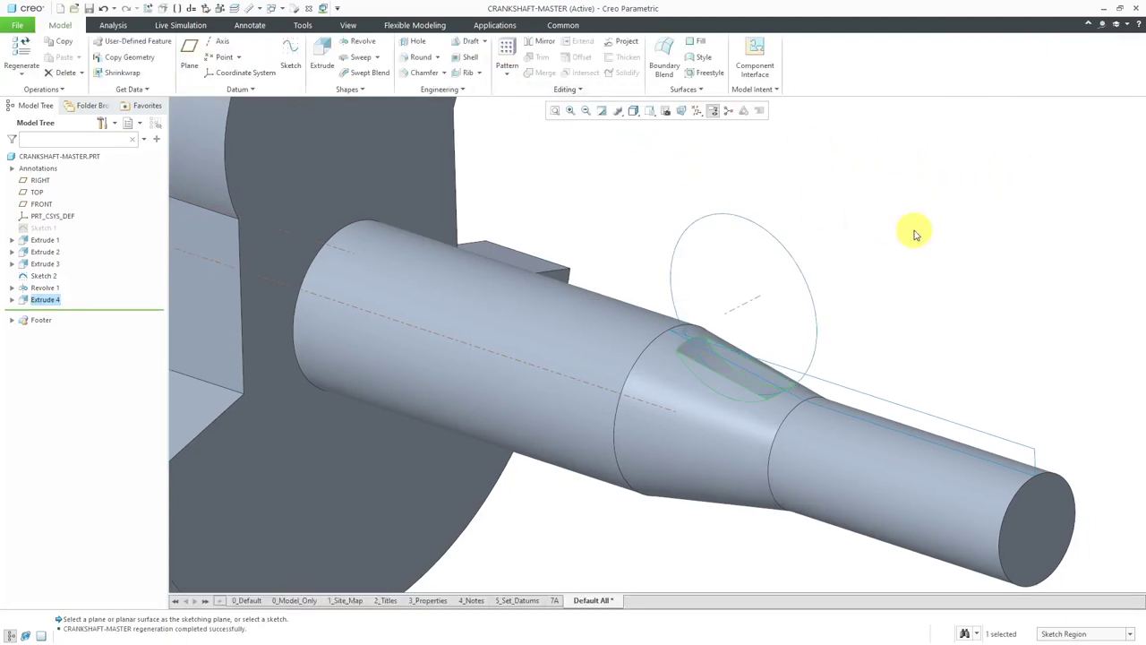
# Step: Hide Sketch 2 and turn off the axis display
pyautogui.scroll(-4, 980, 290)
pyautogui.scroll(-2, 980, 290)
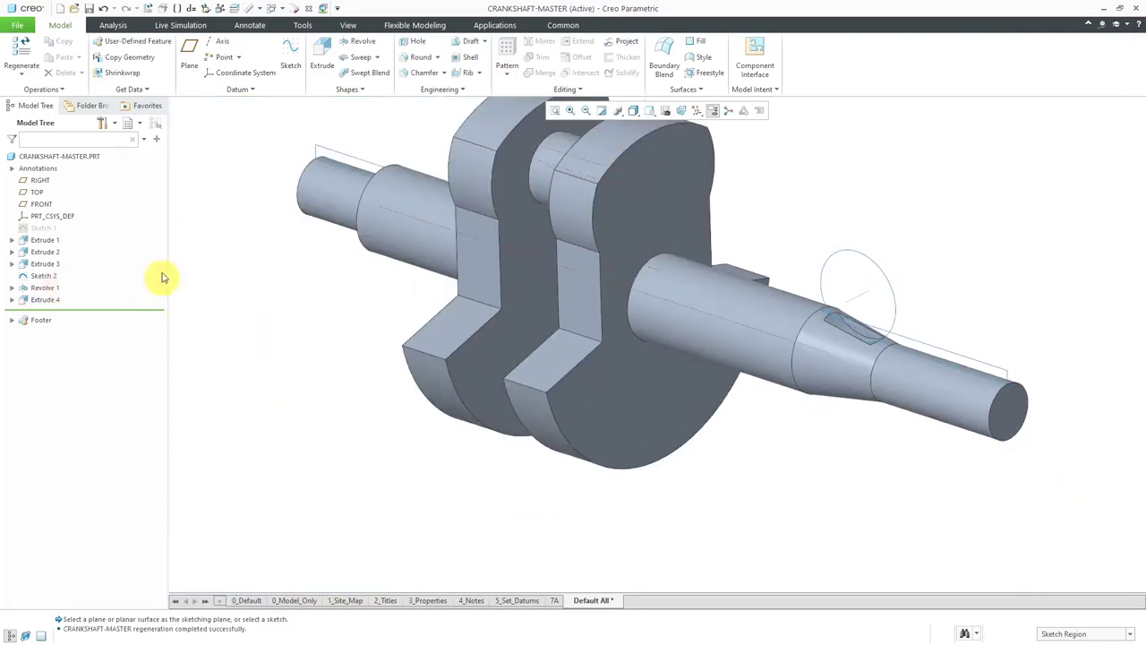
pyautogui.click(45, 282)
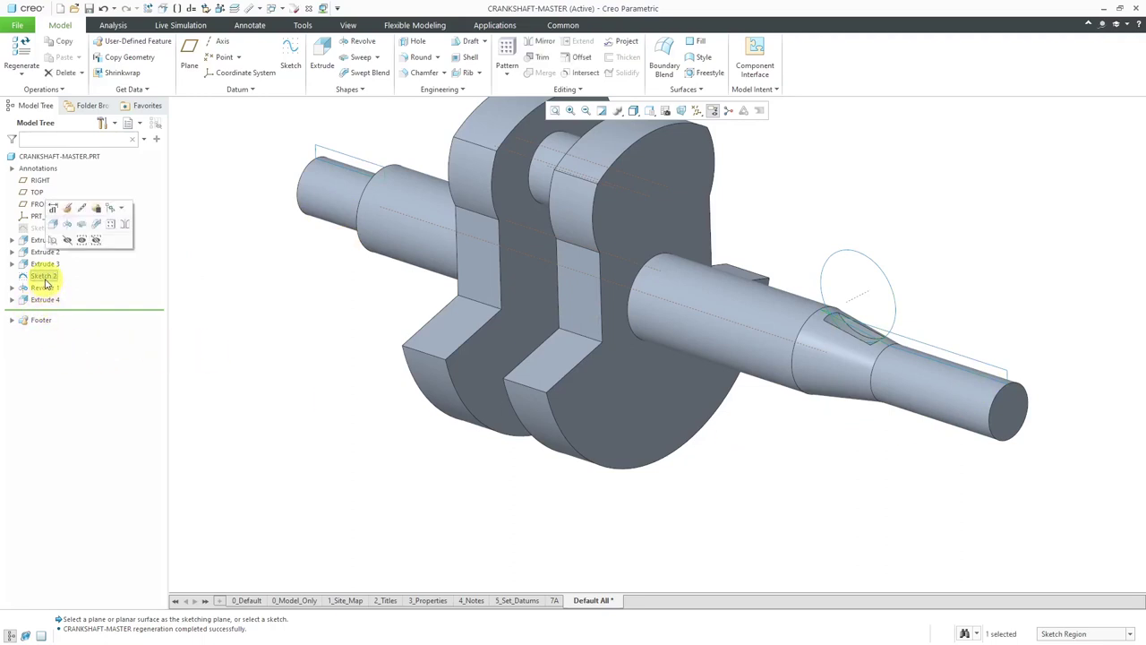
pyautogui.click(69, 243)
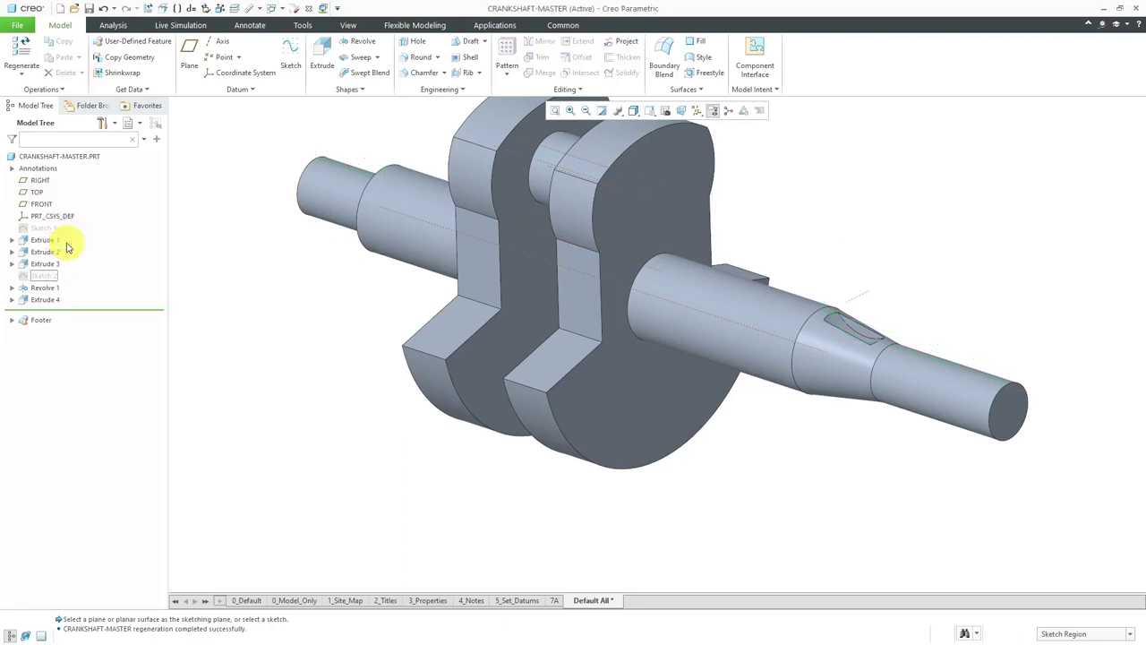
pyautogui.click(698, 112)
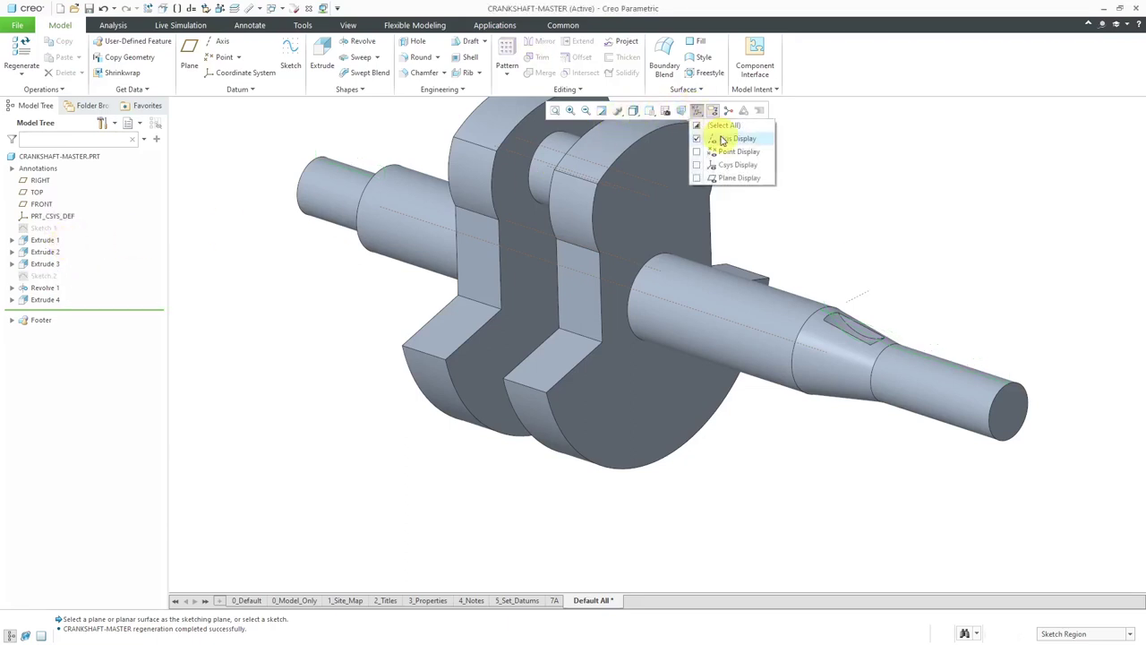
pyautogui.click(723, 140)
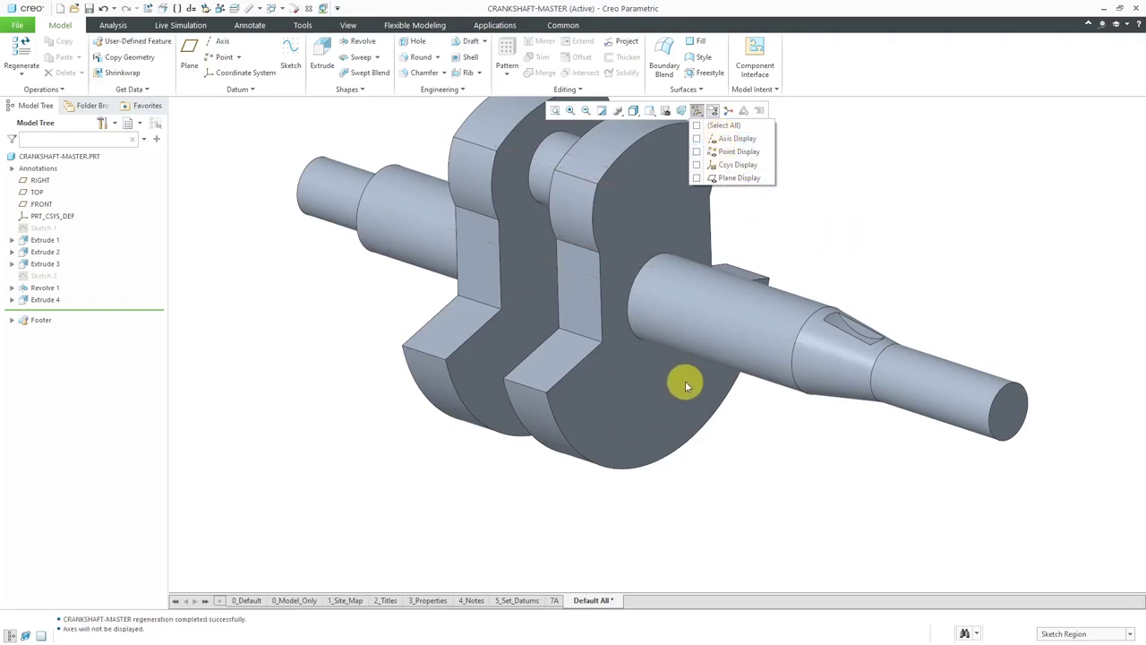
pyautogui.click(772, 462)
# Step: Start an edge chamfer on the outer end edges of both shafts and the circular edges where they meet the crank webs
pyautogui.hotkey('ctrl', 'd')
pyautogui.moveTo(809, 458); pyautogui.dragTo(826, 454, button='middle')
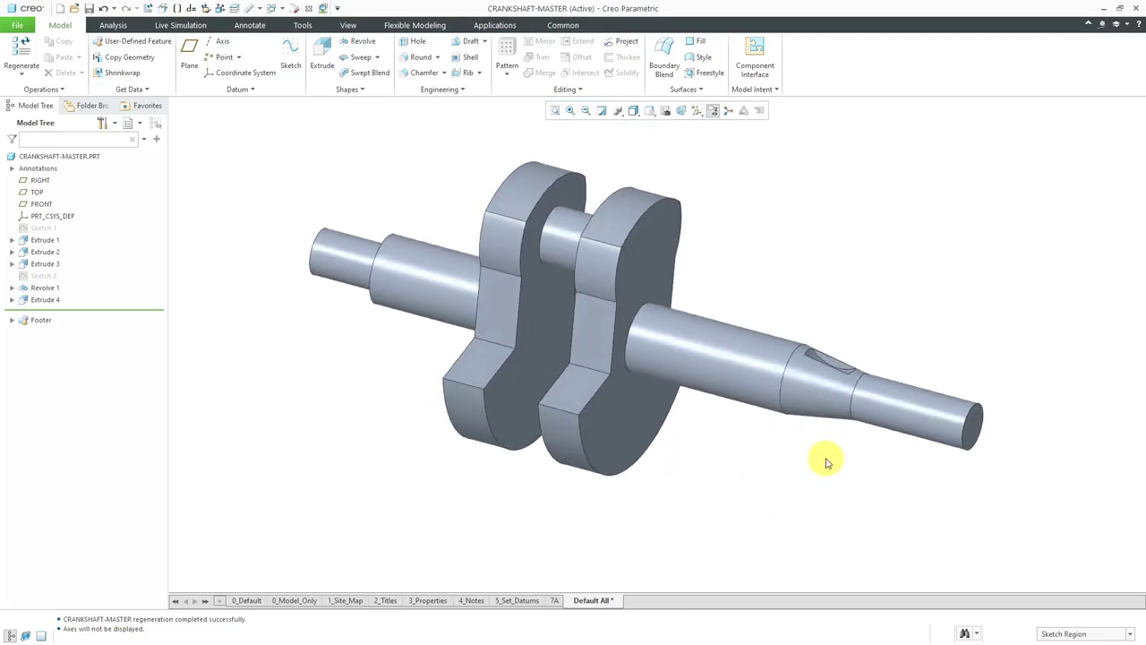
pyautogui.click(425, 72)
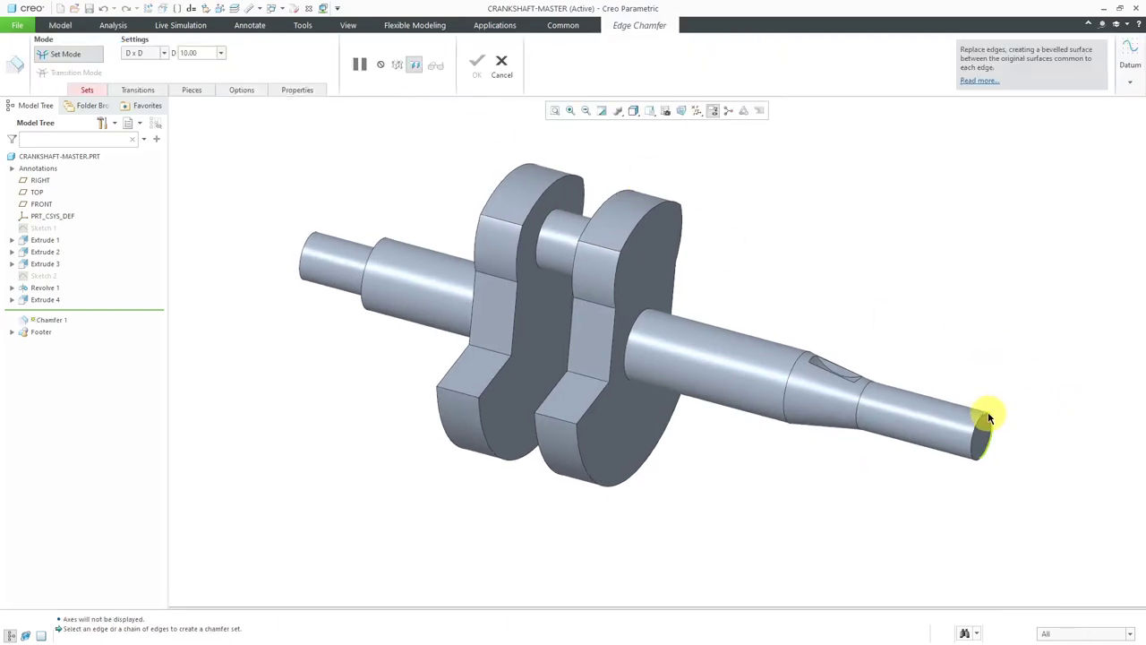
pyautogui.click(989, 417)
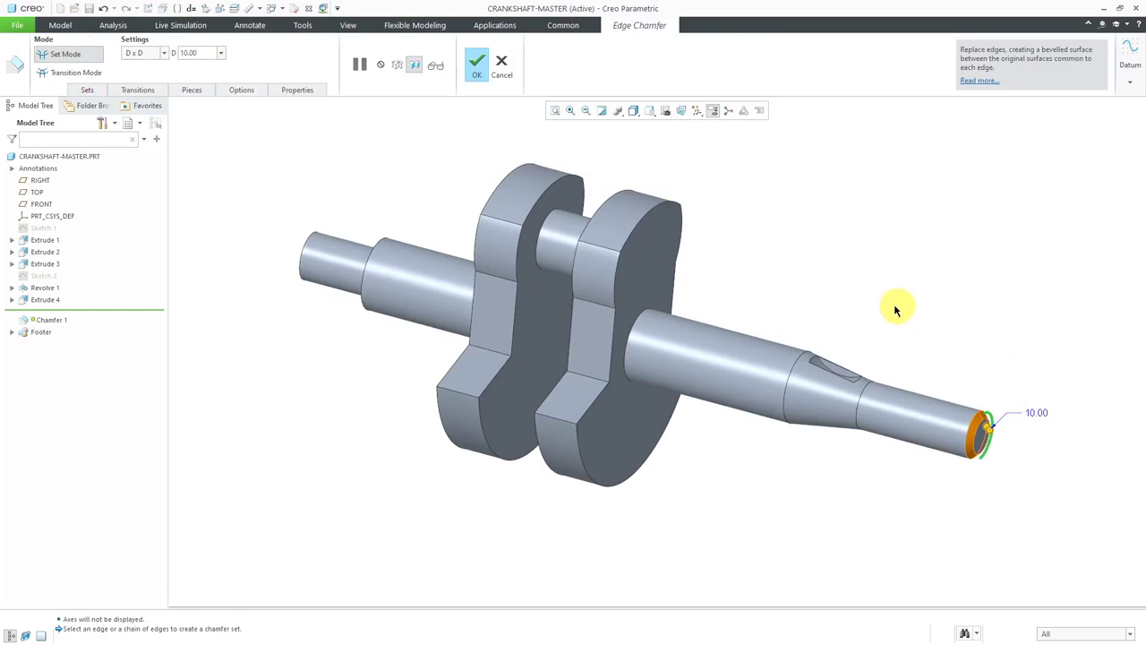
pyautogui.keyDown('ctrl'); pyautogui.click(645, 314); pyautogui.keyUp('ctrl')
pyautogui.moveTo(654, 320); pyautogui.dragTo(744, 356, button='middle')
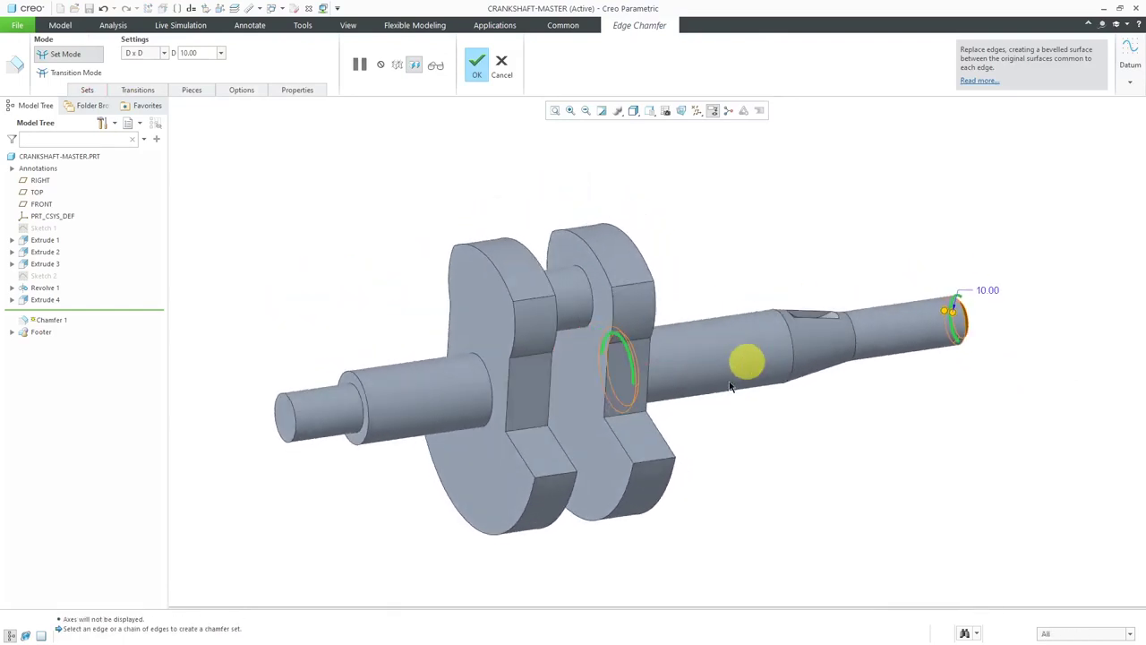
pyautogui.keyDown('ctrl'); pyautogui.click(489, 374); pyautogui.keyUp('ctrl')
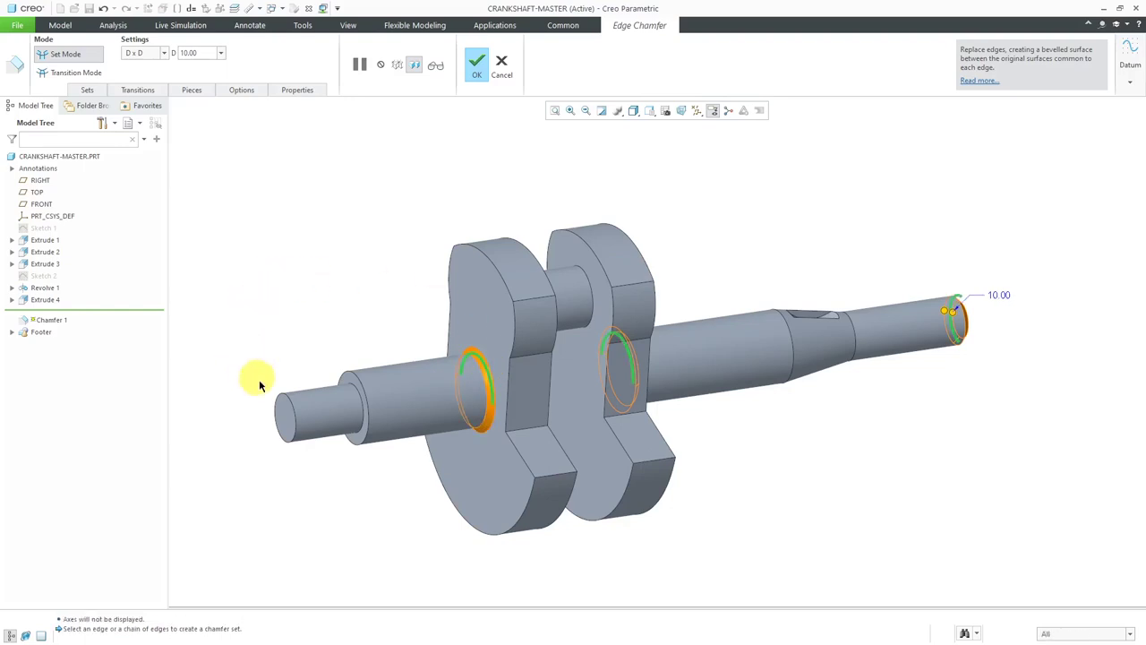
pyautogui.keyDown('ctrl'); pyautogui.click(284, 397); pyautogui.keyUp('ctrl')
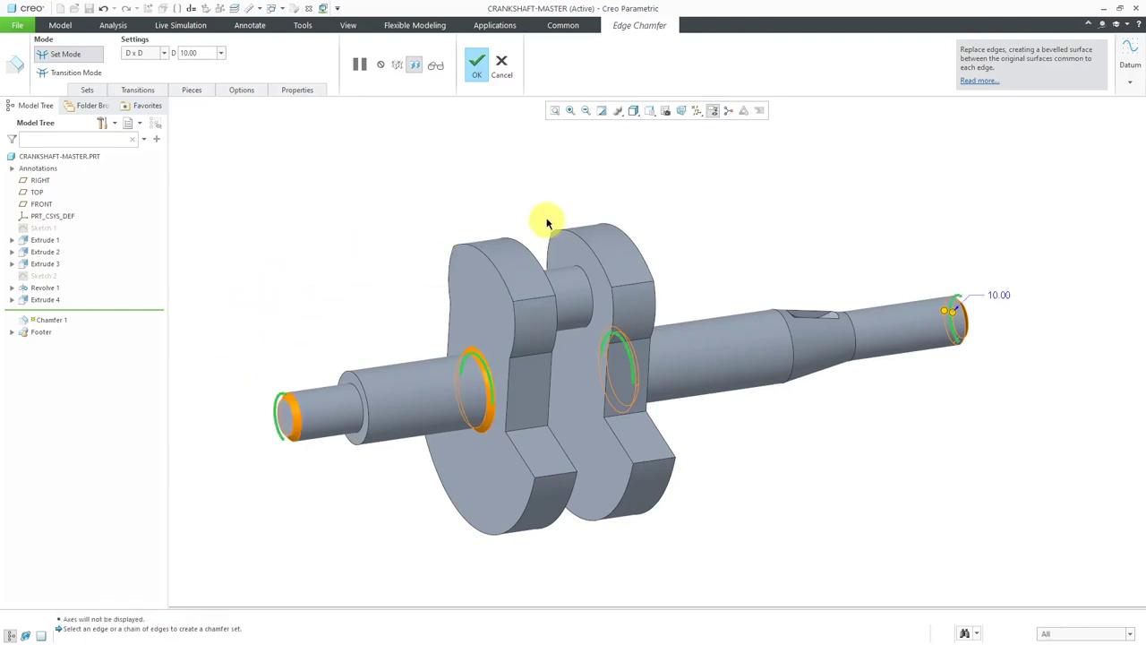
# Step: Set the D x D chamfer size for the four selected edges to 20
pyautogui.click(89, 88)
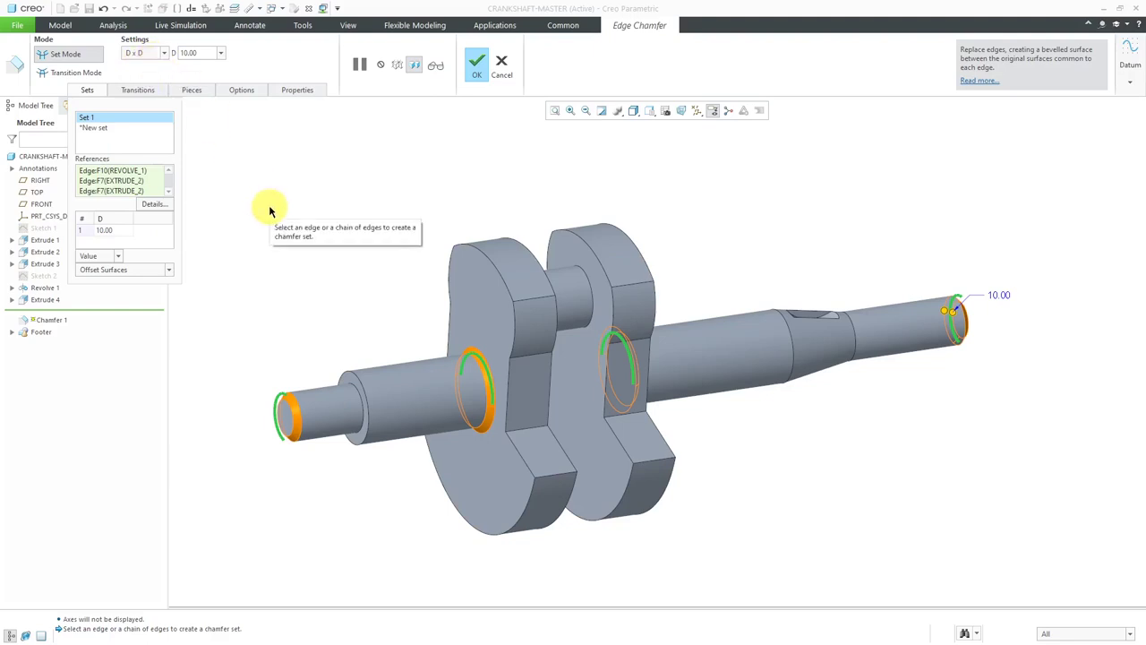
pyautogui.click(189, 53)
pyautogui.write('20')
pyautogui.press('Return')
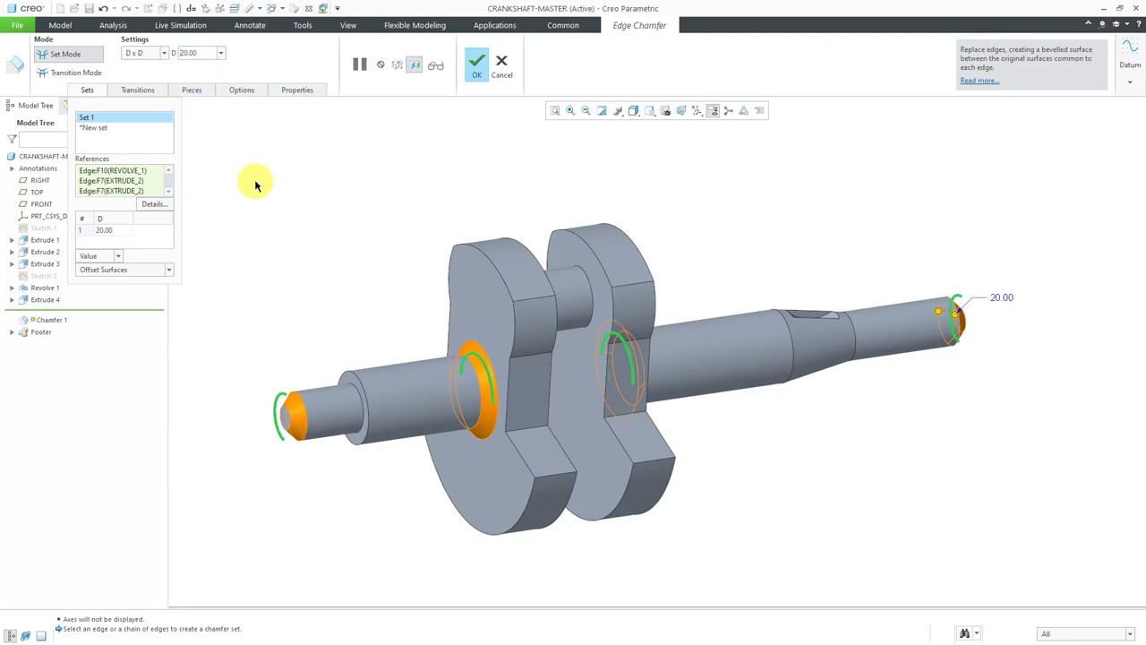
# Step: Add a second chamfer set on the outer shoulder edge of the stepped shaft and switch its dimensioning to Angle x D
pyautogui.click(355, 381)
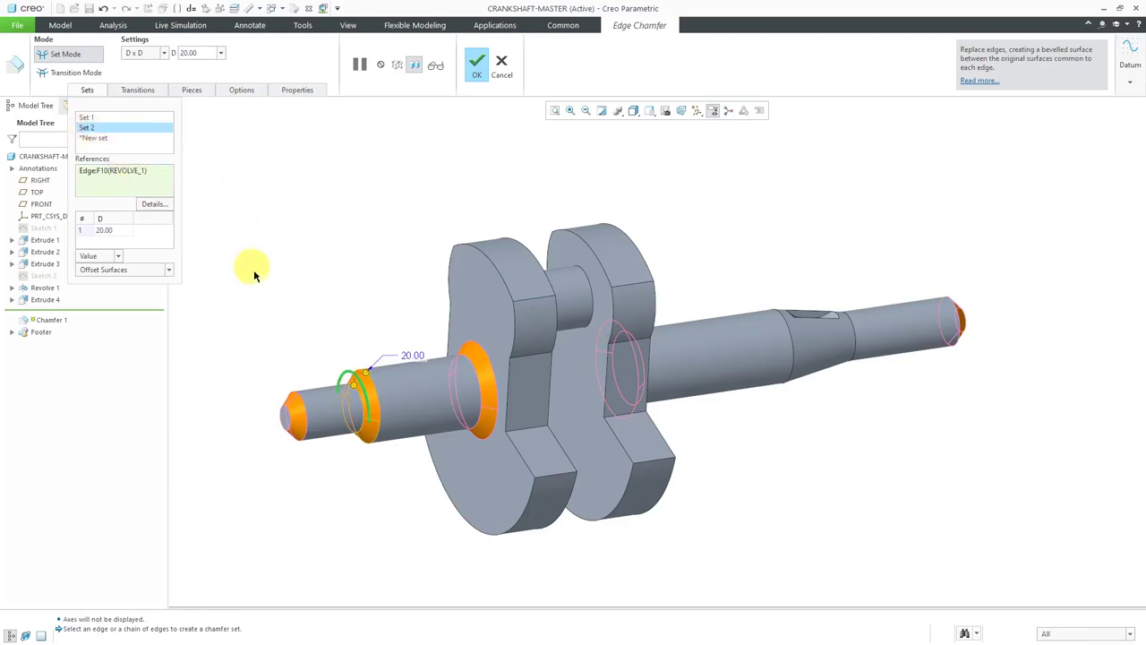
pyautogui.scroll(3, 375, 430)
pyautogui.scroll(-4, 340, 397)
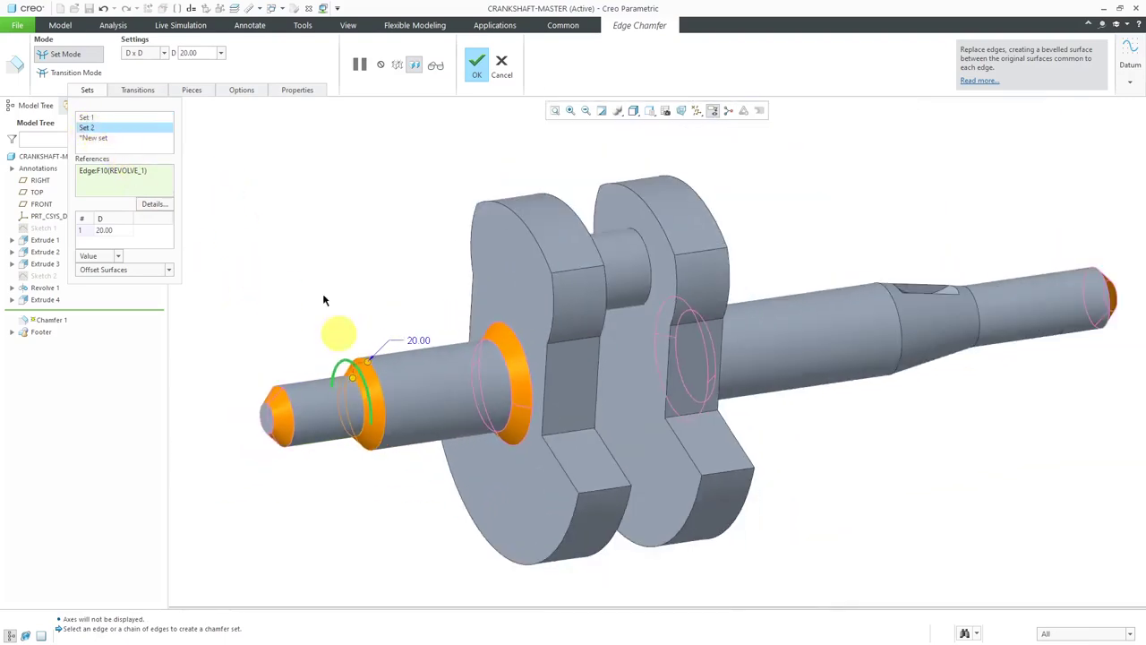
pyautogui.click(163, 55)
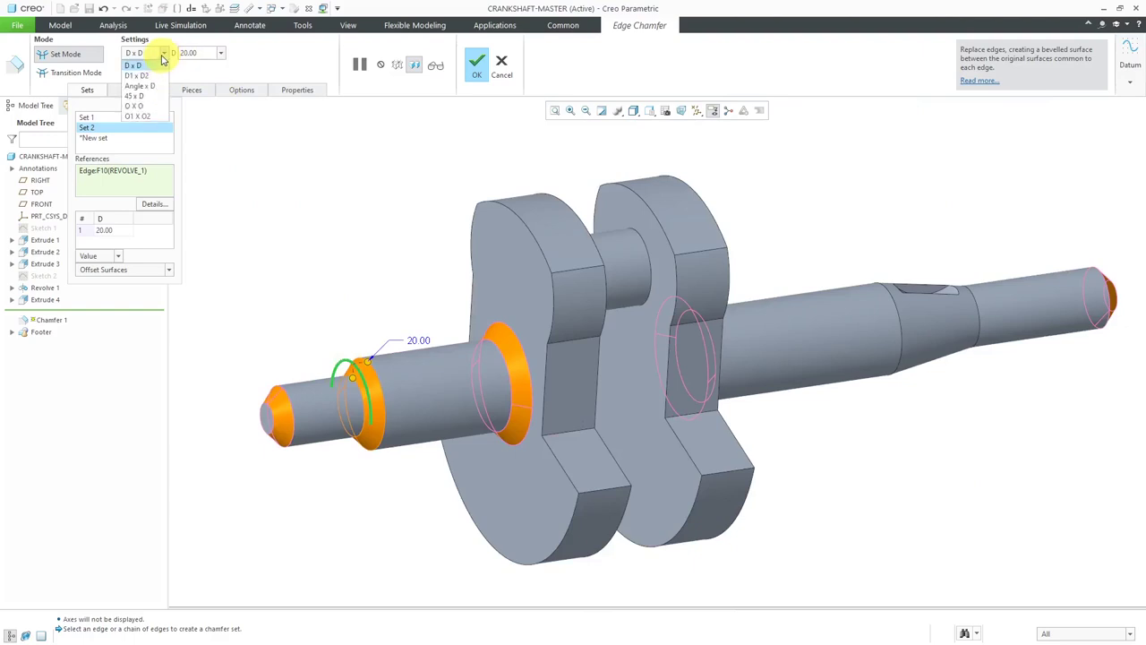
pyautogui.click(154, 89)
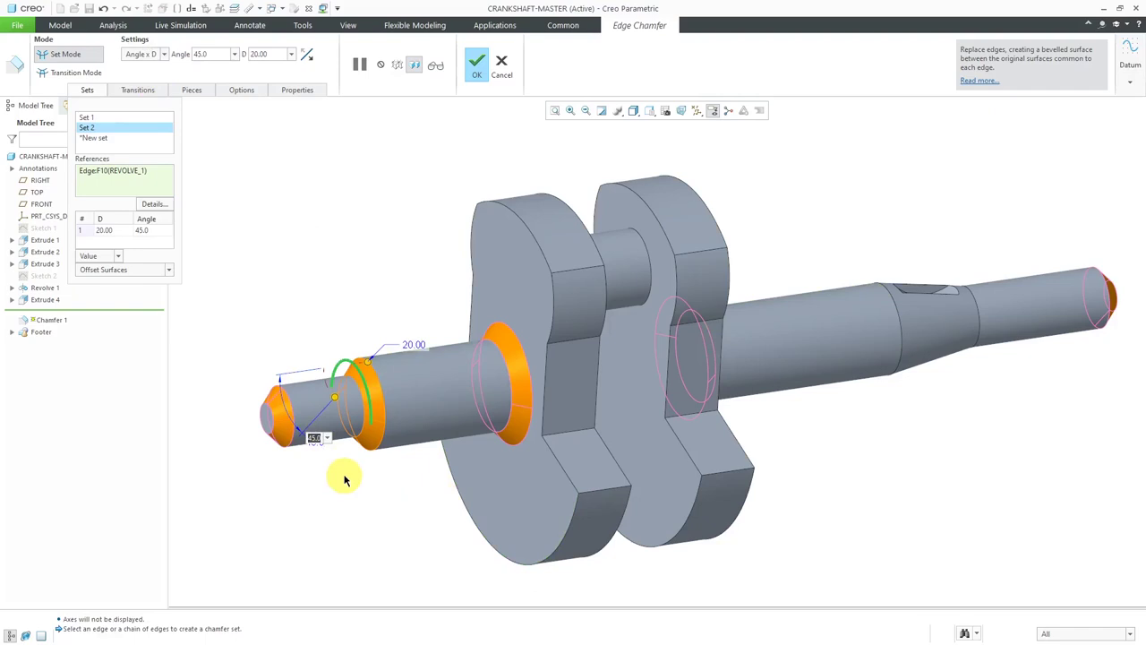
# Step: Set the shoulder chamfer's angle to 15 and its D distance to 30, and accept the chamfer feature
pyautogui.press('Return')
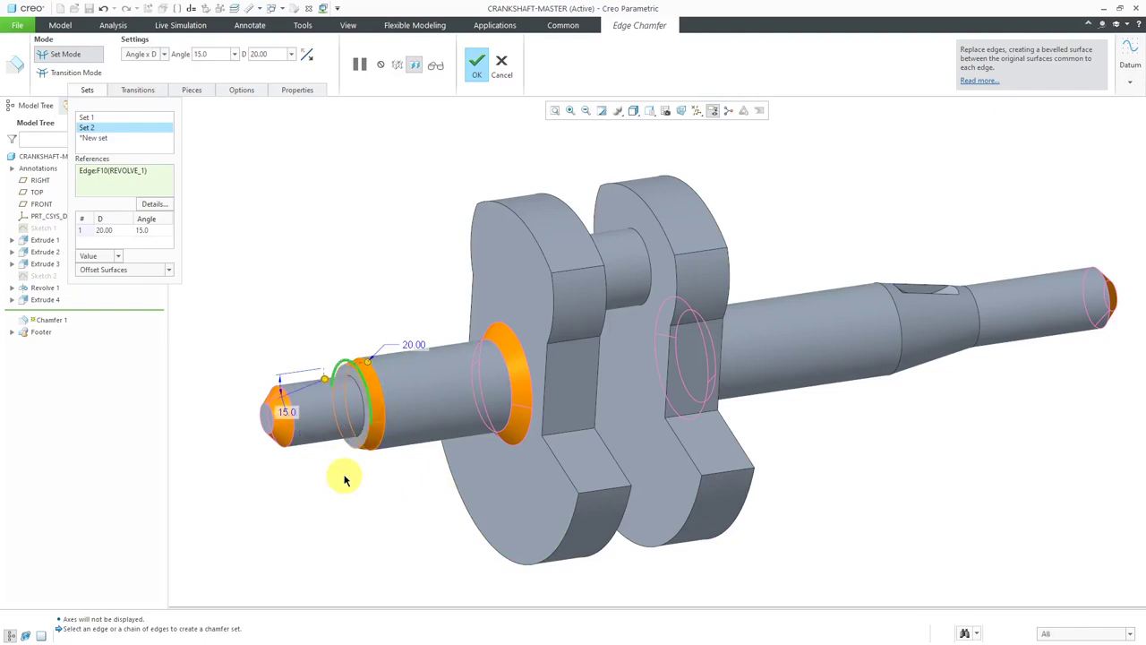
pyautogui.doubleClick(408, 343)
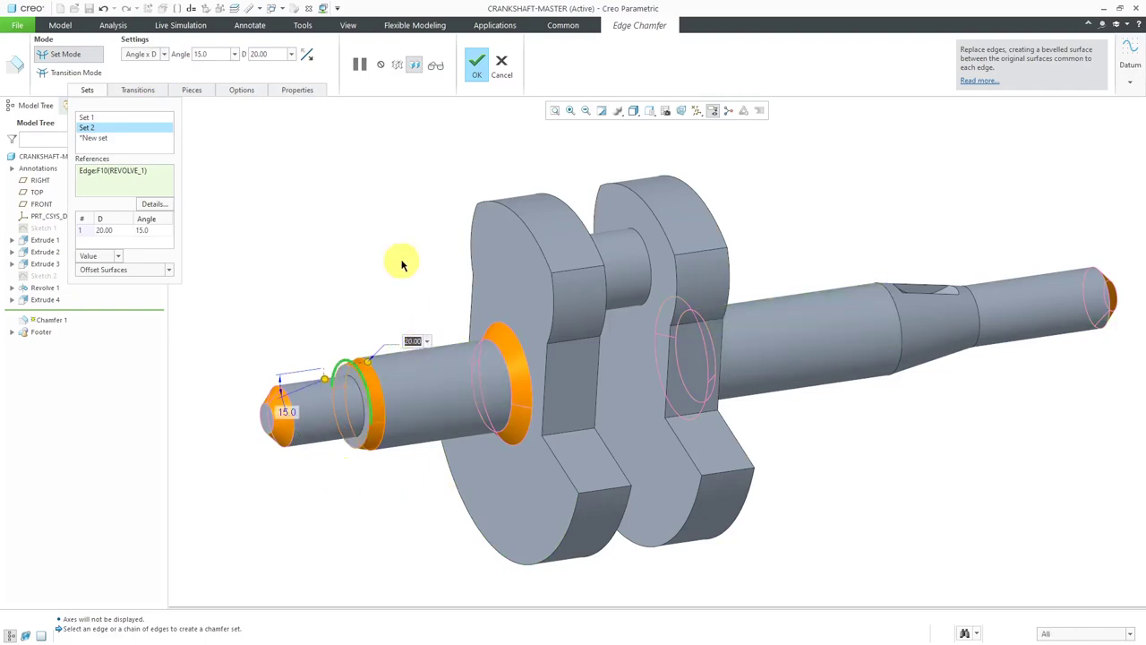
pyautogui.press('Return')
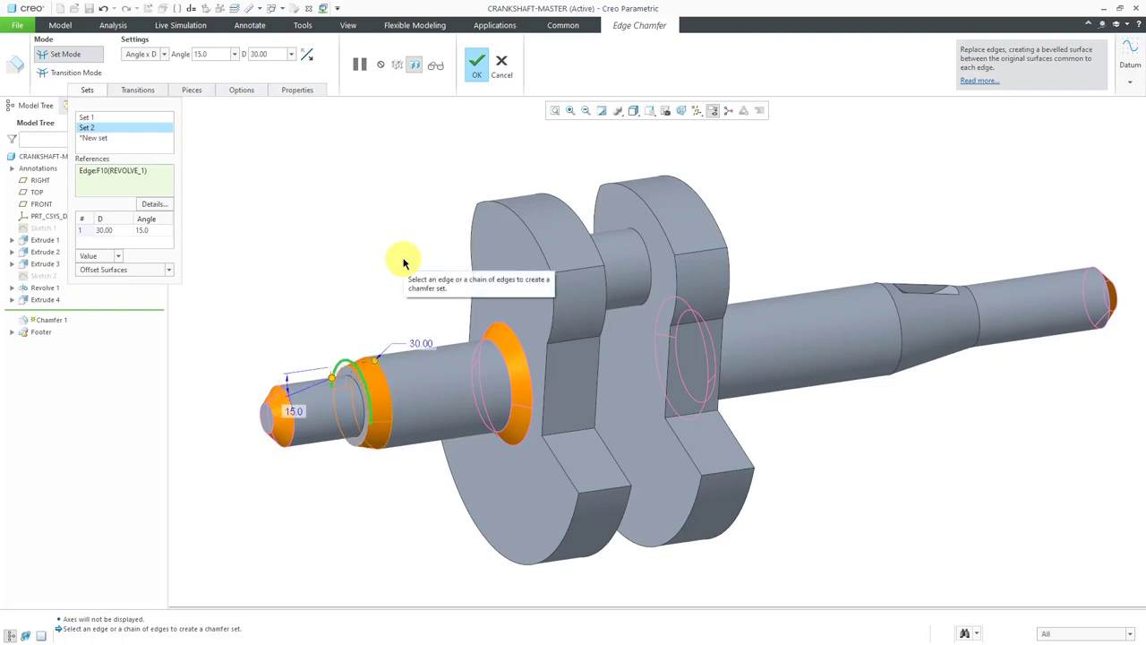
pyautogui.middleClick(404, 259)
pyautogui.moveTo(418, 256)
pyautogui.mouseDown(button='middle')
pyautogui.moveTo(382, 242)
pyautogui.moveTo(425, 233)
pyautogui.moveTo(424, 262)
pyautogui.mouseUp(button='middle')
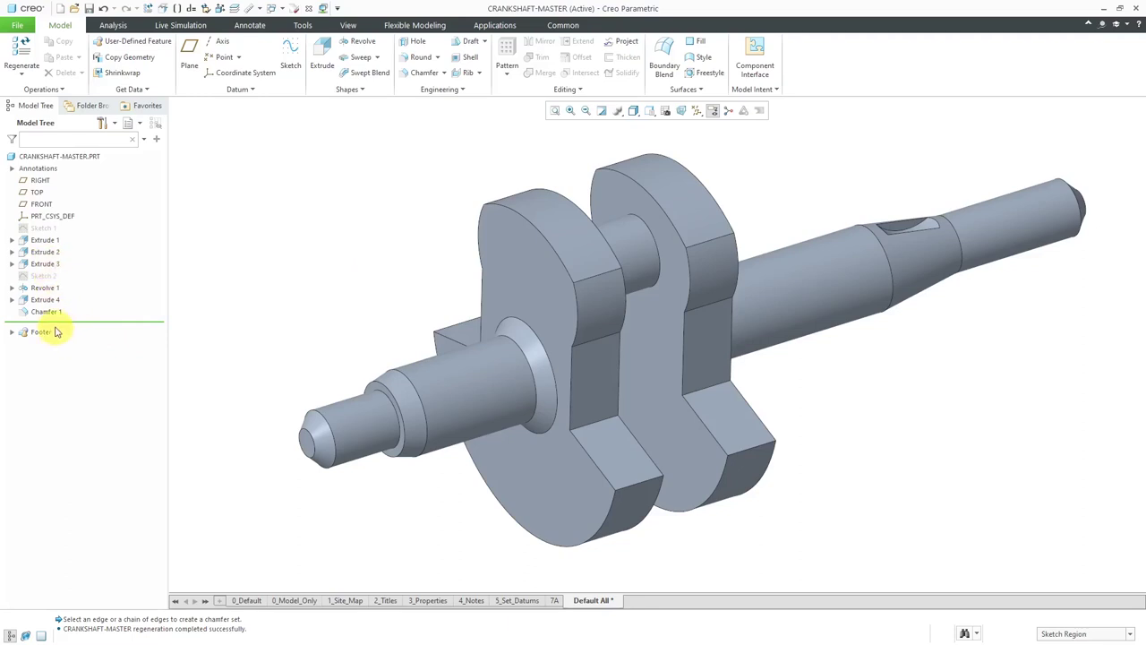
# Step: Roll the model back to just after Extrude 2, and return the insertion point to after Chamfer 1
pyautogui.moveTo(60, 324); pyautogui.dragTo(63, 258)
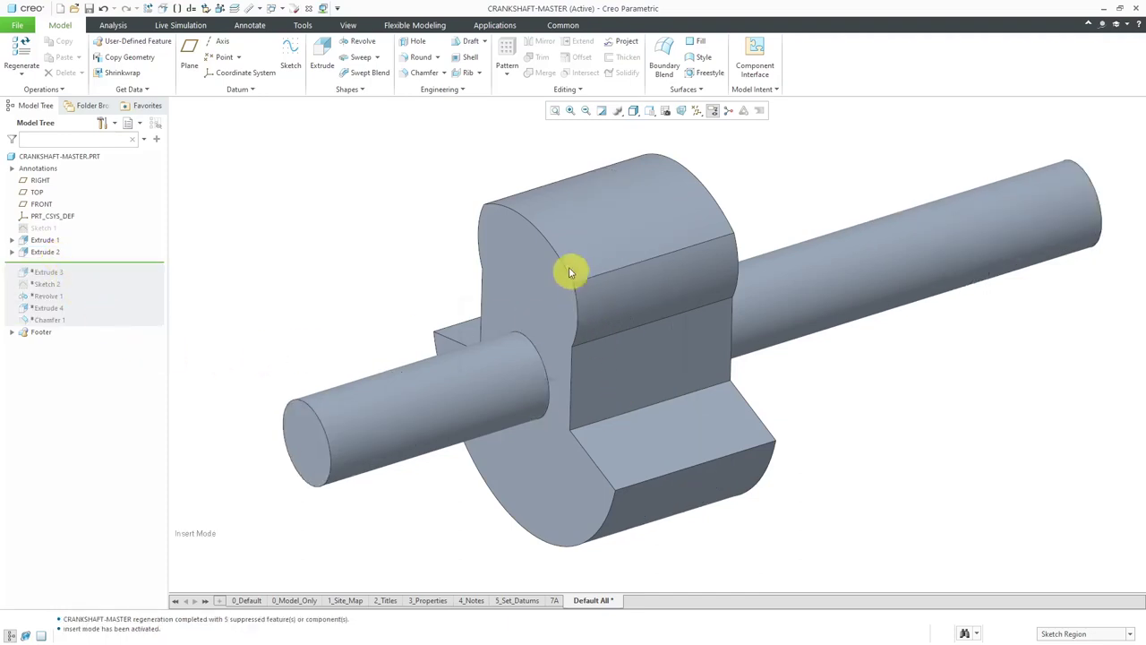
pyautogui.moveTo(71, 263); pyautogui.dragTo(74, 320)
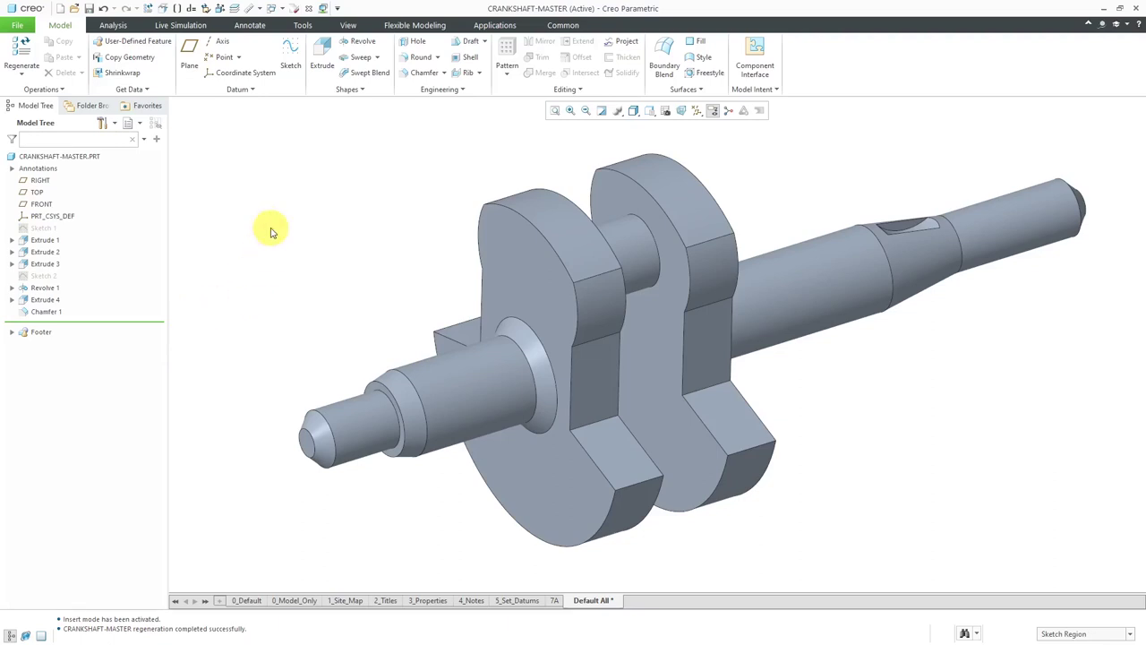
# Step: Start a round on the six cross edges along one side of both crank webs, leaving out the outer counterweight corners
pyautogui.click(417, 56)
pyautogui.click(598, 434)
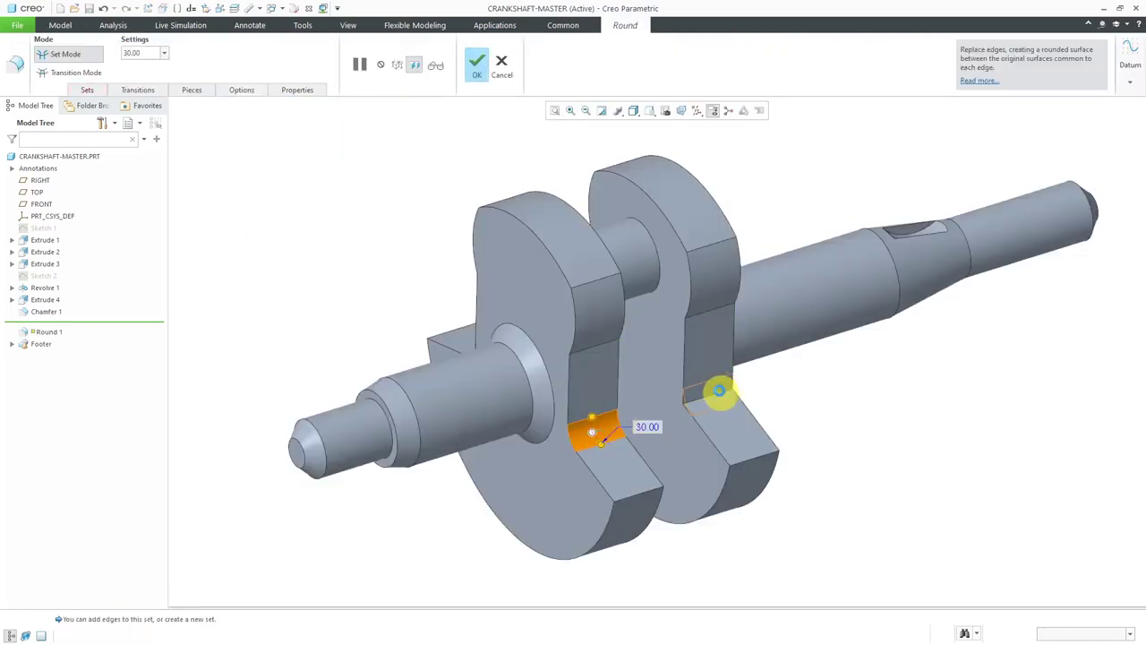
pyautogui.keyDown('ctrl'); pyautogui.click(720, 391); pyautogui.keyUp('ctrl')
pyautogui.keyDown('ctrl'); pyautogui.click(604, 343); pyautogui.keyUp('ctrl')
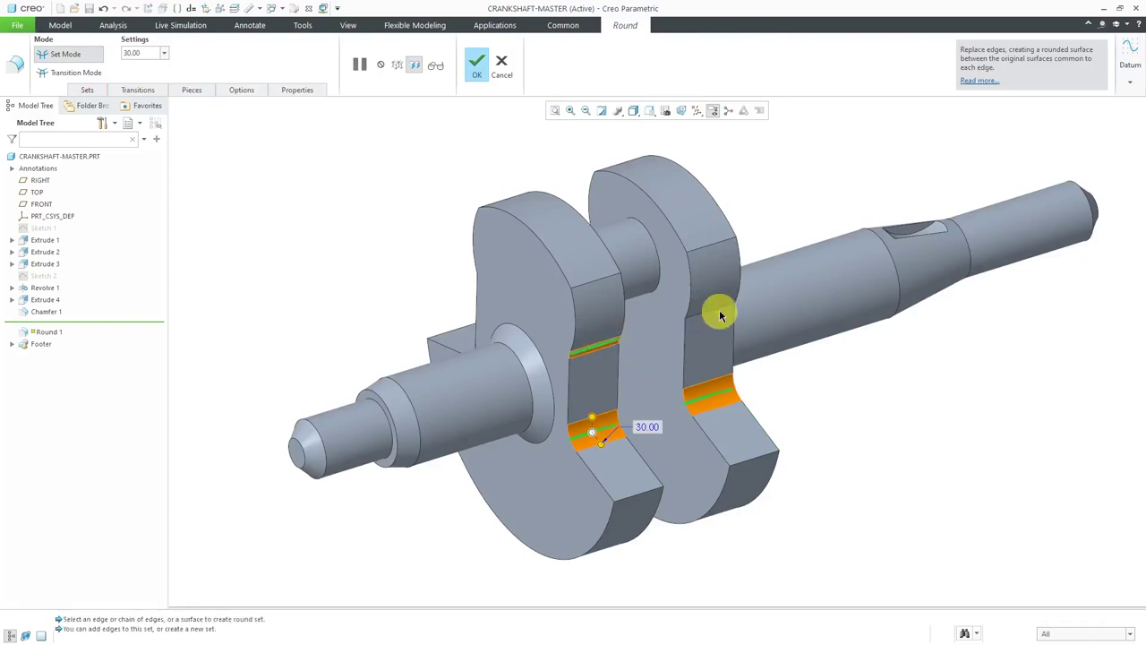
pyautogui.keyDown('ctrl'); pyautogui.click(719, 312); pyautogui.keyUp('ctrl')
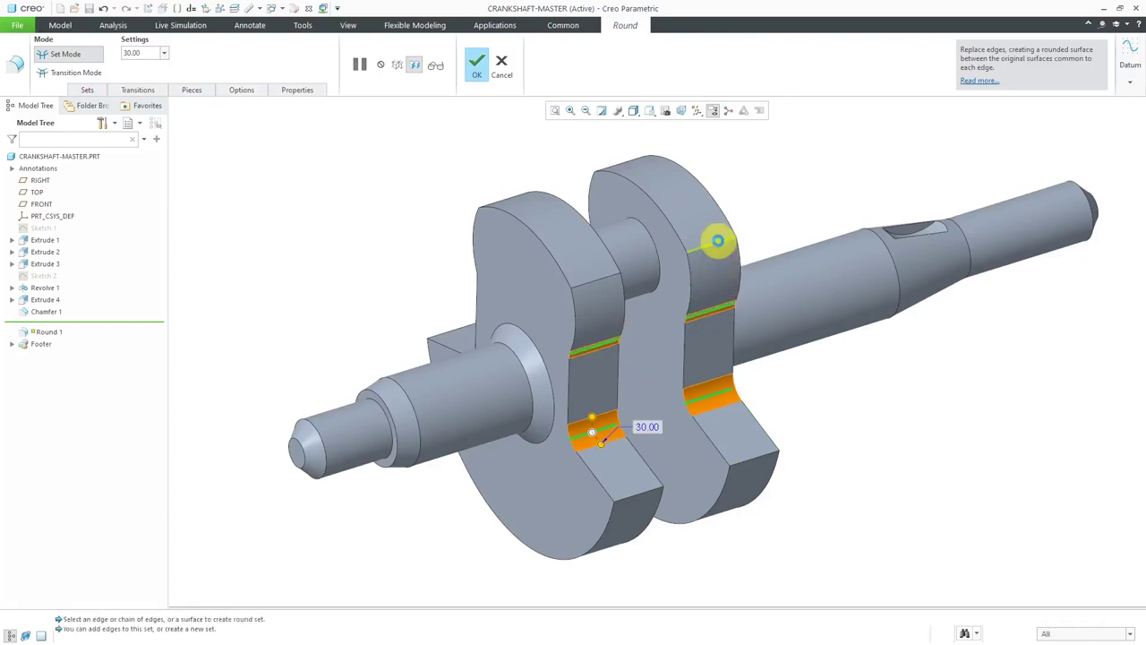
pyautogui.keyDown('ctrl'); pyautogui.click(717, 240); pyautogui.keyUp('ctrl')
pyautogui.keyDown('ctrl'); pyautogui.click(594, 286); pyautogui.keyUp('ctrl')
# Step: Add the six matching cross edges on the opposite side of both crank webs to the round set
pyautogui.moveTo(594, 358); pyautogui.dragTo(550, 474, button='middle')
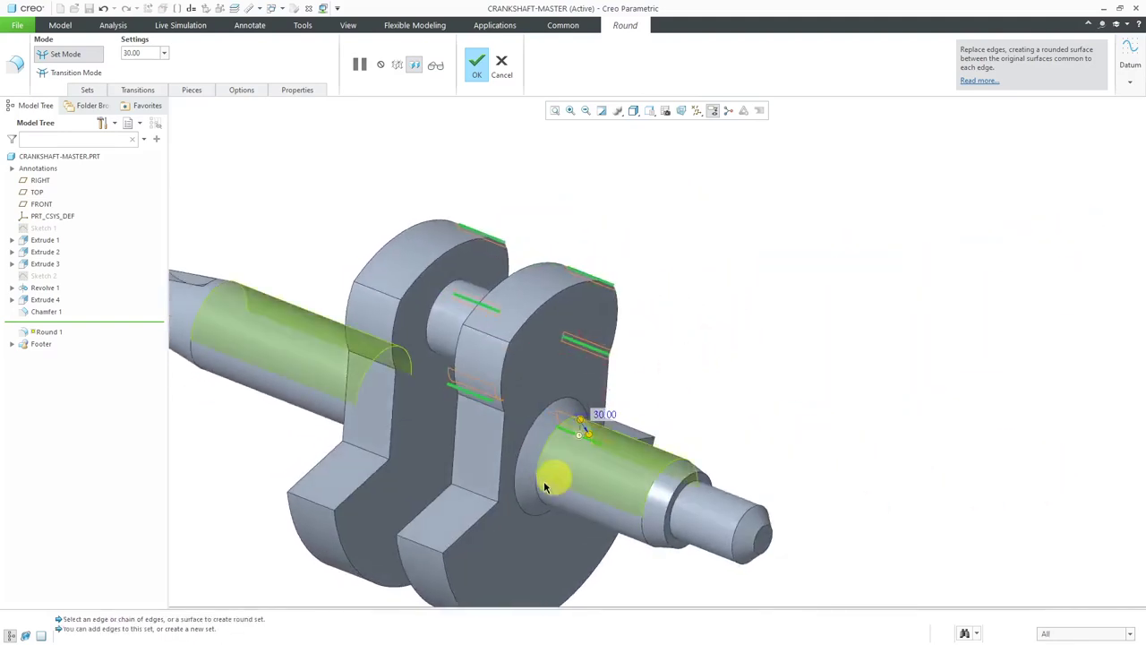
pyautogui.keyDown('ctrl'); pyautogui.click(485, 494); pyautogui.keyUp('ctrl')
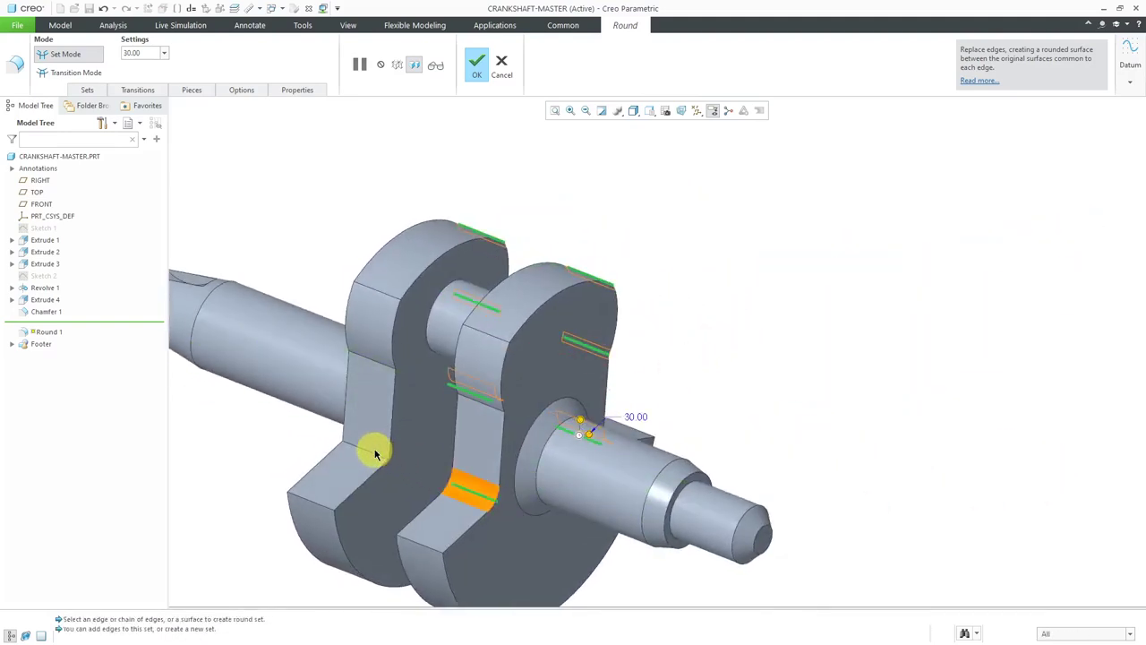
pyautogui.keyDown('ctrl'); pyautogui.click(374, 456); pyautogui.keyUp('ctrl')
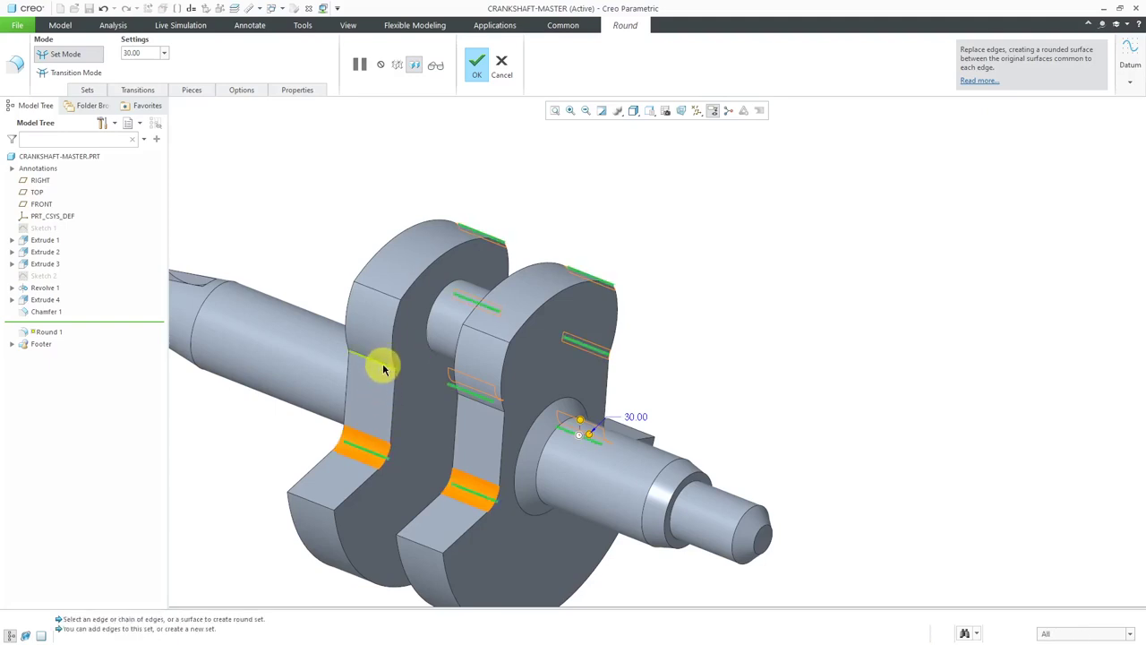
pyautogui.keyDown('ctrl'); pyautogui.click(384, 369); pyautogui.keyUp('ctrl')
pyautogui.keyDown('ctrl'); pyautogui.click(486, 404); pyautogui.keyUp('ctrl')
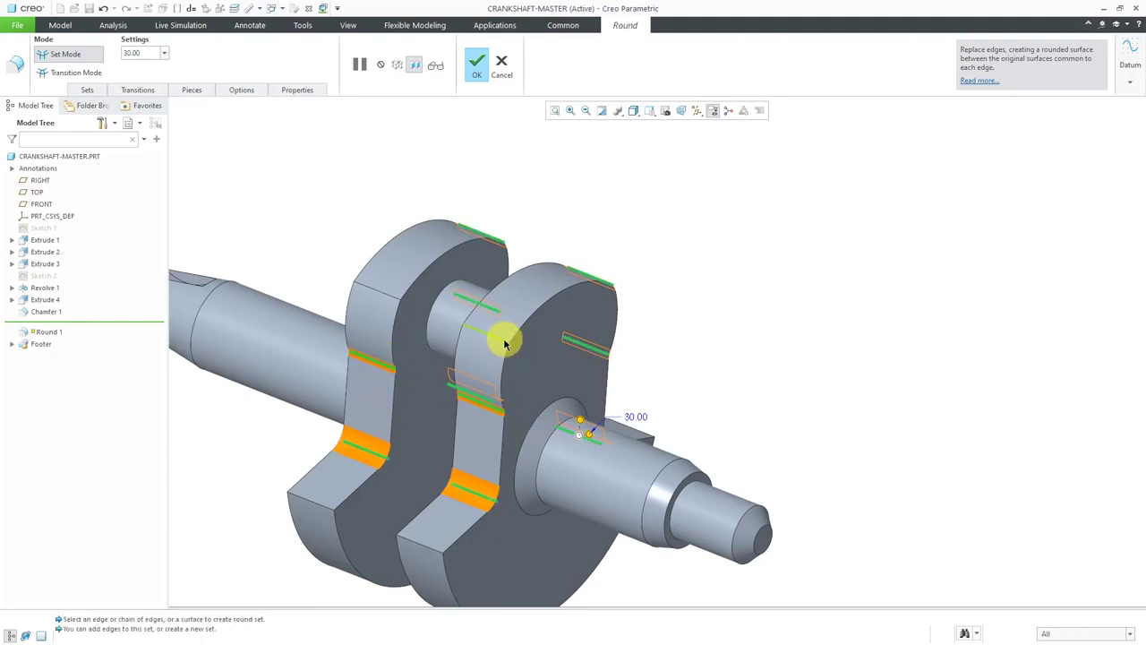
pyautogui.keyDown('ctrl'); pyautogui.click(503, 339); pyautogui.keyUp('ctrl')
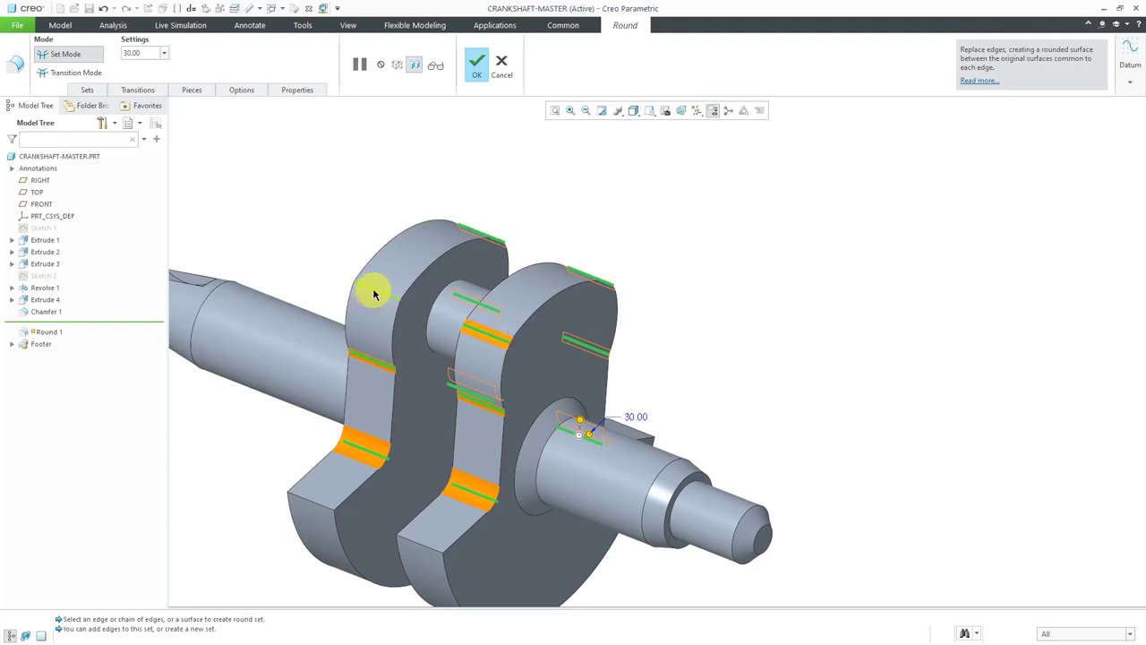
pyautogui.keyDown('ctrl'); pyautogui.click(373, 295); pyautogui.keyUp('ctrl')
# Step: Set the radius of the selected crank web edges to 40
pyautogui.doubleClick(636, 416)
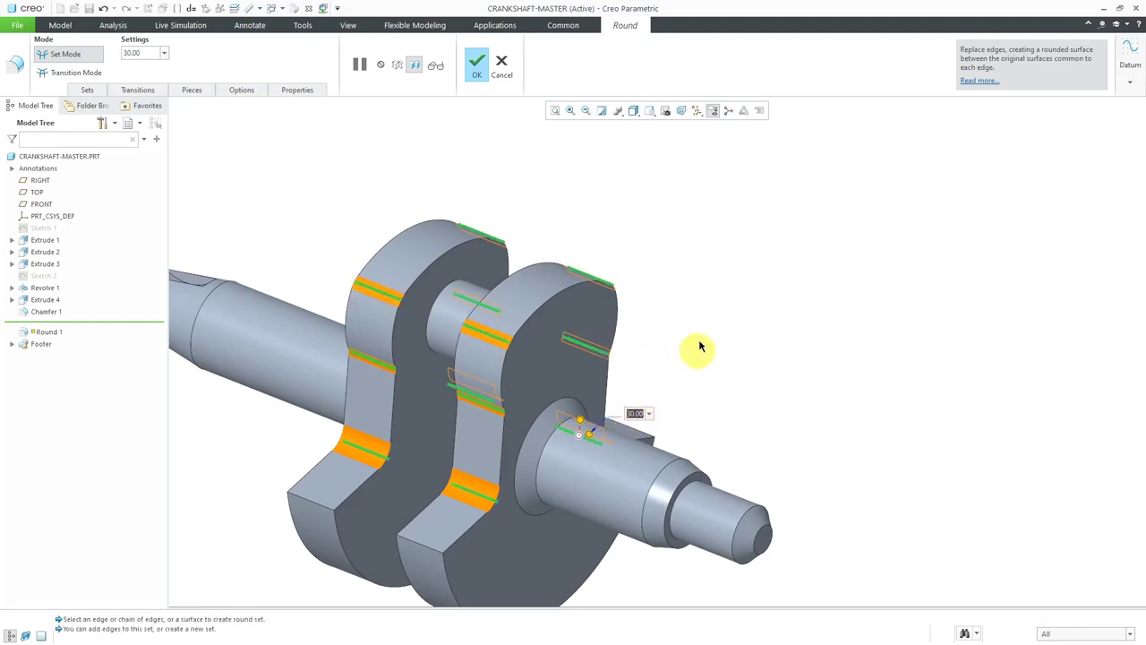
pyautogui.press('Return')
pyautogui.scroll(-2, 721, 321)
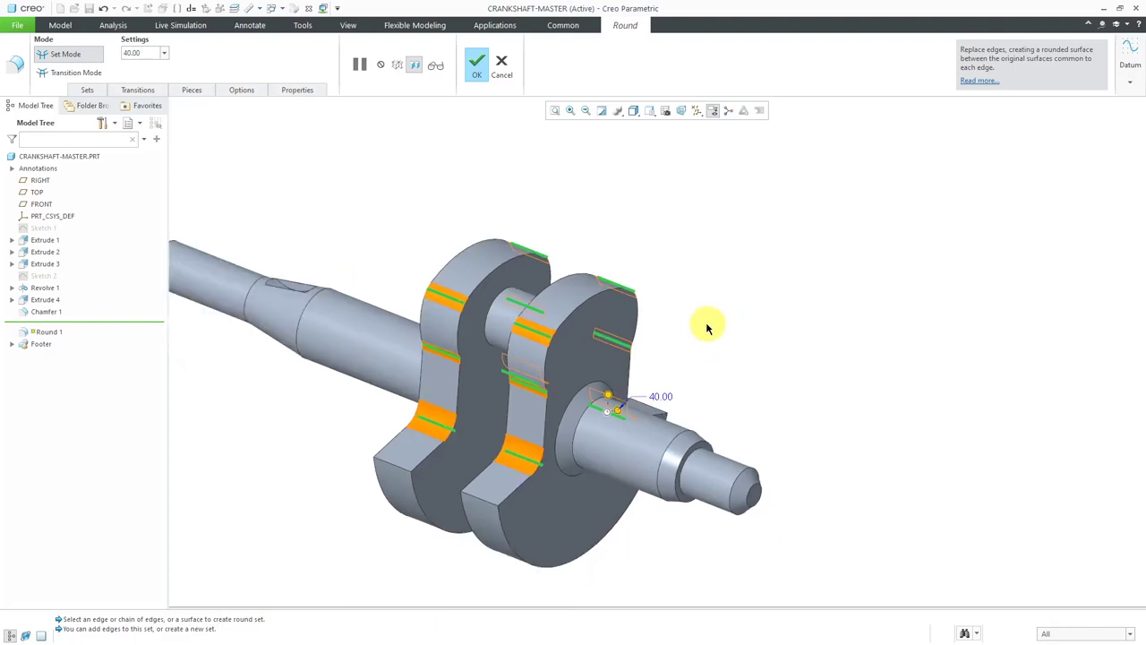
# Step: Add a second round set on an outer counterweight corner edge and set its radius to 10
pyautogui.click(89, 89)
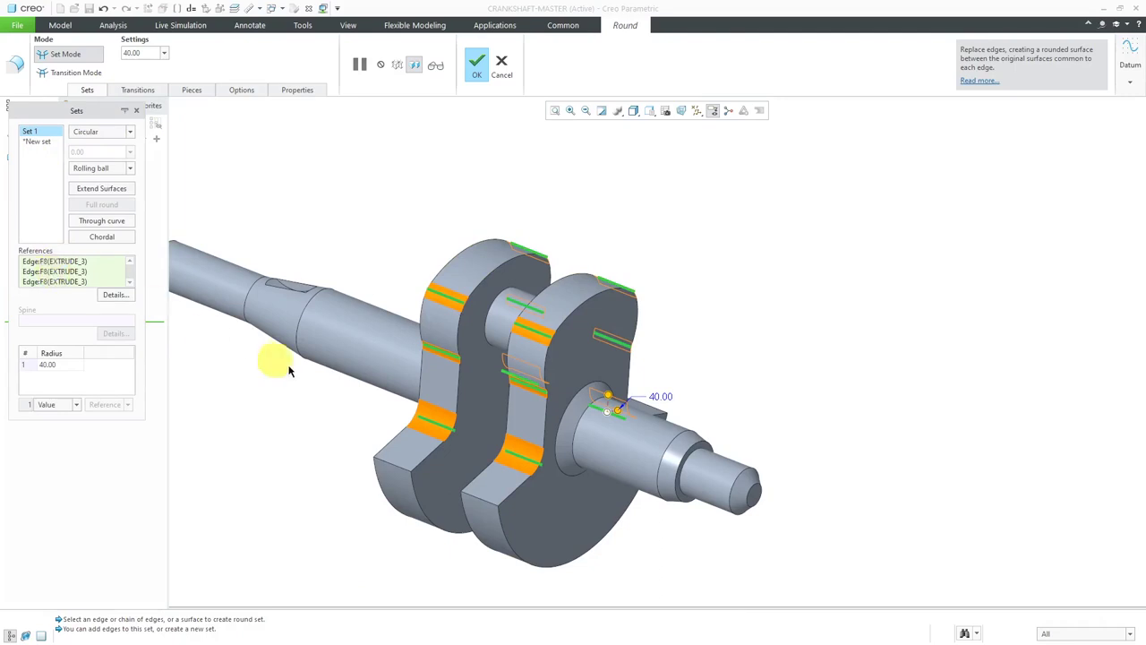
pyautogui.click(390, 467)
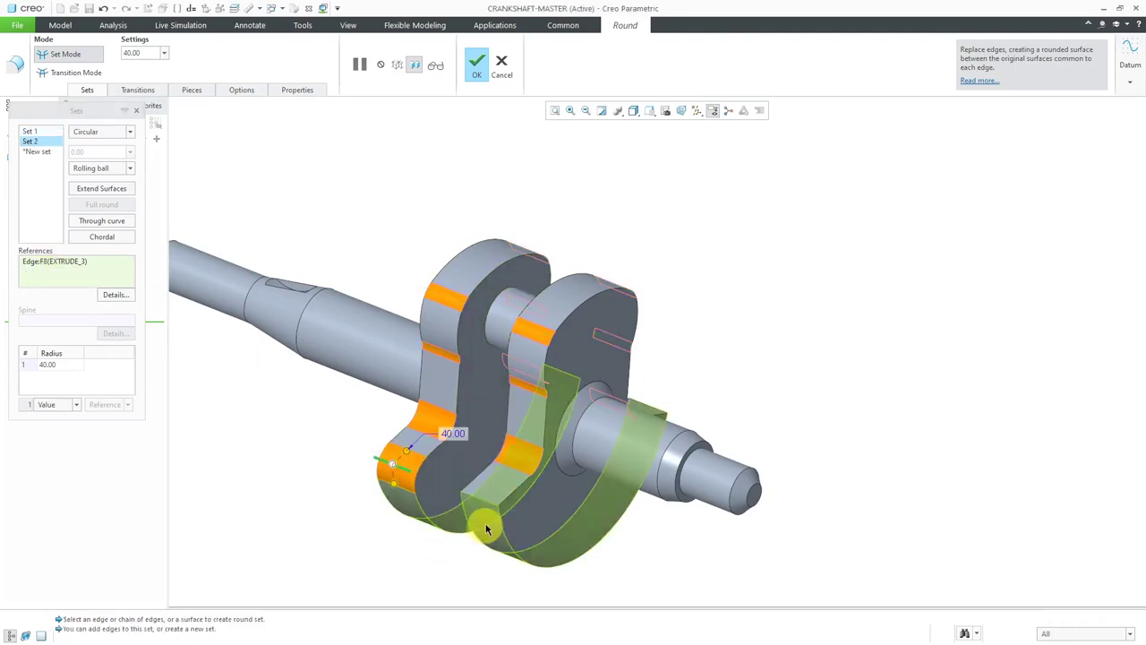
pyautogui.doubleClick(453, 431)
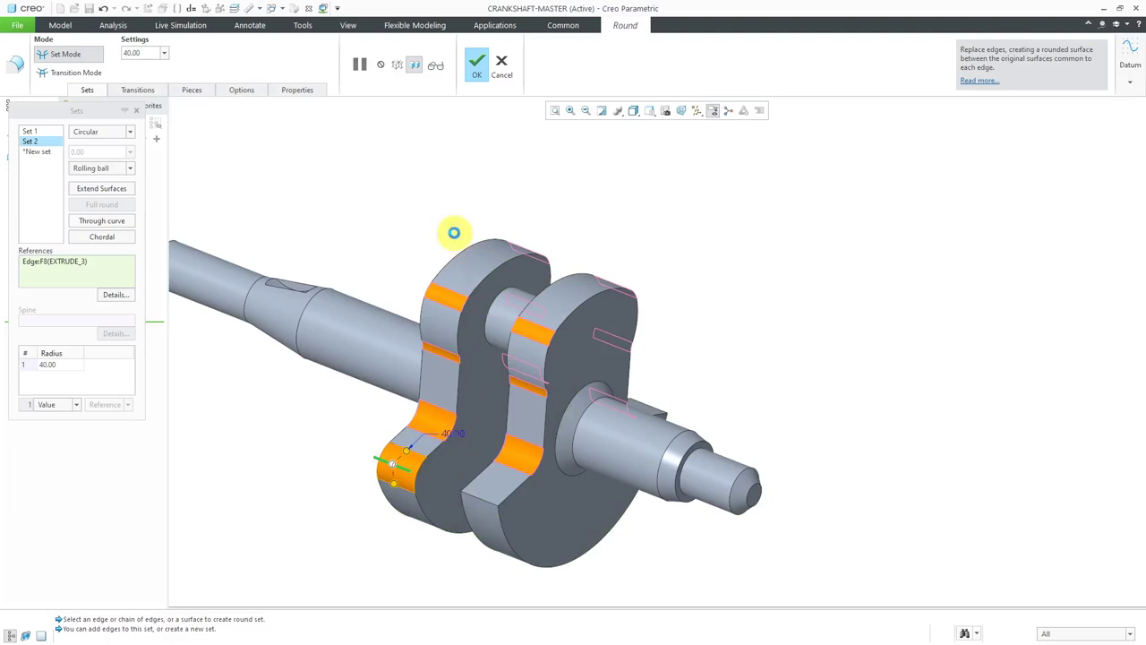
pyautogui.write('10')
pyautogui.click(454, 233)
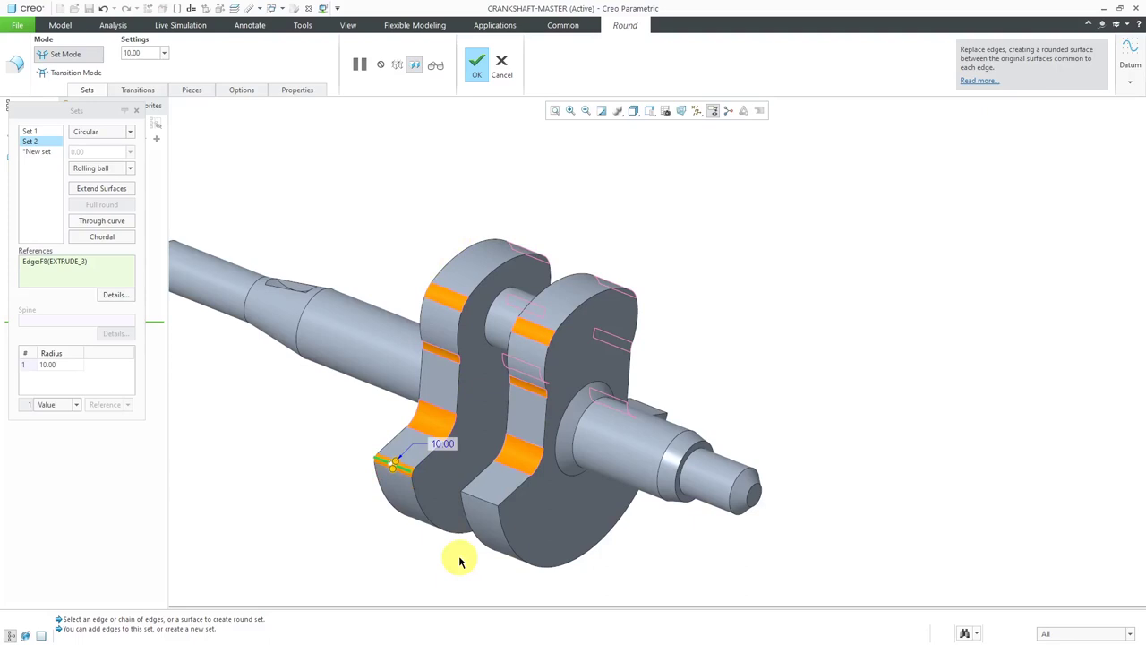
# Step: Add the remaining outer corner edges of both counterweights to the second round set and accept the round feature
pyautogui.click(589, 439)
pyautogui.moveTo(589, 437); pyautogui.dragTo(468, 438, button='middle')
pyautogui.scroll(3, 689, 538)
pyautogui.click(688, 477)
pyautogui.click(820, 443)
pyautogui.scroll(-3, 679, 481)
pyautogui.moveTo(678, 481); pyautogui.dragTo(699, 501, button='middle')
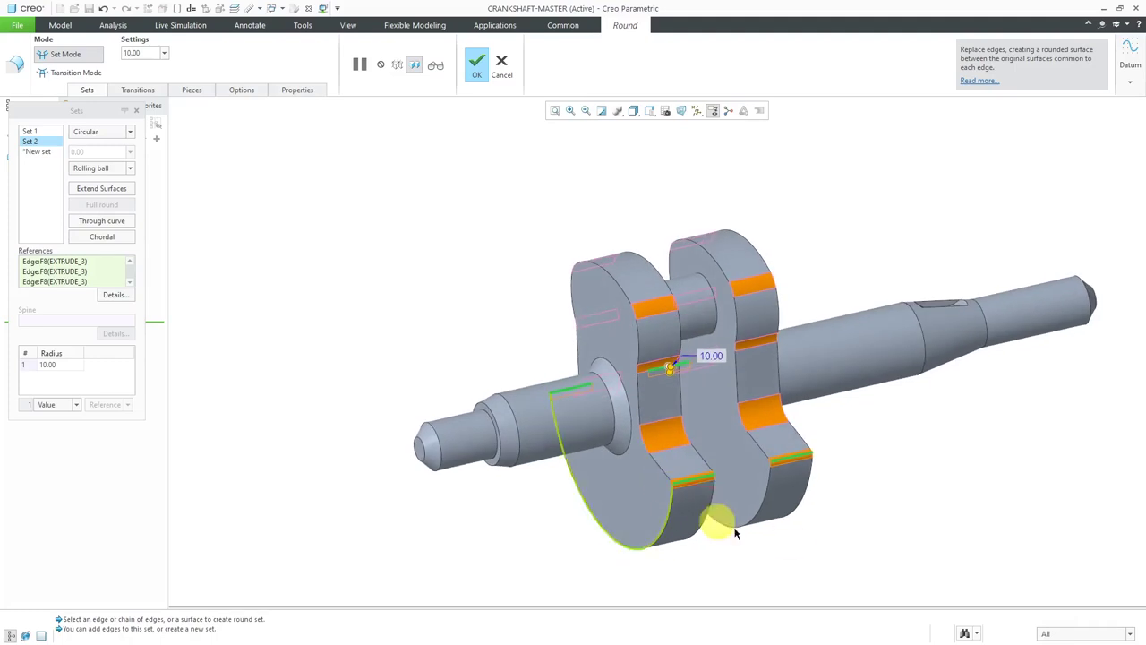
pyautogui.middleClick(790, 539)
pyautogui.click(784, 553)
pyautogui.moveTo(797, 542); pyautogui.dragTo(803, 543, button='middle')
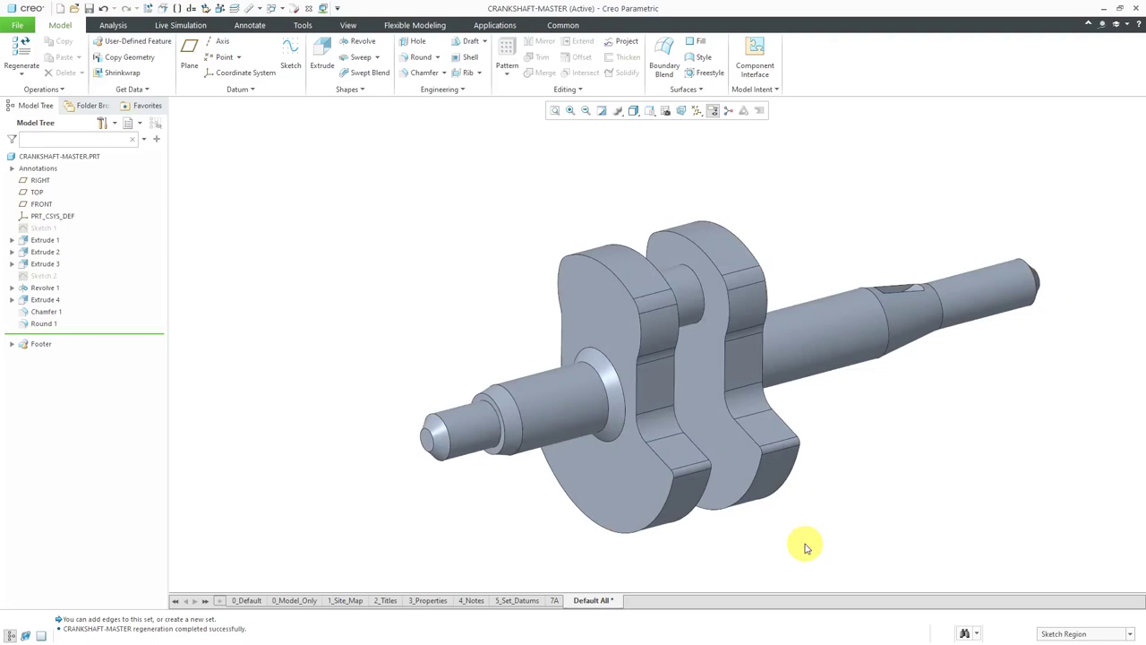
# Step: Round the perimeter edges on both faces of each crank web with a radius of 10 and accept the feature
pyautogui.click(417, 59)
pyautogui.click(616, 286)
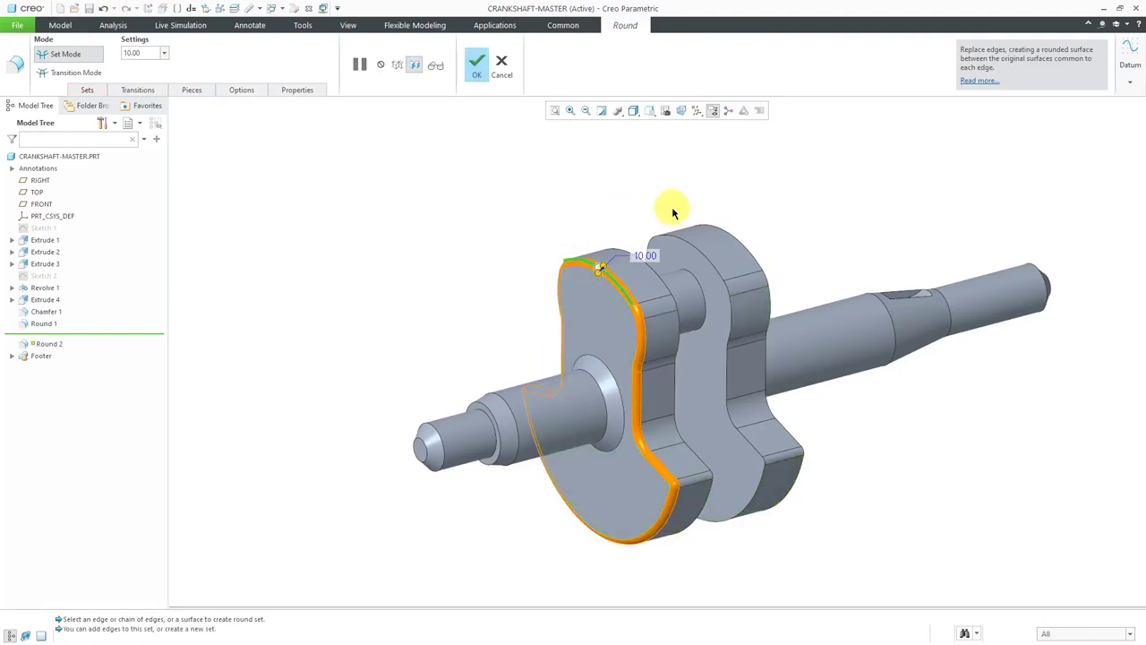
pyautogui.scroll(2, 696, 236)
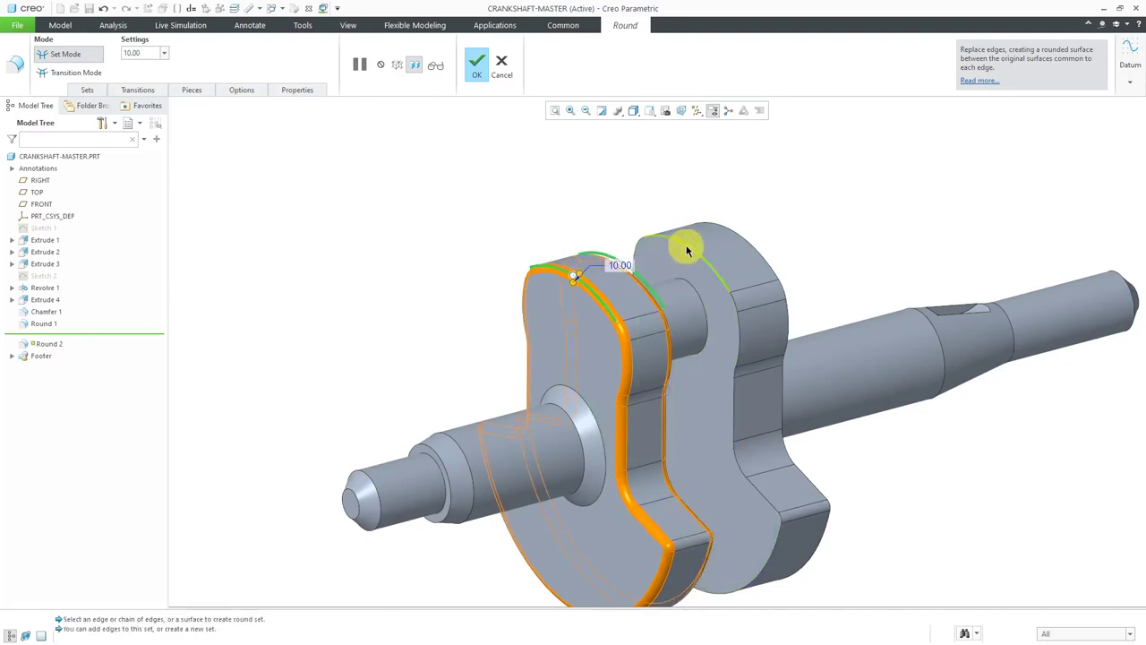
pyautogui.keyDown('ctrl'); pyautogui.click(726, 233); pyautogui.keyUp('ctrl')
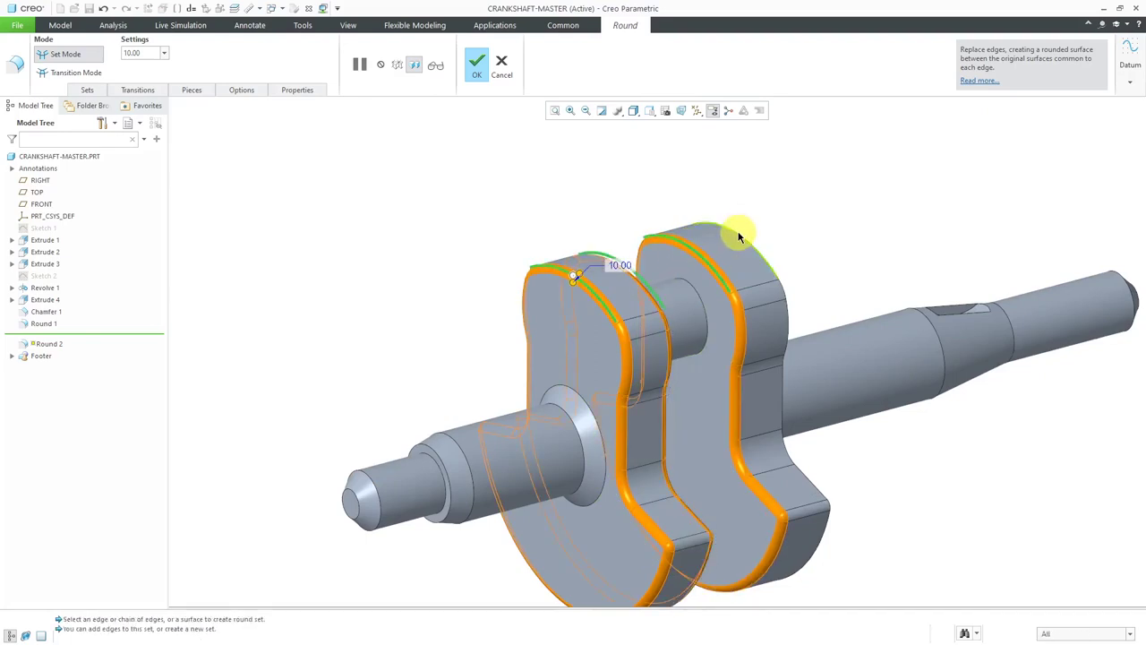
pyautogui.scroll(-1, 561, 259)
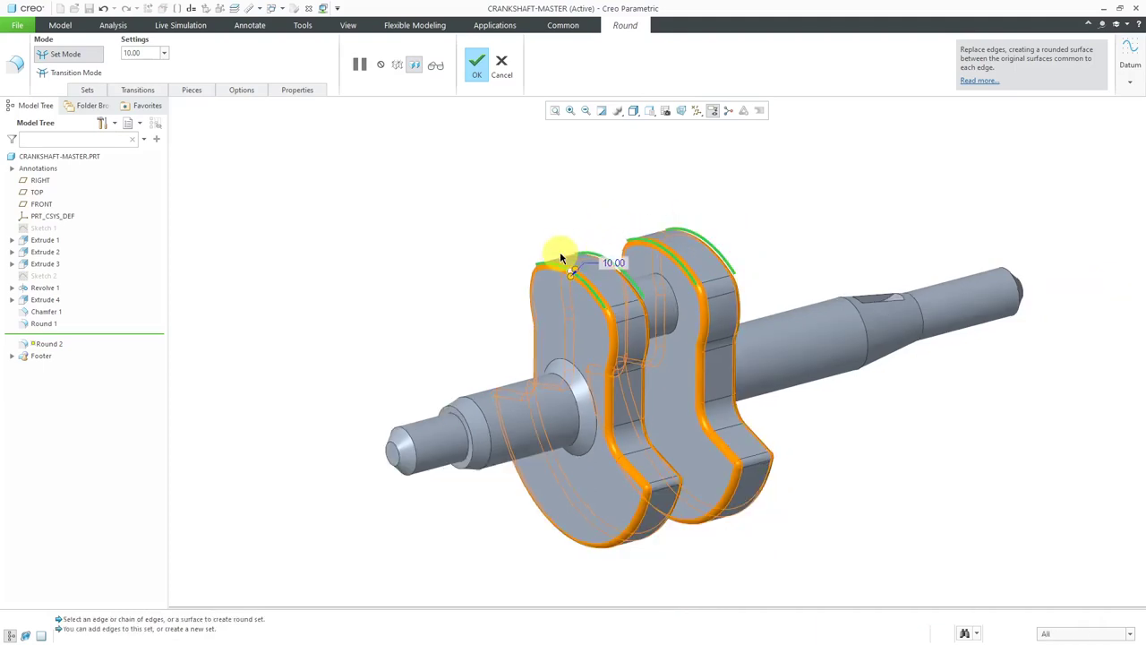
pyautogui.middleClick(600, 191)
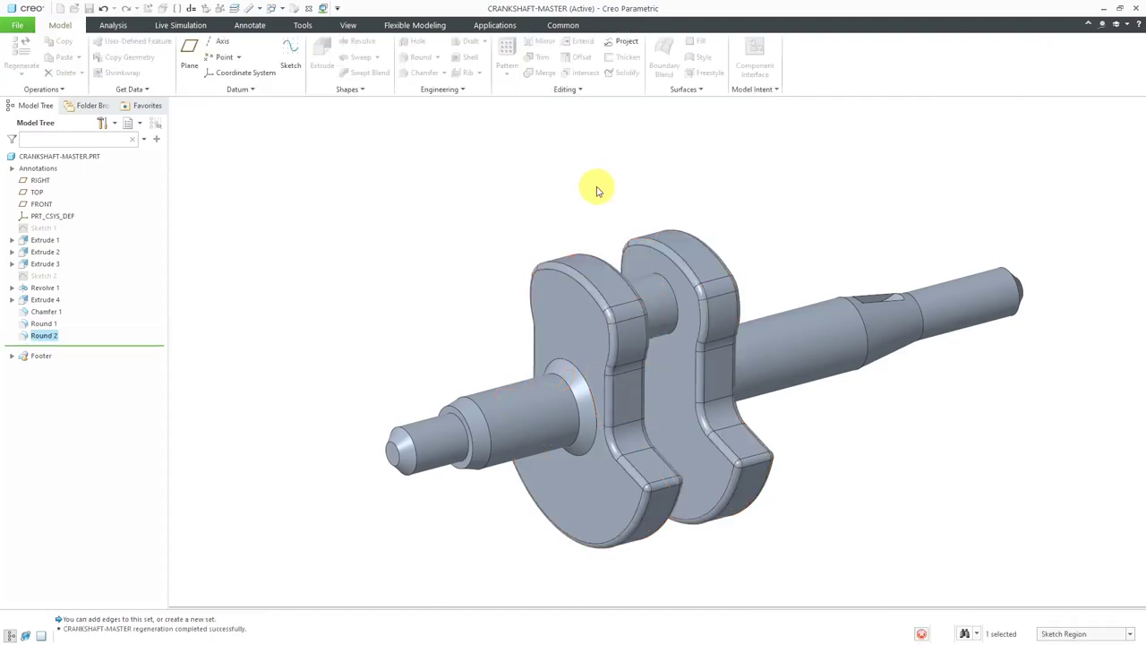
pyautogui.moveTo(622, 192); pyautogui.dragTo(433, 221, button='middle')
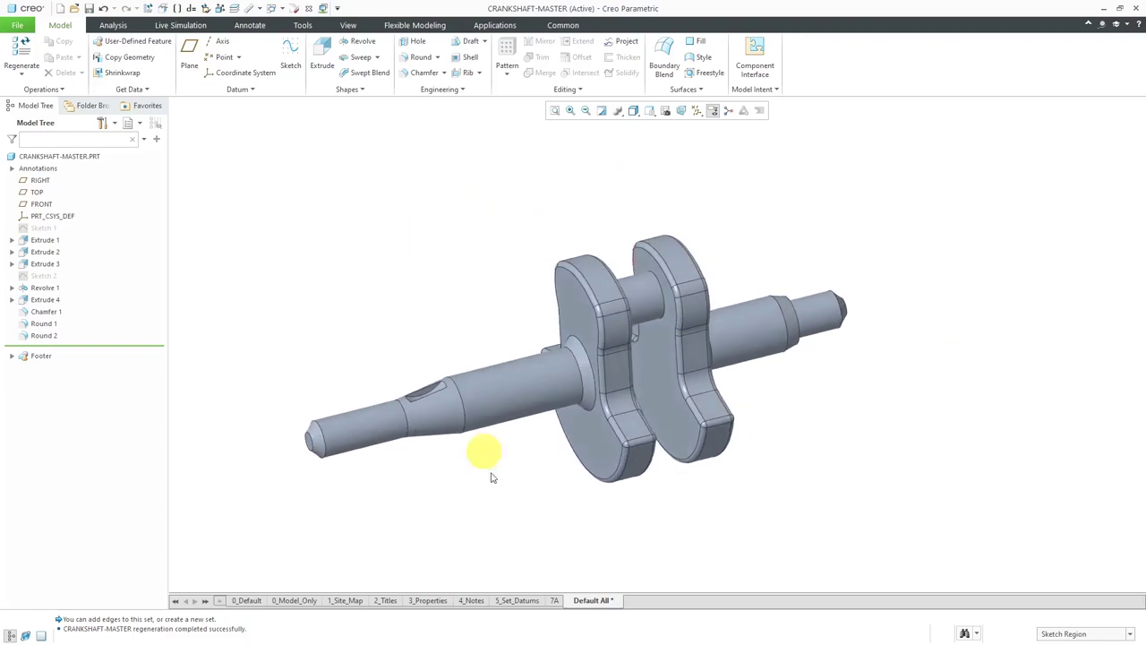
pyautogui.scroll(-4, 535, 440)
pyautogui.moveTo(550, 430); pyautogui.dragTo(535, 463, button='middle')
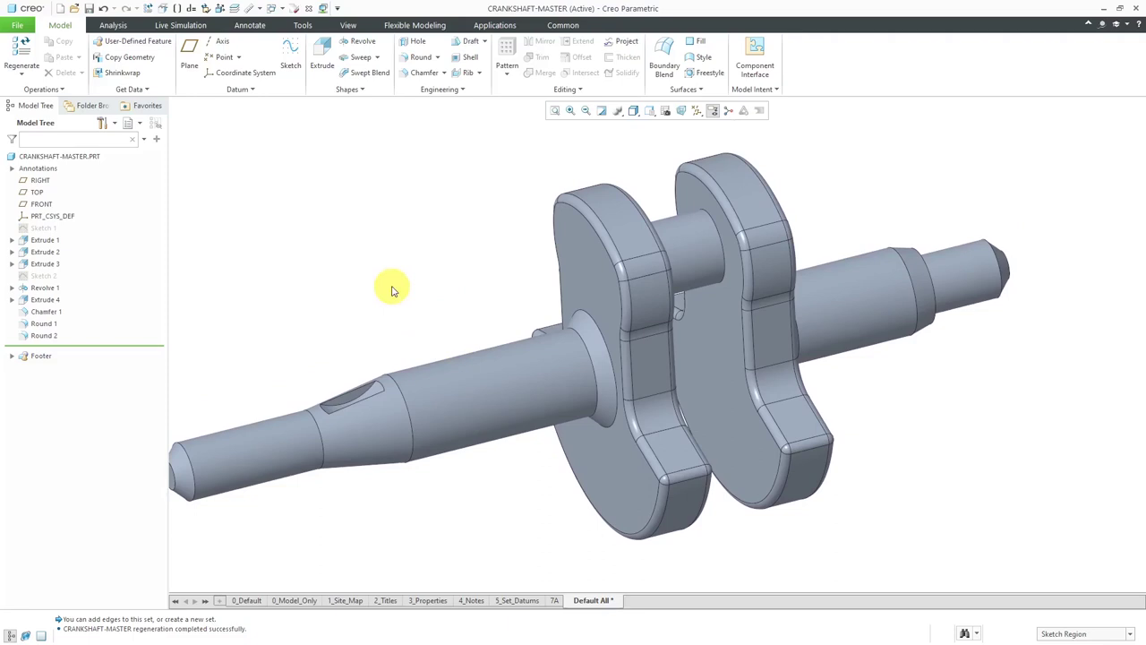
pyautogui.moveTo(71, 345)
pyautogui.mouseDown()
pyautogui.moveTo(52, 281)
pyautogui.moveTo(627, 333)
pyautogui.mouseUp()
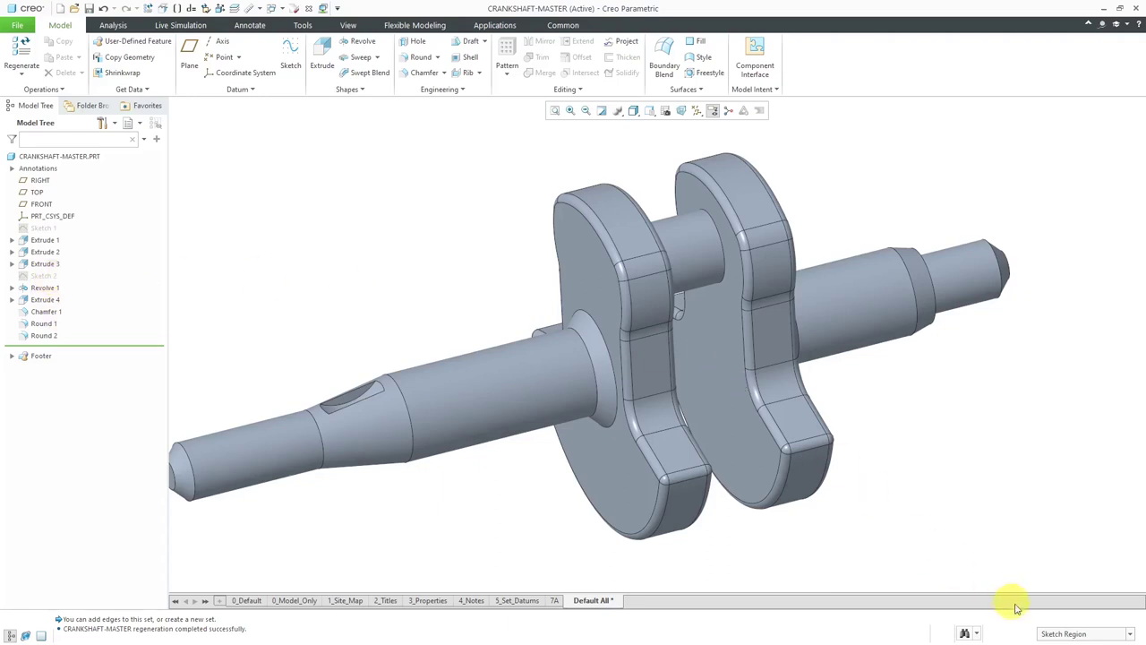